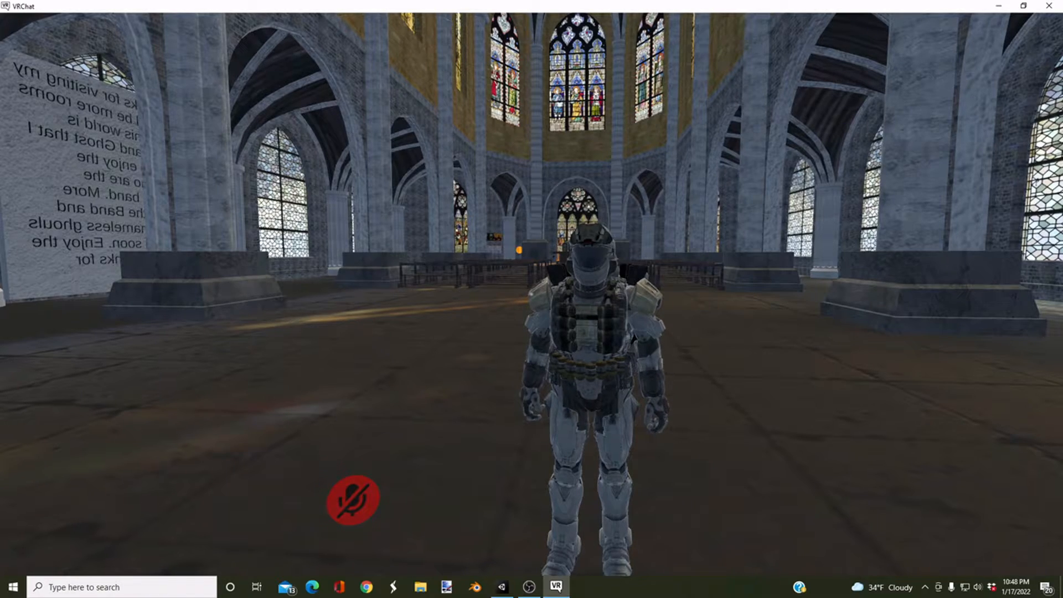
Step: Bring up the avatar's Armor Colors options in its expression menu
key("w")
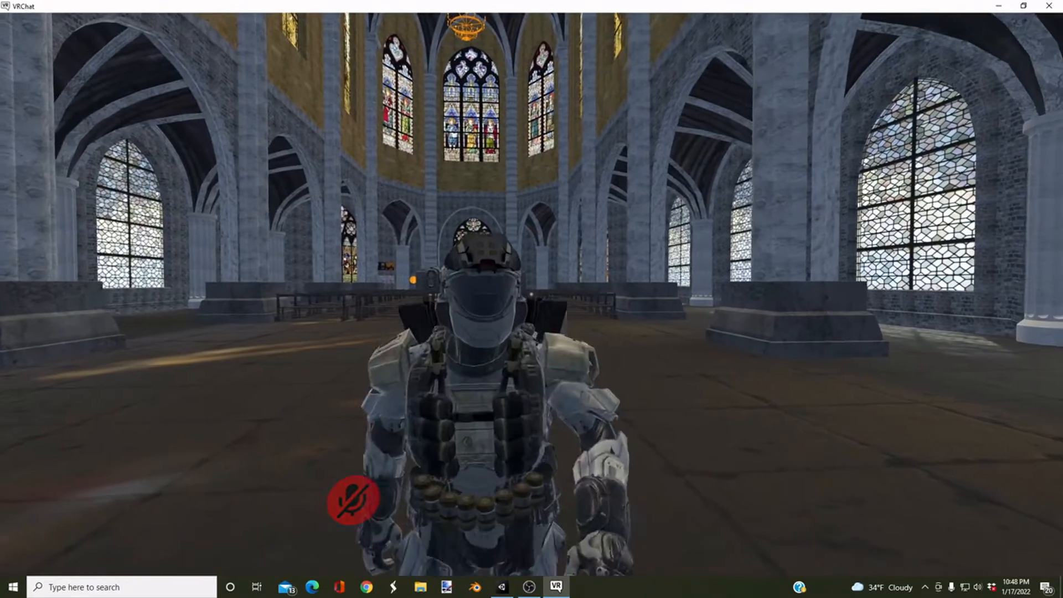
key("s")
key("w")
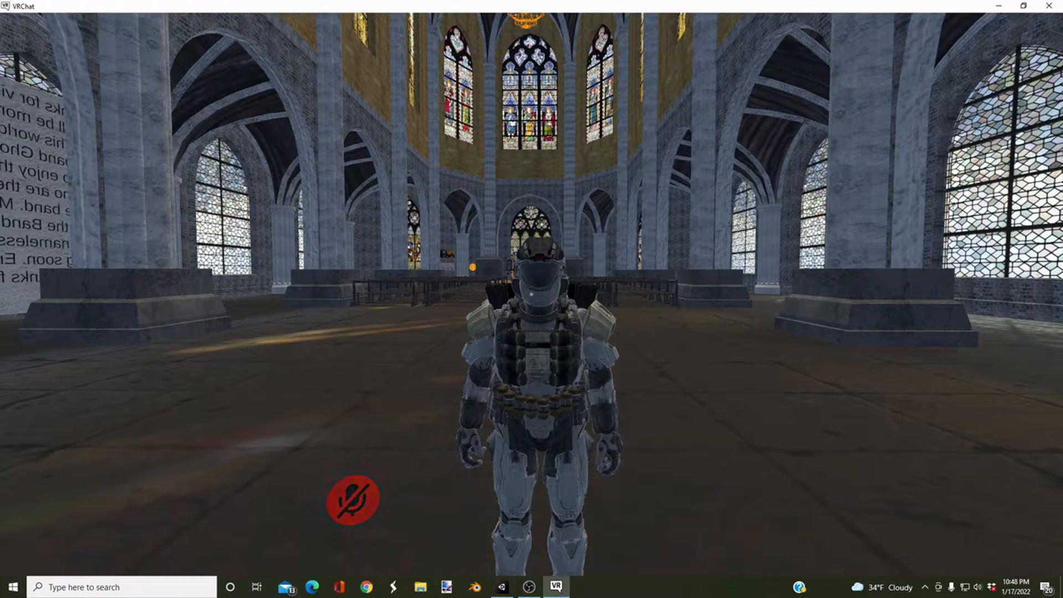
key("r")
left_click(657, 344)
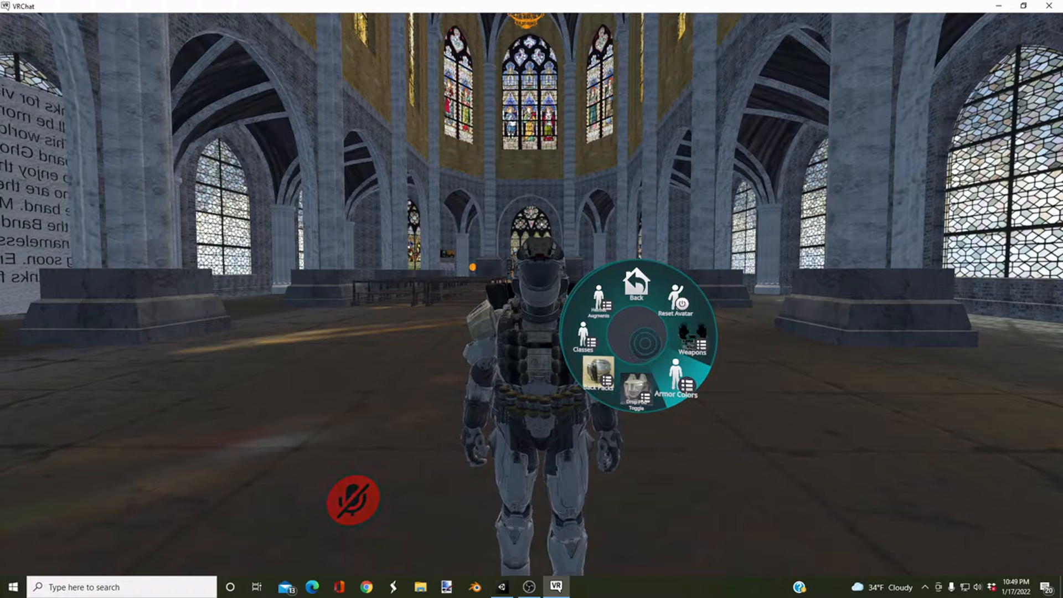
left_click(650, 347)
left_click(636, 323)
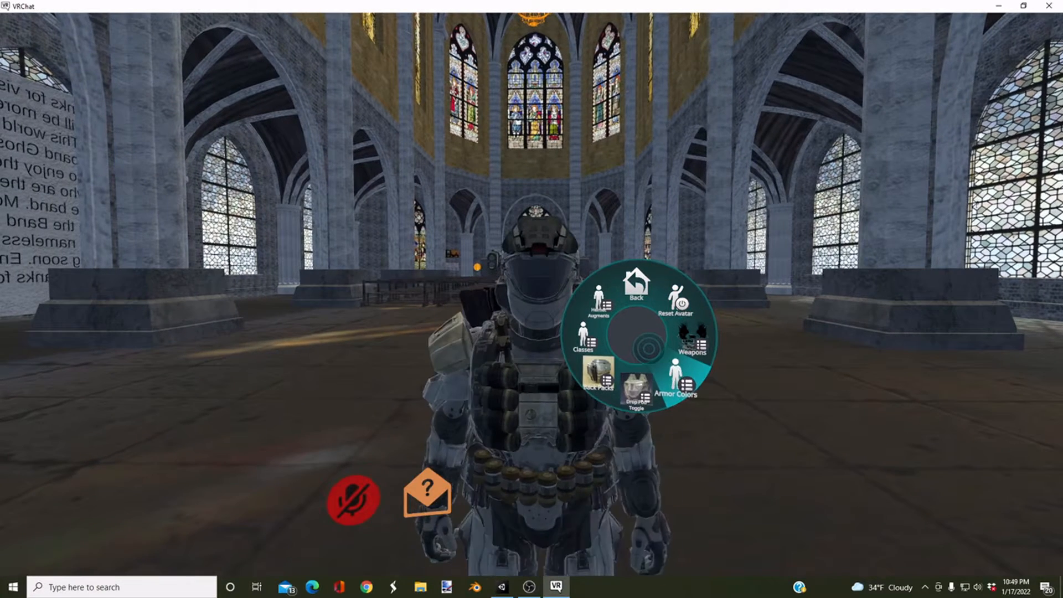
left_click(649, 348)
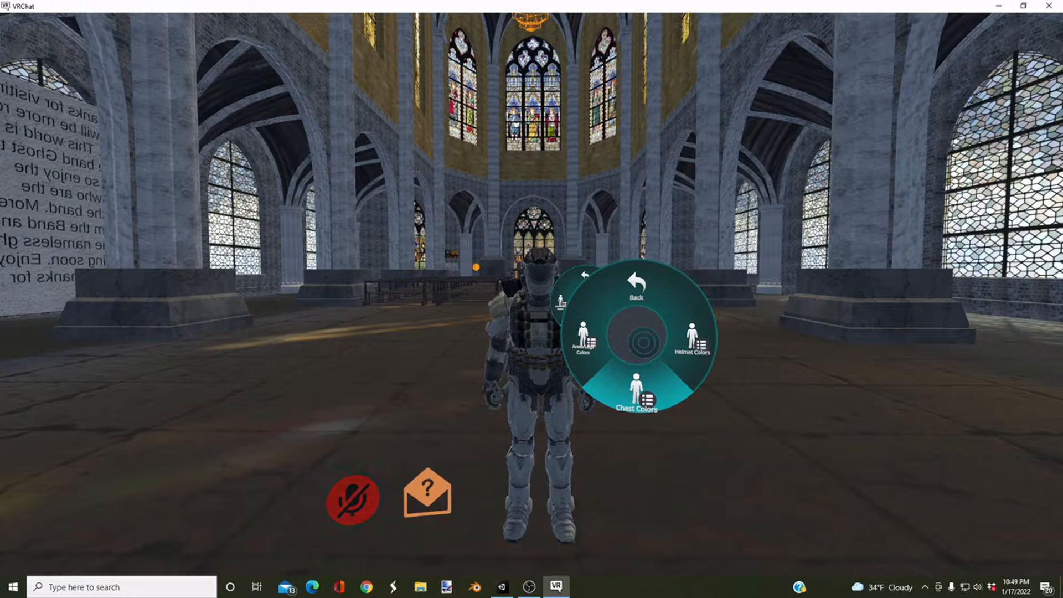
key("r")
key("s")
key("w")
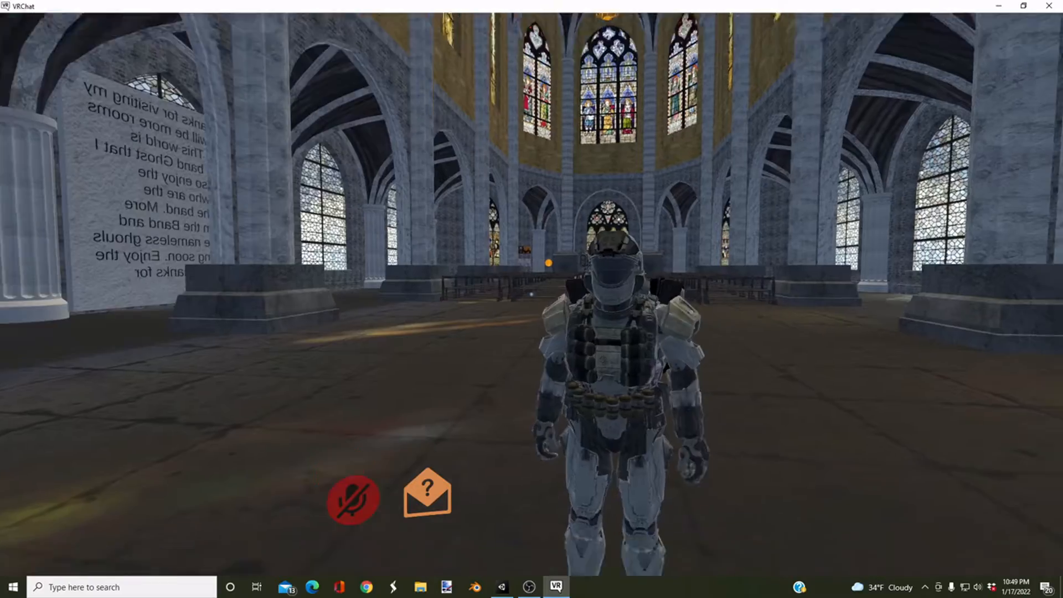
key("w")
key("s")
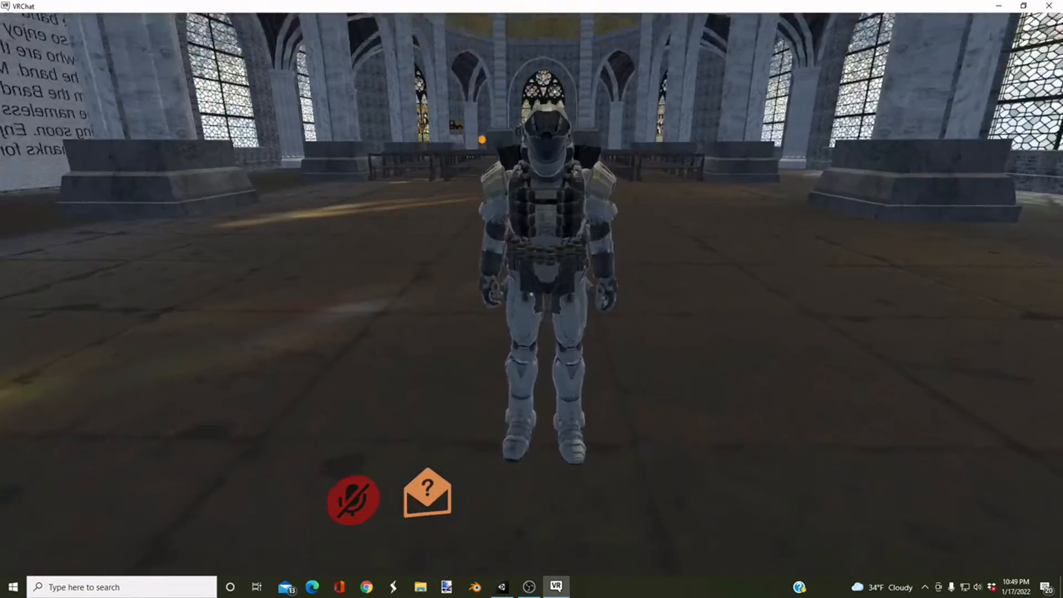
key("w")
Step: Try the red, blue, white and cyan helmet colors on the avatar and finish with the helmet in orange
key("r")
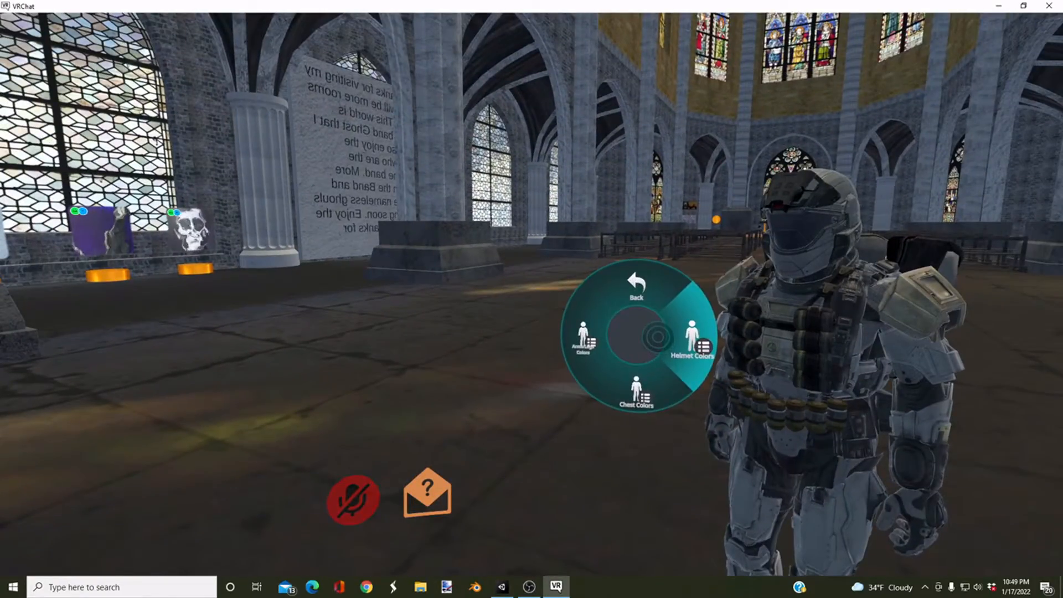
left_click(659, 332)
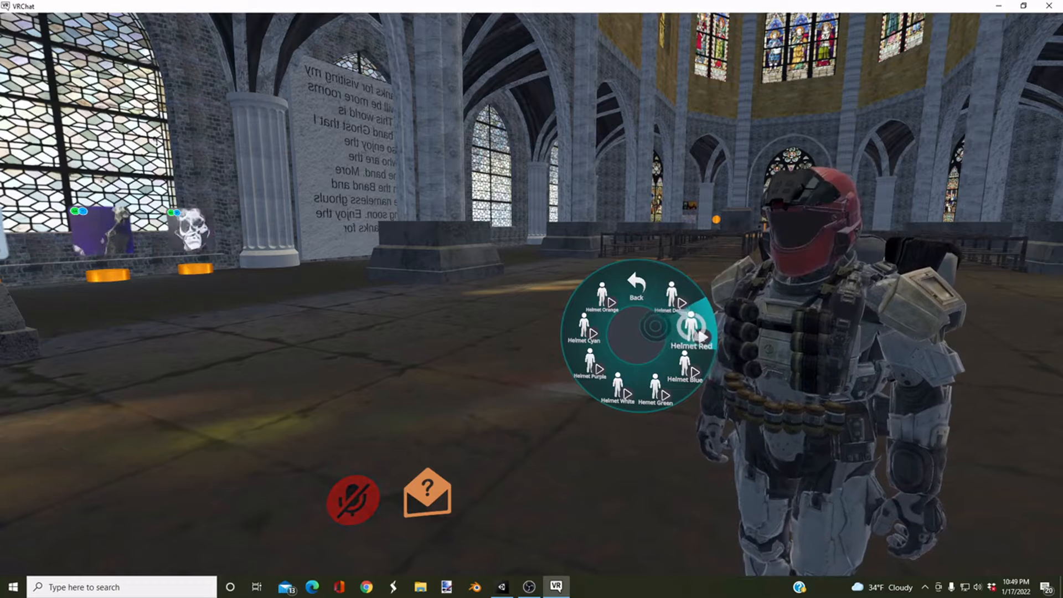
left_click(642, 353)
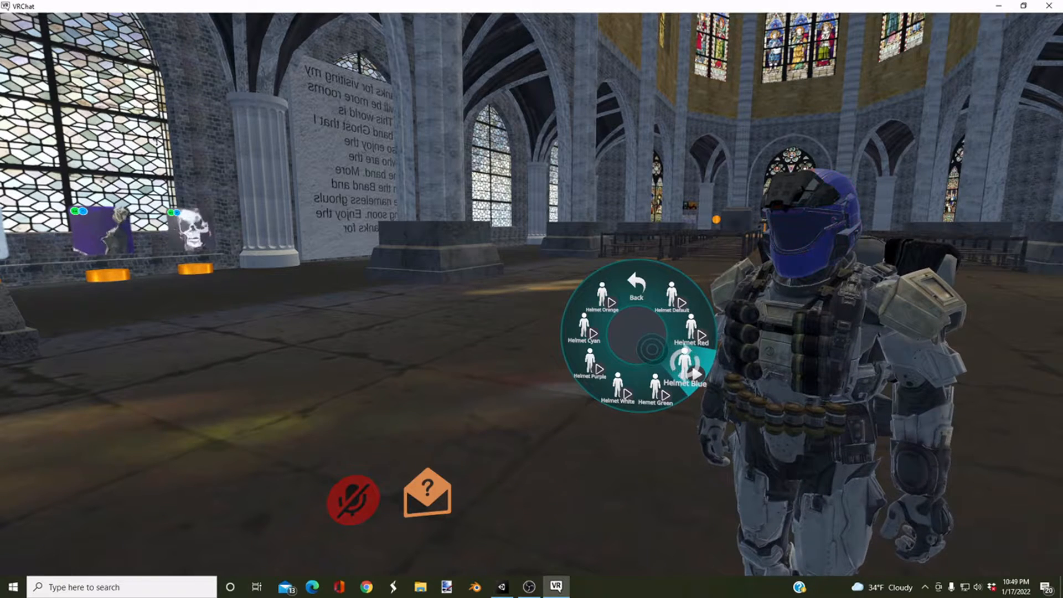
left_click(619, 360)
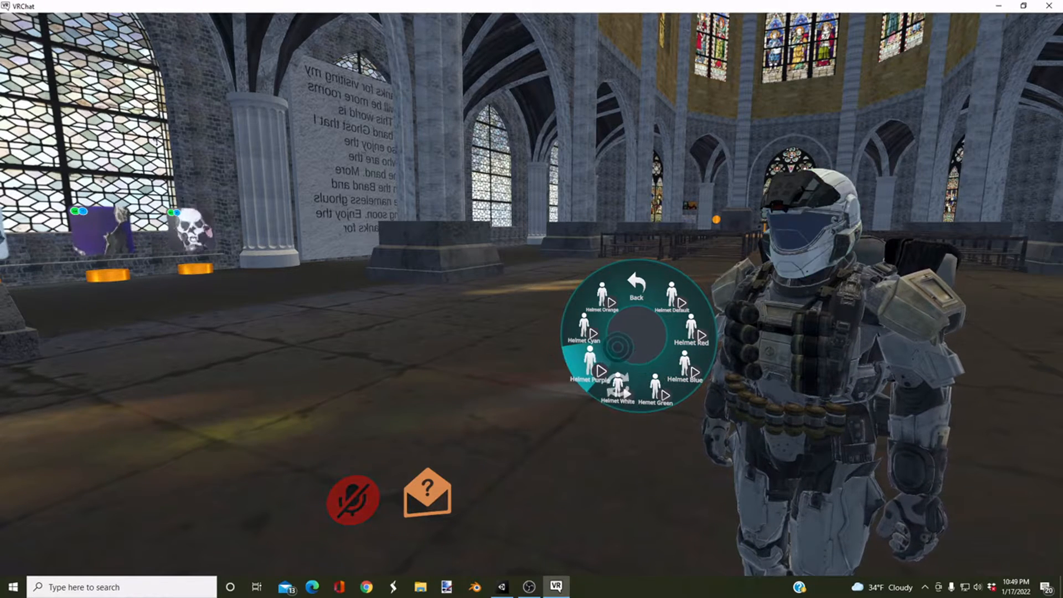
left_click(584, 331)
left_click(602, 296)
left_click(636, 285)
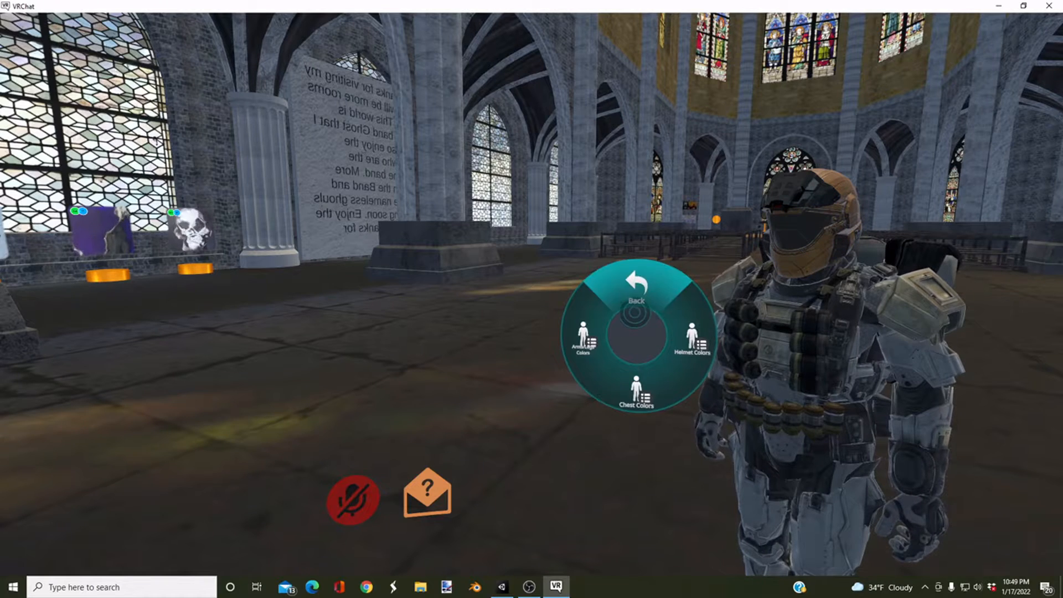
Step: Try the red and blue chest colors on the avatar and finish with the chest in green
left_click(637, 391)
left_click(690, 335)
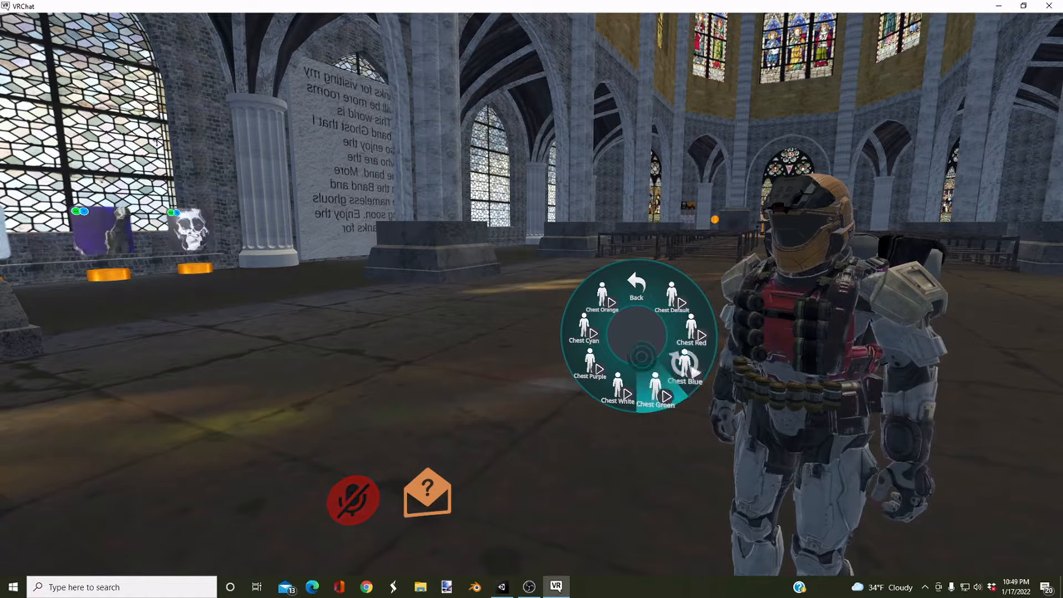
left_click(685, 365)
left_click(655, 388)
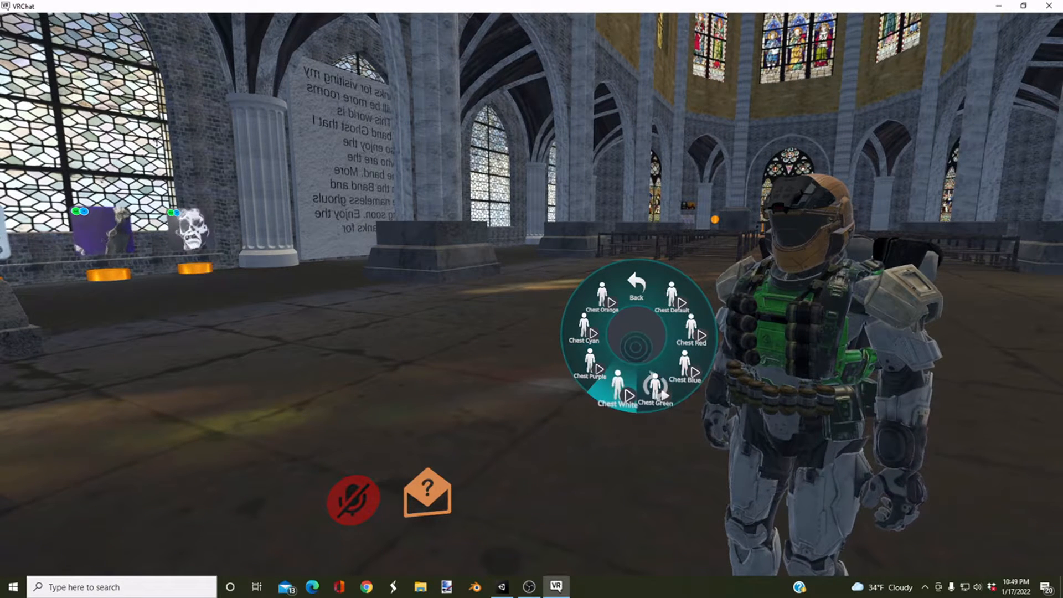
left_click(637, 285)
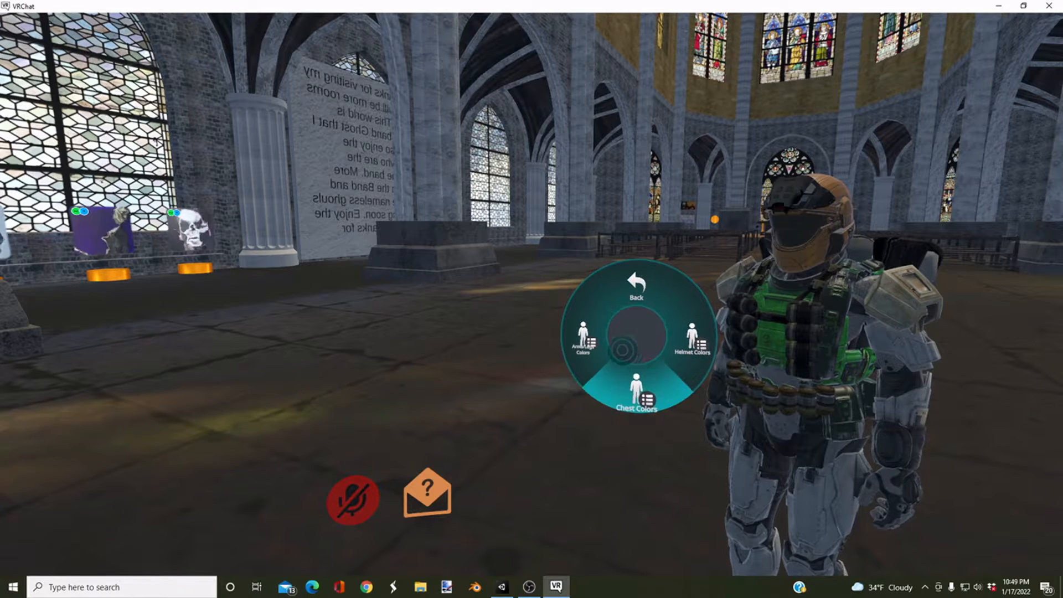
Step: Try cyan on the avatar's arm and leg armor, and finish with the color Purple
left_click(637, 392)
left_click(584, 327)
left_click(590, 363)
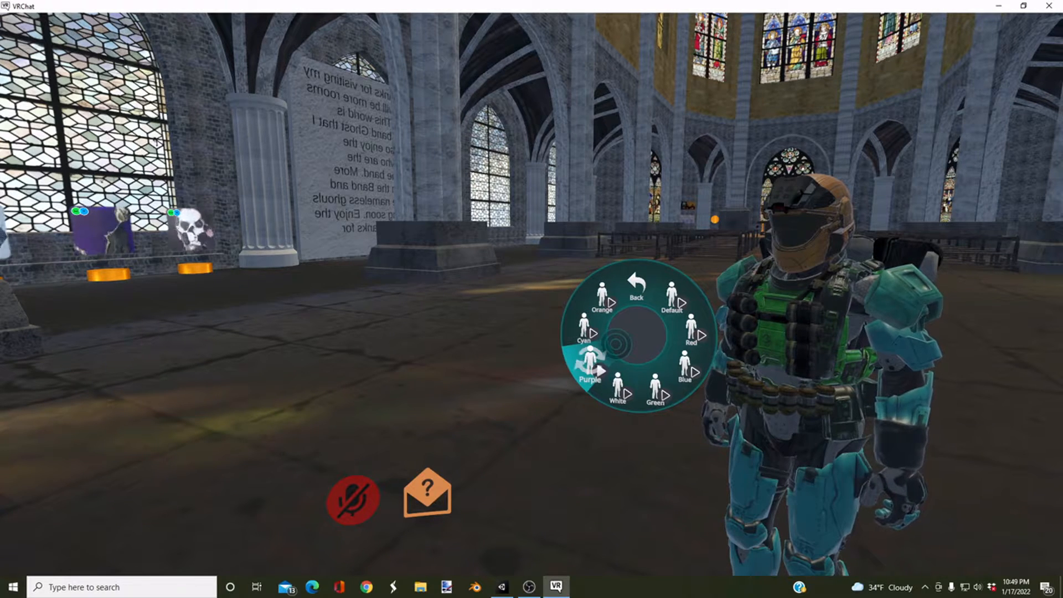
key("r")
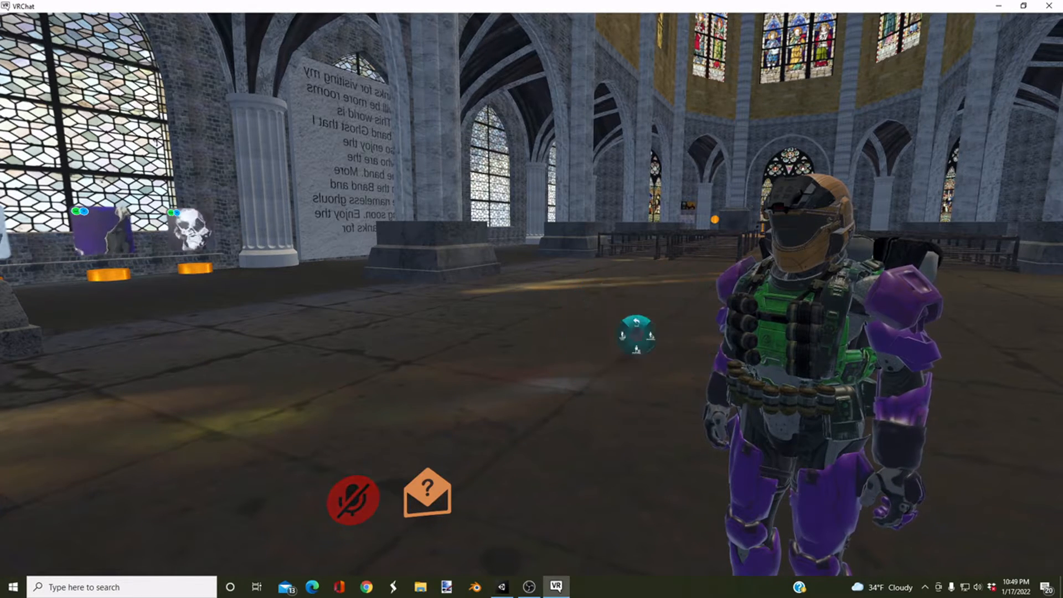
key("s")
key("w")
key("s")
key("w")
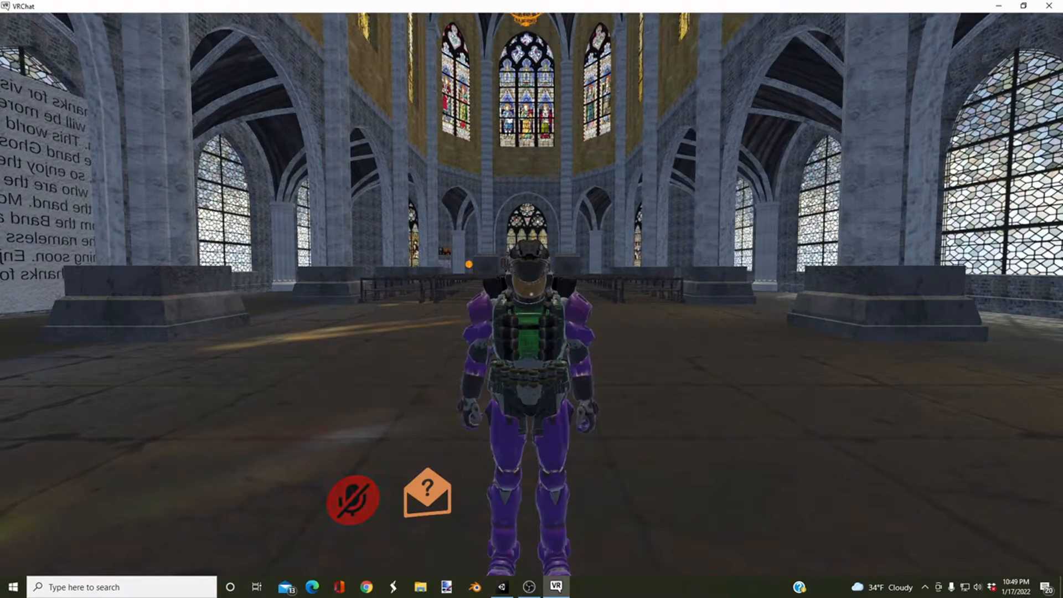
Step: Leave VRChat and switch to the BF3 Marine Camo Toggle project in Unity
key("Escape")
key("Escape")
key("super")
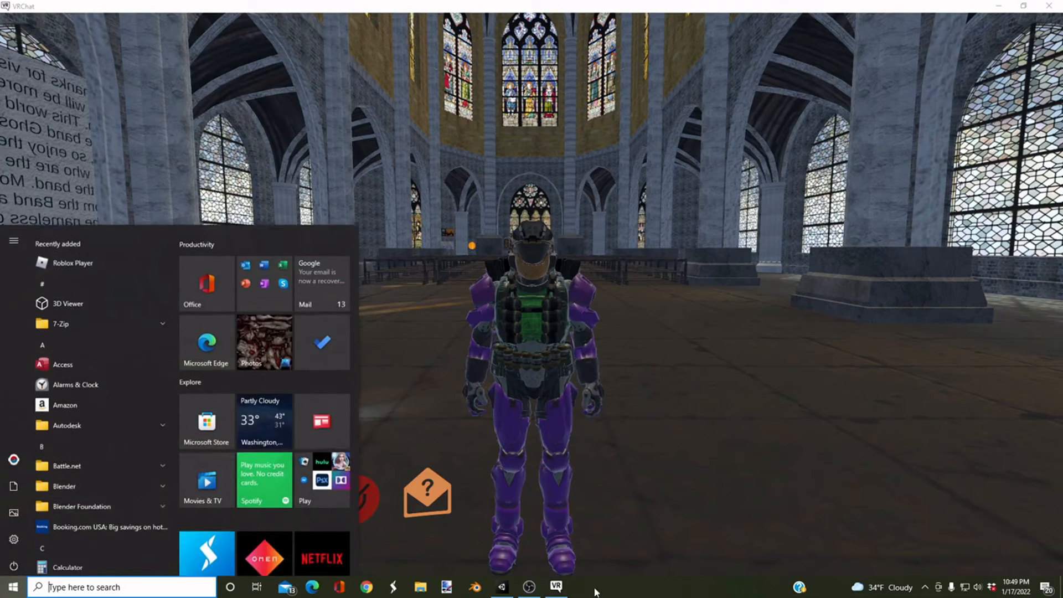
left_click(529, 586)
left_click(502, 586)
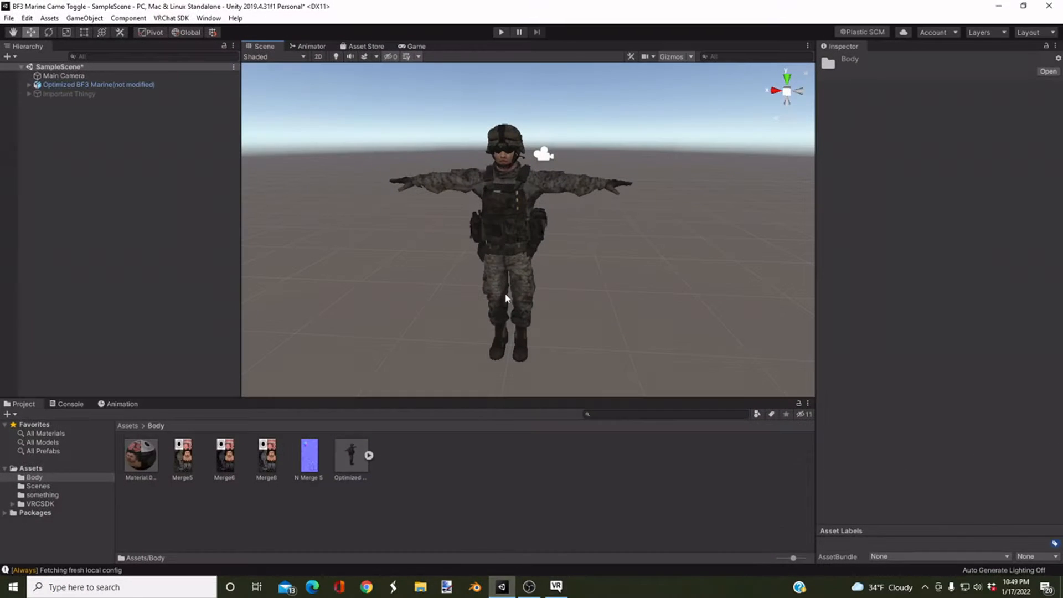
Step: Enlarge the Scene view around the marine by shrinking the Project, Inspector and Hierarchy areas
right_click_drag(534, 336, 622, 280)
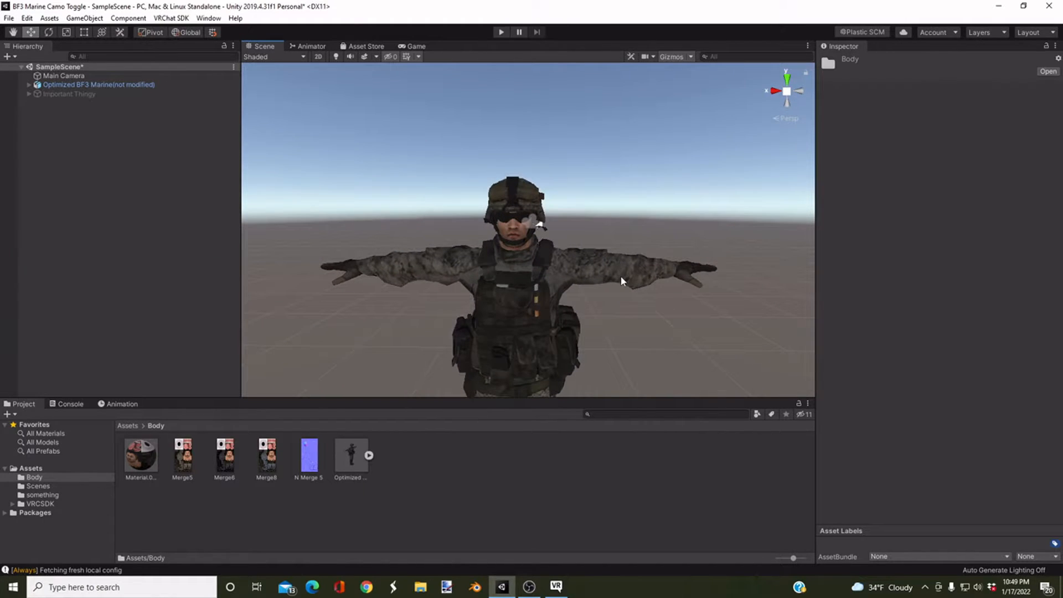
left_click(55, 86)
left_click(641, 320)
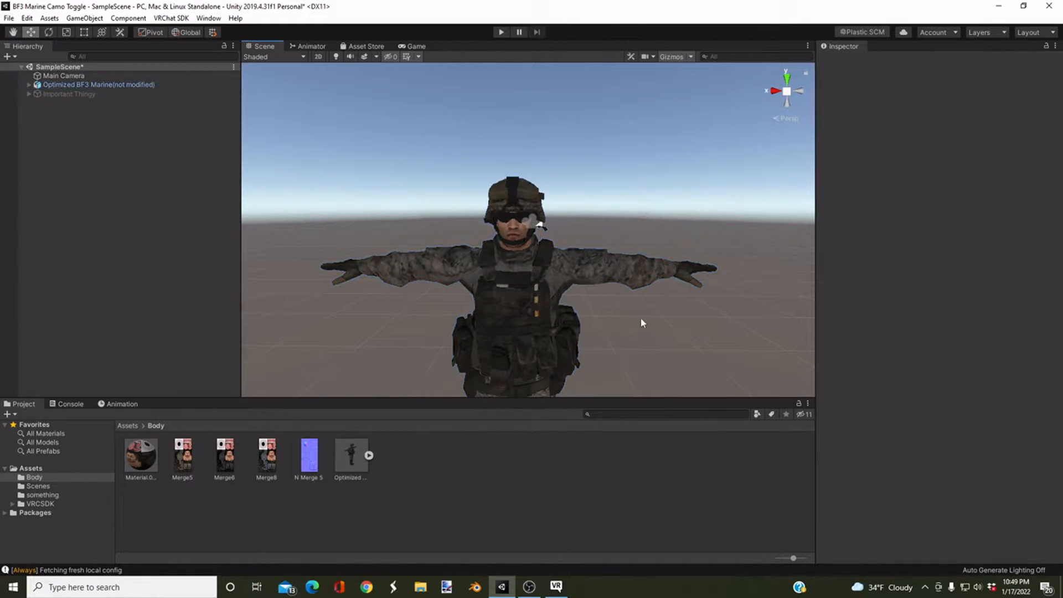
right_click_drag(641, 320, 591, 433)
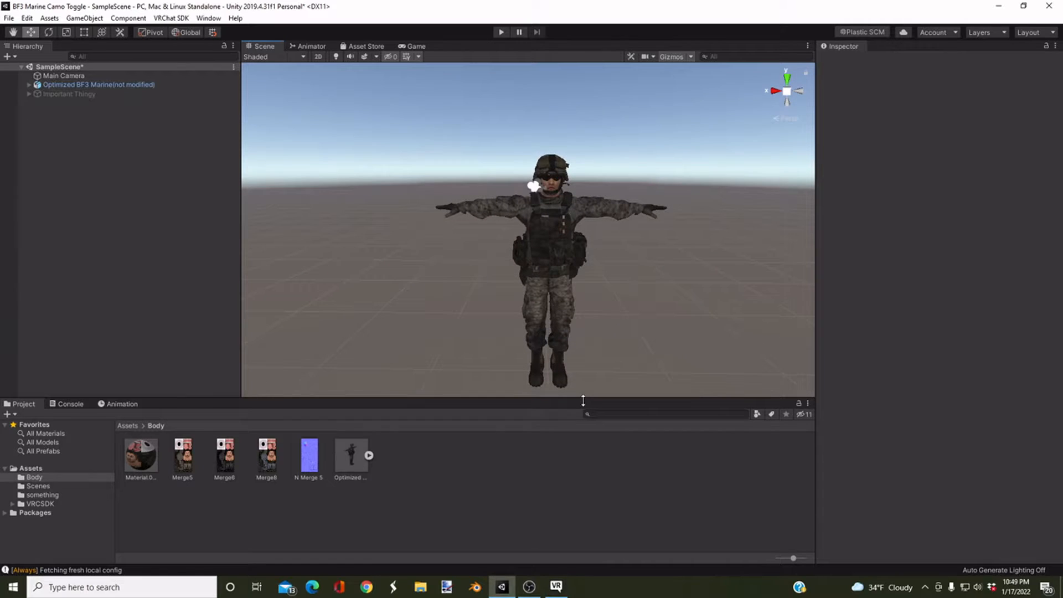
left_click_drag(585, 399, 574, 476)
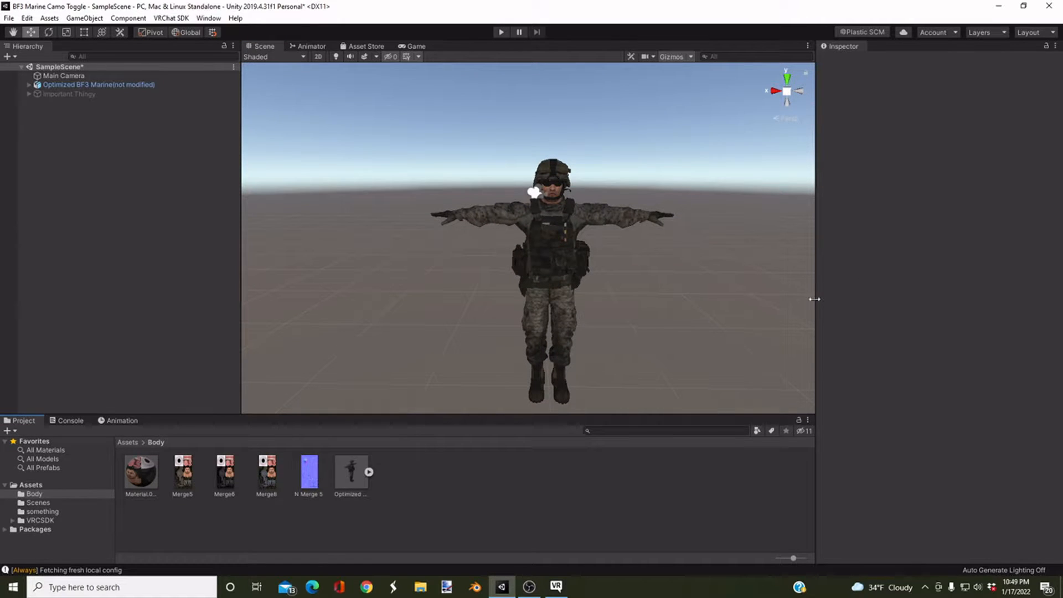
left_click_drag(820, 302, 880, 302)
right_click_drag(747, 304, 746, 306)
key("a")
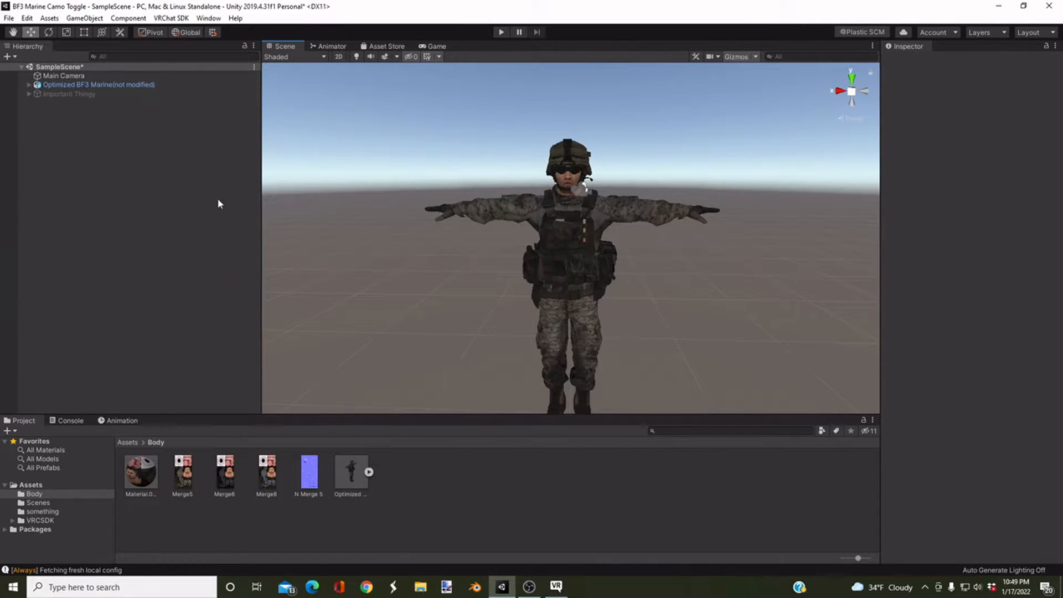
left_click_drag(260, 209, 204, 239)
right_click_drag(414, 209, 418, 231)
key("s")
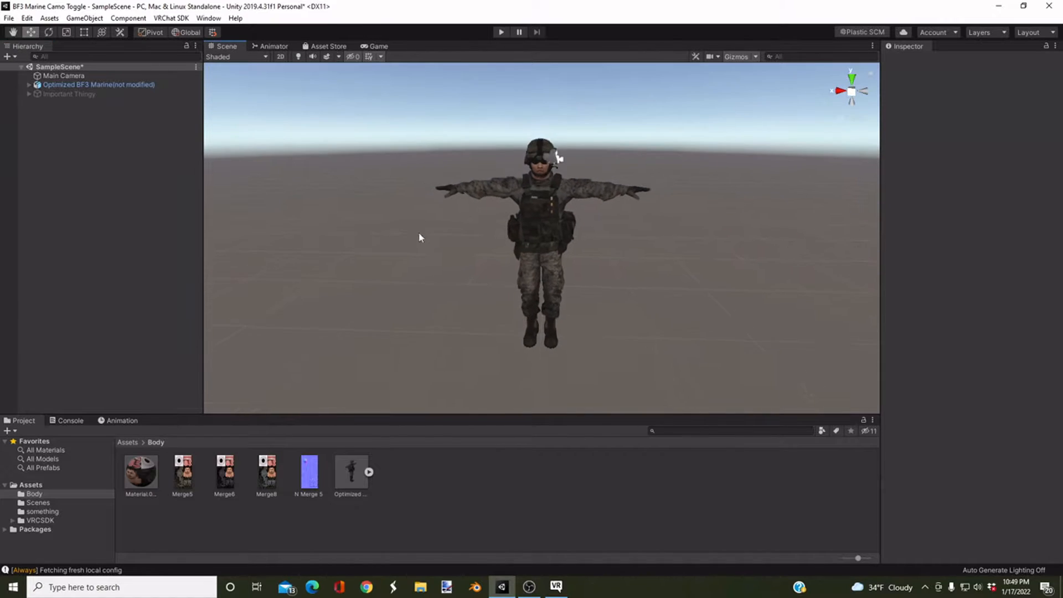
Step: Set the albedo color of Material.009 in the Body folder to pure white, FFFFFF
left_click(136, 477)
right_click_drag(440, 316, 465, 273)
left_click(143, 477)
left_click(970, 112)
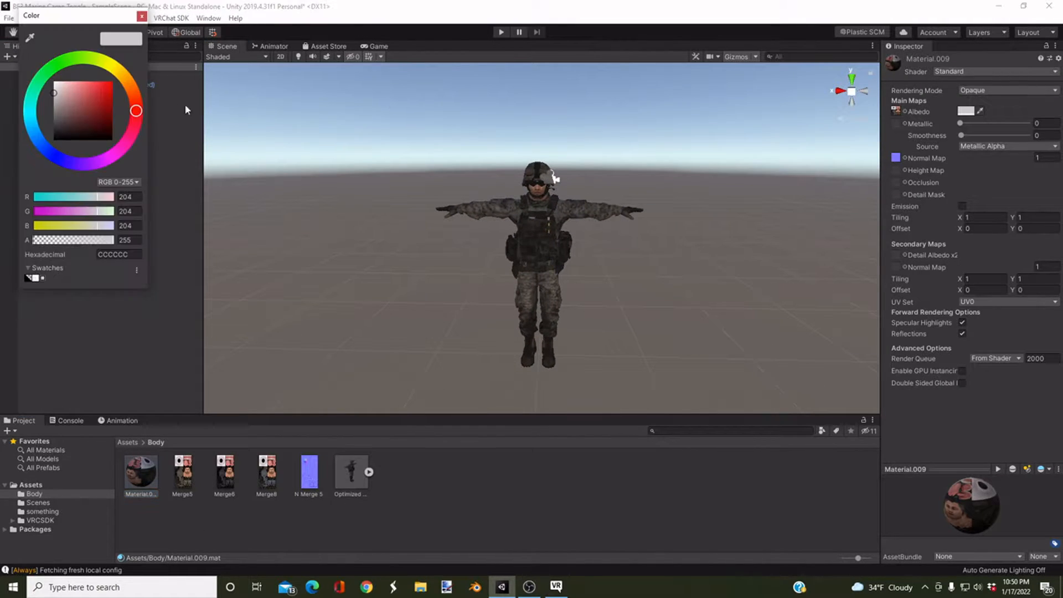
left_click_drag(67, 131, 5, 66)
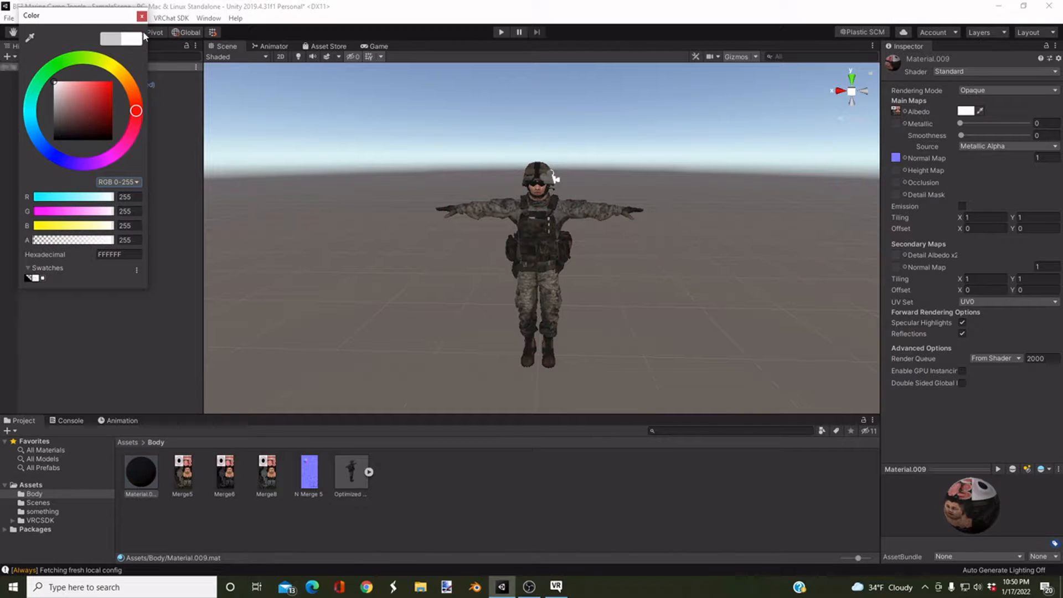
left_click(142, 16)
key("w")
right_click_drag(394, 267, 394, 262)
key("s")
Step: Apply Material.009 to the marine model and show the import settings of the Merge5 texture
left_click(145, 472)
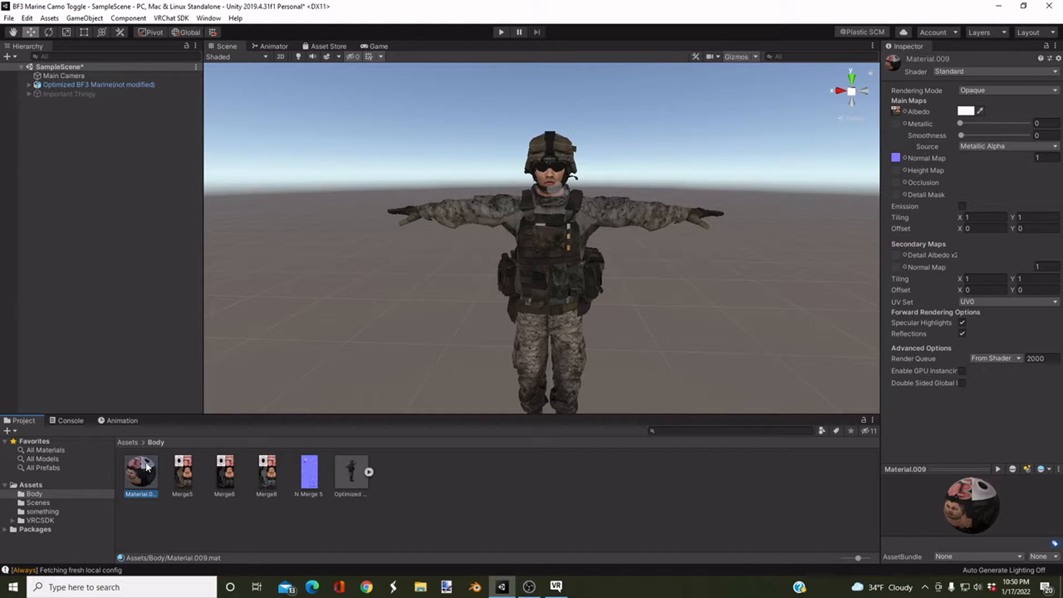
left_click_drag(148, 481, 537, 250)
left_click(178, 483)
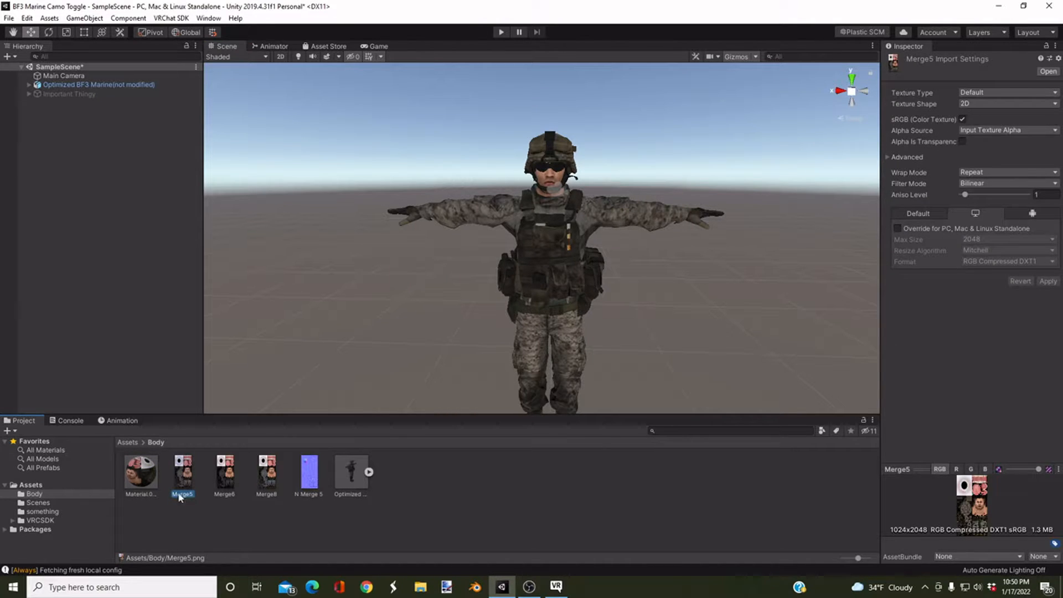
Step: Try the Merge6 and Merge8 camo textures as the albedo map of Material.009
left_click(153, 480)
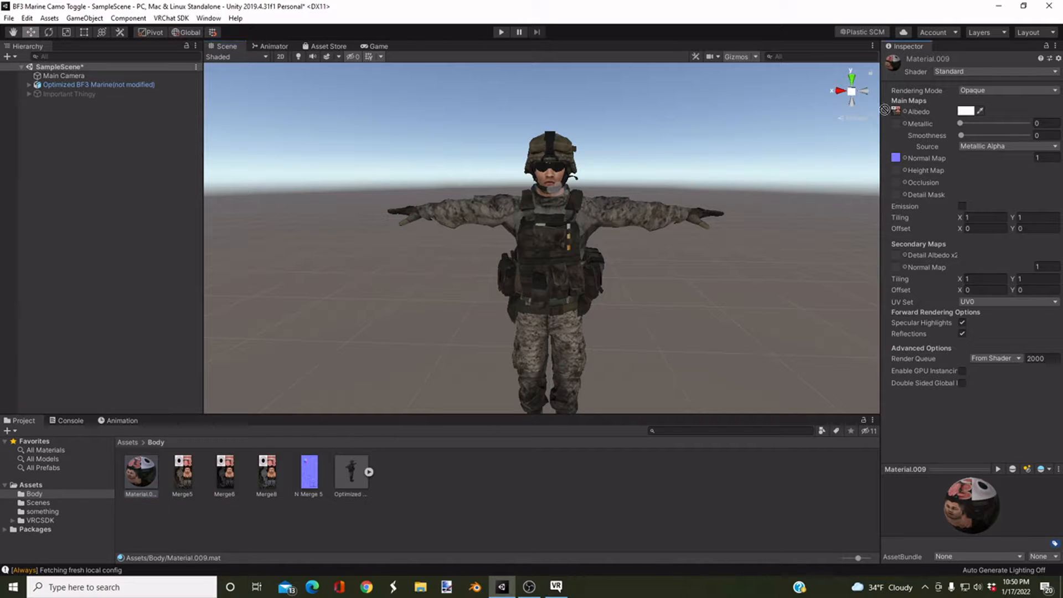
left_click_drag(569, 299, 539, 279, "alt")
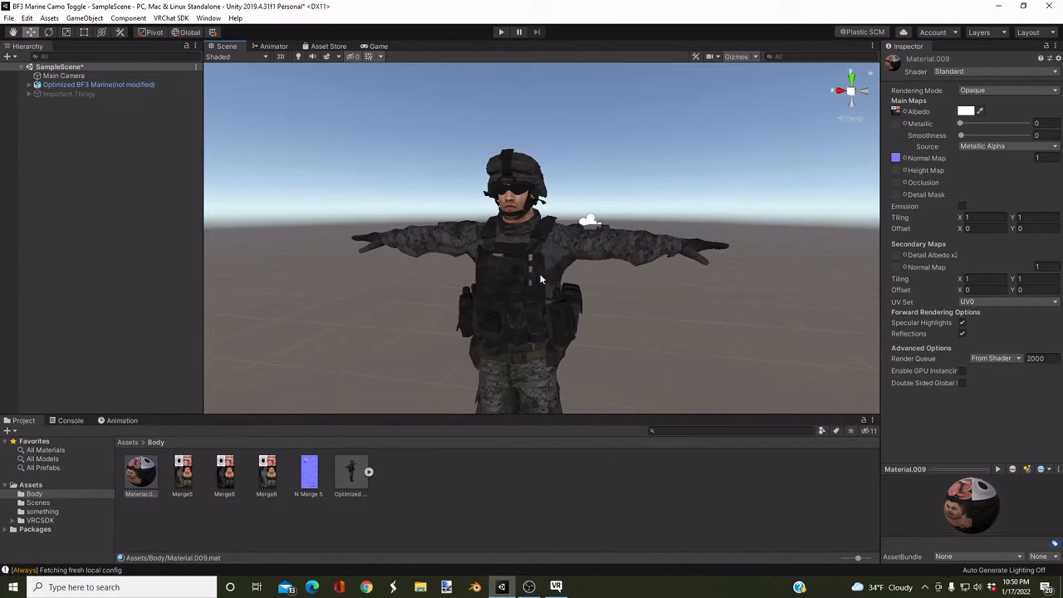
left_click_drag(268, 474, 898, 115)
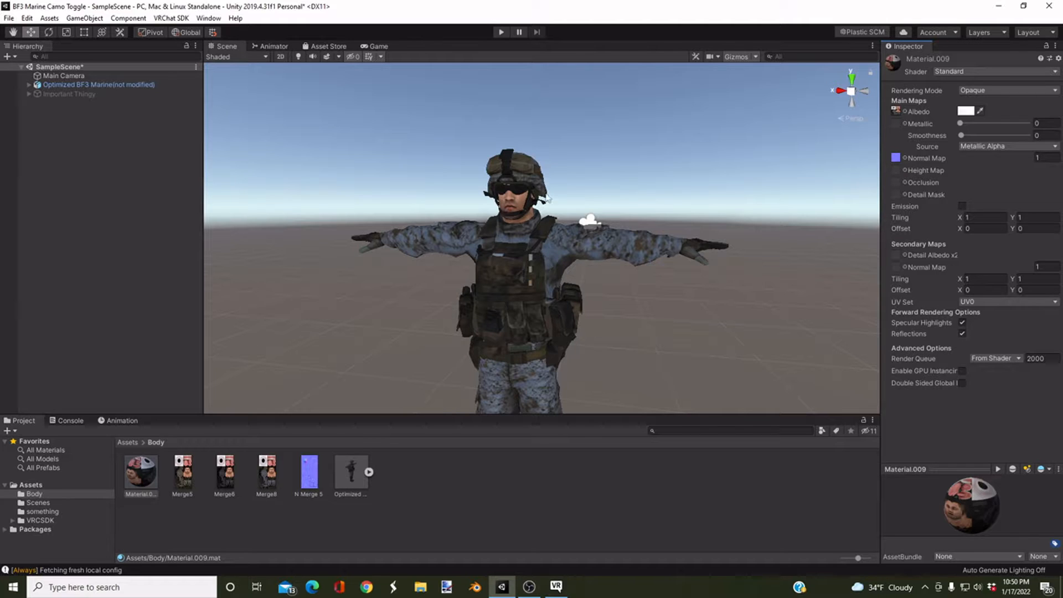
Step: Assign the Merge5 texture to the albedo map of Material.009 on the marine
right_click_drag(544, 210, 553, 265)
key("w")
key("s")
key("w")
key("s")
left_click_drag(178, 479, 906, 114)
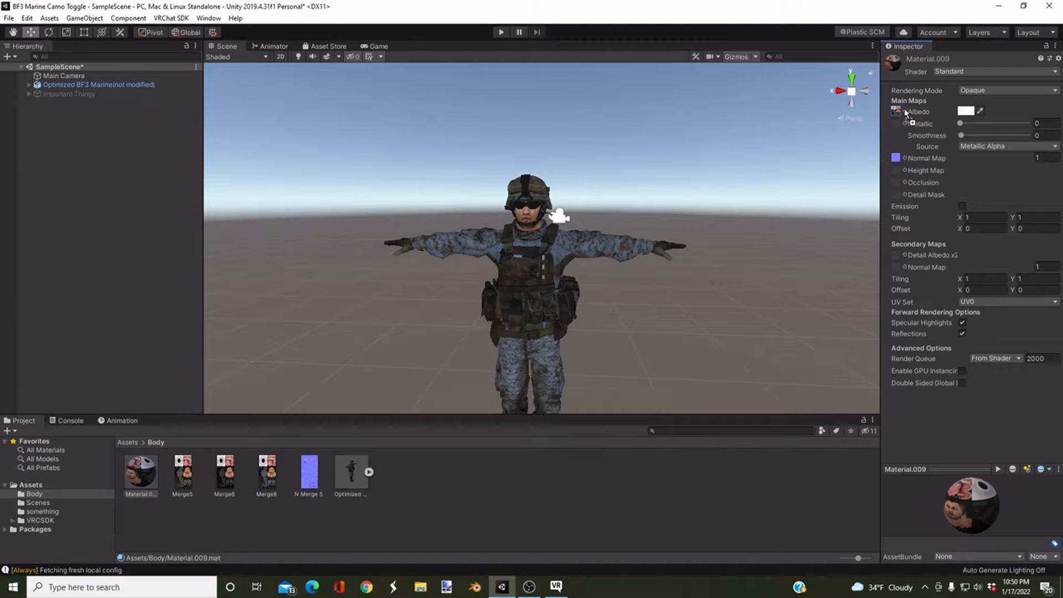
right_click_drag(490, 262, 492, 285)
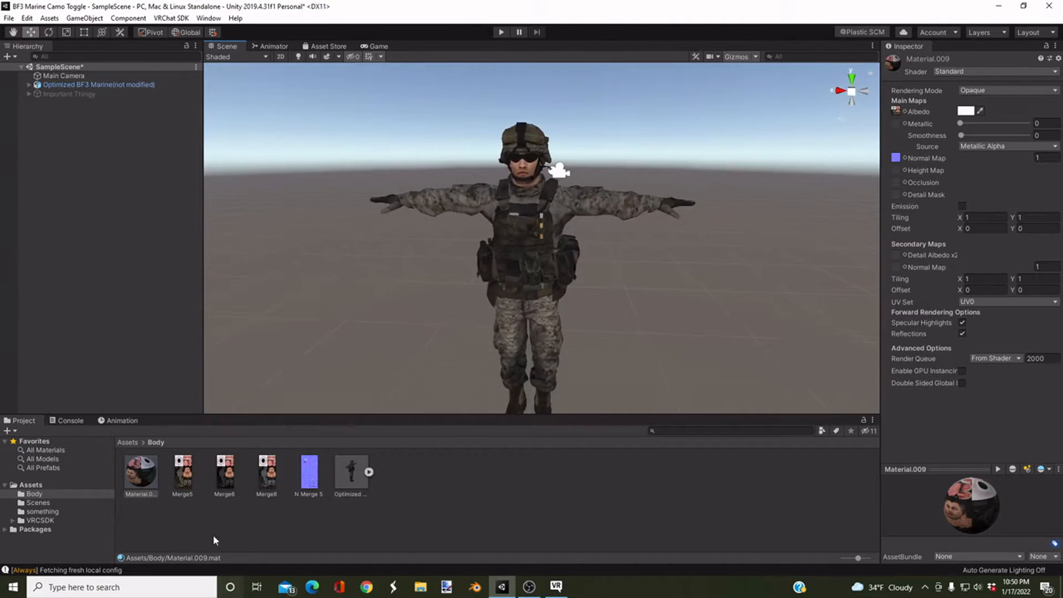
Step: Make two duplicates of Material.009 in the Body folder
left_click(224, 473)
left_click(267, 483)
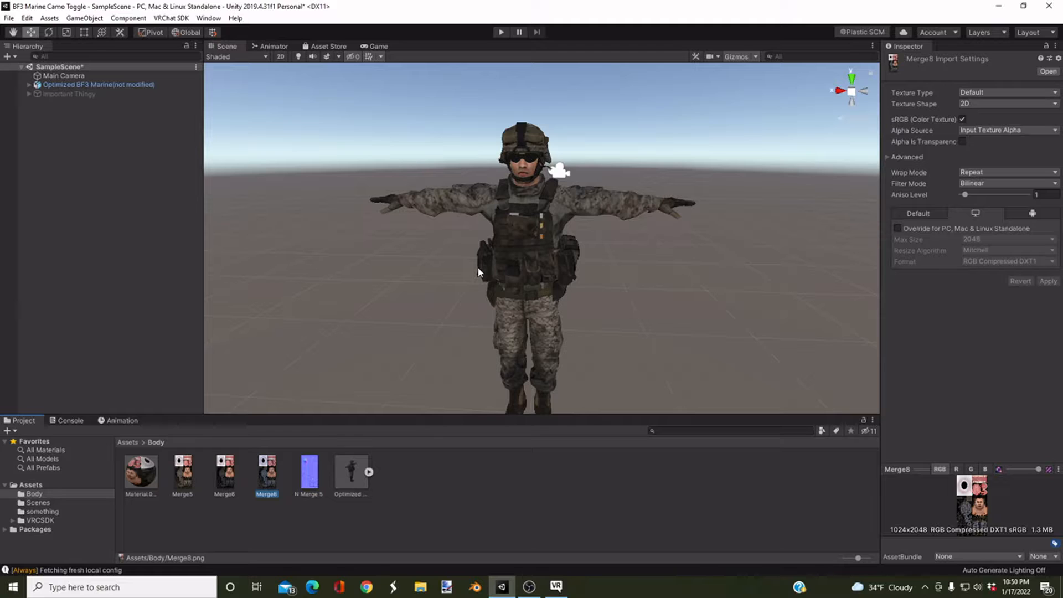
left_click(145, 474)
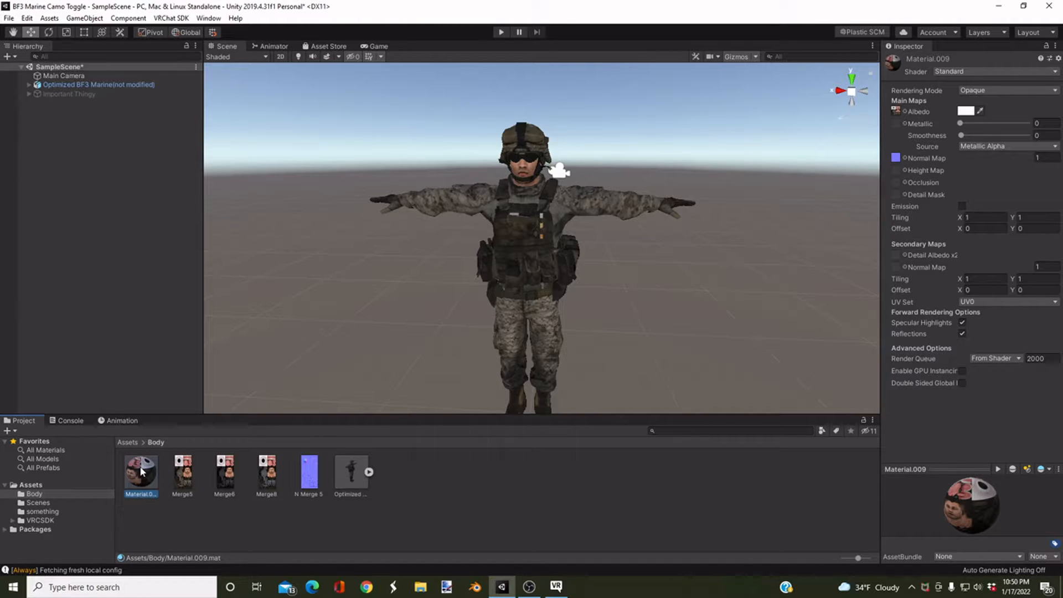
key("ctrl+d")
key("ctrl+d")
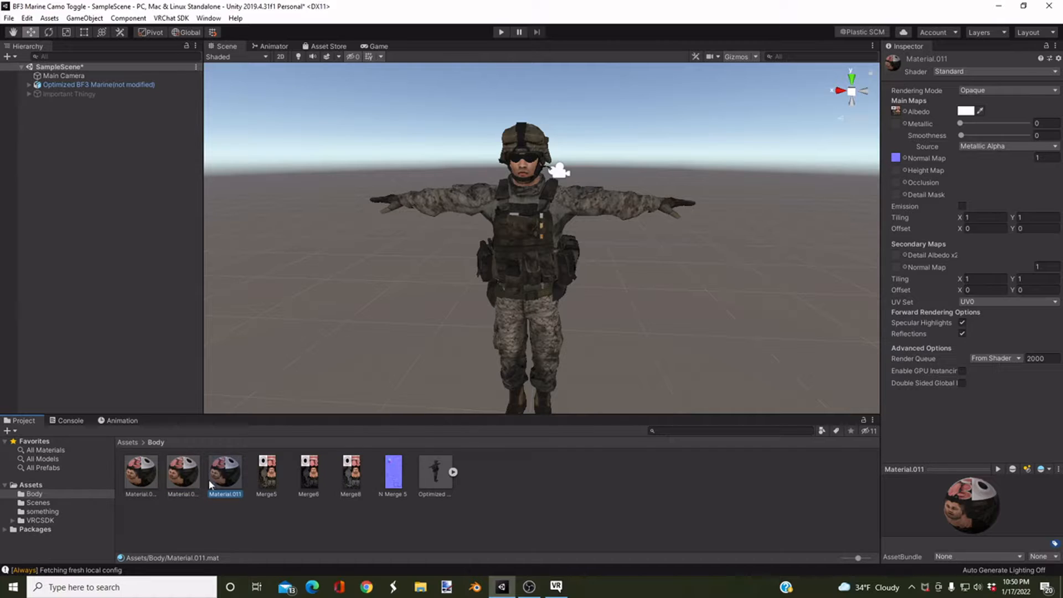
Step: Compare Material.009 with its copy and check which material the marine1.002 mesh renderer uses
left_click(141, 472)
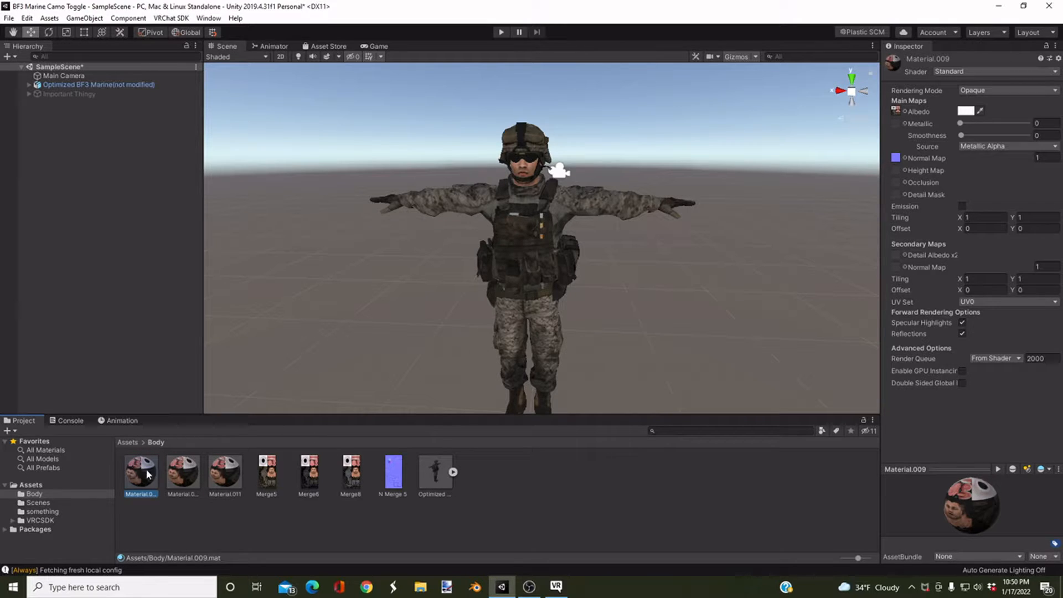
left_click(185, 479)
left_click(142, 479)
left_click(531, 249)
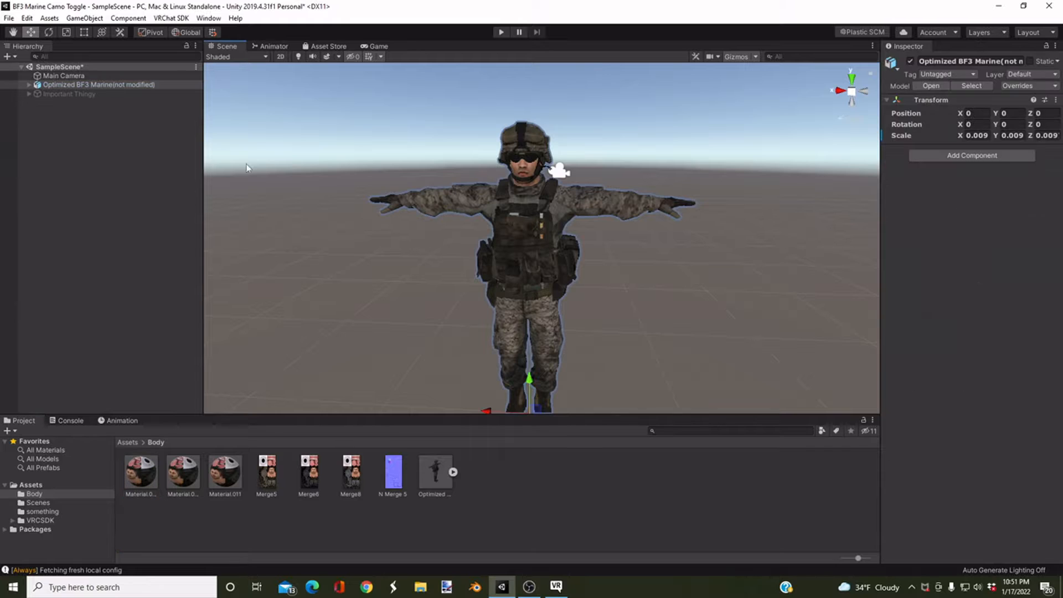
left_click(29, 84)
left_click(58, 93)
left_click(58, 102)
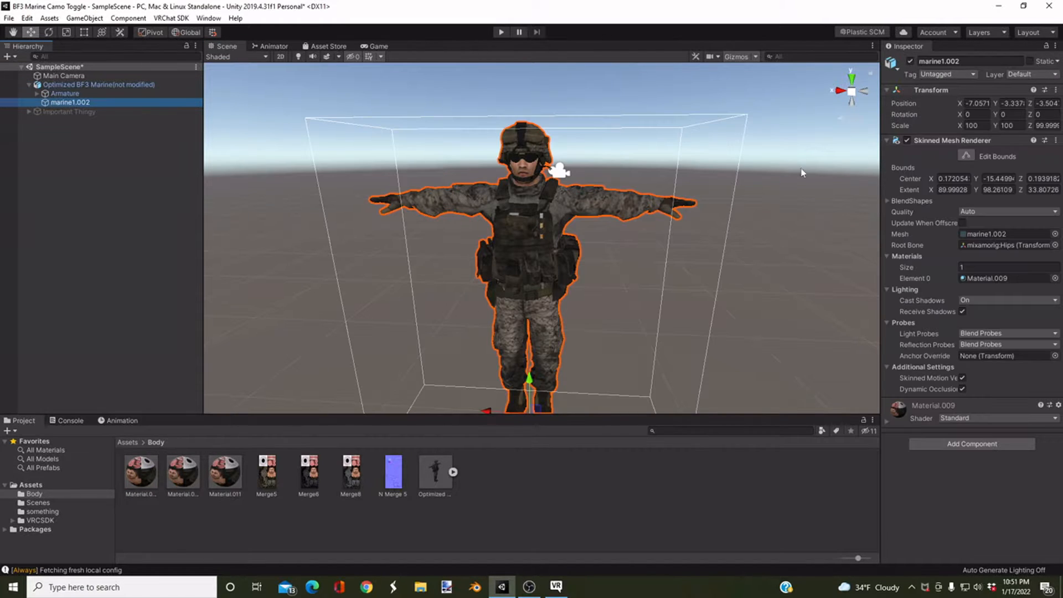
left_click(29, 84)
Step: Rename Material.009 as Material 1
left_click(133, 471)
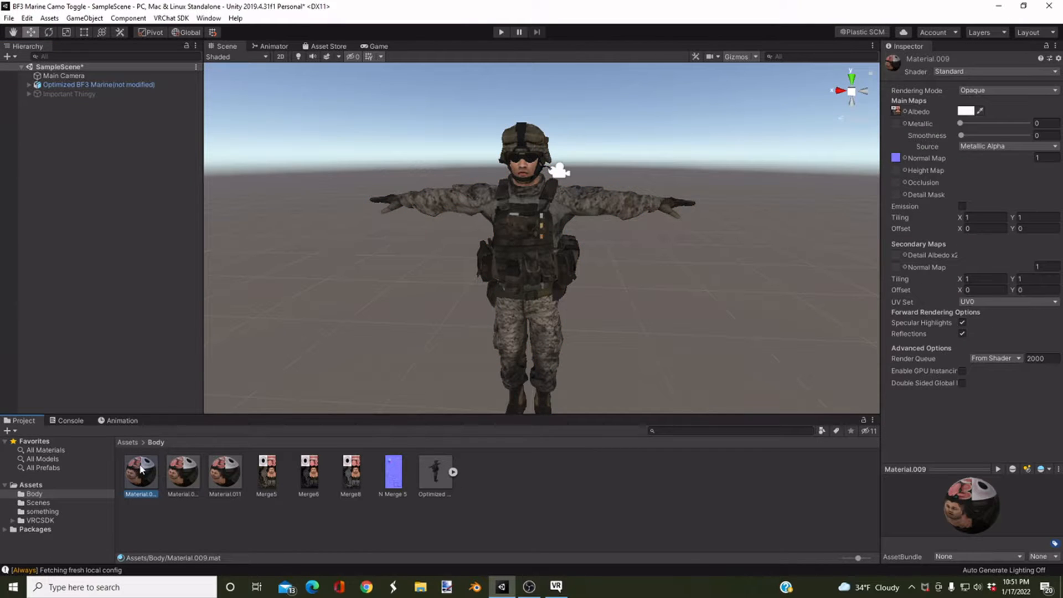
right_click(142, 470)
left_click(193, 239)
type("M")
key("Return")
Step: Rename the first duplicate, Material.010, as Material 2
left_click(176, 471)
left_click_drag(305, 475, 895, 110)
right_click(180, 473)
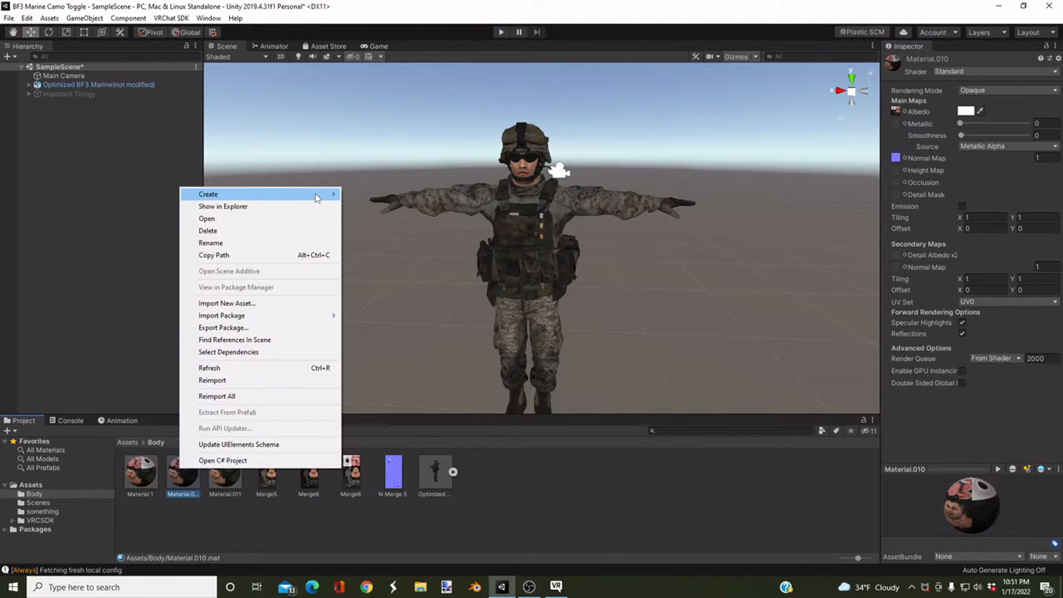
left_click(238, 243)
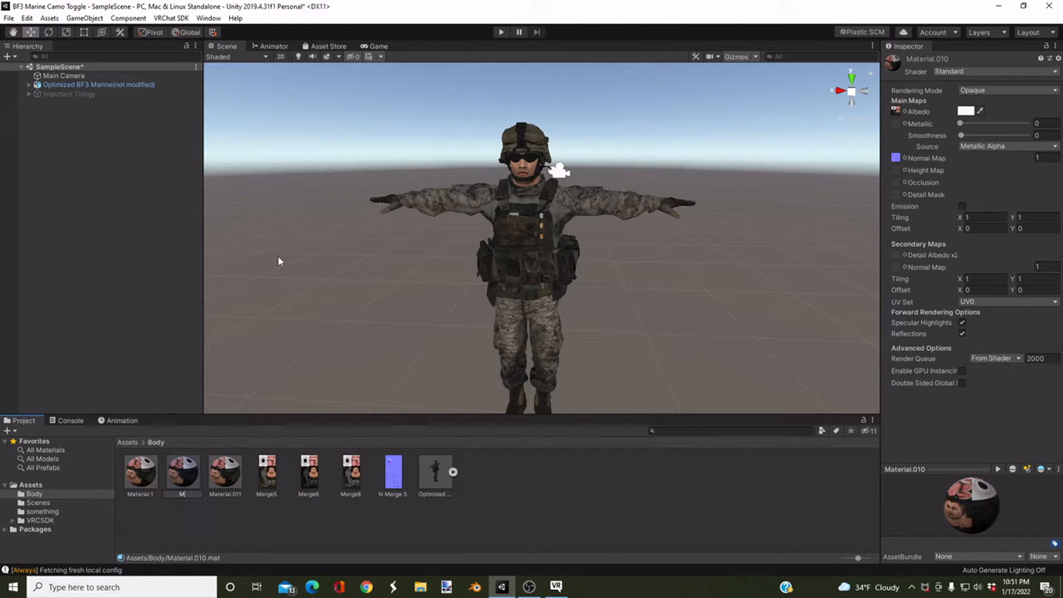
type("Material 2")
key("Return")
Step: Rename the second duplicate, Material.011, as Material 3
right_click(215, 479)
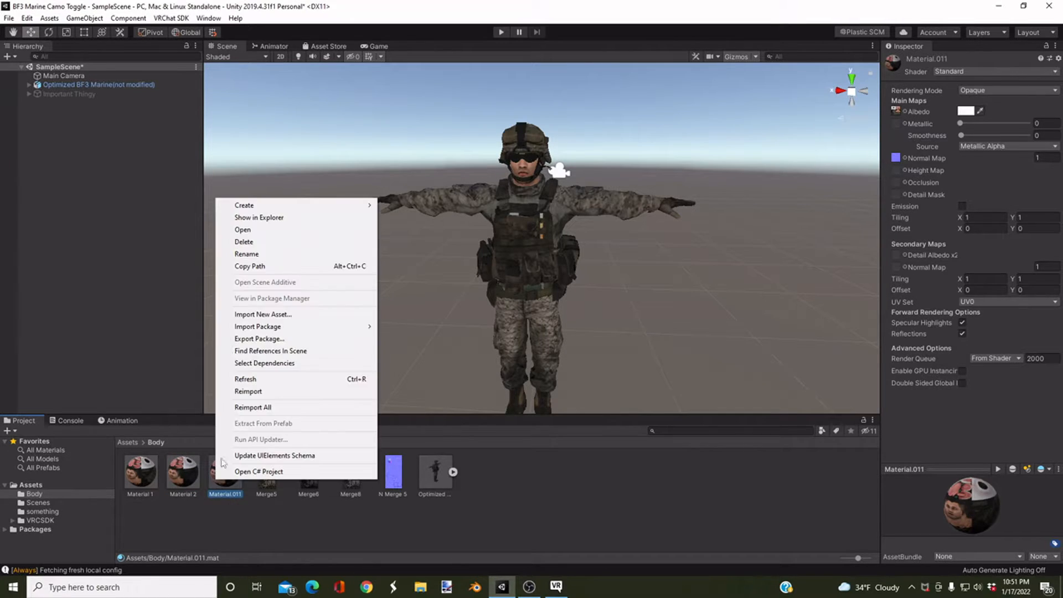
left_click(256, 255)
type("Materi")
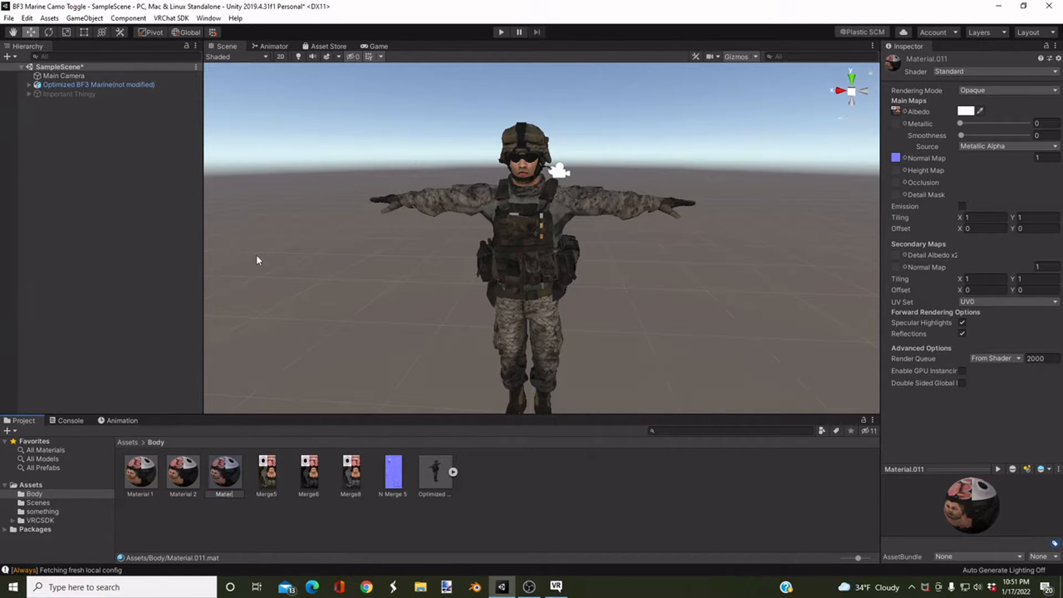
type("a")
type("l 3")
key("Return")
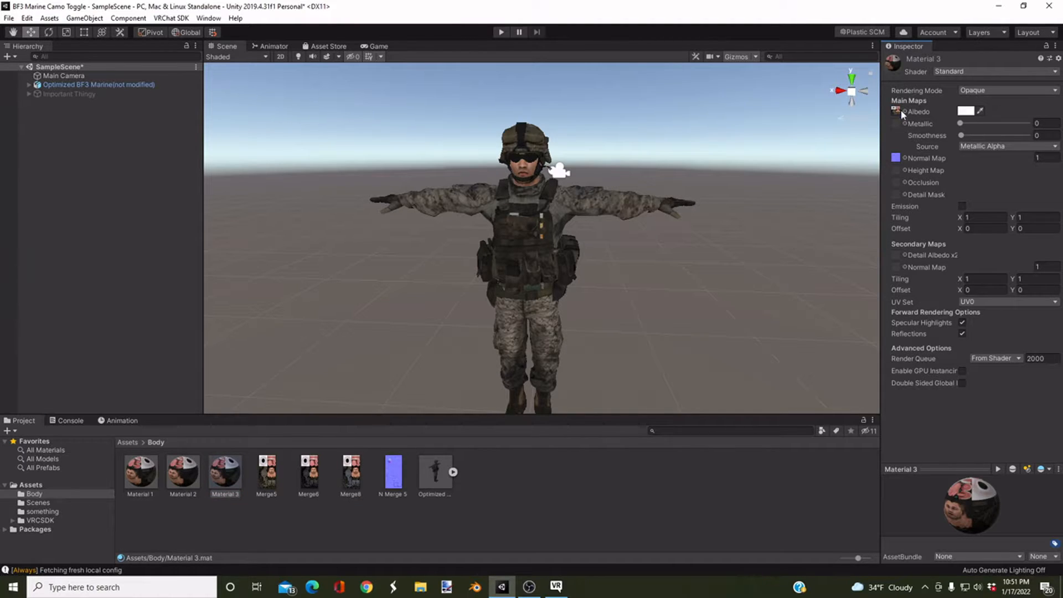
left_click(691, 299)
left_click_drag(690, 299, 633, 321, "alt")
key("w")
mouse_move(633, 321)
right_mouse_down()
mouse_move(644, 307)
mouse_move(644, 317)
right_mouse_up()
key("s")
key("w")
left_click(86, 85)
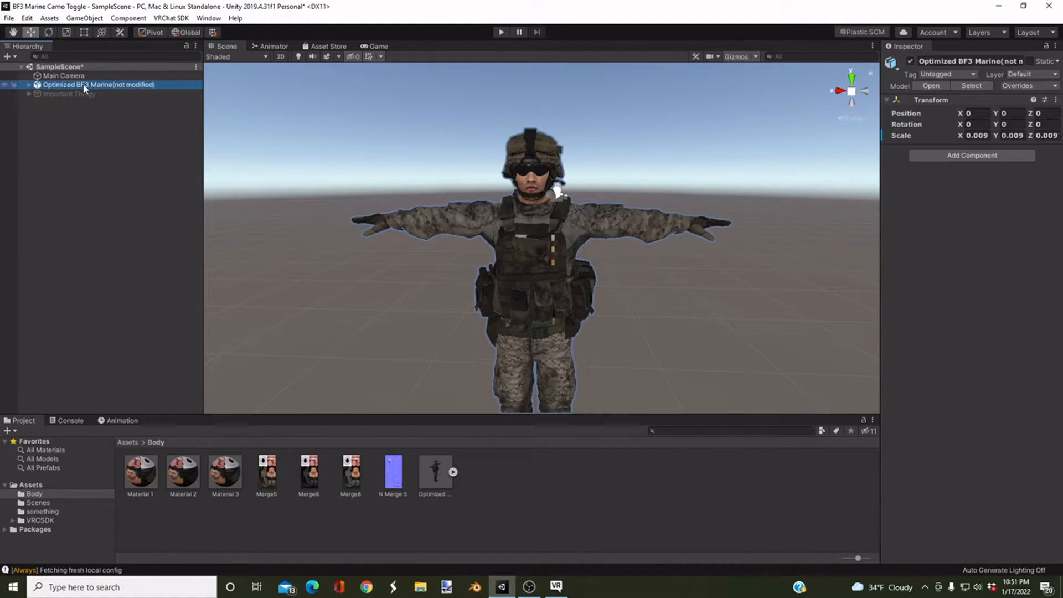
scroll(412, 259, "down", 2)
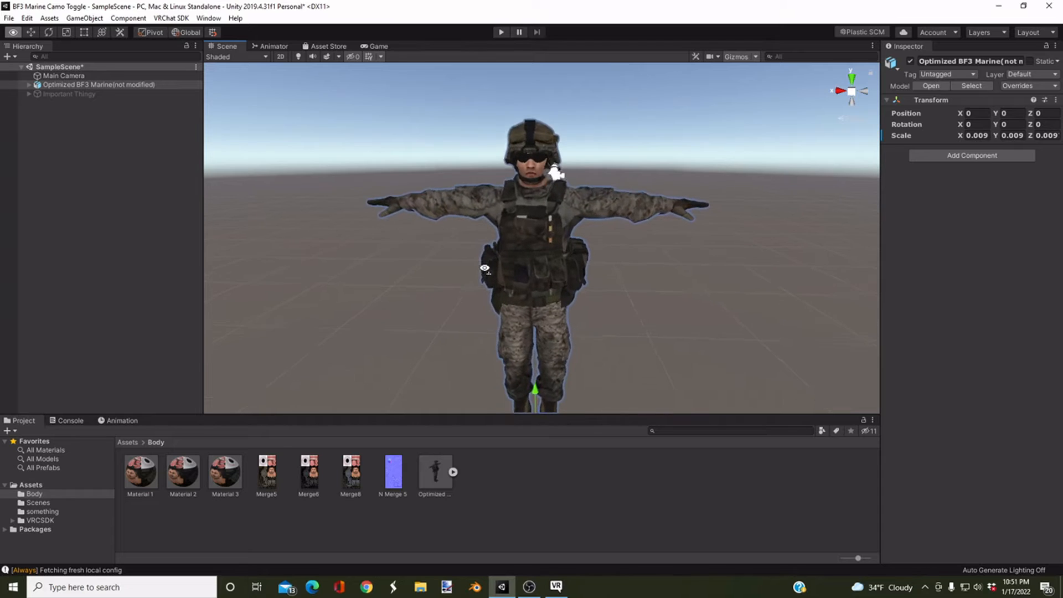
Step: Set the rig animation type of the Optimized BF3 Marine source model to Humanoid and apply the change
left_click(63, 85)
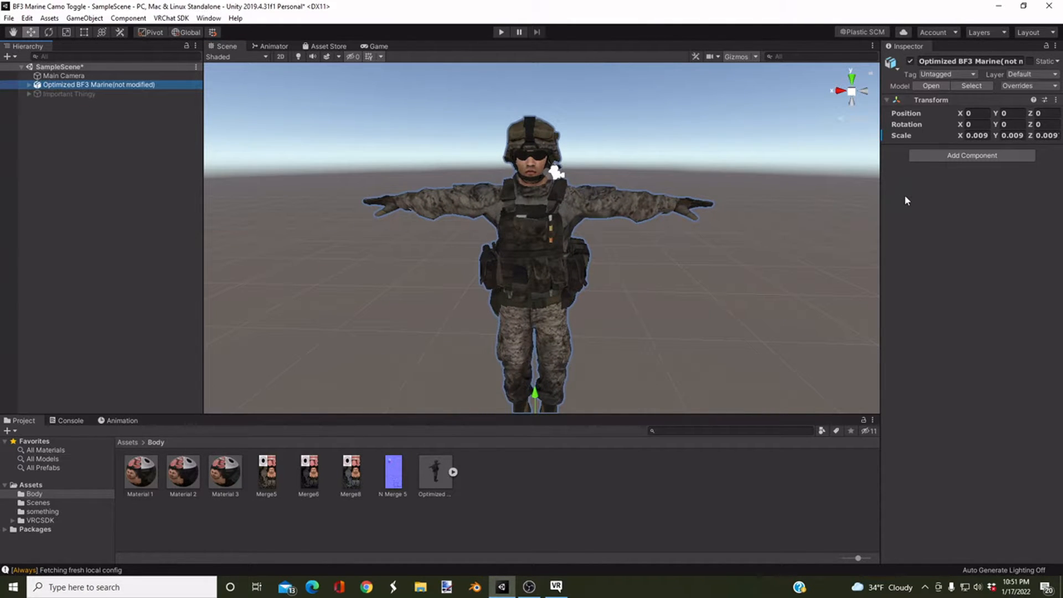
left_click_drag(880, 197, 828, 215)
left_click(944, 85)
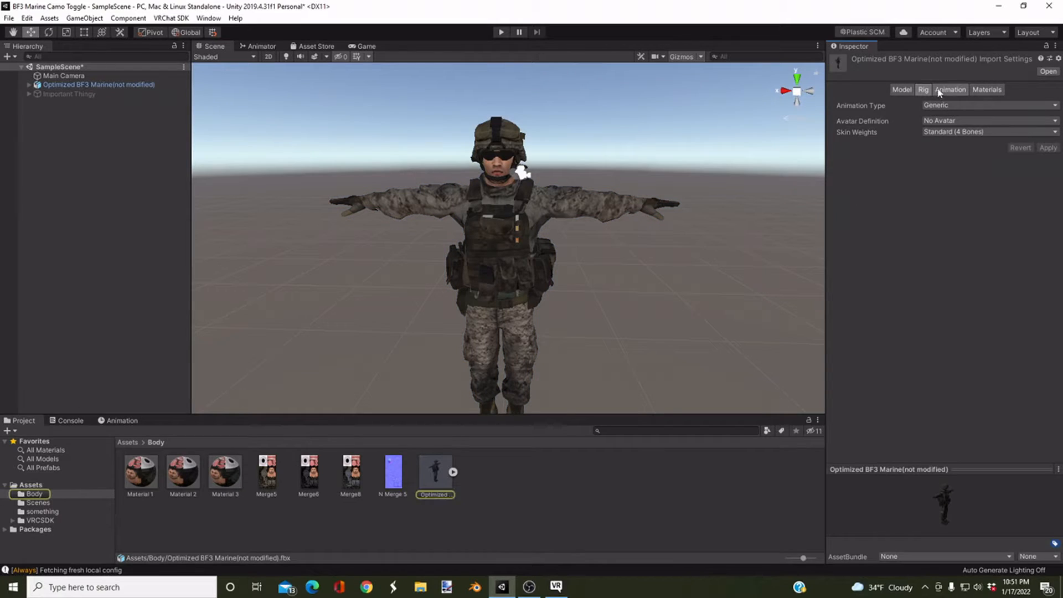
left_click(944, 105)
left_click(942, 153)
left_click(1047, 185)
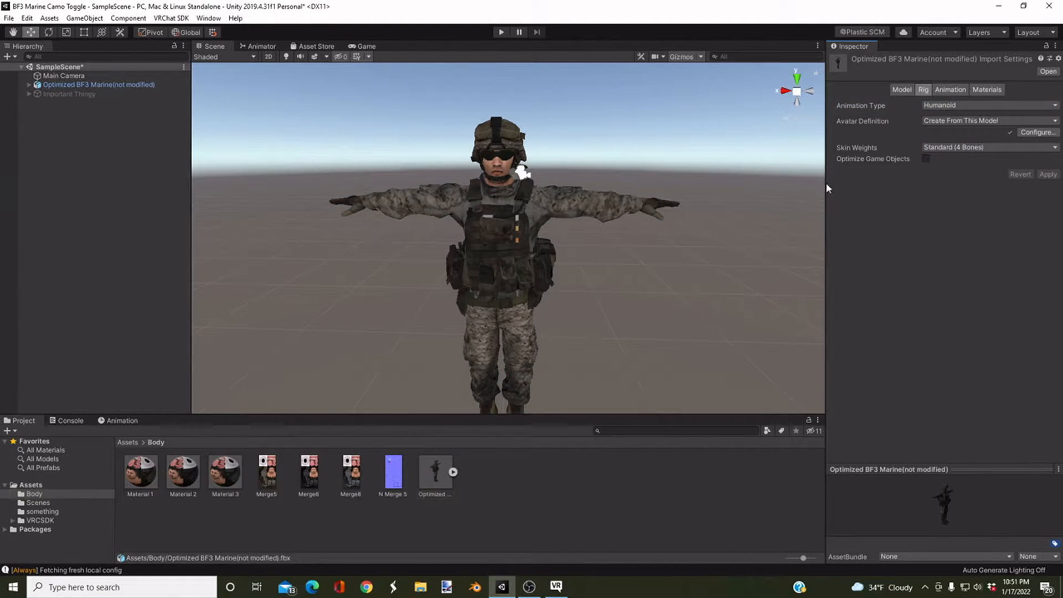
Step: Save the scene to enter the marine's avatar configuration, review the humanoid bone mapping and close the configuration
left_click(1033, 133)
left_click(509, 311)
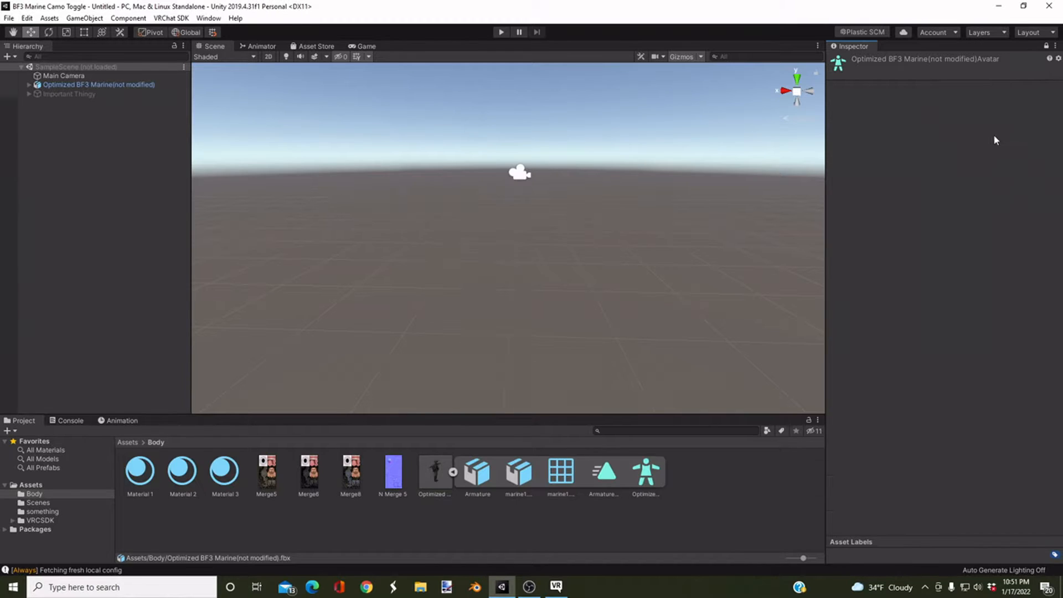
scroll(934, 330, "down", 1)
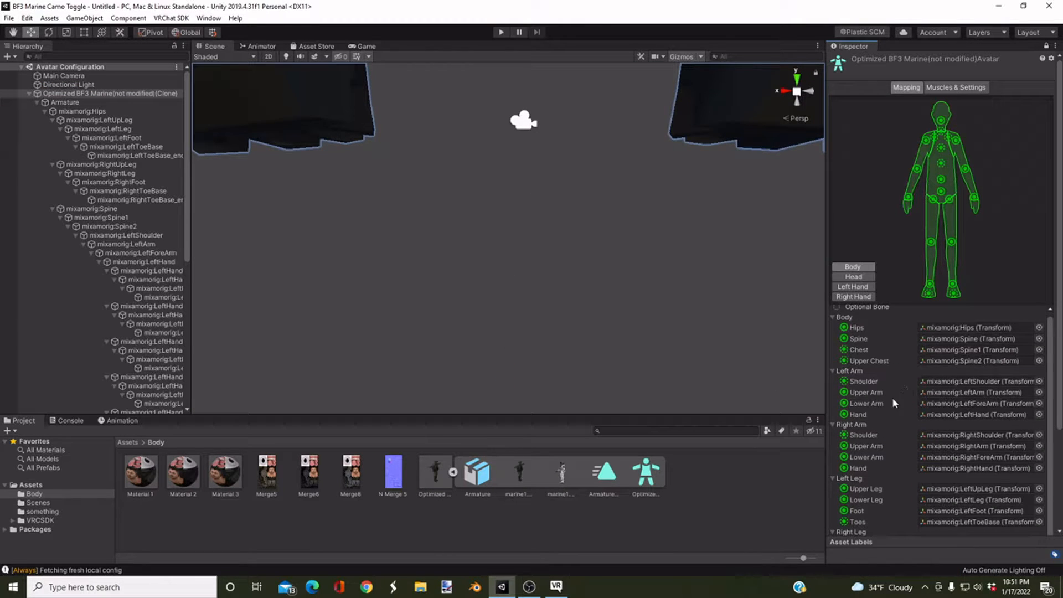
left_click(836, 370)
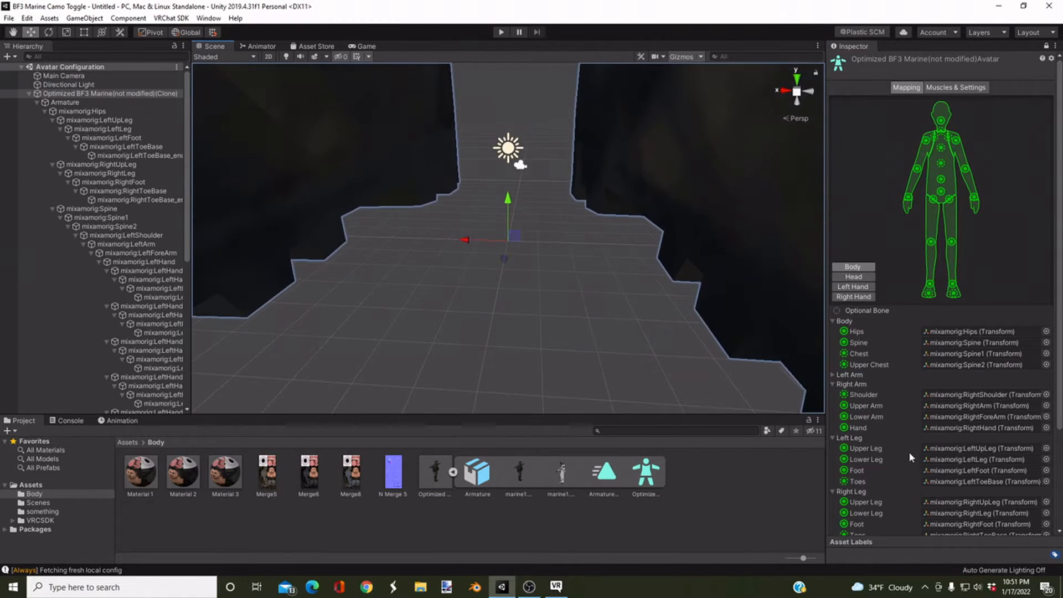
scroll(844, 288, "down", 3)
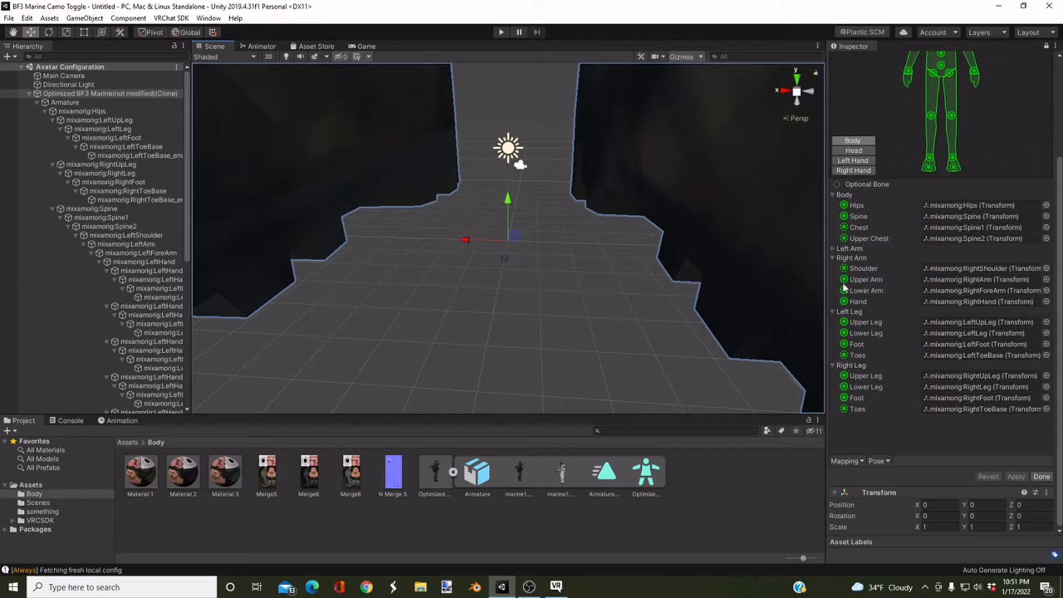
left_click(1040, 477)
Step: Examine the marine avatar from the front in the sample scene
key("w")
right_click_drag(642, 251, 643, 200)
key("s")
key("w")
key("w")
key("s")
key("w")
key("s")
key("w")
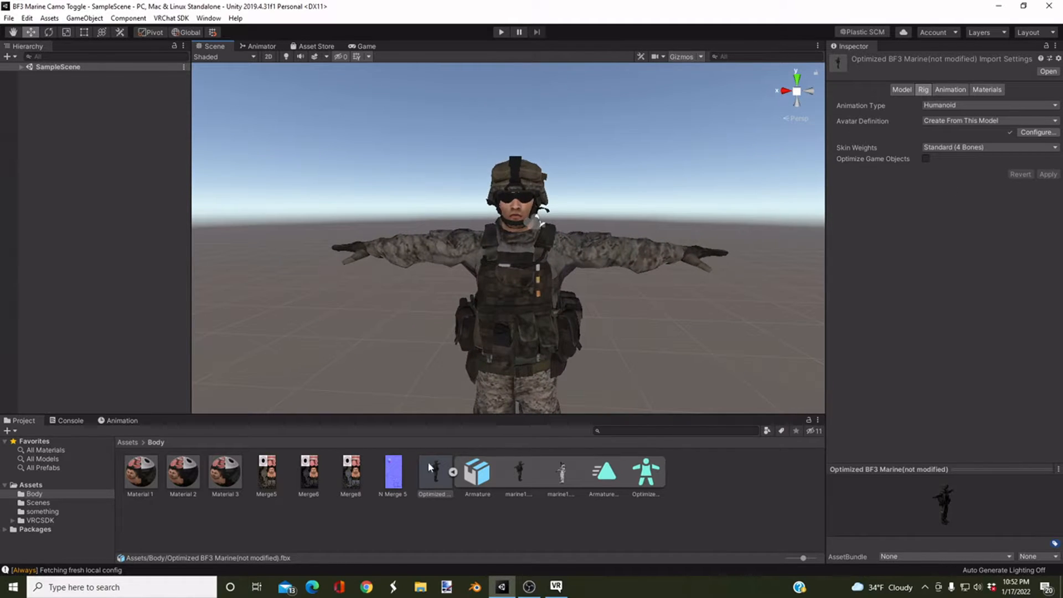
Step: Reopen the marine's avatar configuration, check the mapped skeleton against the body and limbs, and close it
left_click(1031, 133)
key("s")
right_click_drag(538, 311, 519, 146)
right_click_drag(514, 206, 462, 278)
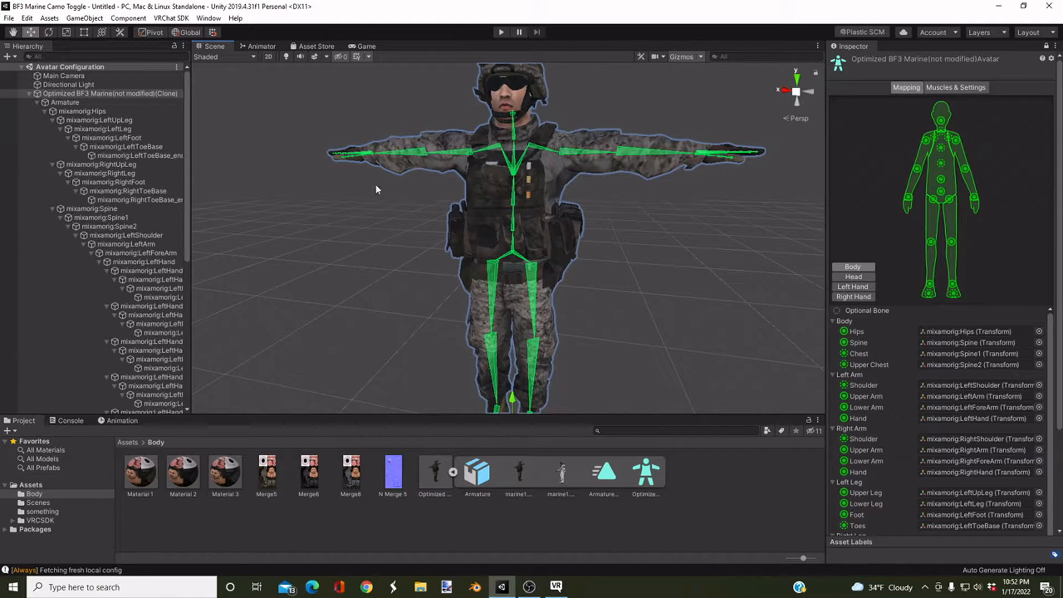
scroll(930, 501, "down", 1)
left_click(835, 479)
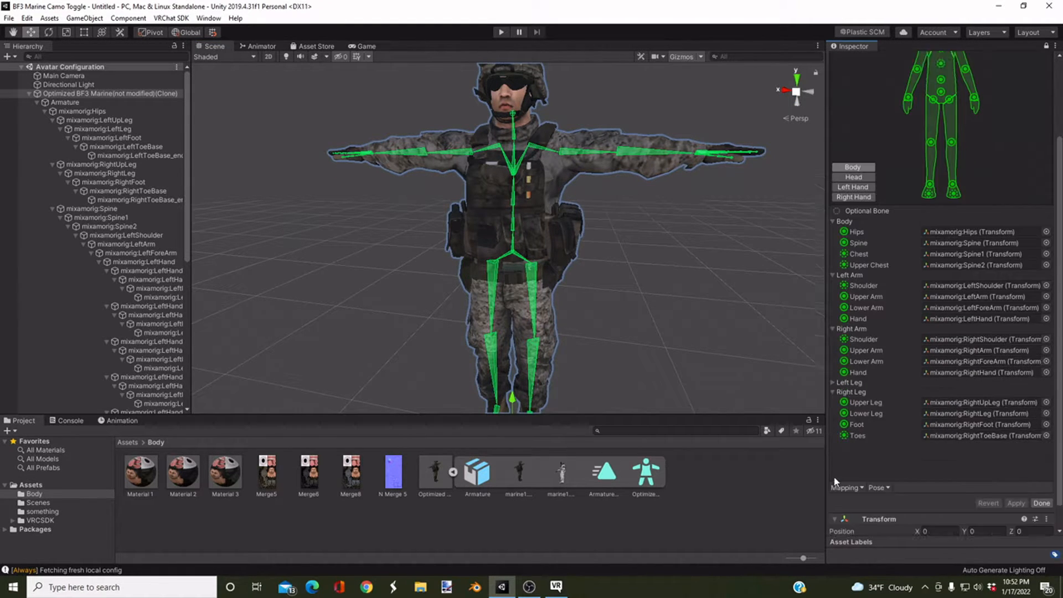
scroll(941, 443, "down", 2)
left_click(1042, 478)
Step: Expand SampleScene in the hierarchy and select the Optimized BF3 Marine avatar
right_click_drag(611, 288, 612, 340)
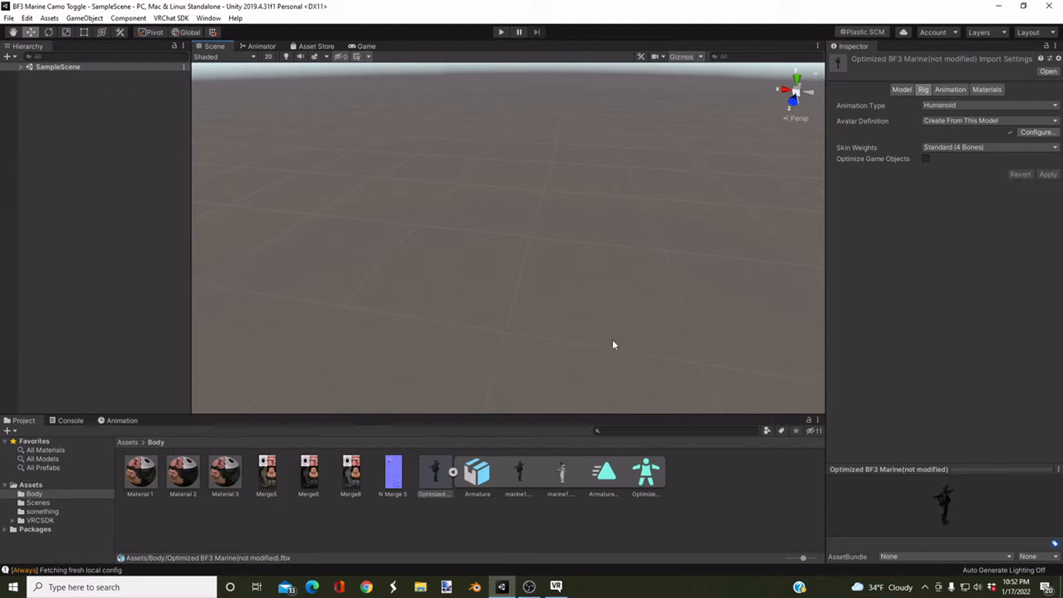
left_click(21, 67)
left_click(51, 85)
right_click_drag(520, 292, 524, 305)
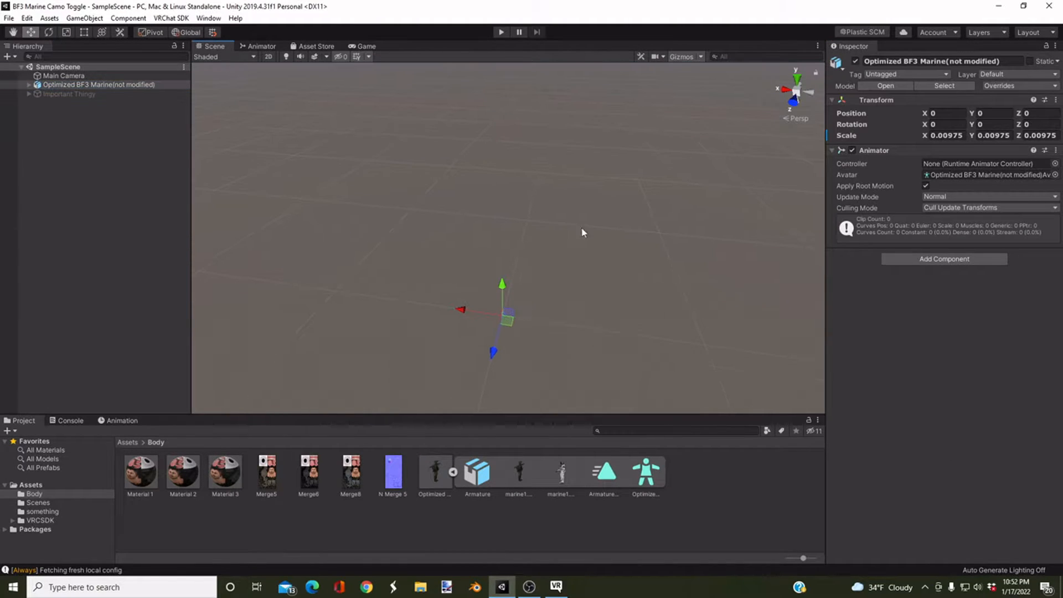
right_click_drag(480, 384, 490, 221)
left_click(21, 67)
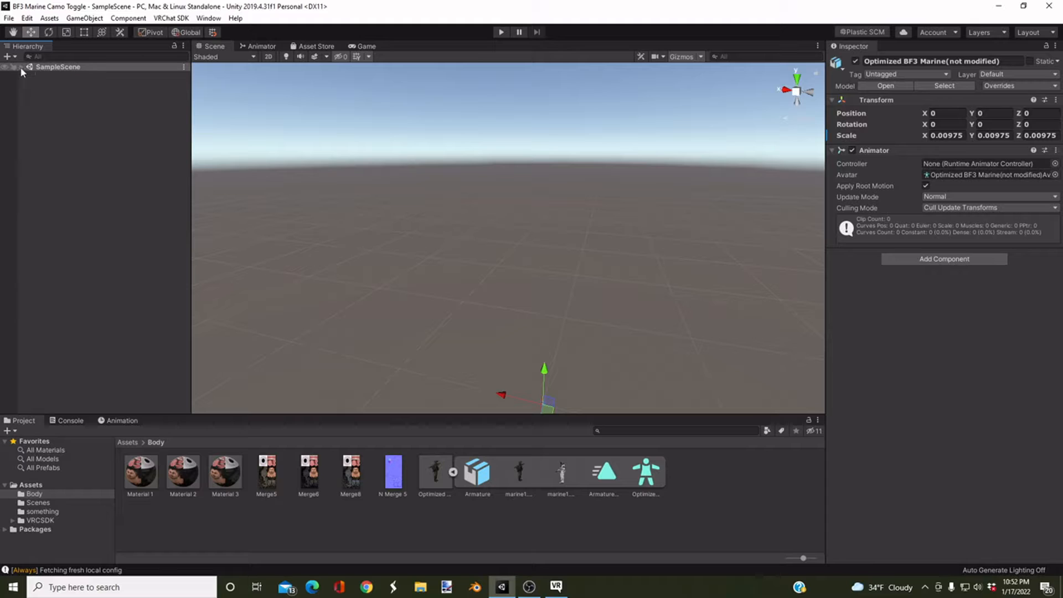
left_click(21, 67)
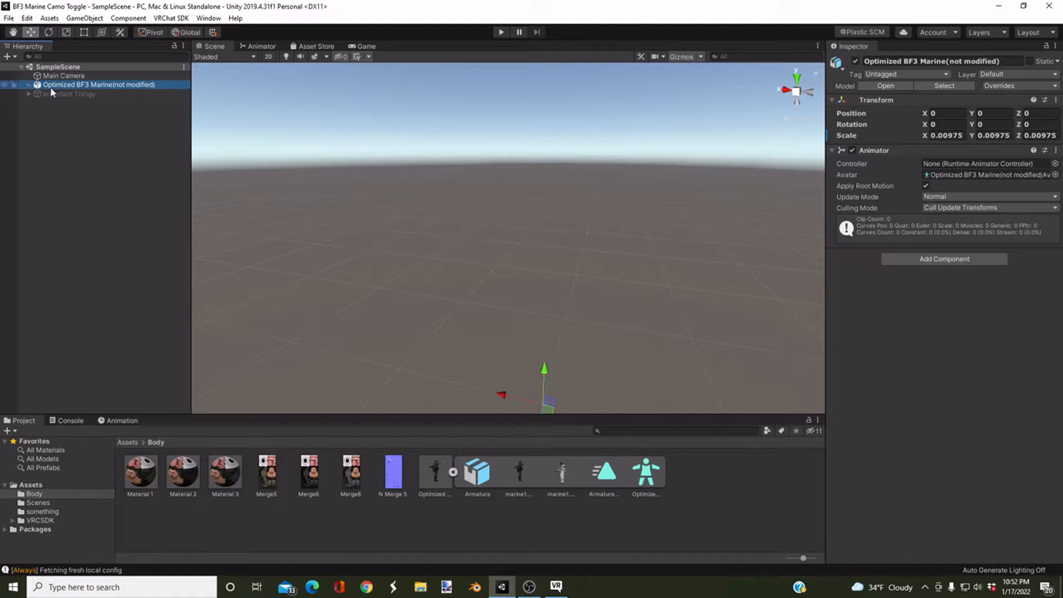
key("F2")
key("BackSpace")
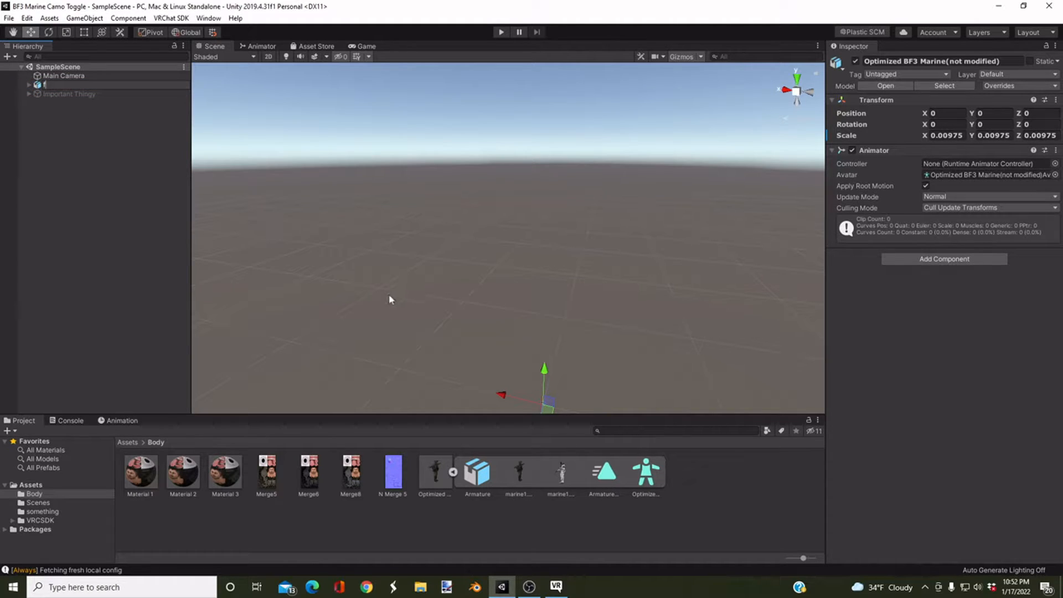
key("Escape")
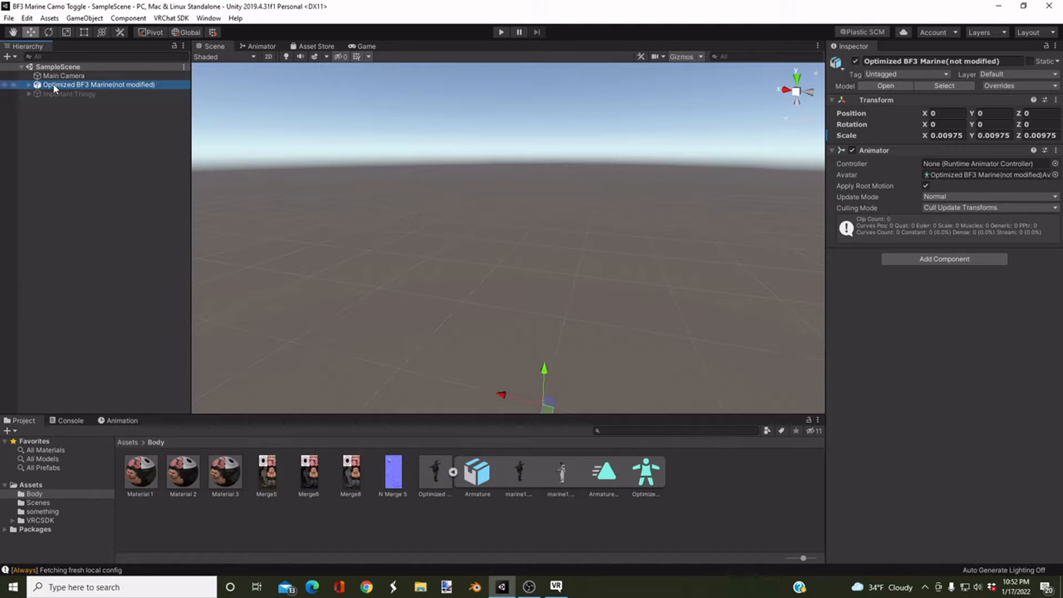
Step: Bring the Optimized BF3 Marine avatar back into view and show the Animation editor for it
double_click(54, 86)
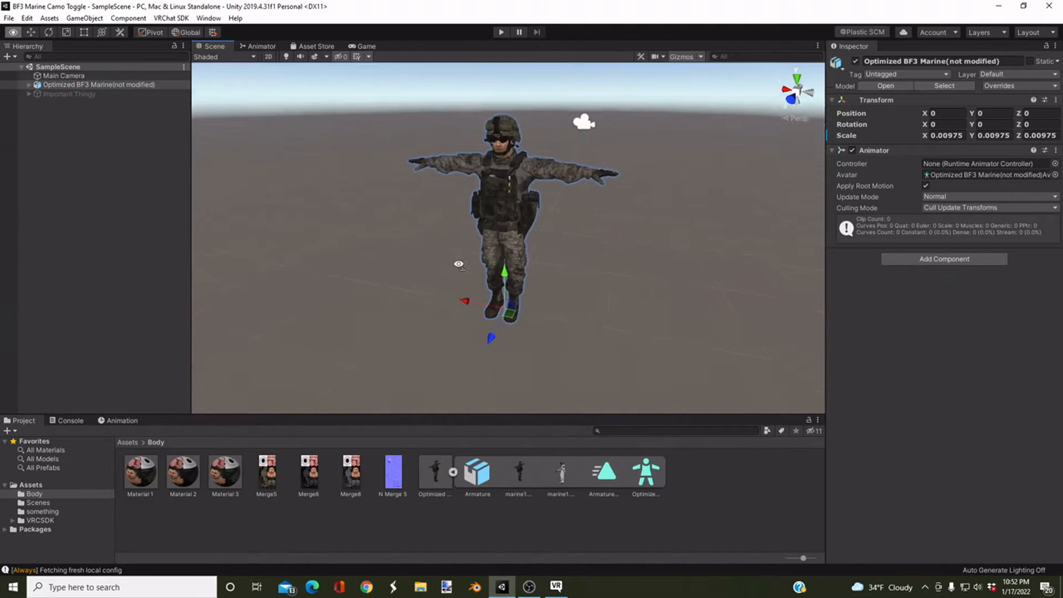
left_click_drag(447, 246, 487, 244, "alt")
scroll(488, 245, "up", 5)
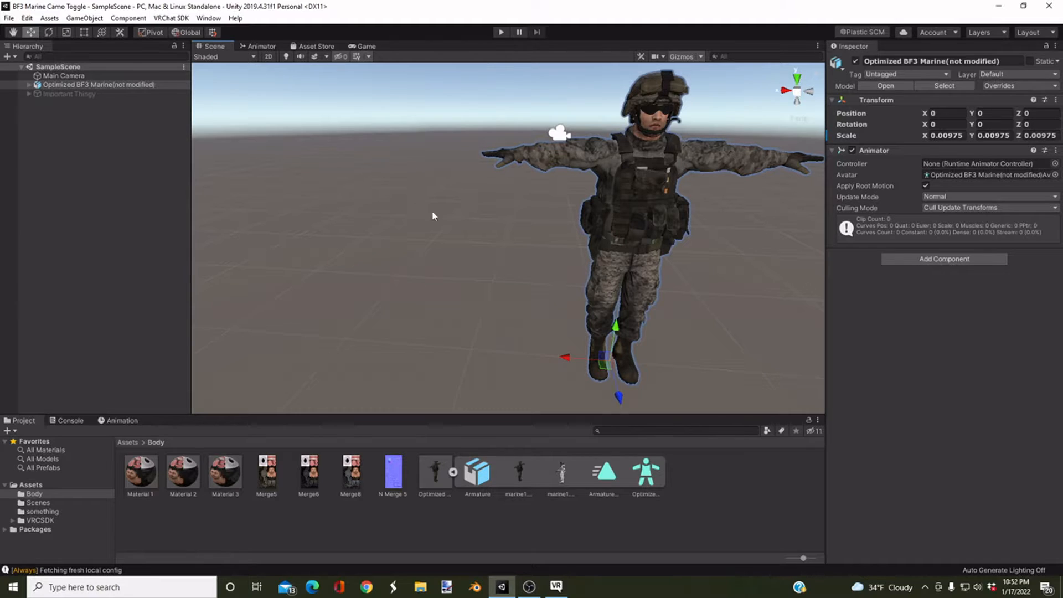
left_click_drag(434, 216, 429, 250, "alt")
scroll(430, 249, "down", 5)
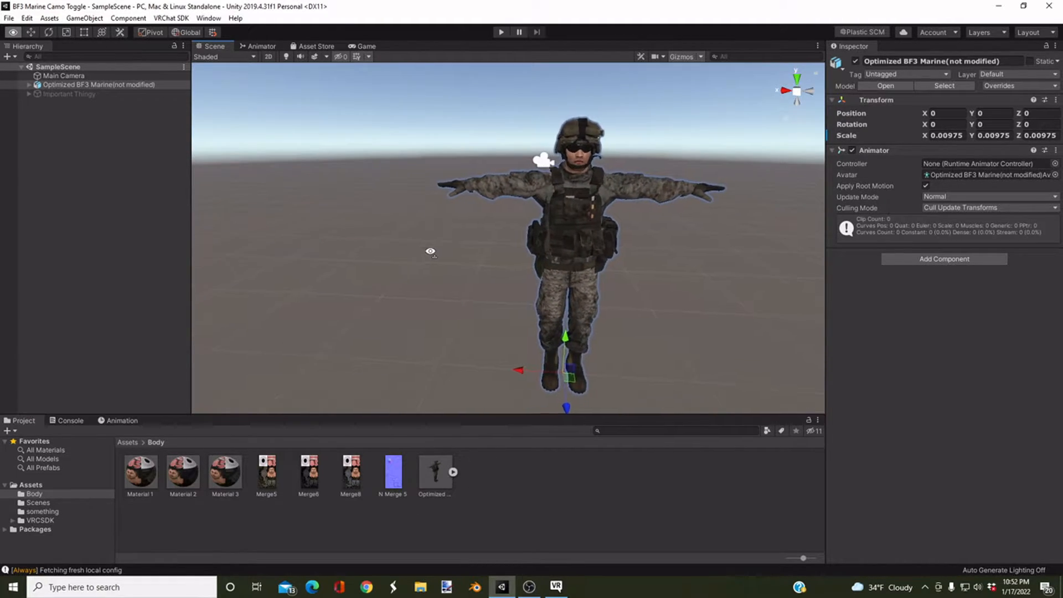
scroll(430, 249, "up", 3)
left_click(76, 86)
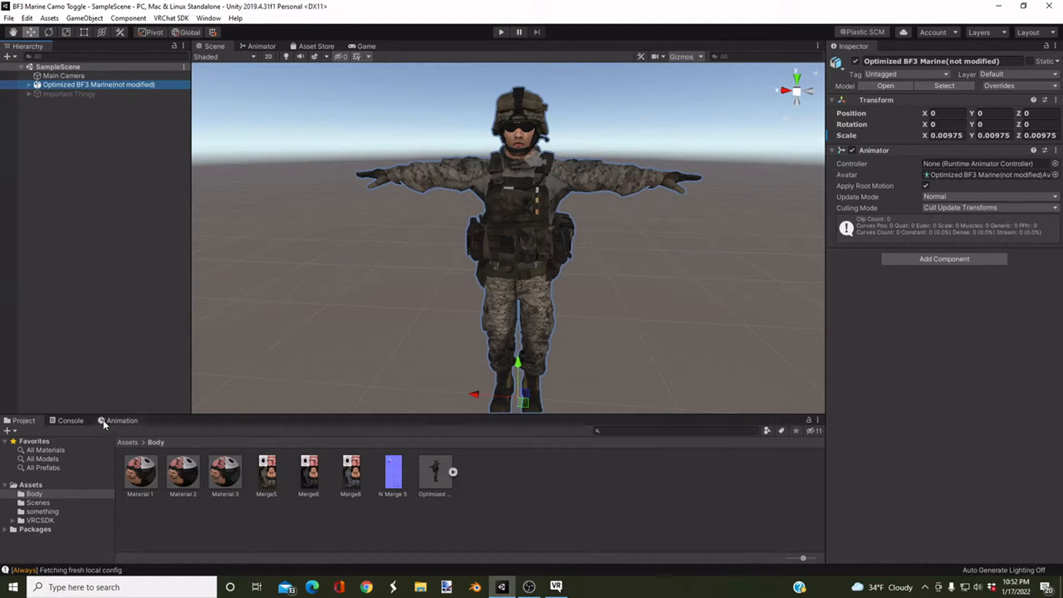
left_click(121, 422)
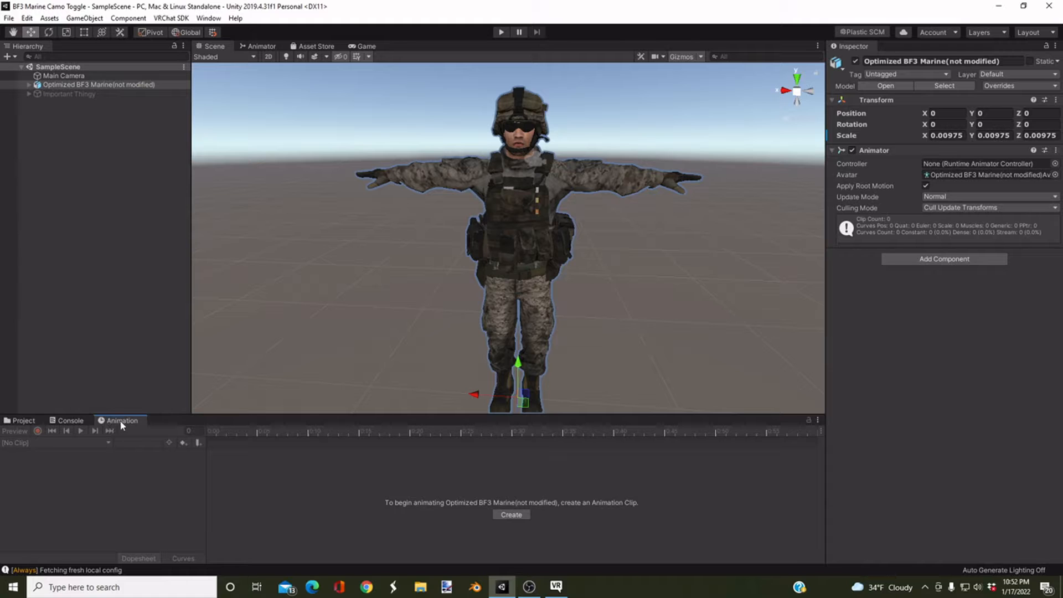
left_click(208, 18)
mouse_move(238, 193)
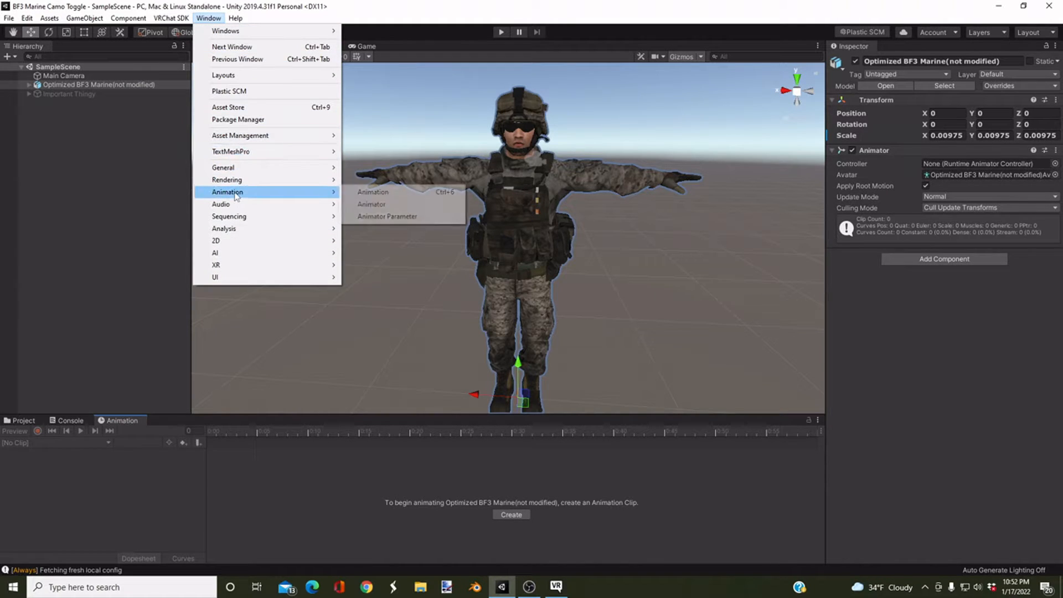
left_click(371, 203)
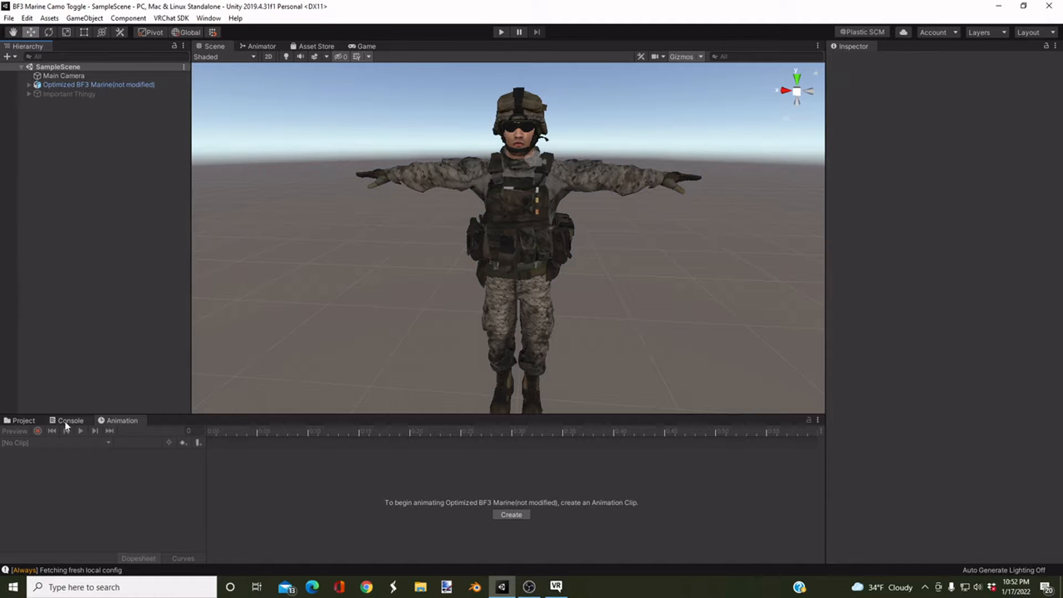
Step: Select the Optimized BF3 Marine avatar and create an animation clip for it named Base Camo in the Assets/Body folder
left_click(72, 86)
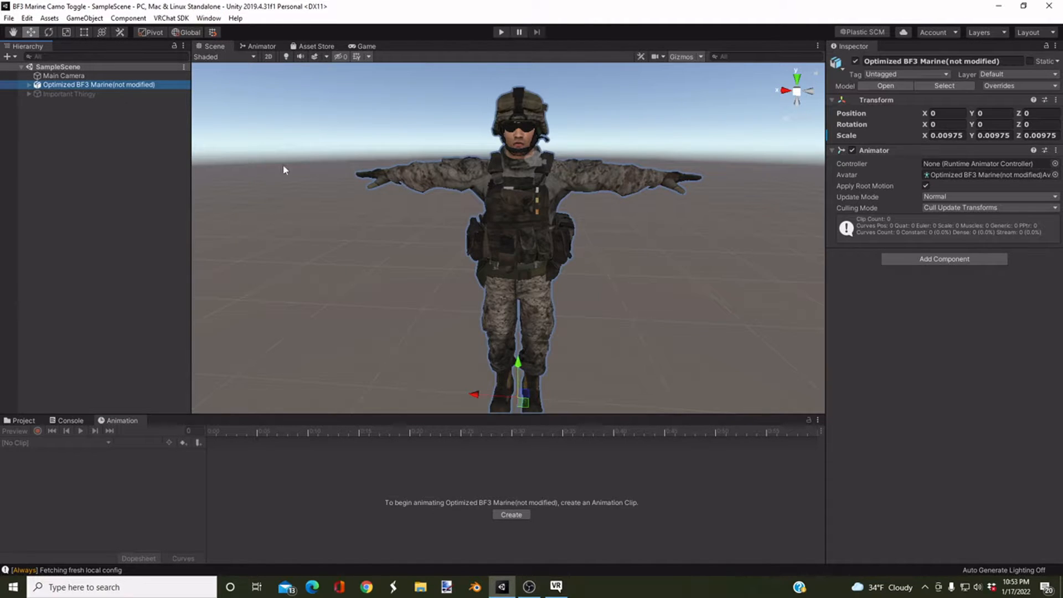
key("f")
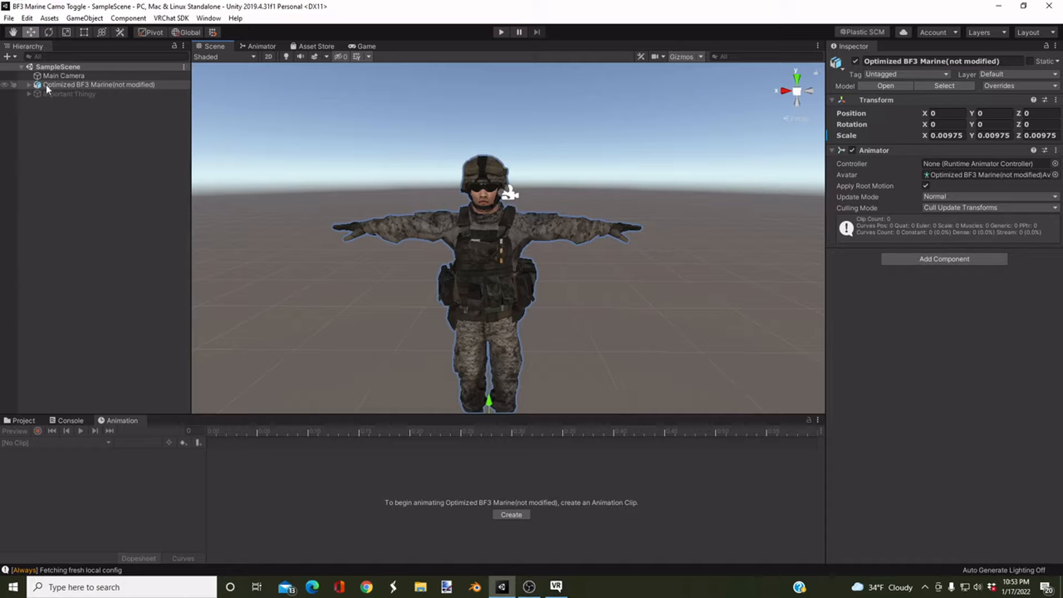
left_click(511, 514)
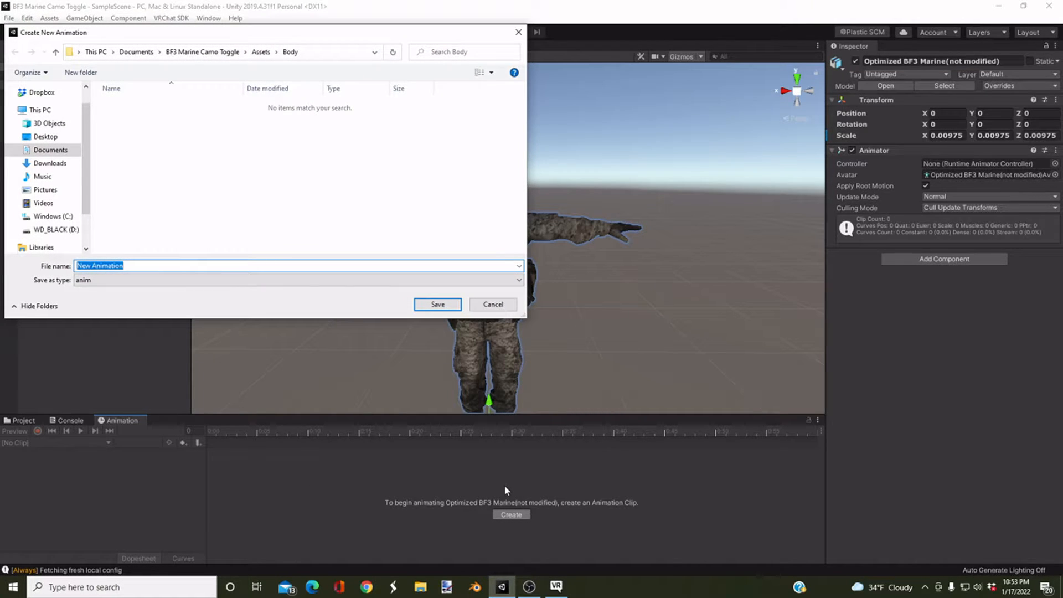
type("Base Camo")
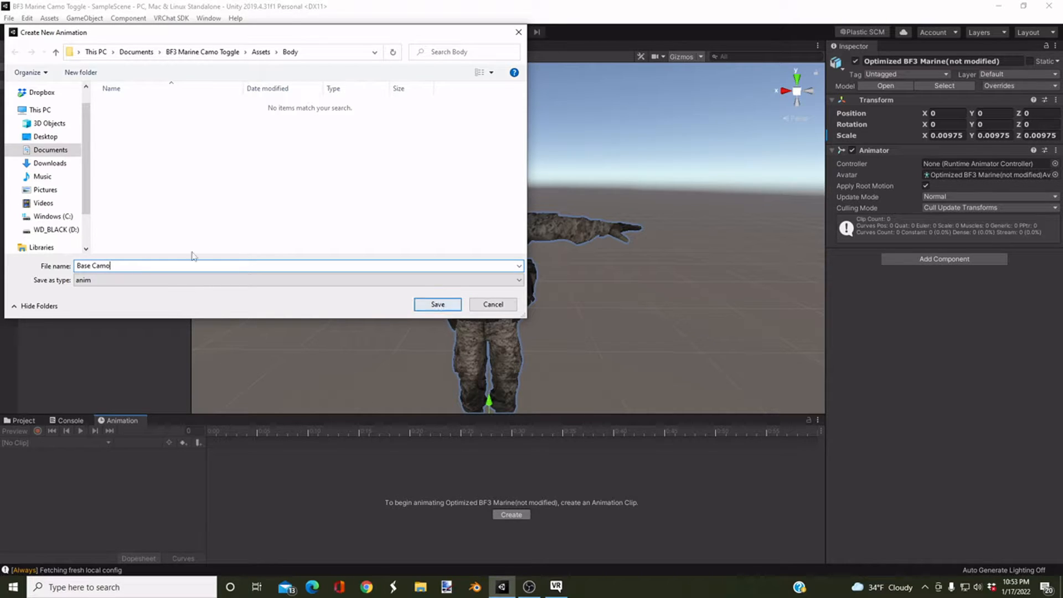
left_click(438, 305)
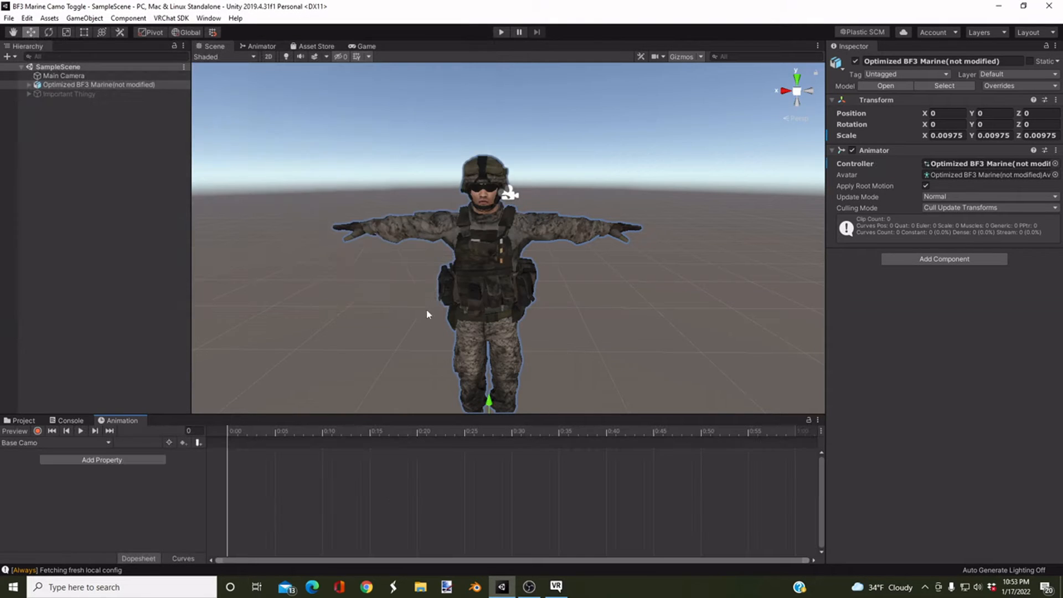
Step: Expand the Optimized BF3 Marine avatar in the hierarchy to show its Armature and marine1.002 objects
left_click_drag(363, 250, 431, 295, "alt")
key("w")
key("d")
right_click_drag(432, 296, 431, 292)
key("s")
key("w")
key("s")
key("a")
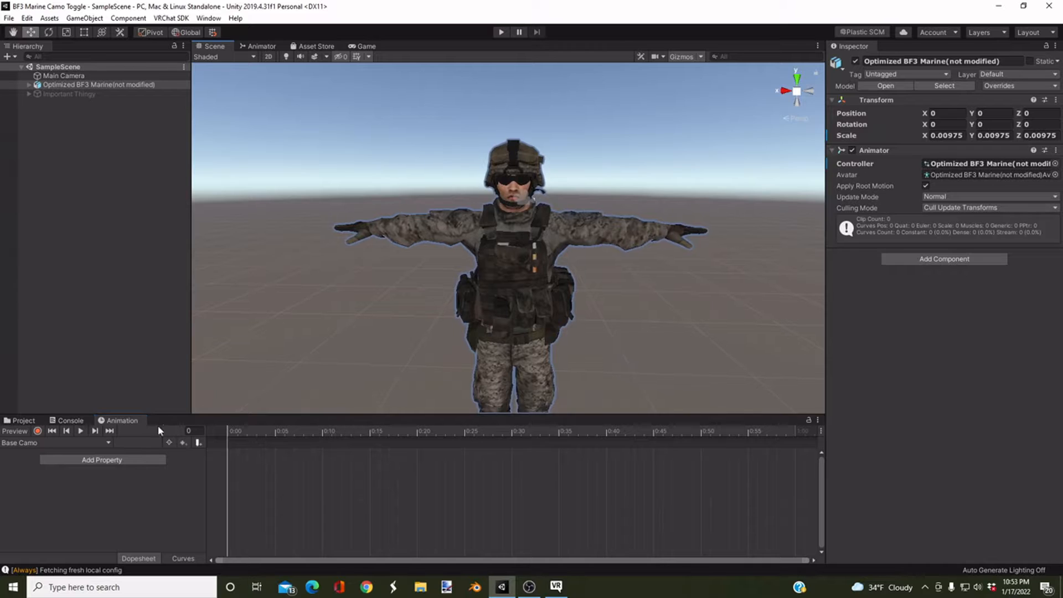
left_click(108, 464)
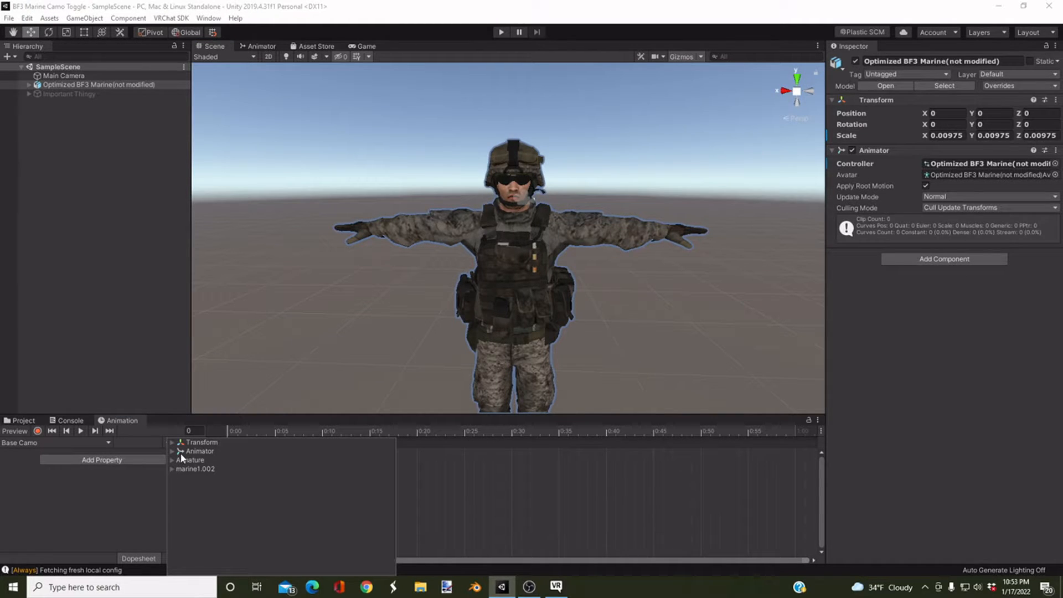
left_click(29, 84)
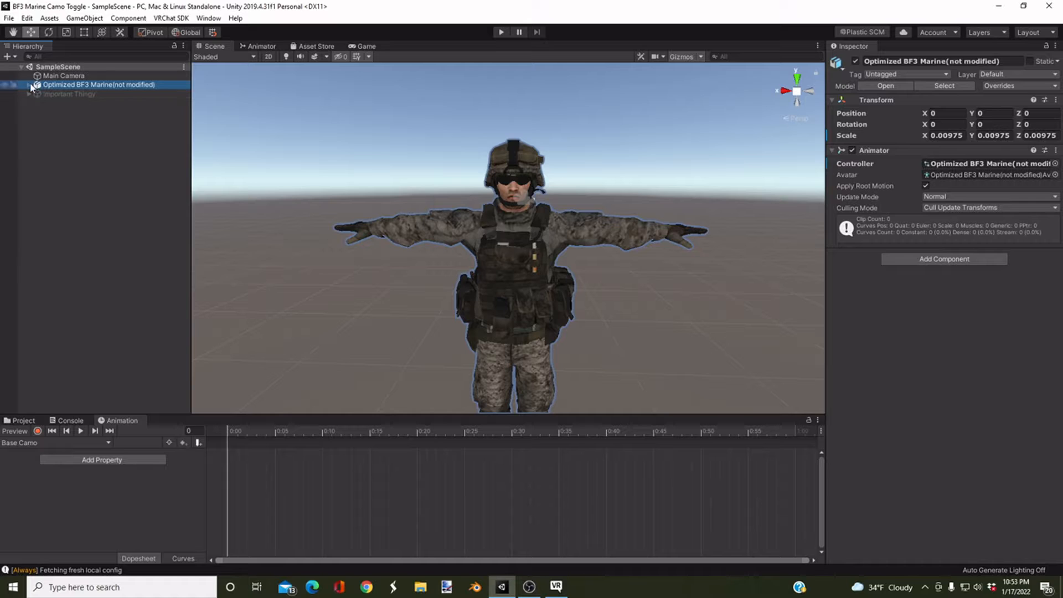
Step: Examine the avatar's Animator properties that can be added to the Base Camo clip
left_click(86, 463)
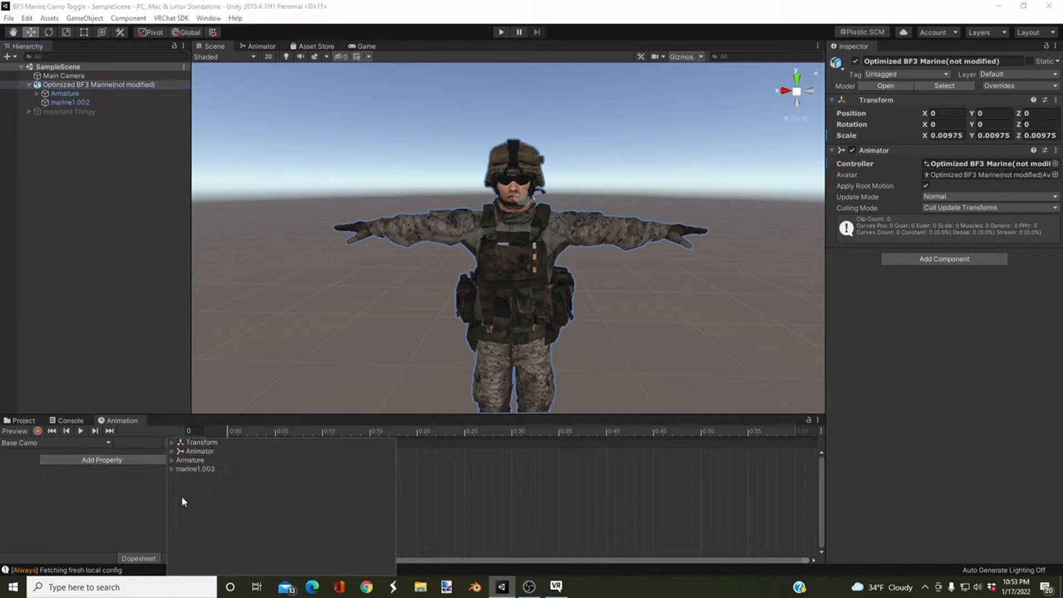
left_click(172, 451)
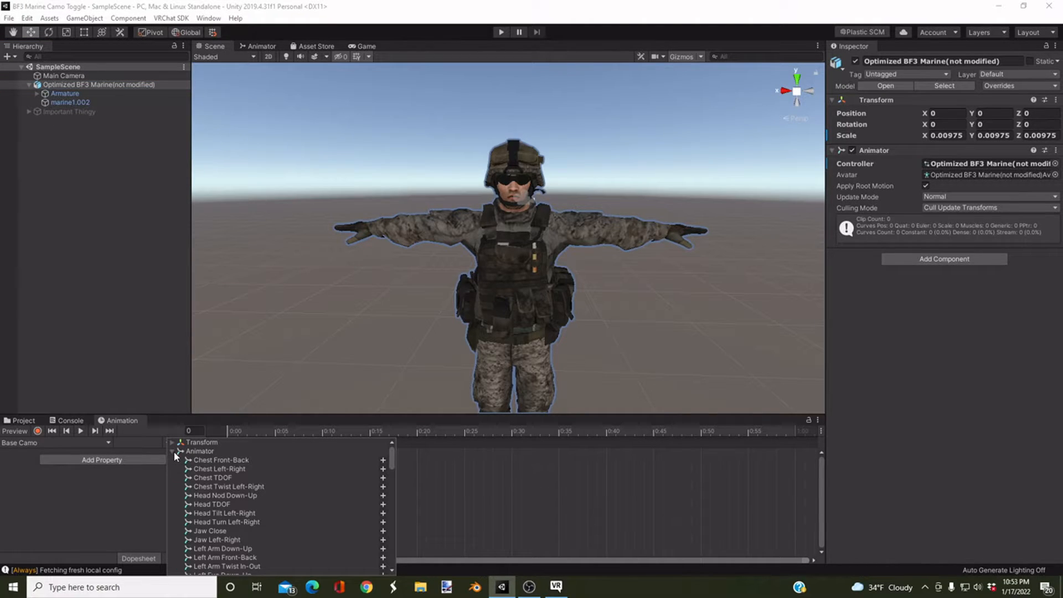
scroll(174, 452, "down", 3)
scroll(174, 453, "up", 3)
left_click(173, 452)
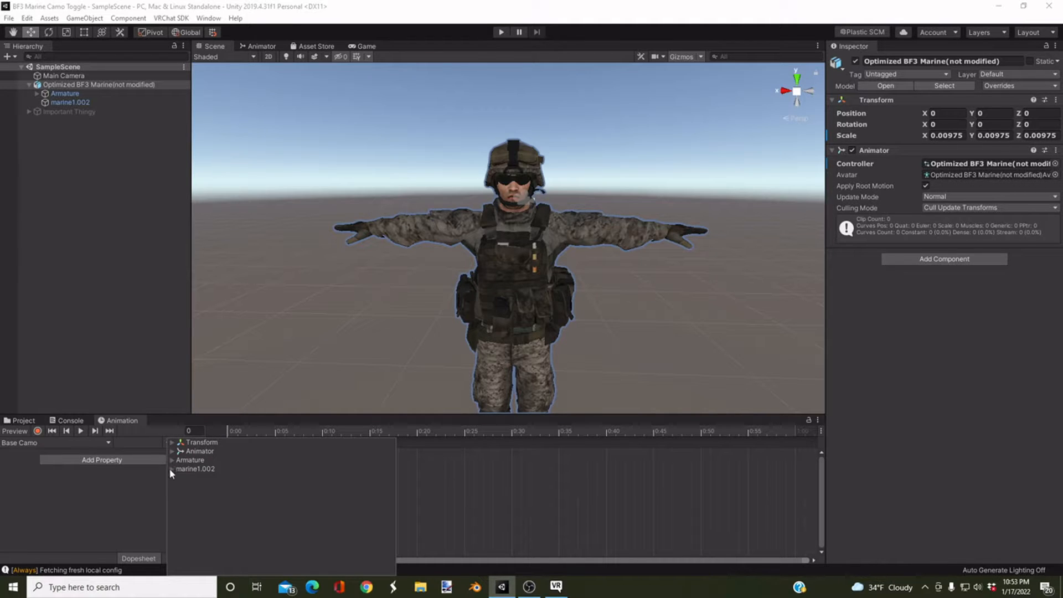
Step: Add the Material Reference[0] property of marine1.002's Skinned Mesh Renderer to the Base Camo clip
left_click(171, 469)
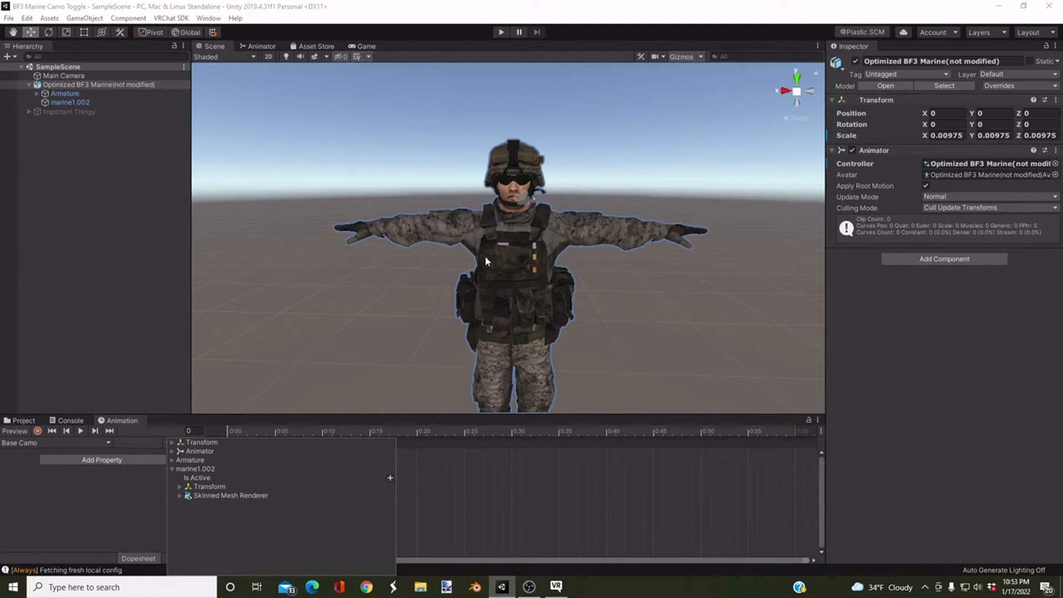
left_click(180, 495)
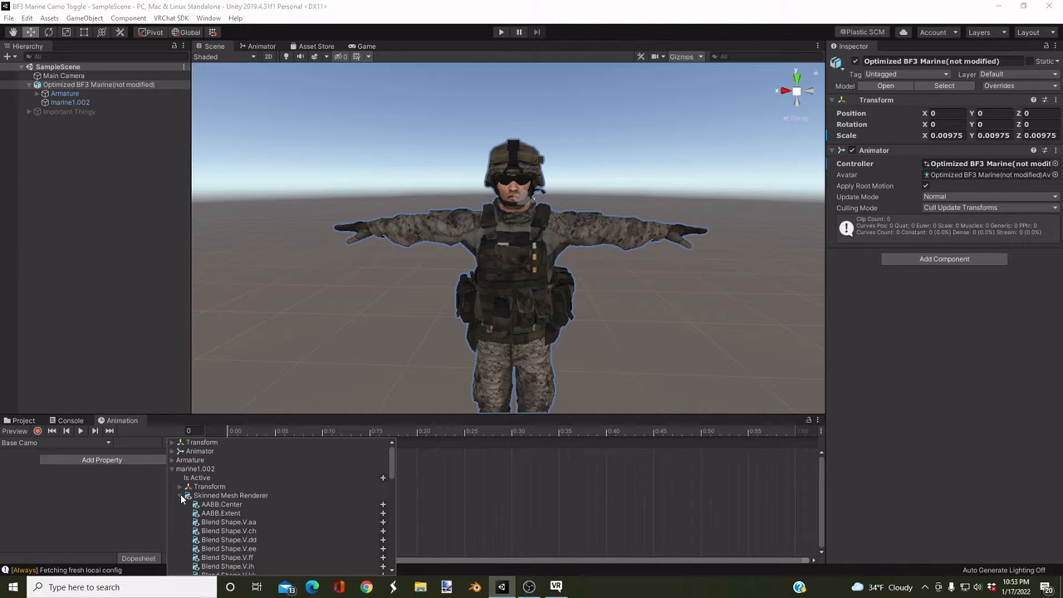
scroll(182, 495, "down", 3)
scroll(224, 476, "down", 6)
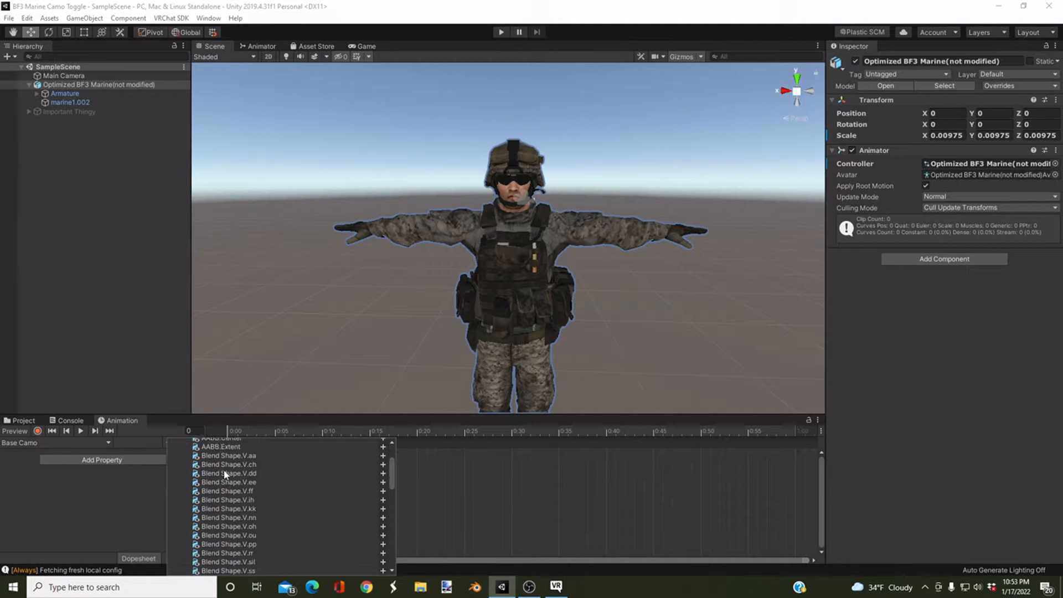
scroll(233, 481, "down", 2)
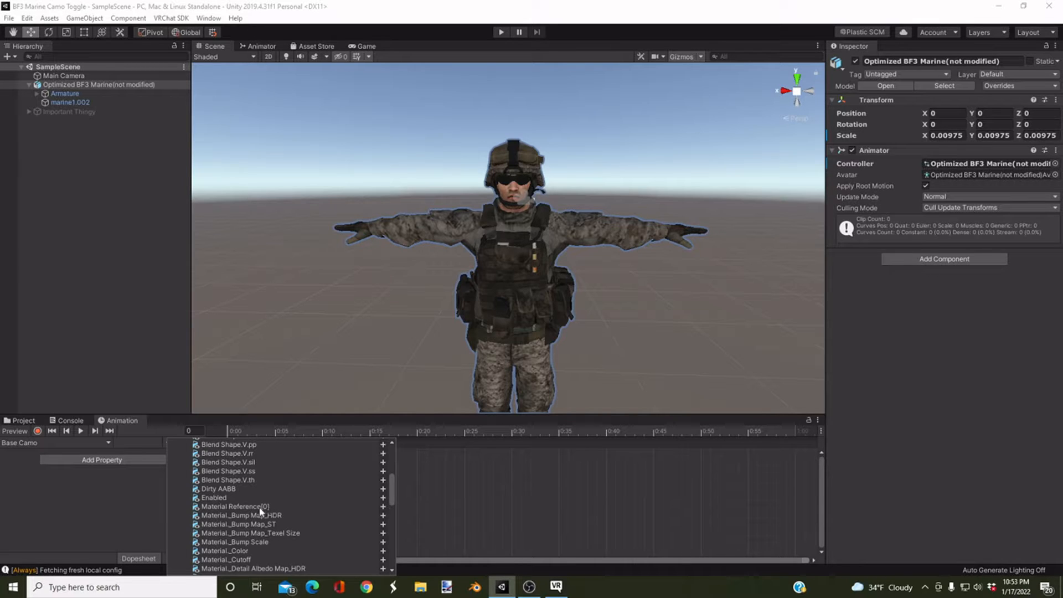
scroll(258, 508, "down", 2)
scroll(257, 506, "up", 2)
scroll(273, 530, "down", 3)
scroll(274, 525, "up", 2)
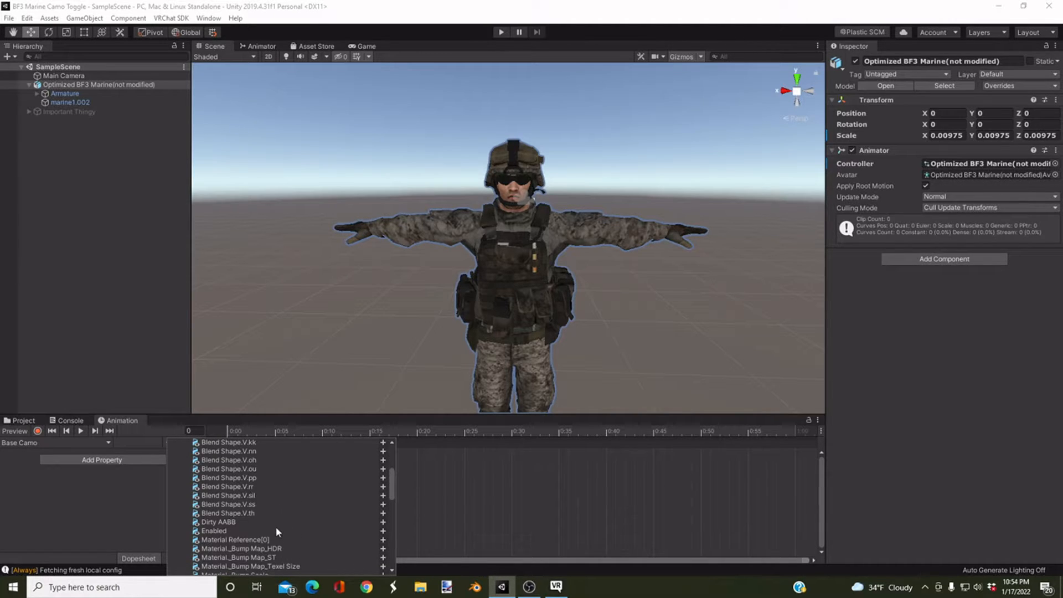
scroll(297, 498, "up", 1)
scroll(276, 478, "down", 2)
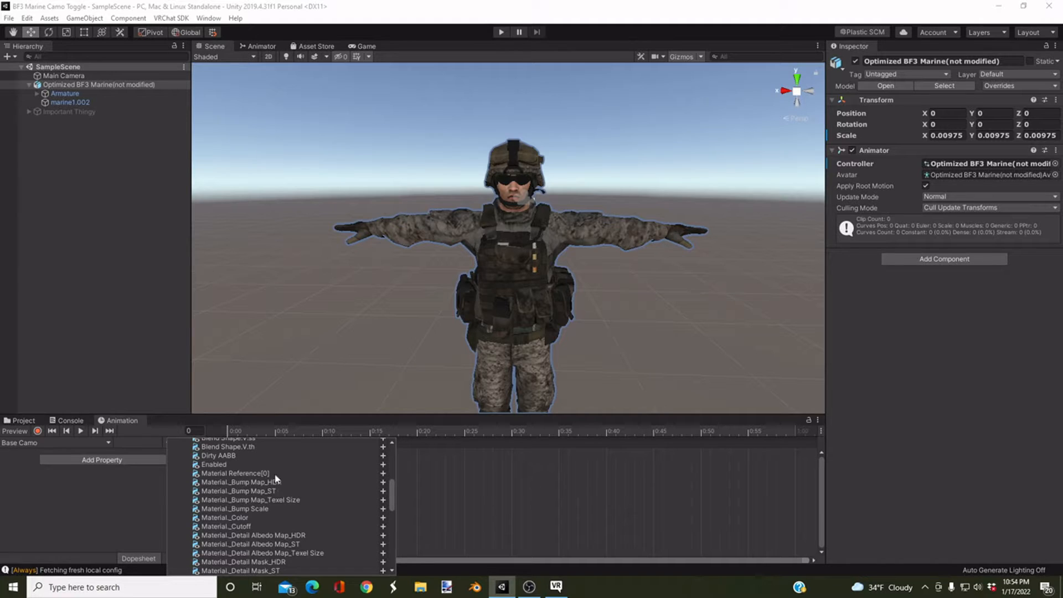
scroll(282, 501, "down", 2)
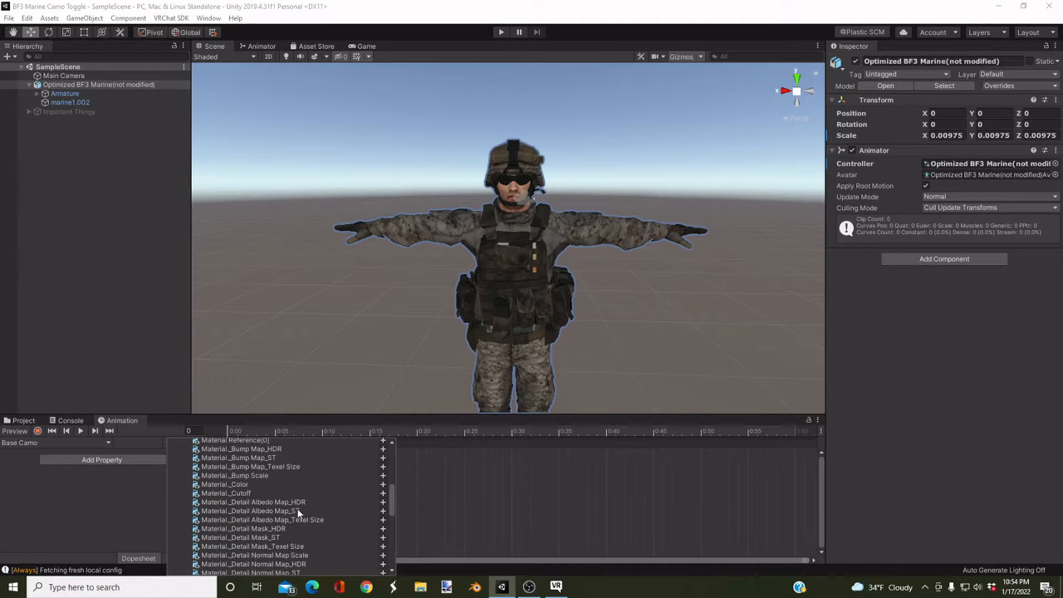
scroll(299, 517, "down", 3)
scroll(302, 502, "up", 3)
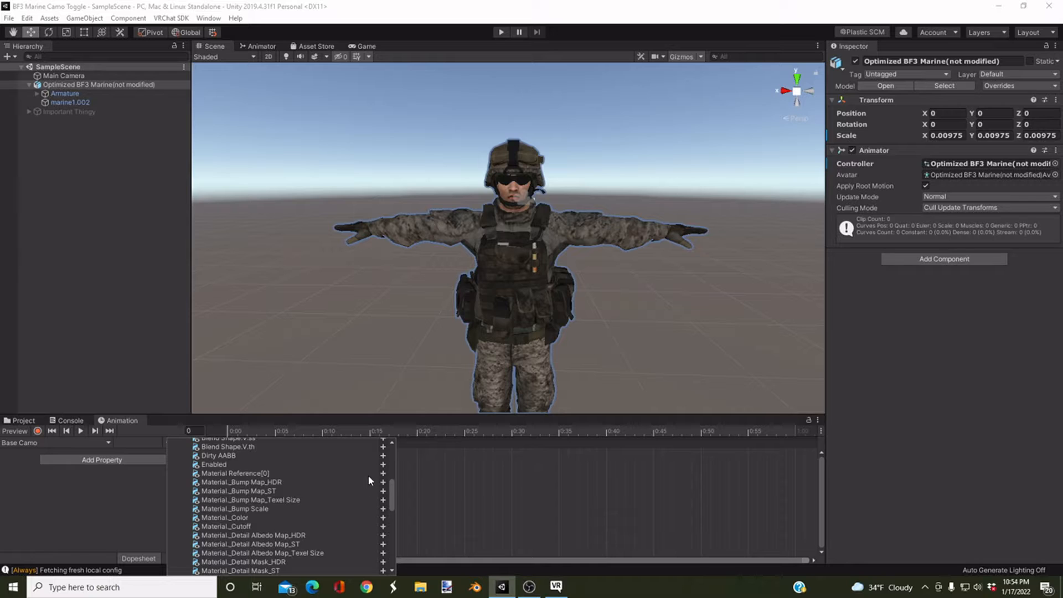
left_click(245, 475)
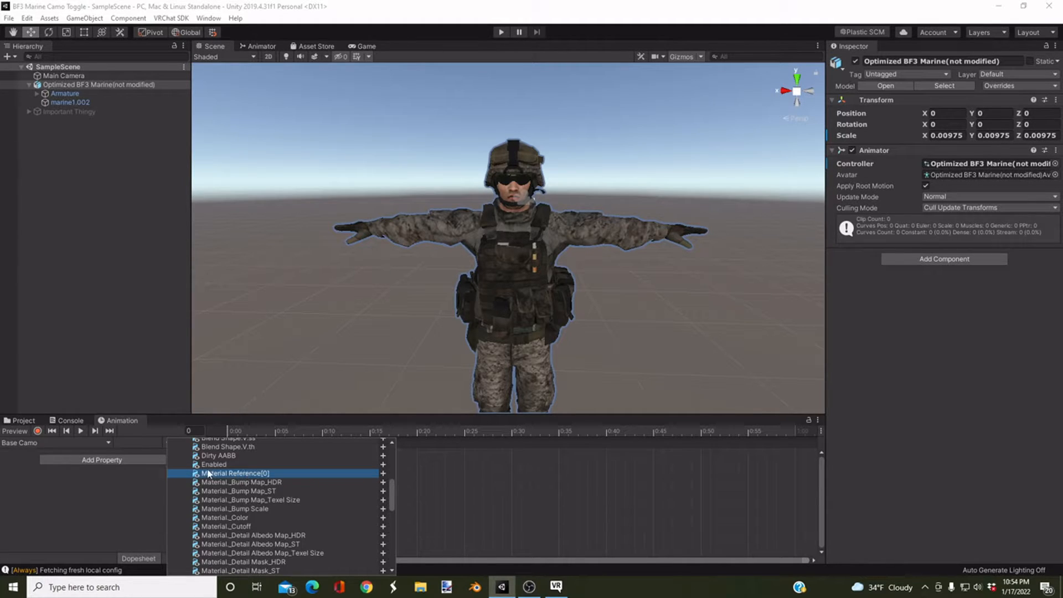
left_click(383, 473)
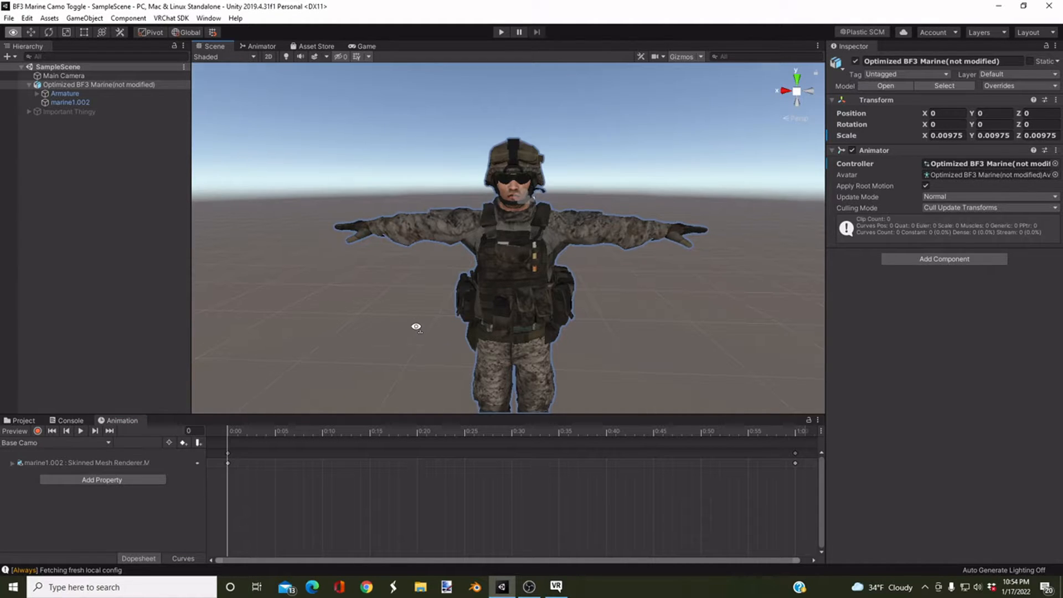
Step: Check the keyed material on the marine1.002 track and delete the key at 1:00 in the Base Camo clip
scroll(415, 325, "down", 2)
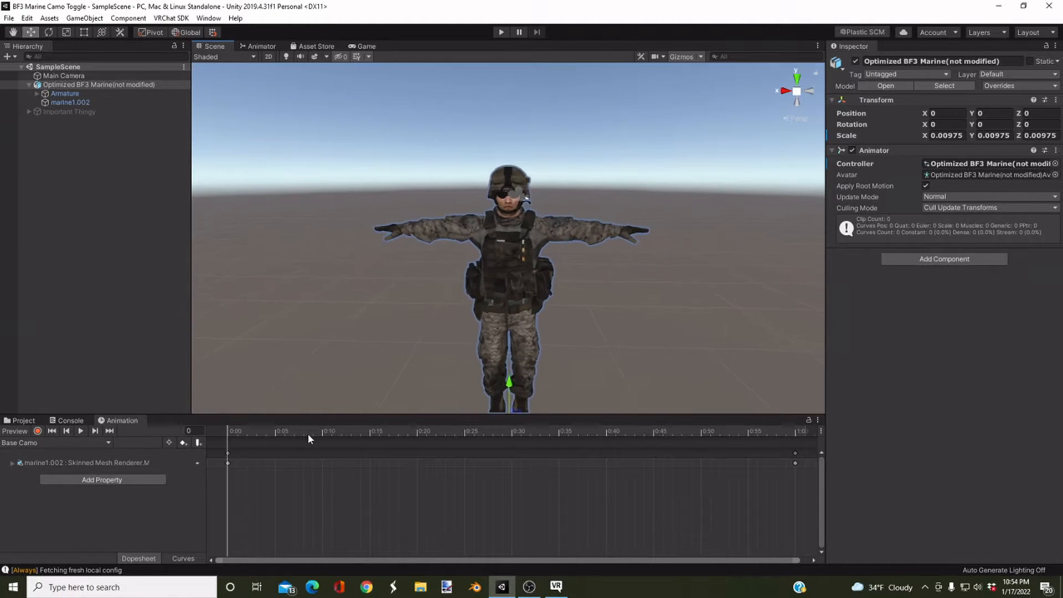
left_click(12, 463)
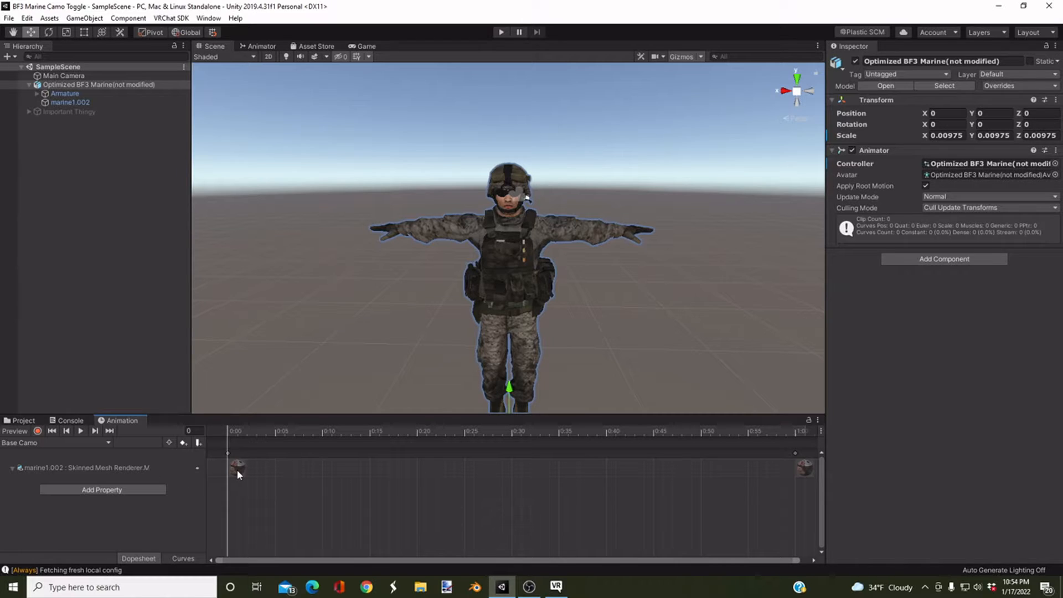
left_click(13, 468)
left_click(796, 462)
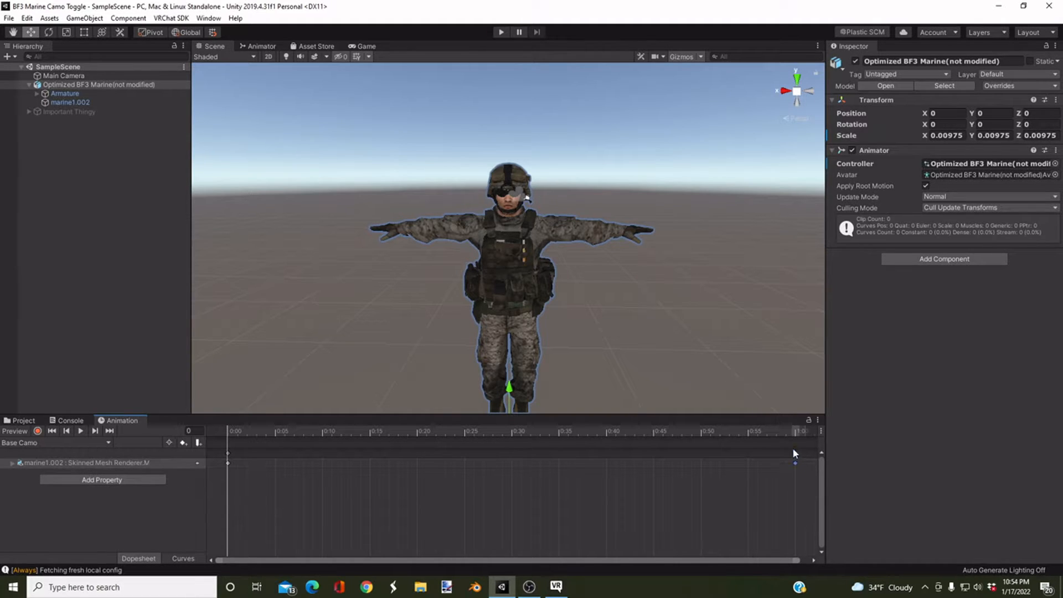
right_click(796, 461)
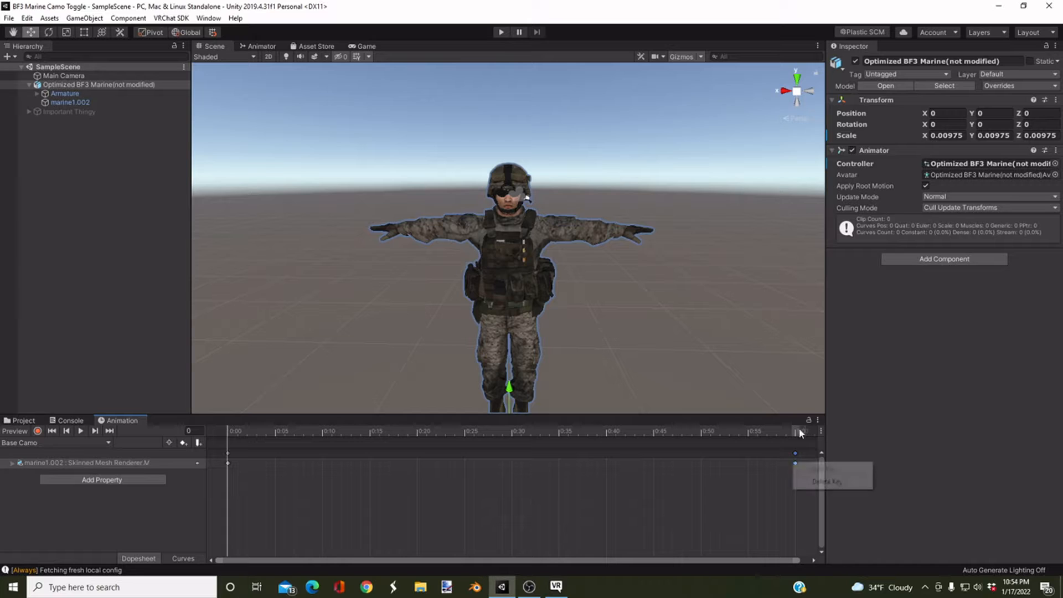
left_click(785, 463)
right_click(796, 459)
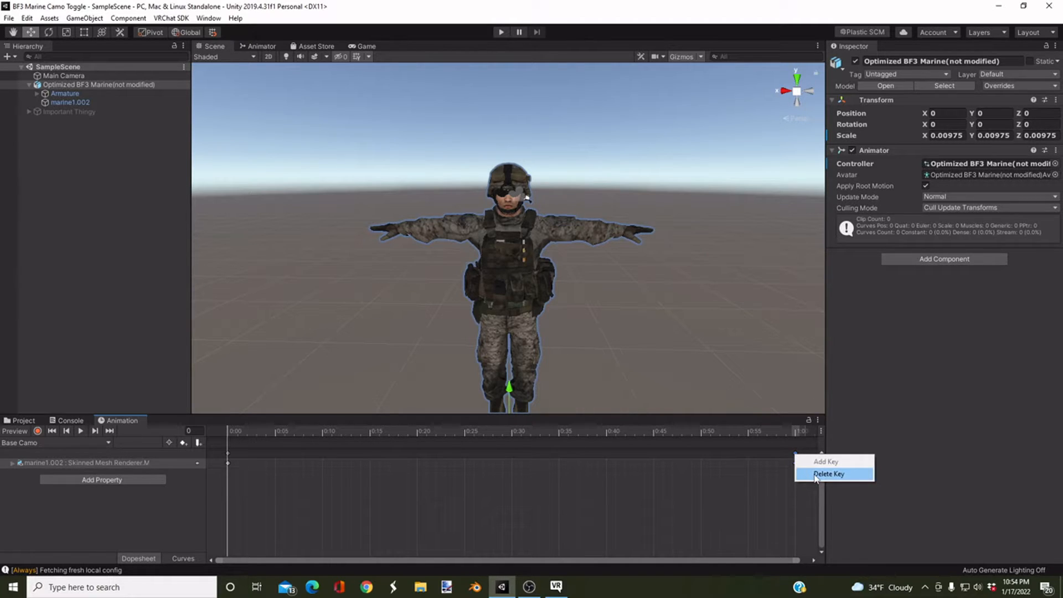
left_click(829, 473)
Step: Copy the material key at frame 0 of the Base Camo clip and paste it at frame 1
left_click_drag(264, 478, 209, 453)
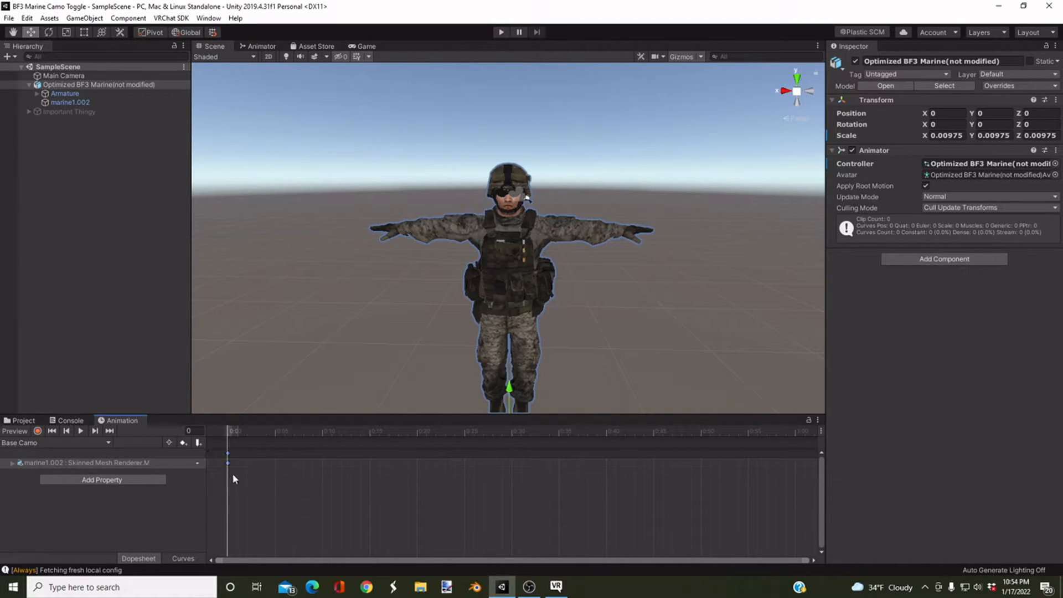
left_click(233, 429)
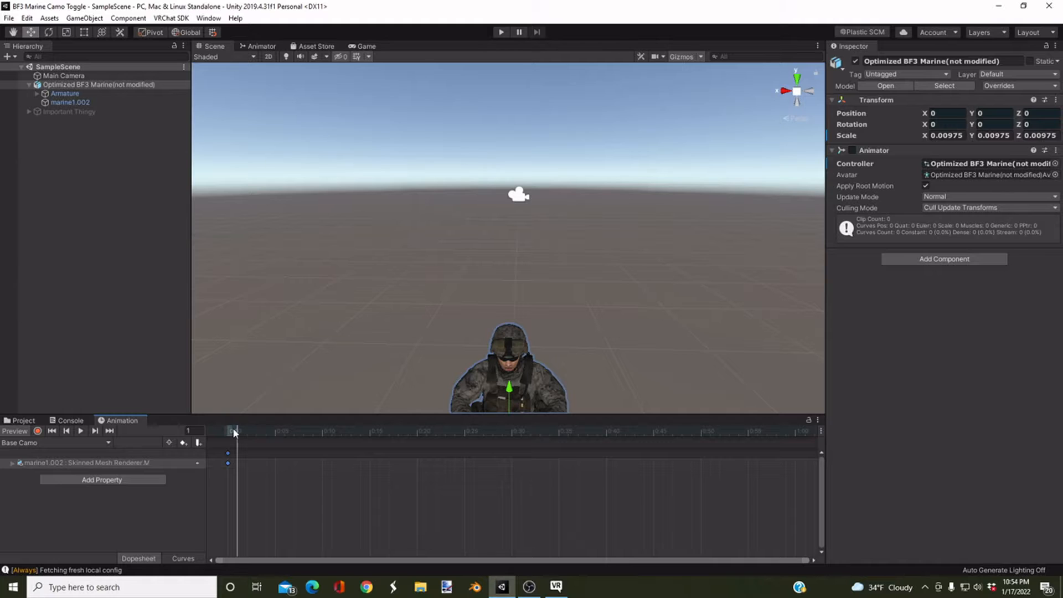
right_click_drag(355, 272, 364, 328)
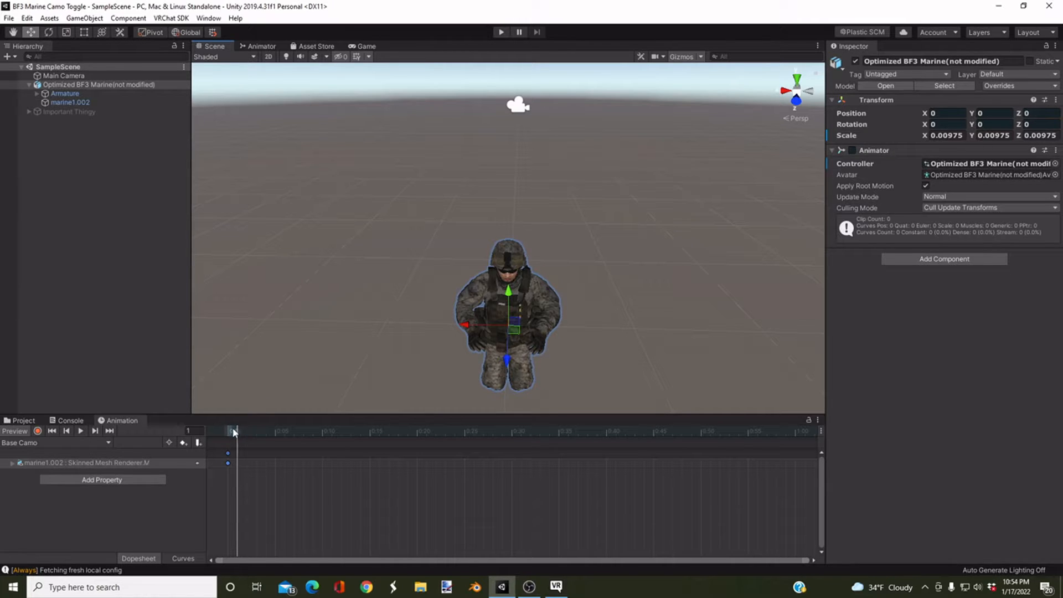
left_click_drag(233, 431, 228, 432)
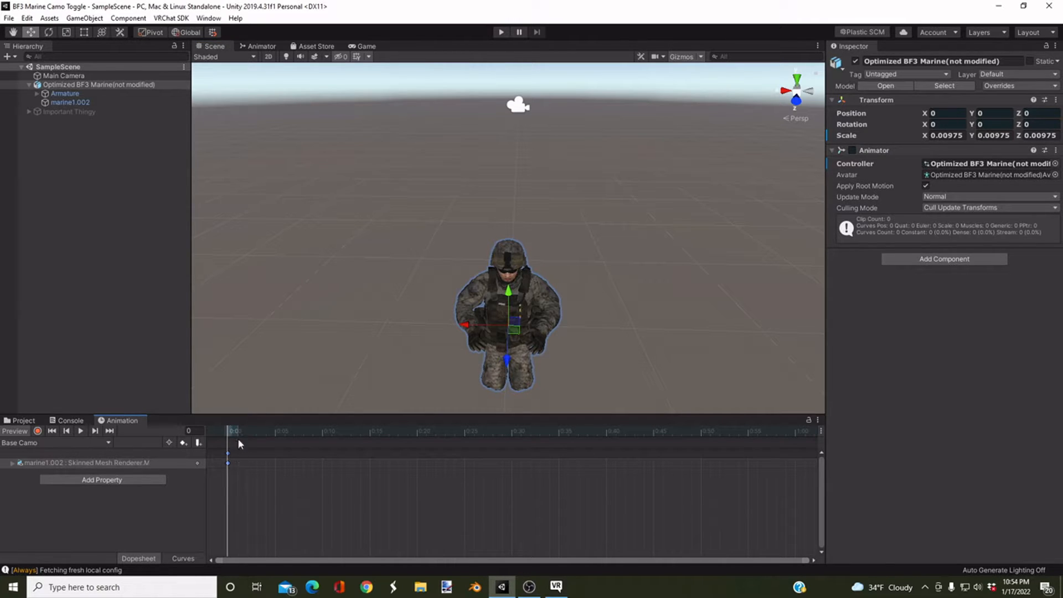
left_click_drag(237, 469, 226, 448)
left_click(236, 431)
key("ctrl+v")
mouse_move(288, 360)
right_mouse_down()
mouse_move(291, 347)
mouse_move(287, 363)
mouse_move(287, 355)
right_mouse_up()
key("w")
key("s")
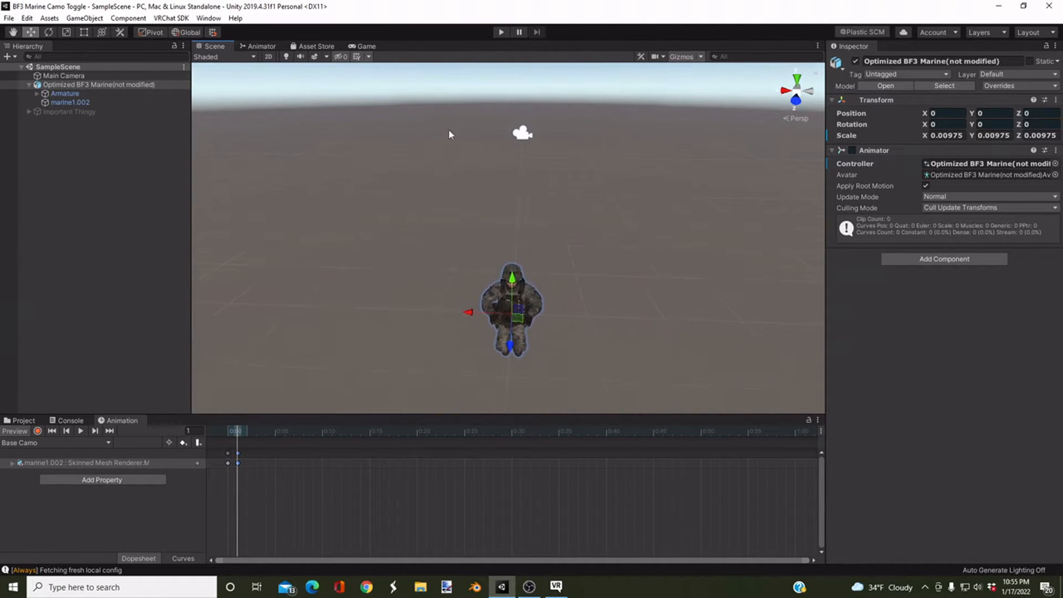
Step: Run the scene briefly in play mode and stop it to reset the marine from the crouched preview pose
left_click(500, 34)
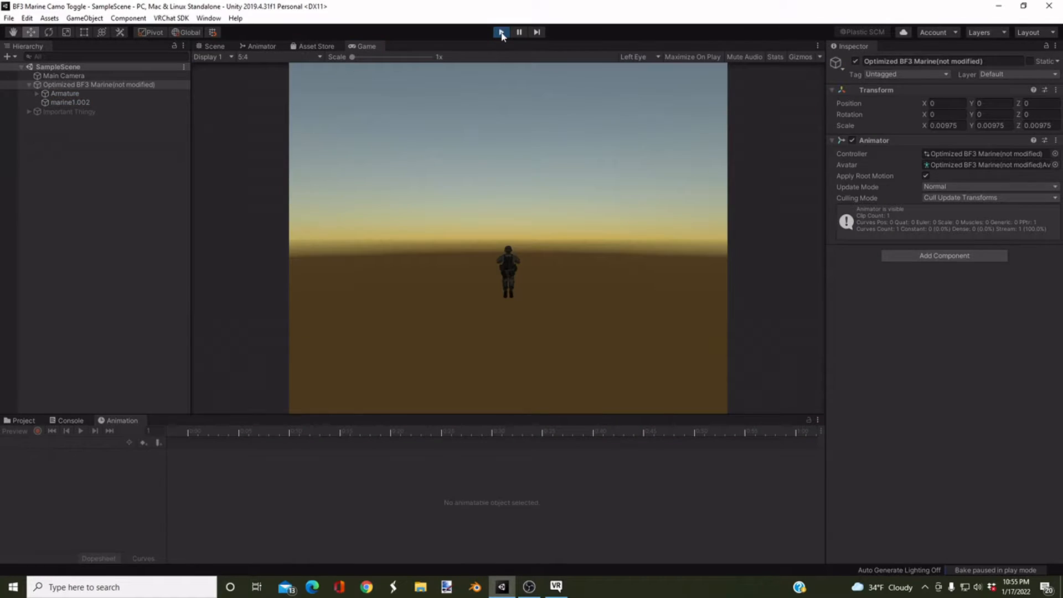
left_click(501, 35)
scroll(503, 162, "up", 8)
right_click_drag(503, 162, 503, 126)
scroll(503, 127, "down", 4)
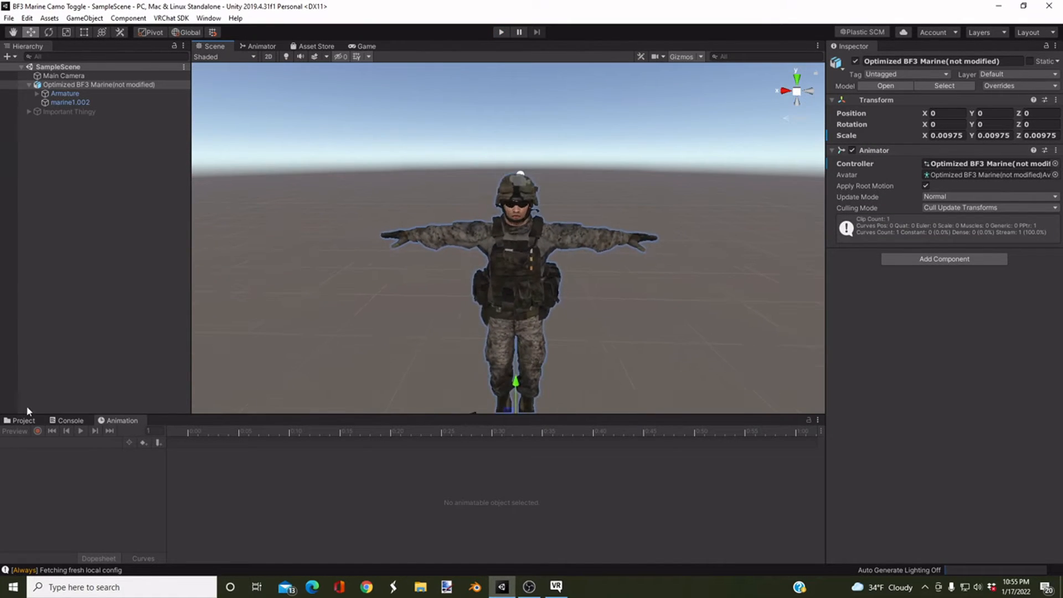
Step: Set the Animator controller of Optimized BF3 Marine(not modified) to None
left_click(24, 423)
scroll(356, 277, "up", 6)
mouse_move(356, 274)
left_mouse_down("alt")
mouse_move(356, 301)
mouse_move(354, 254)
left_mouse_up("alt")
scroll(355, 252, "down", 4)
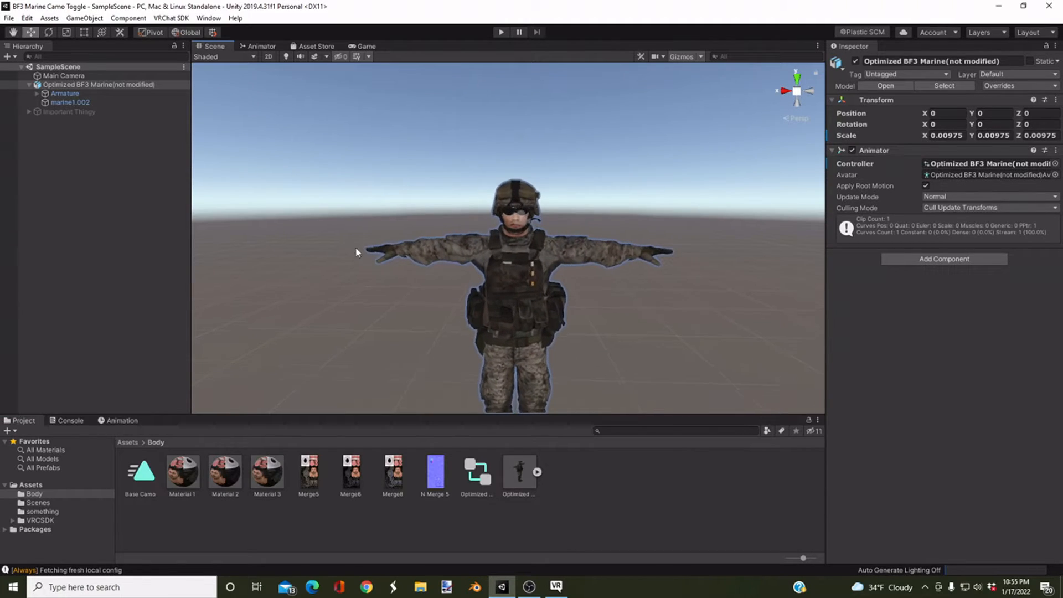
left_click(139, 474)
left_click(55, 84)
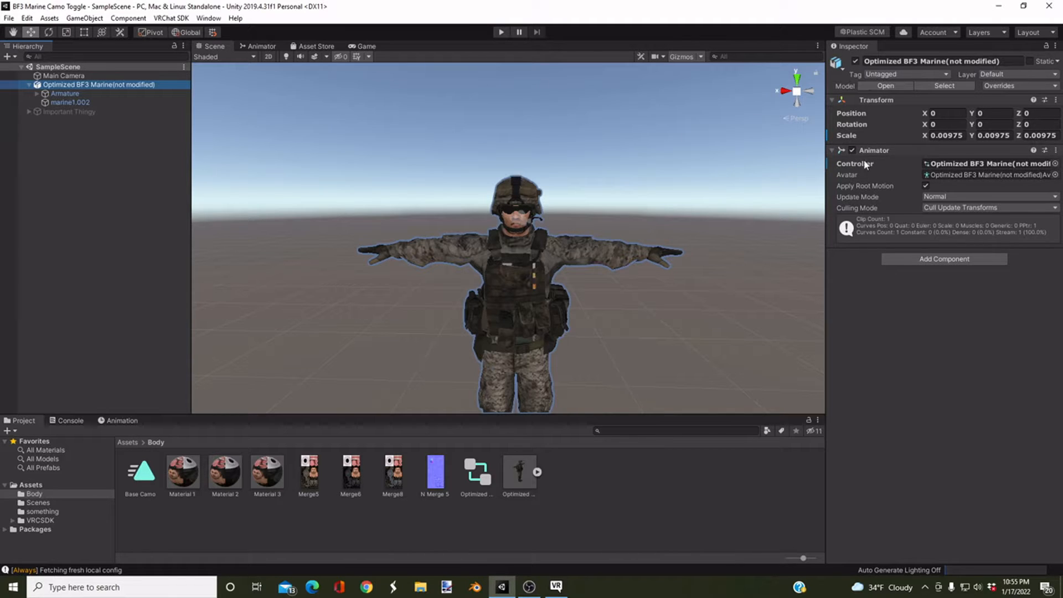
left_click(1056, 164)
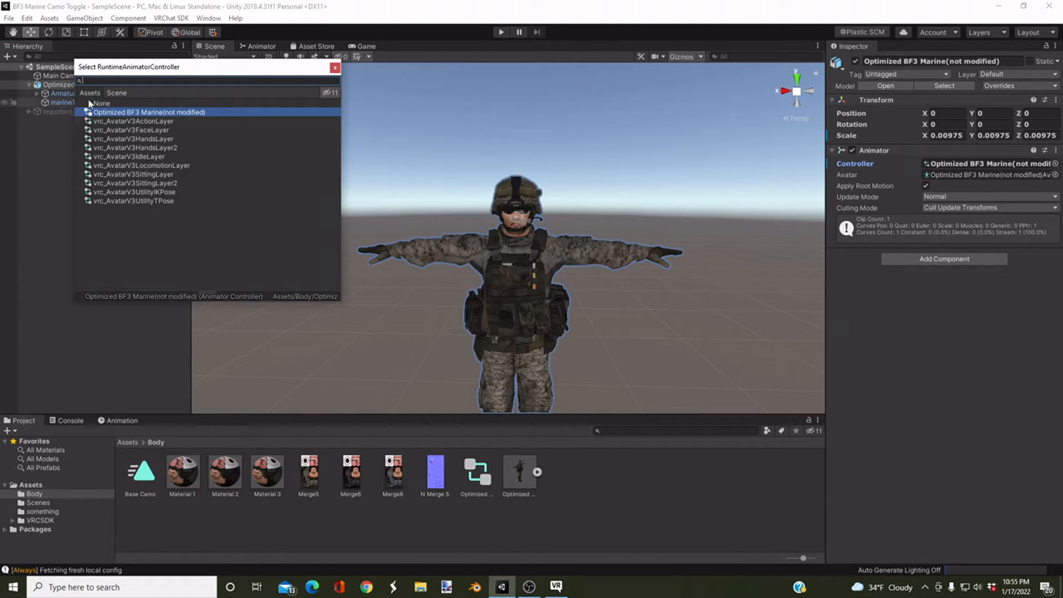
left_click(103, 103)
left_click(335, 68)
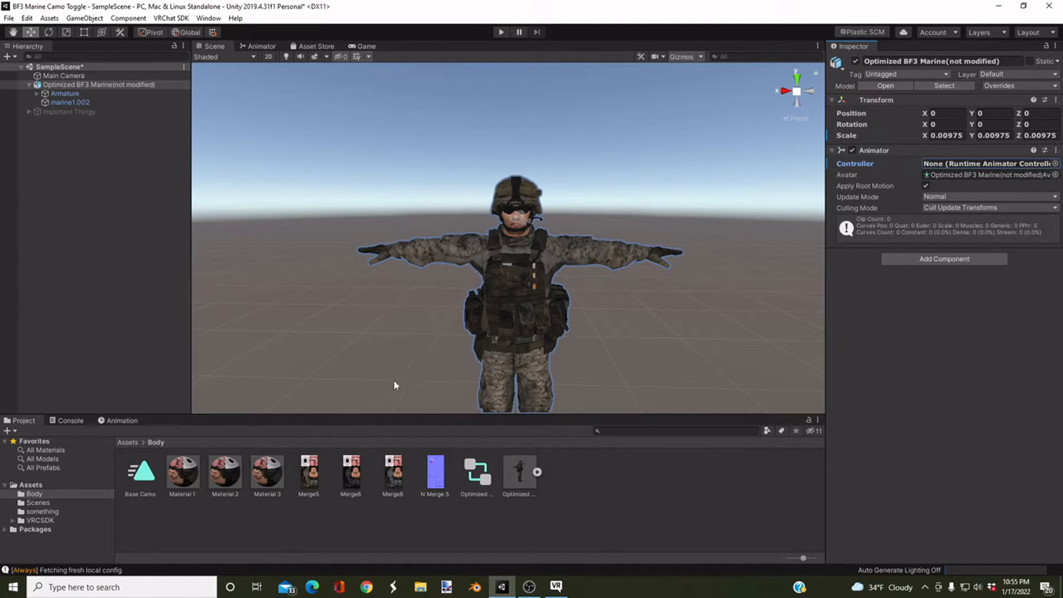
Step: Apply Material 2 from the Body folder to the marine model in the scene
right_click_drag(306, 363, 304, 358)
key("w")
key("d")
left_click(462, 243)
right_click_drag(442, 313, 443, 314)
key("s")
key("a")
left_click(257, 321)
key("w")
right_click_drag(343, 324, 345, 327)
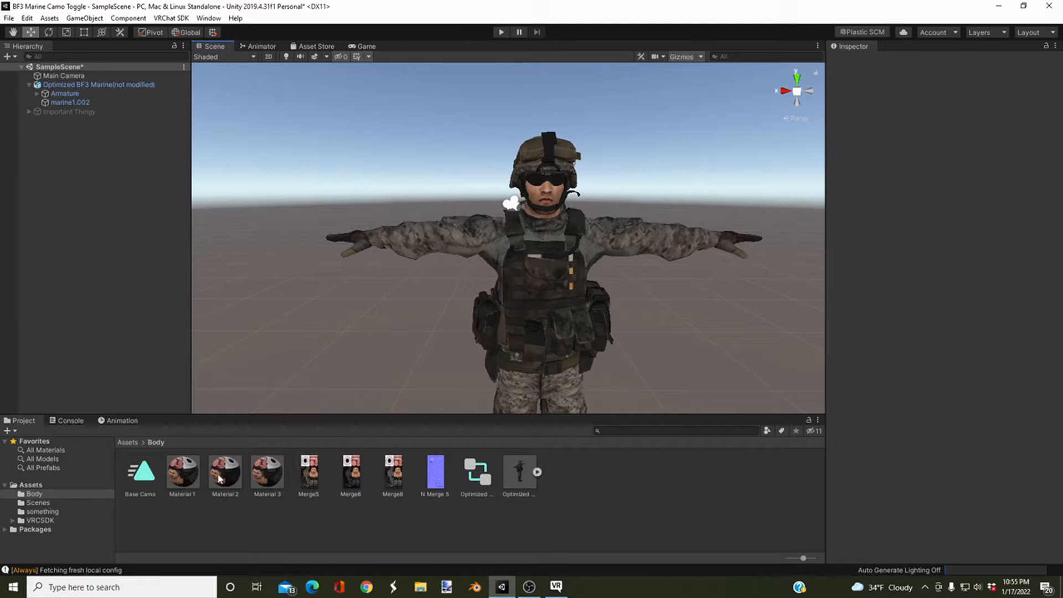
left_click_drag(219, 475, 221, 475)
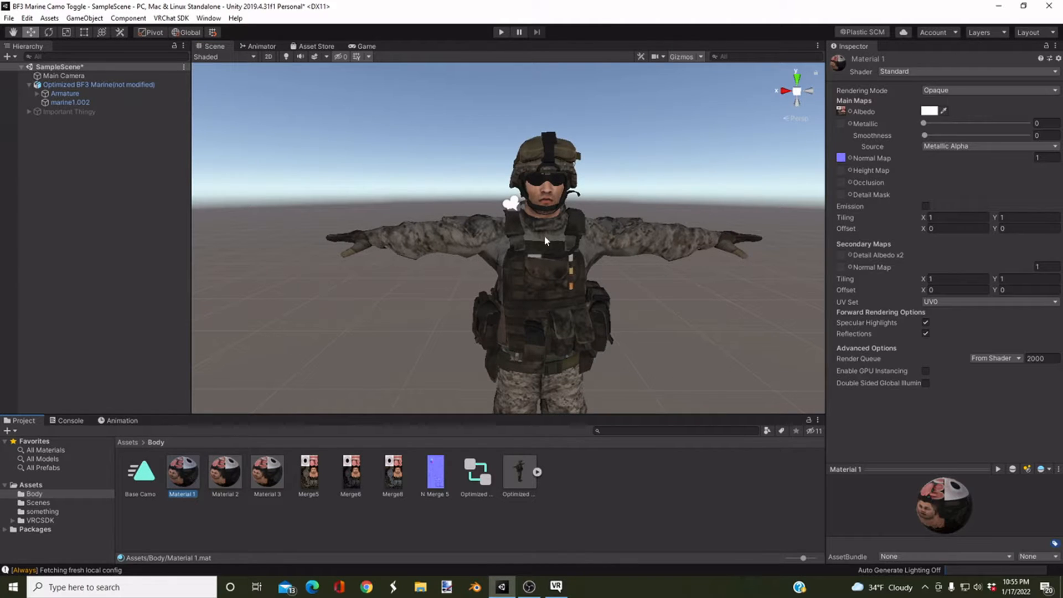
left_click_drag(230, 471, 554, 269)
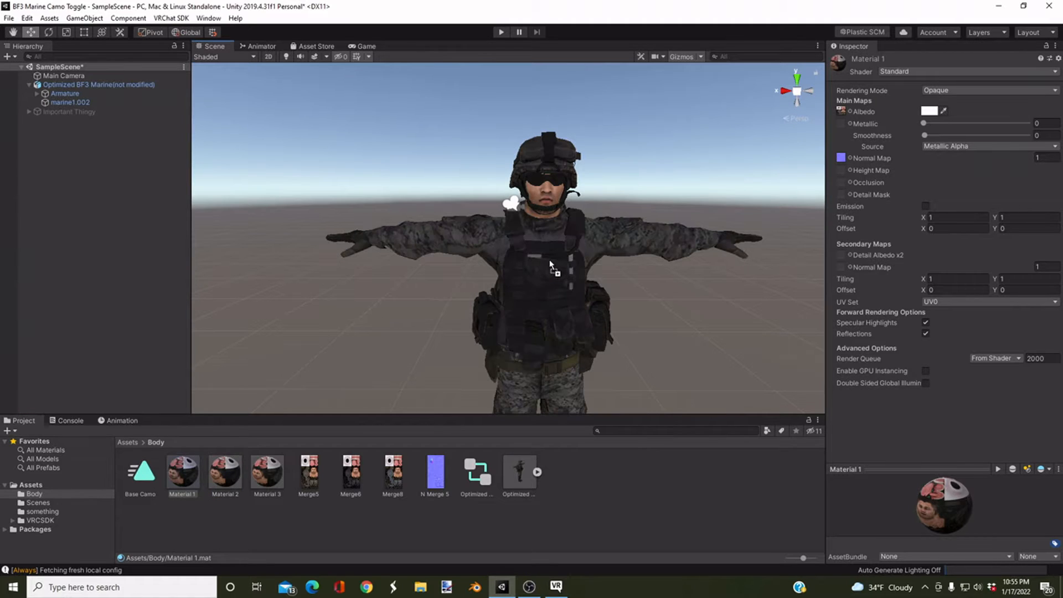
Step: Examine the Material 2 camo on the marine's uniform, vest and helmet from the front
left_click_drag(518, 317, 511, 310, "alt")
key("w")
right_click_drag(510, 310, 515, 316)
key("a")
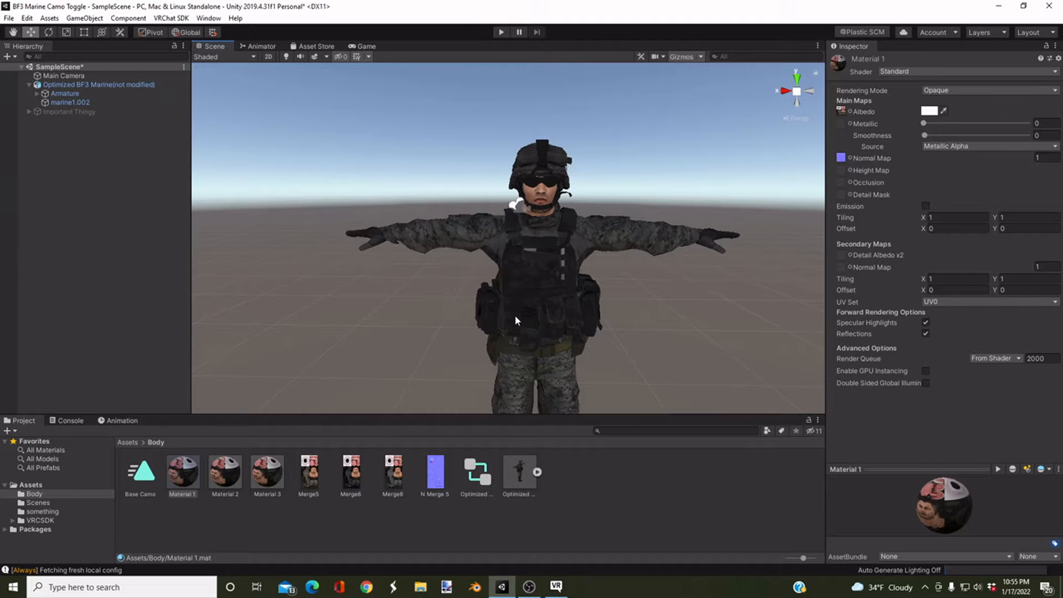
scroll(525, 285, "up", 3)
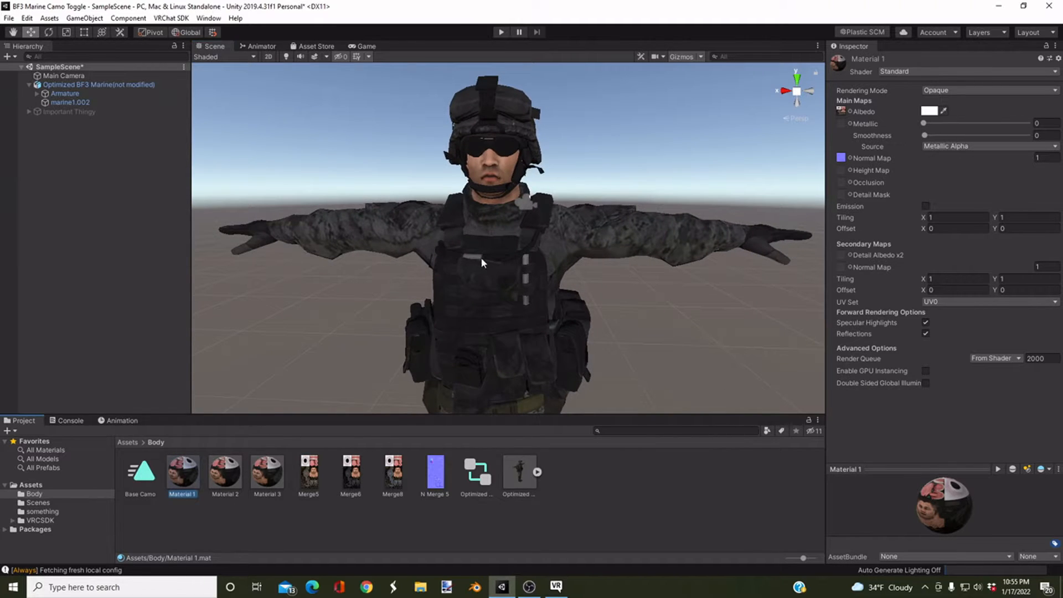
key("s")
mouse_move(502, 290)
right_mouse_down()
mouse_move(503, 299)
mouse_move(518, 291)
right_mouse_up()
key("w")
key("s")
key("w")
right_click_drag(435, 288, 446, 278)
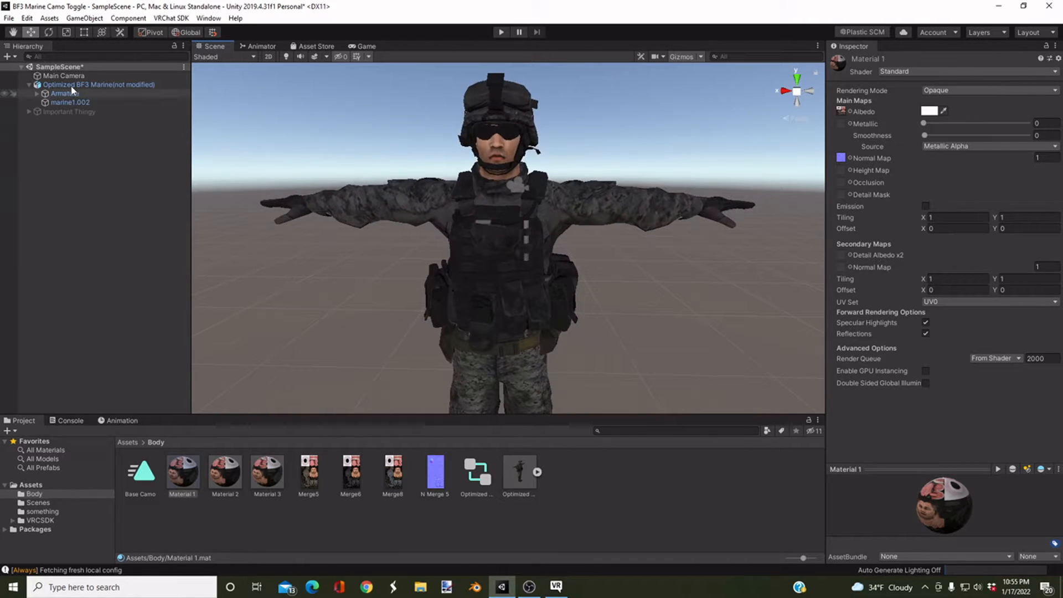
Step: Create an animation clip named Spec Ops for Optimized BF3 Marine(not modified) in the Body folder
left_click(39, 84)
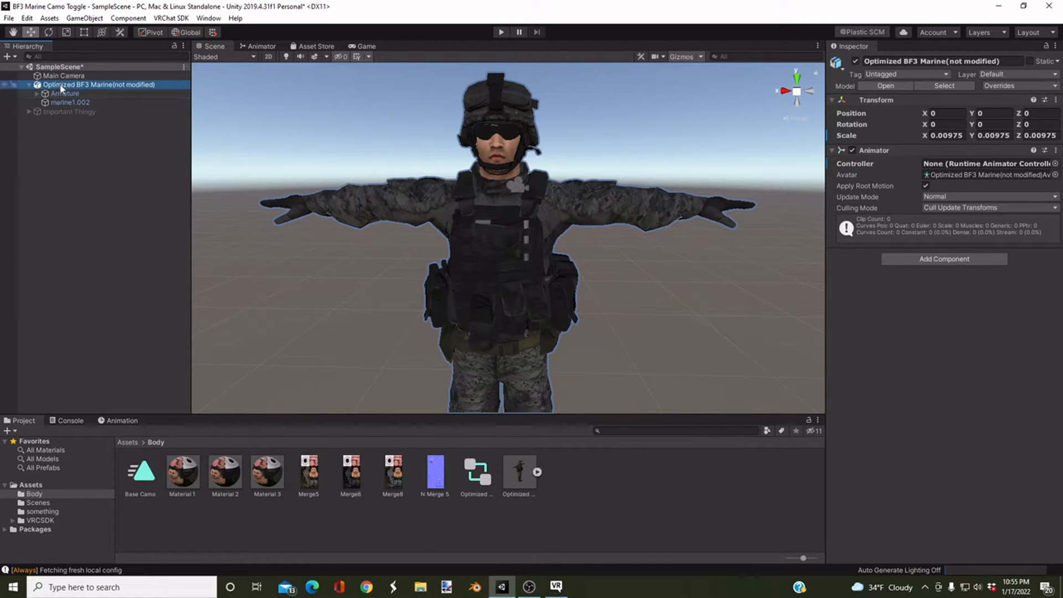
left_click(29, 85)
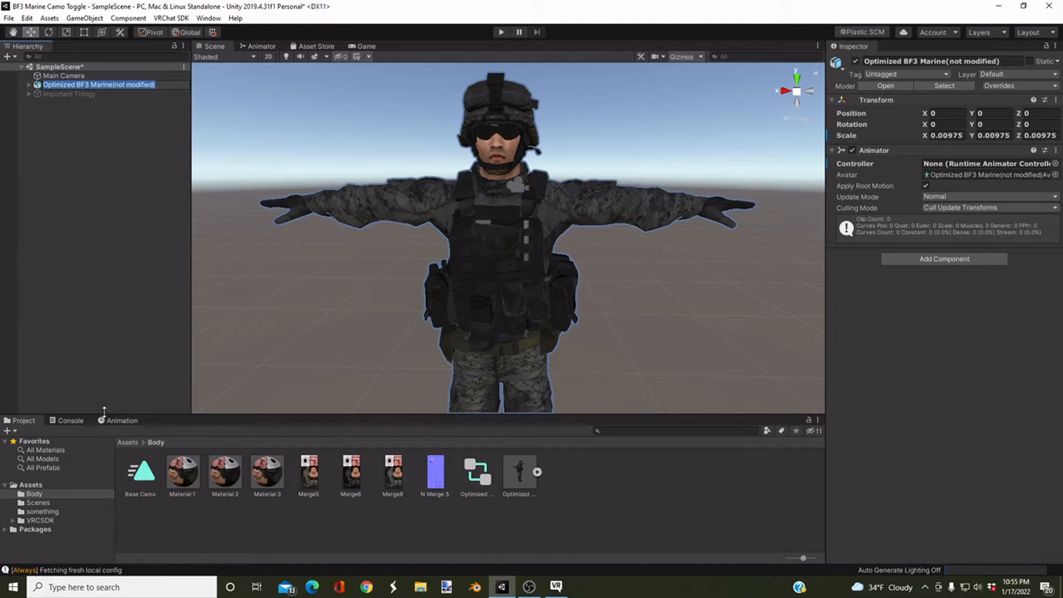
left_click(118, 420)
left_click(481, 513)
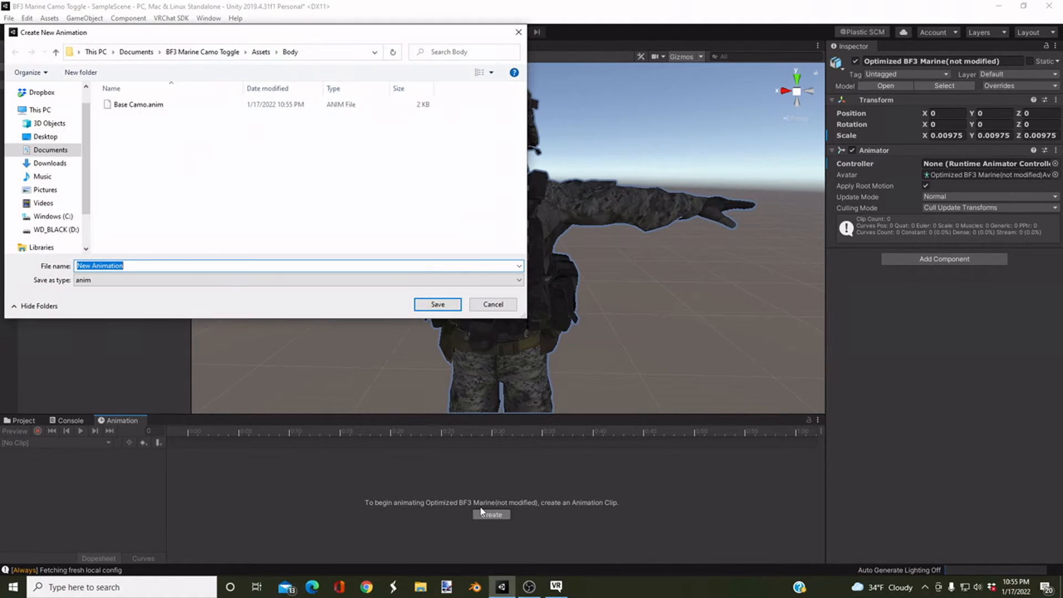
type("Ba")
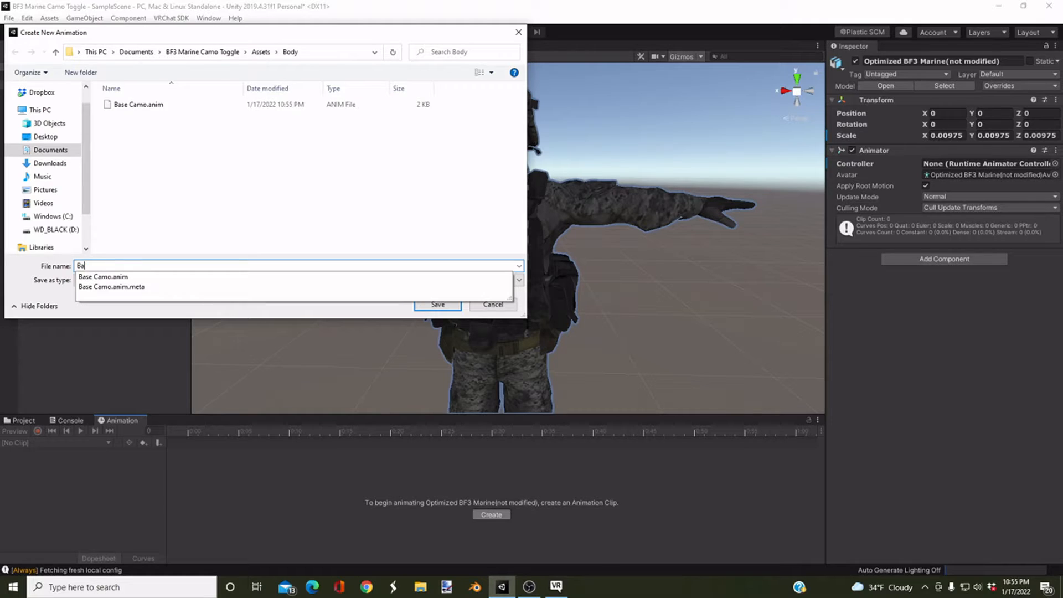
key("BackSpace")
key("BackSpace")
key("BackSpace")
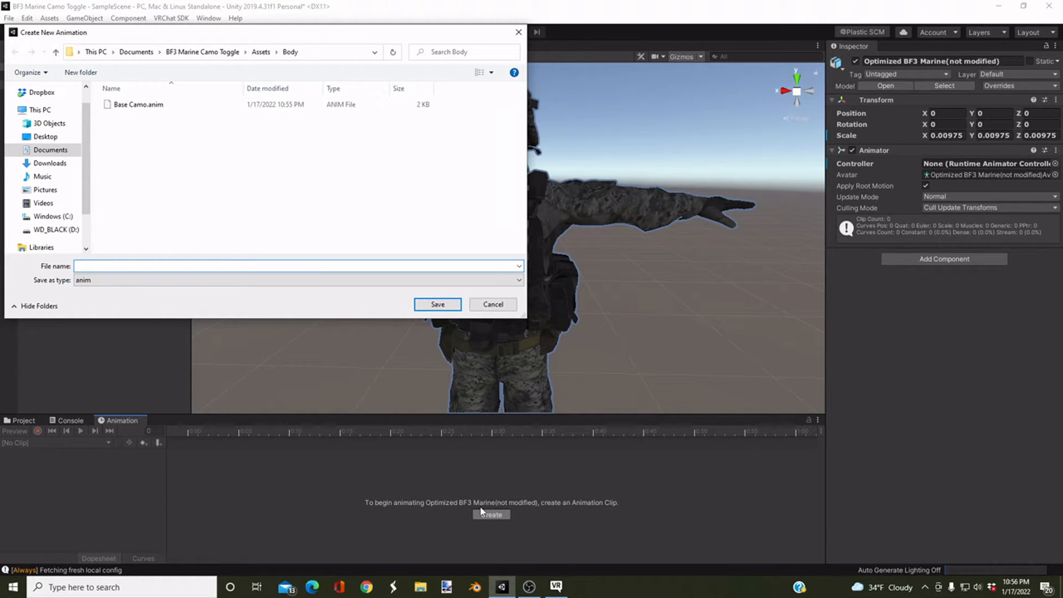
type("D")
key("BackSpace")
key("BackSpace")
type("Spec Ops")
key("Return")
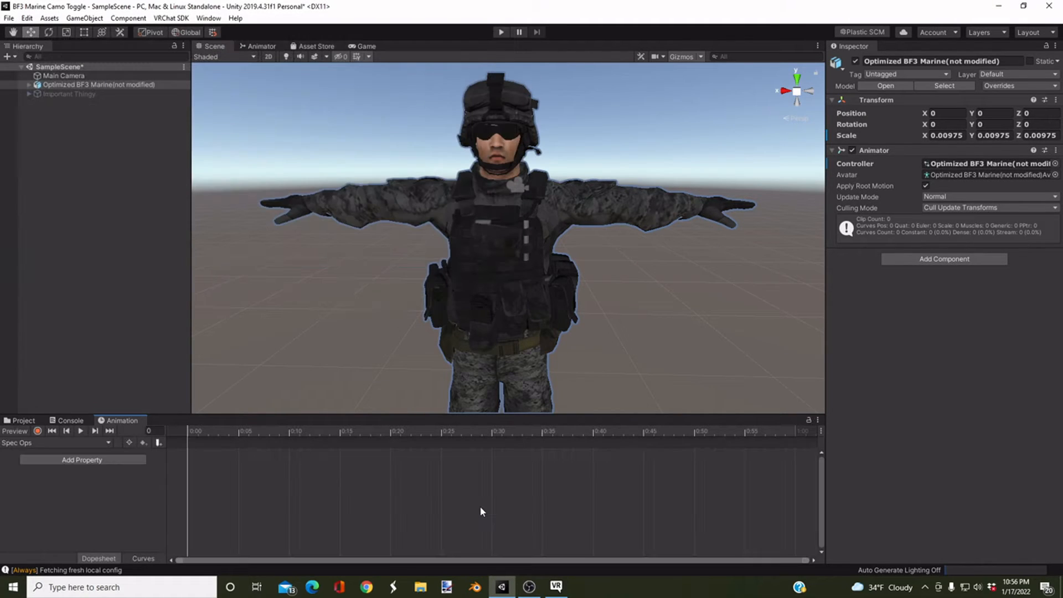
Step: Add the Material Reference[0] property of marine1.002's Skinned Mesh Renderer to the Spec Ops clip
left_click(105, 459)
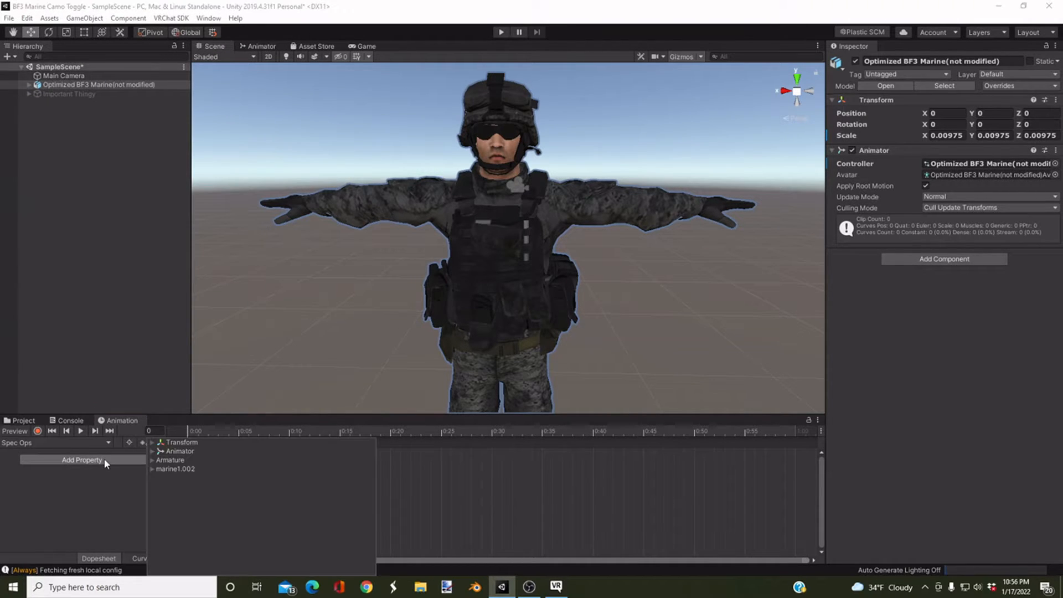
left_click(150, 469)
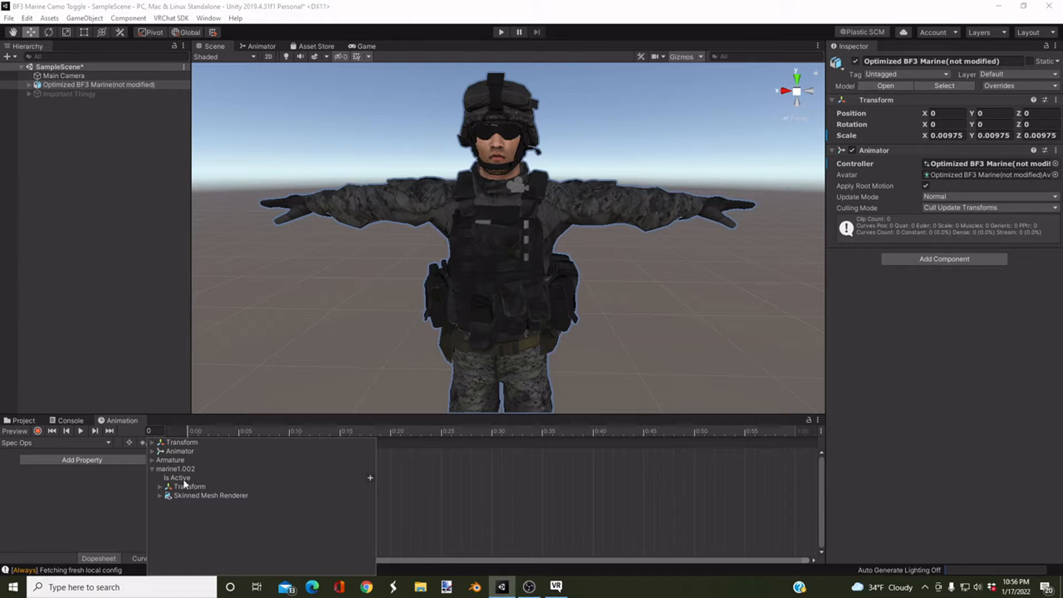
left_click(159, 495)
scroll(214, 471, "down", 5)
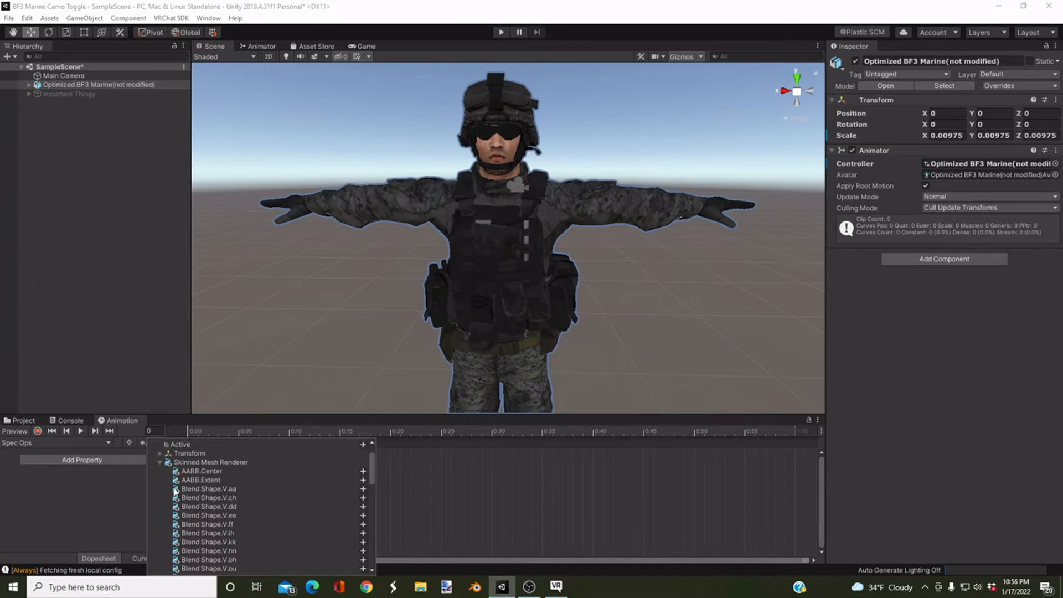
scroll(214, 472, "down", 3)
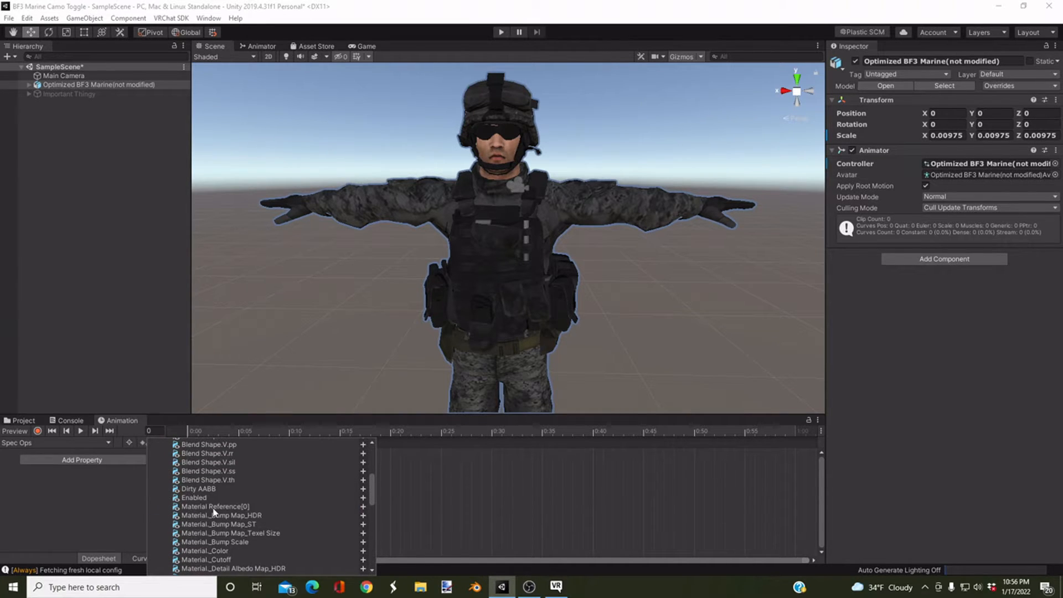
left_click(216, 507)
left_click(363, 506)
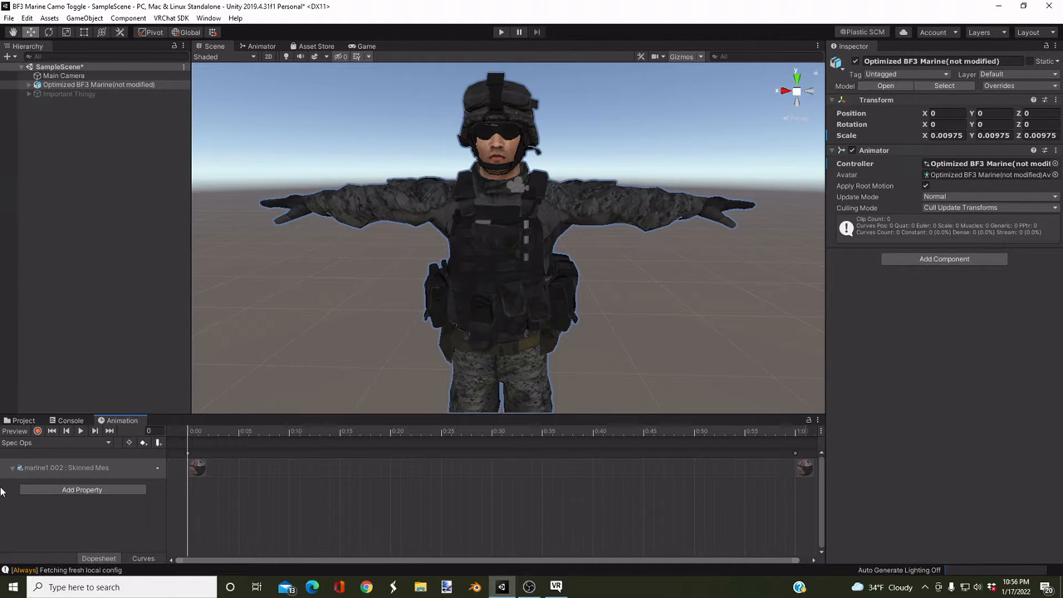
Step: Delete the material key at 1:00 in the Spec Ops clip and copy the frame 0 key to frame 1
left_click(12, 468)
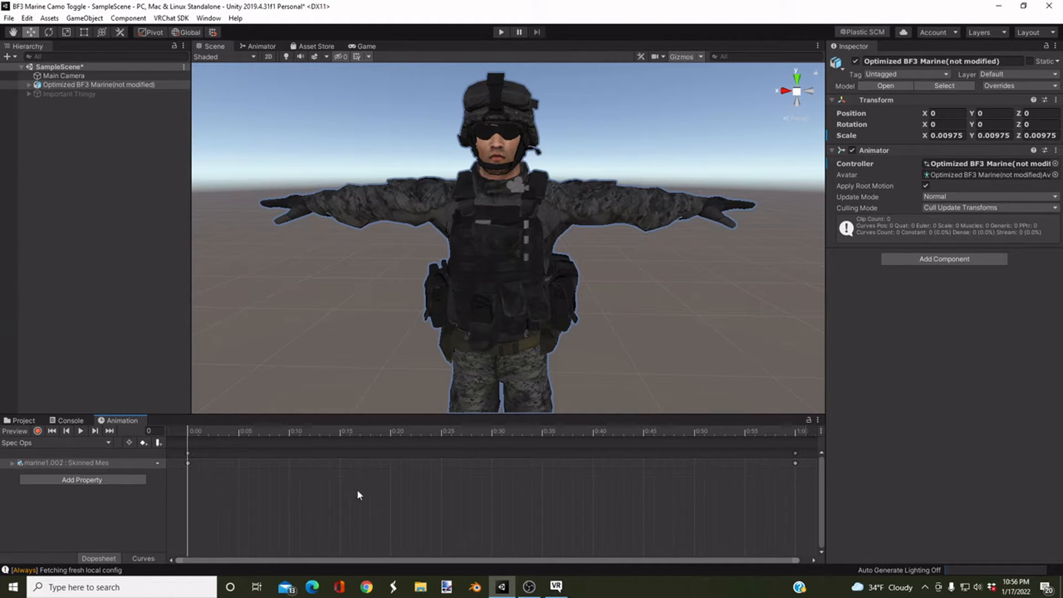
right_click(797, 464)
left_click(814, 478)
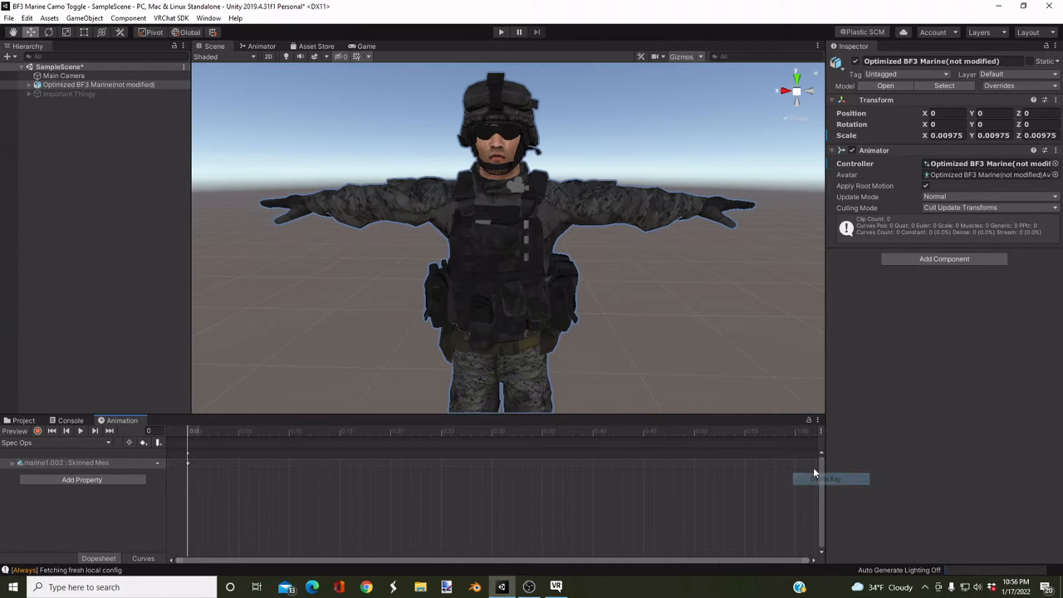
left_click_drag(224, 483, 182, 454)
left_click_drag(191, 429, 195, 430)
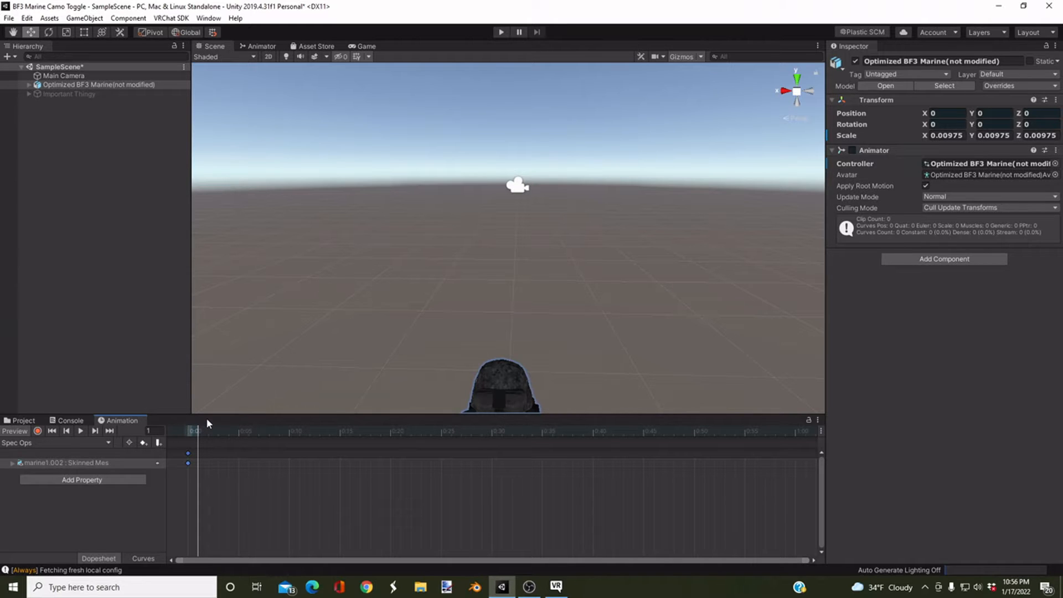
key("ctrl+v")
Step: Run the scene briefly in play mode and stop it to bring the marine out of the crouched preview pose
right_click_drag(291, 330, 289, 410)
key("s")
key("w")
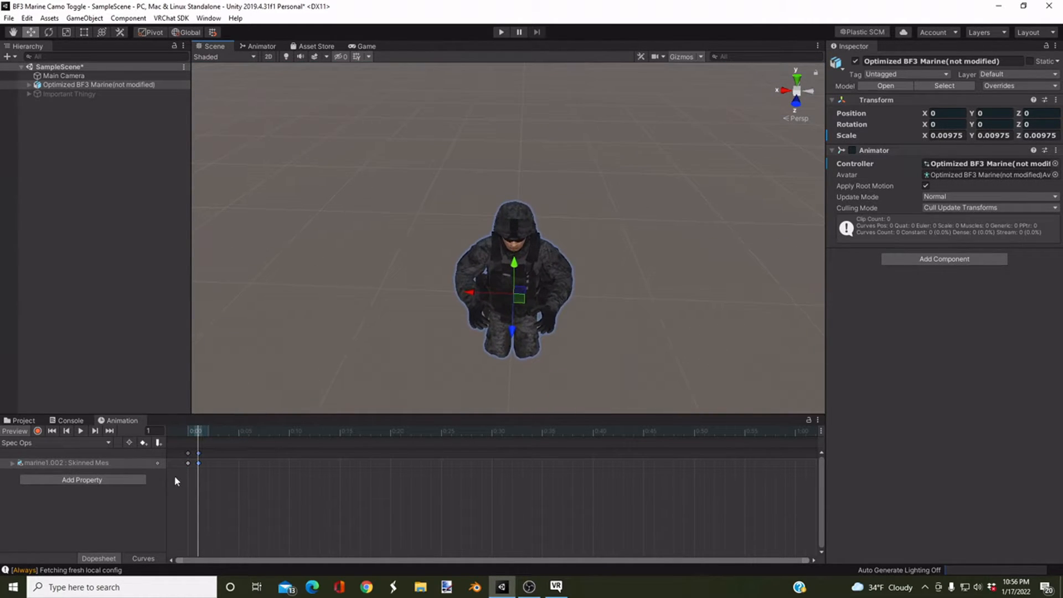
left_click(500, 32)
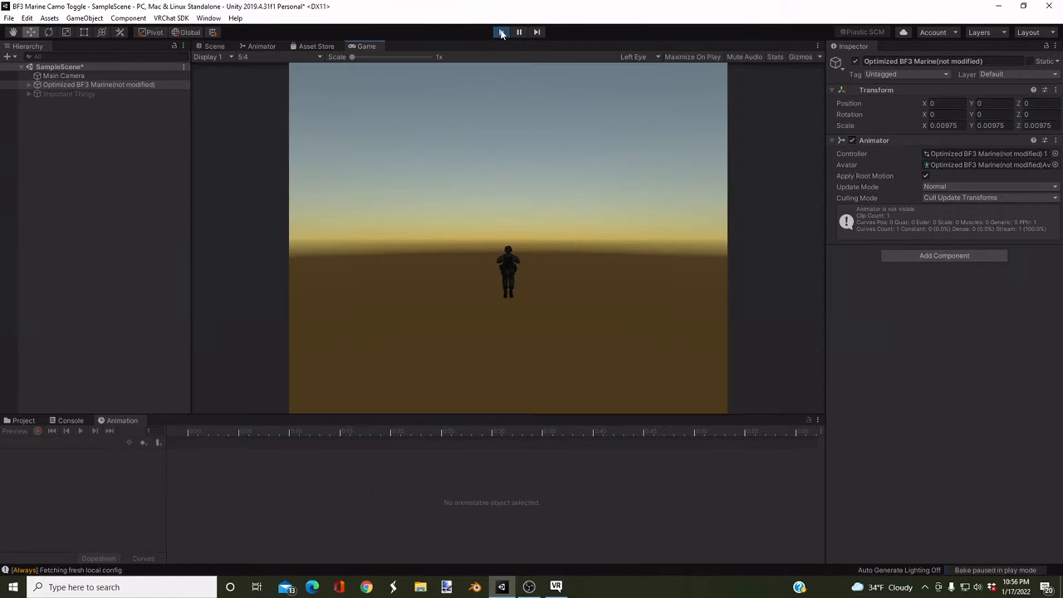
left_click(501, 32)
Step: Clear the marine's Animator controller again by choosing None
right_click_drag(505, 280, 500, 194)
key("w")
key("s")
left_click(23, 420)
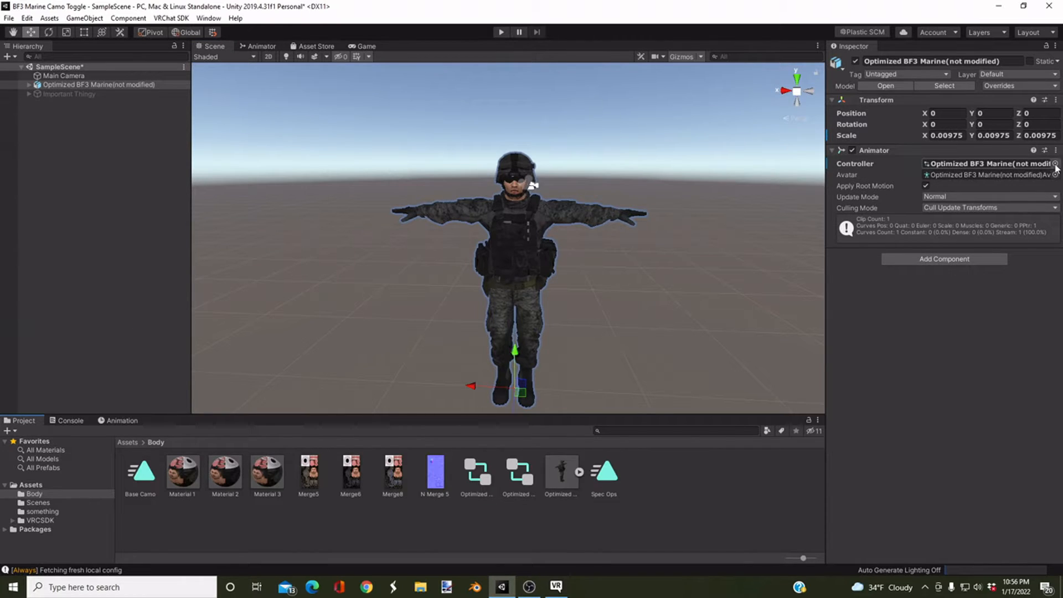
left_click(1055, 163)
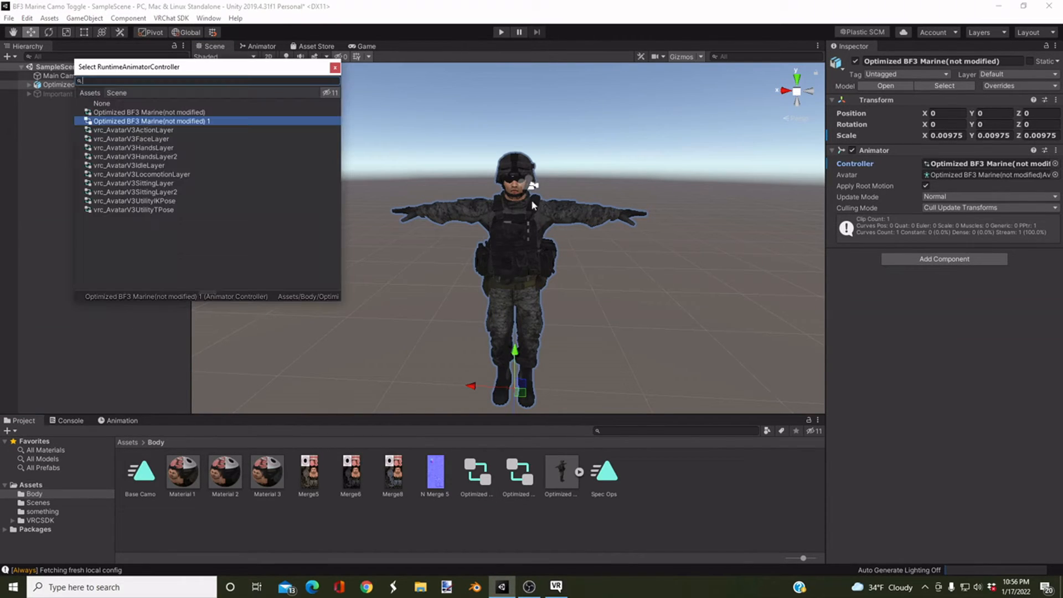
left_click(102, 106)
left_click(335, 68)
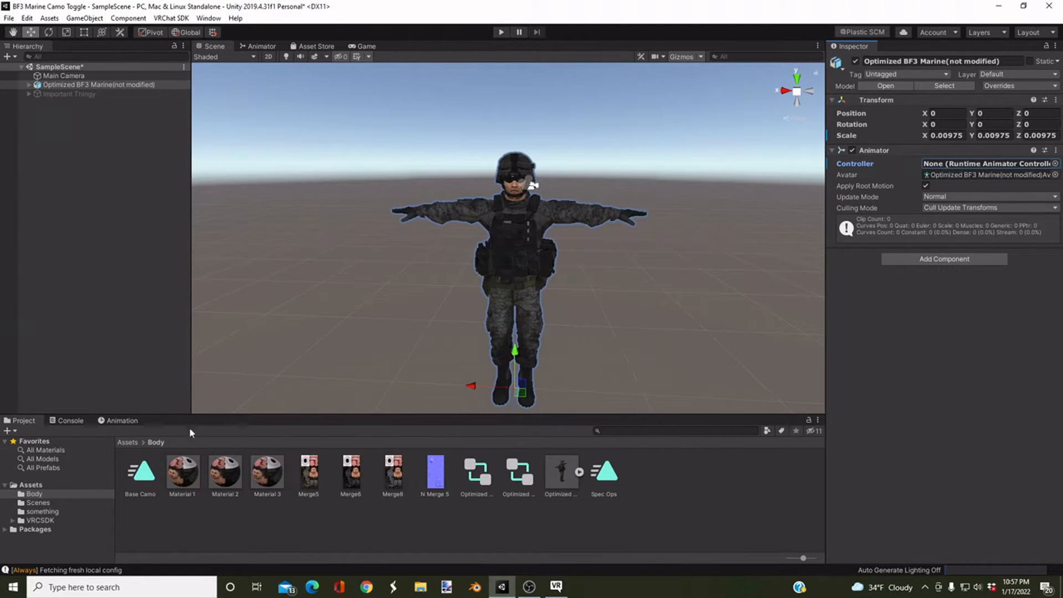
Step: Apply Material 3 from the Body folder to the marine model in the scene
left_click_drag(266, 477, 511, 263)
right_click_drag(511, 263, 527, 272)
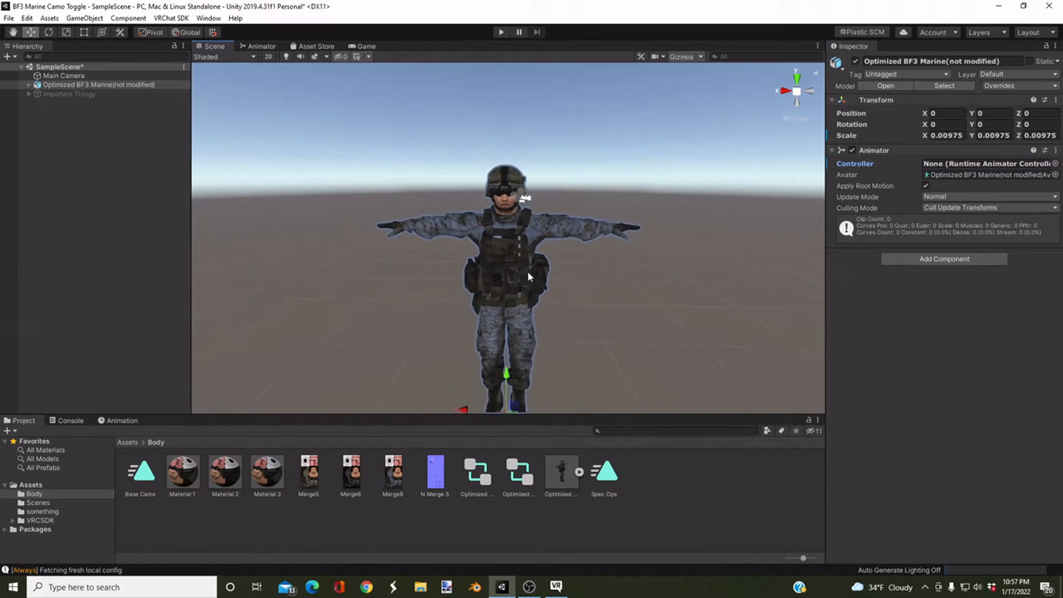
scroll(527, 271, "down", 2)
Step: Create an animation clip named Navy Camo for Optimized BF3 Marine(not modified) in the Body folder
left_click(58, 86)
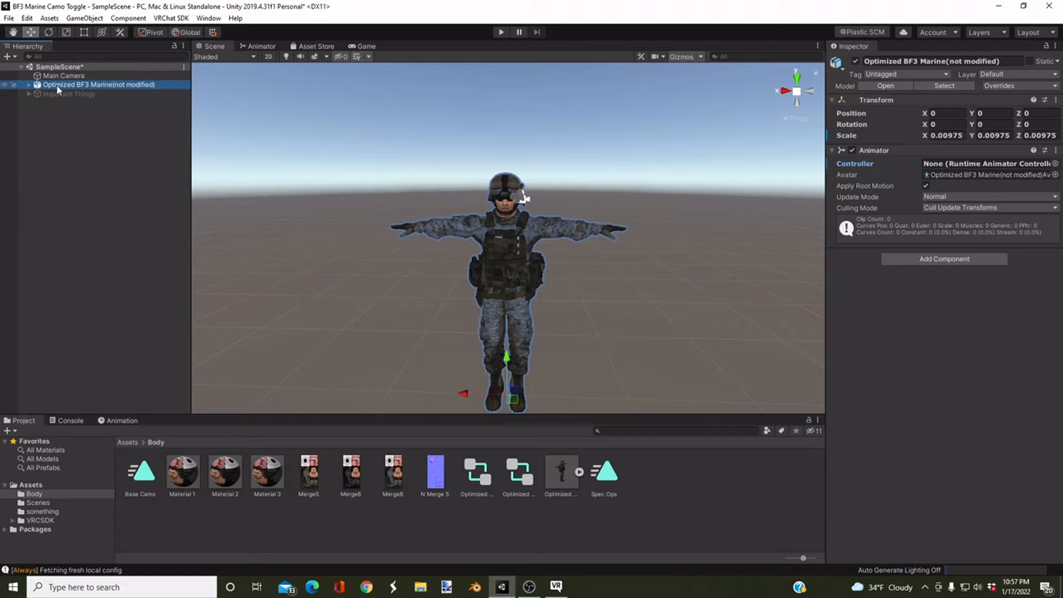
left_click(121, 420)
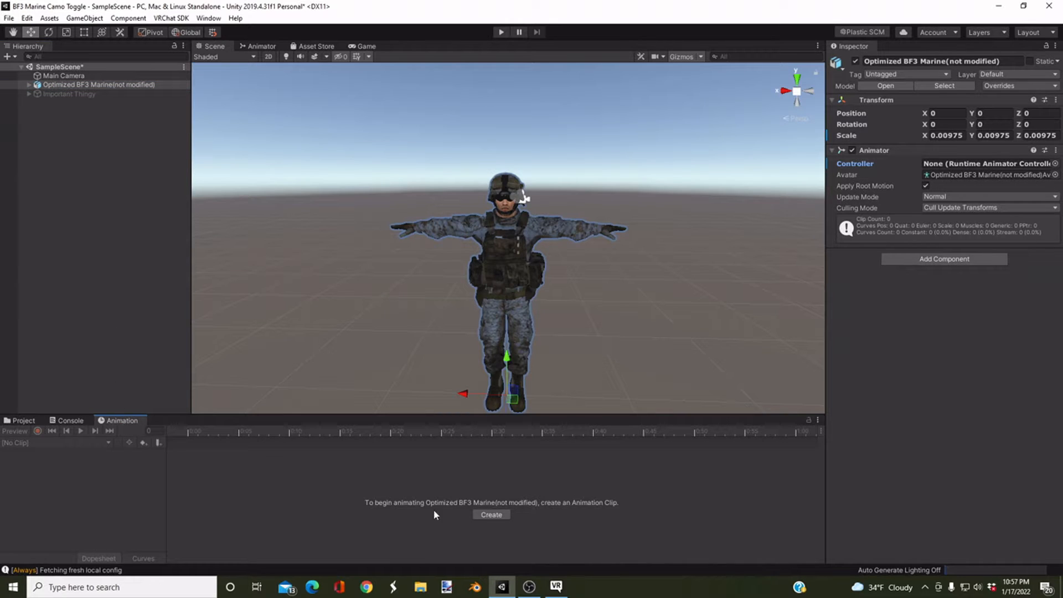
left_click(491, 514)
type("Navy")
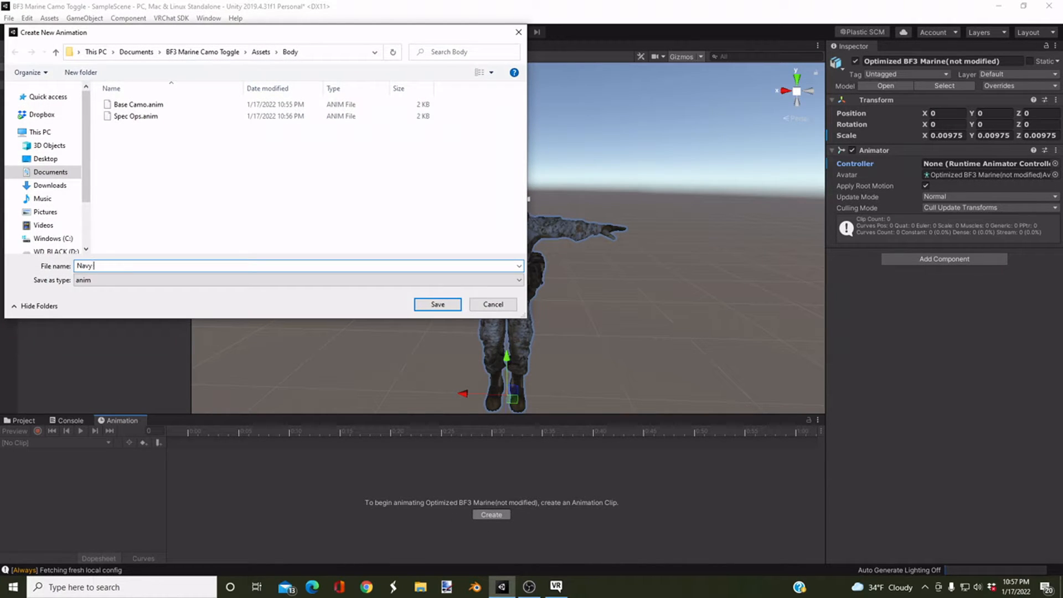
type(" Camo")
key("Return")
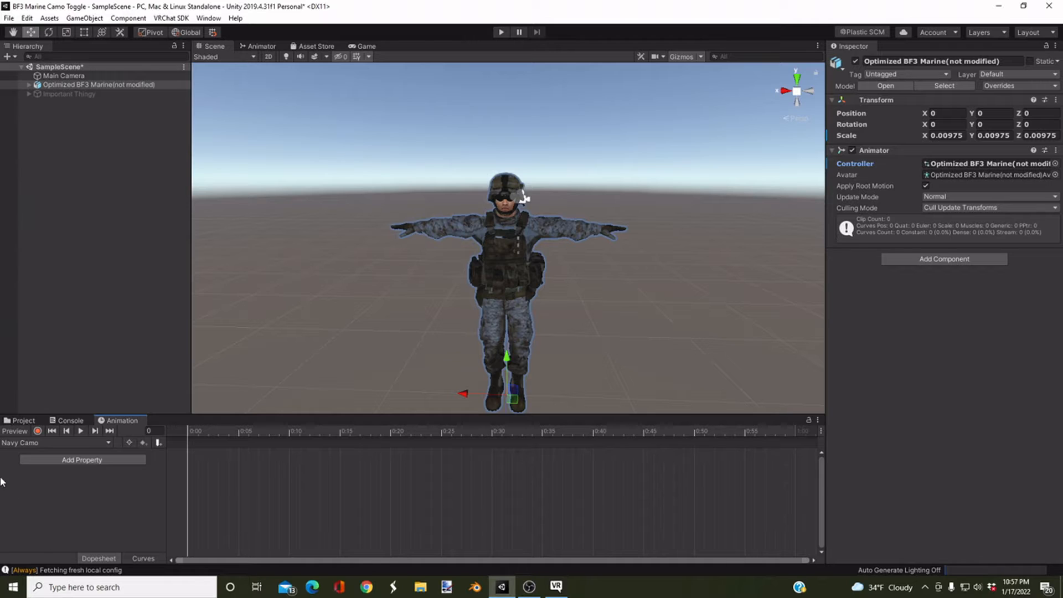
Step: Add the Material Reference[0] property of marine1.002's Skinned Mesh Renderer to the Navy Camo clip
left_click(105, 460)
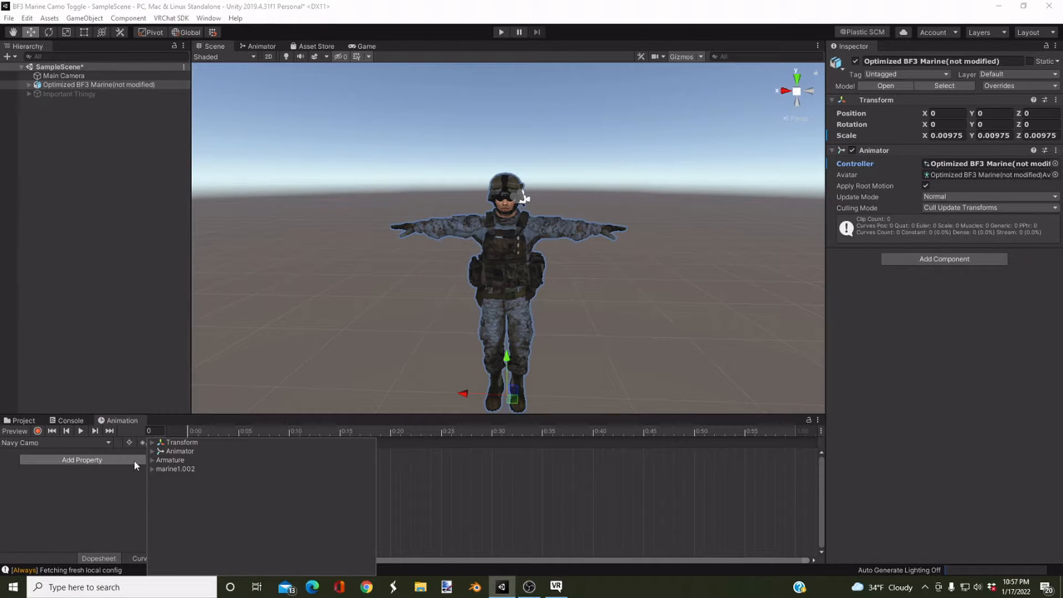
left_click(151, 470)
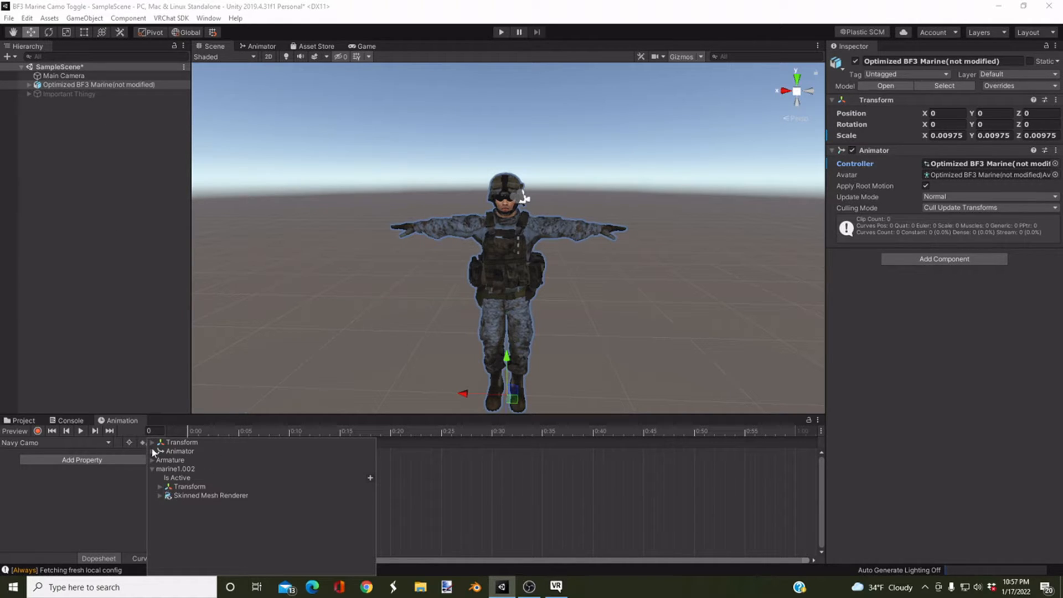
left_click(160, 495)
scroll(173, 503, "down", 5)
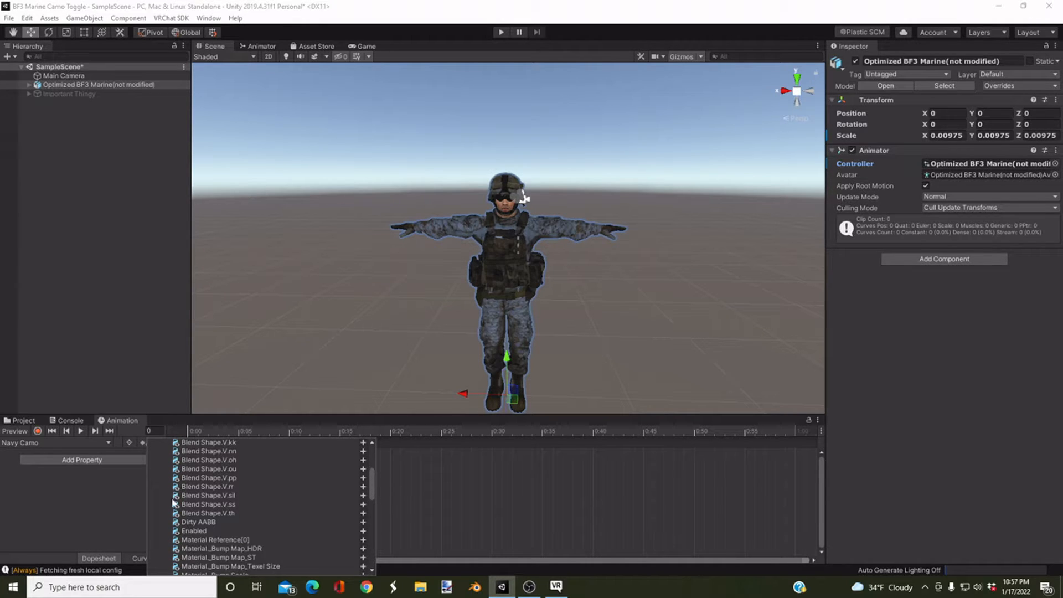
left_click(245, 540)
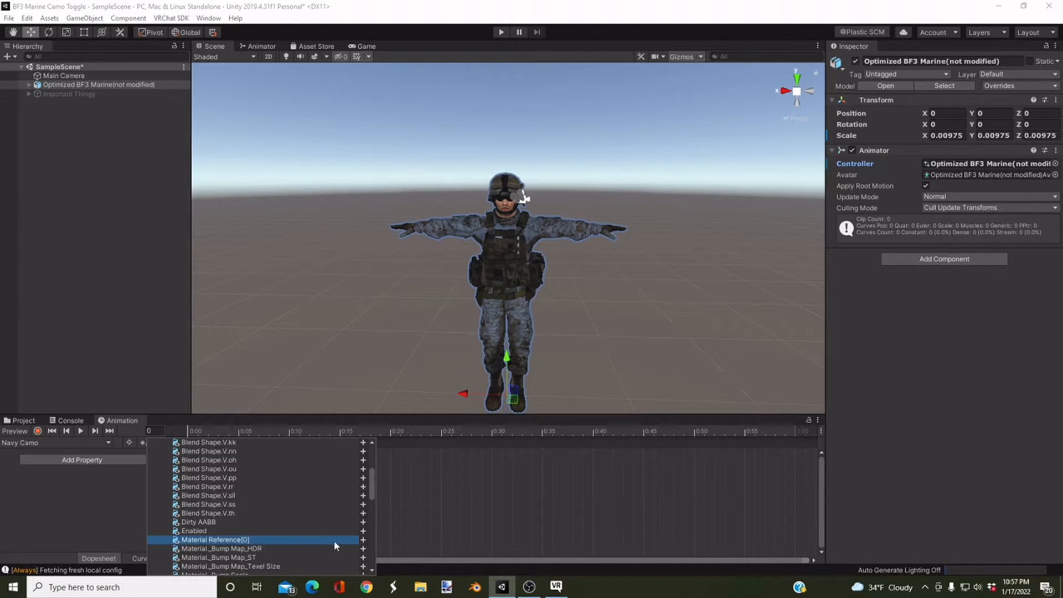
left_click(363, 540)
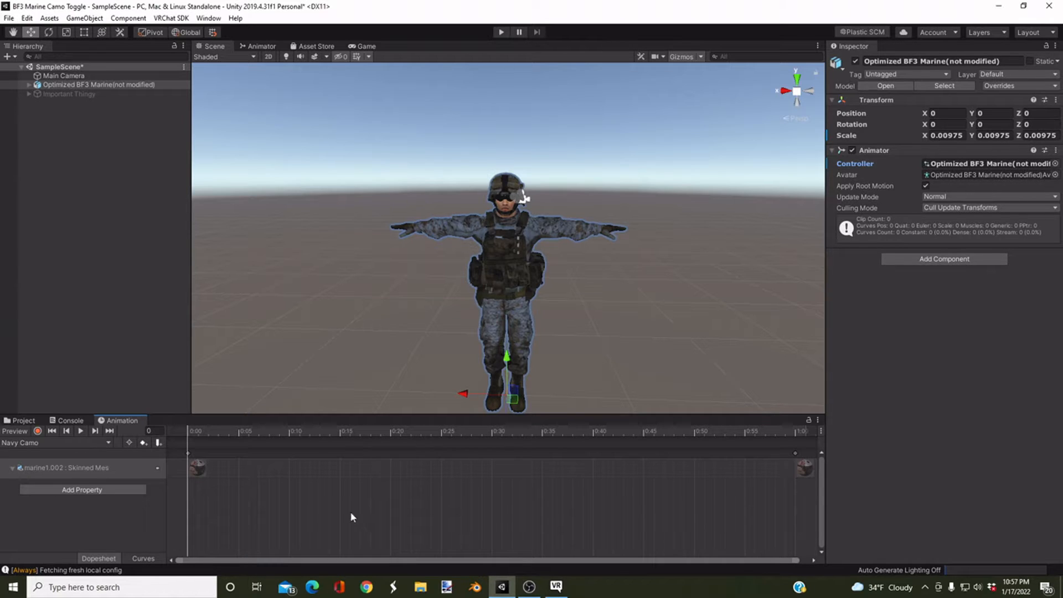
Step: Delete the Navy Camo clip's end keyframe at 1:00 and copy its first keyframe to frame 1
left_click(20, 469)
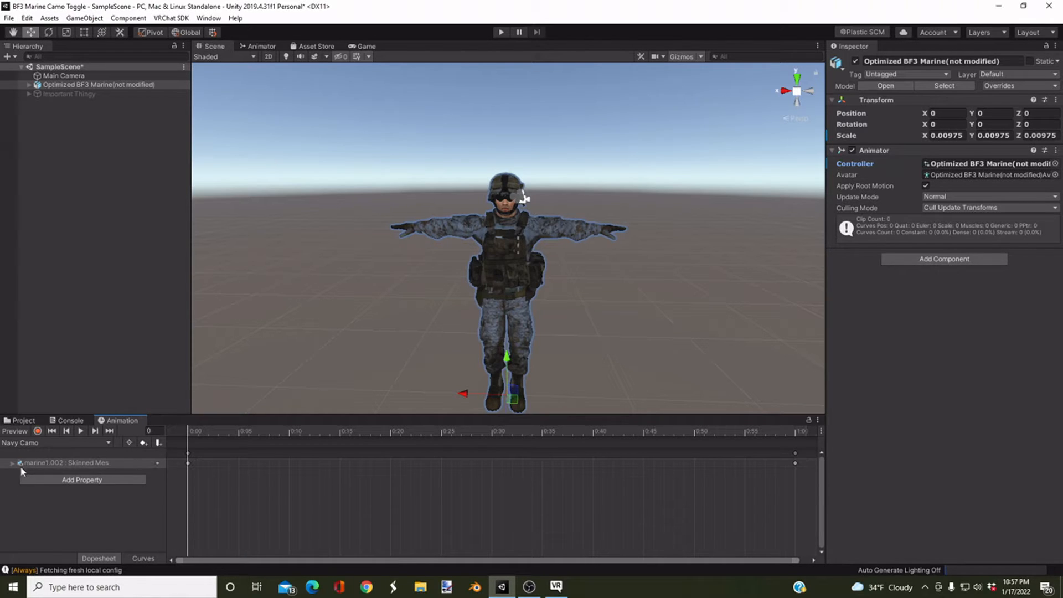
right_click(801, 462)
left_click(837, 477)
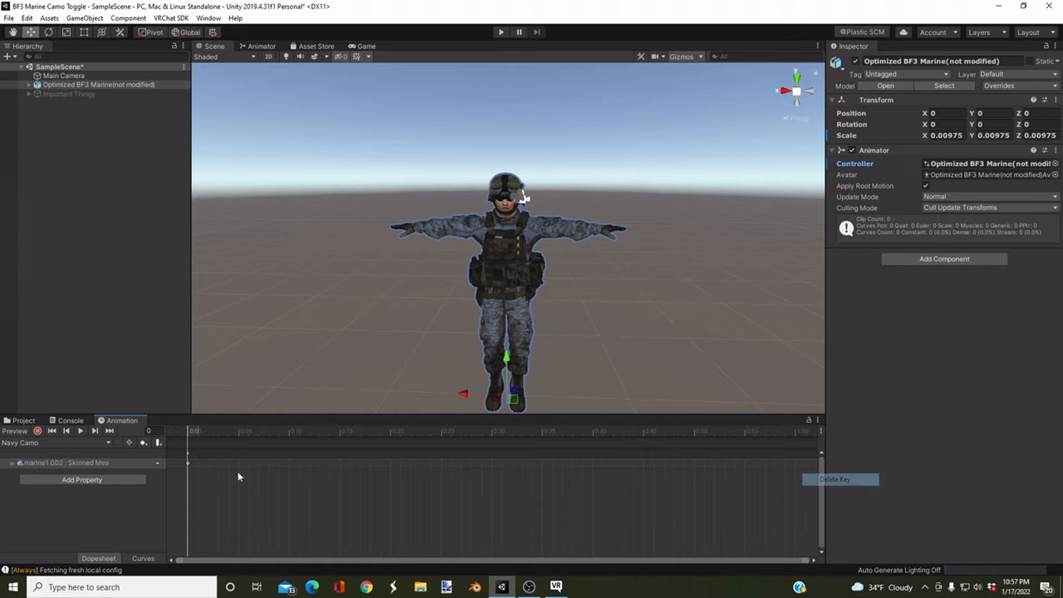
key("ctrl+c")
left_click(197, 432)
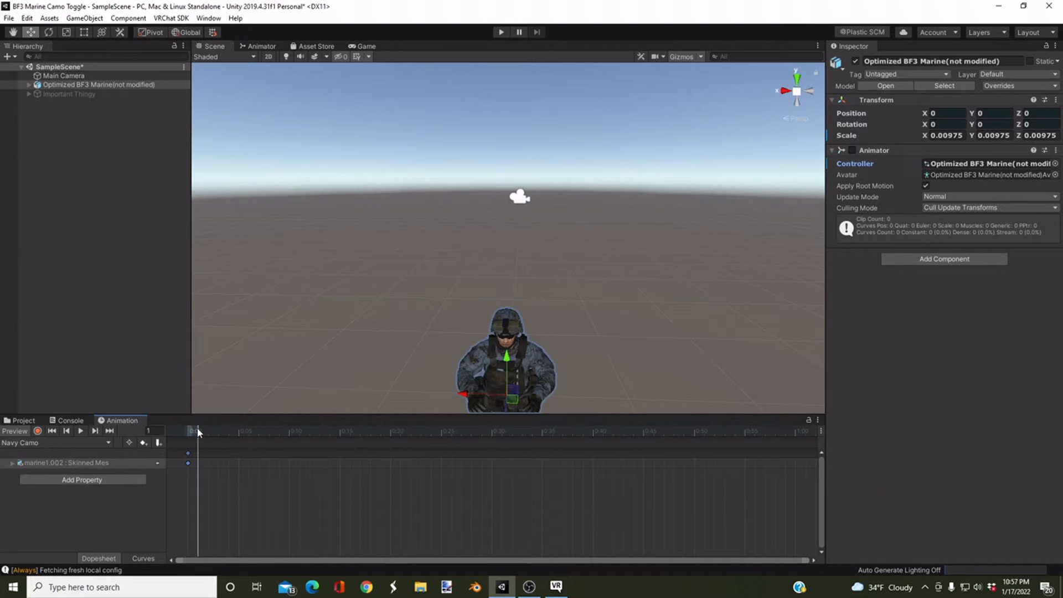
key("ctrl+v")
left_click(189, 432)
Step: Enter play mode briefly and stop it to return the marine from the crouched preview to its T-pose
right_click_drag(456, 219, 457, 257)
left_click(502, 34)
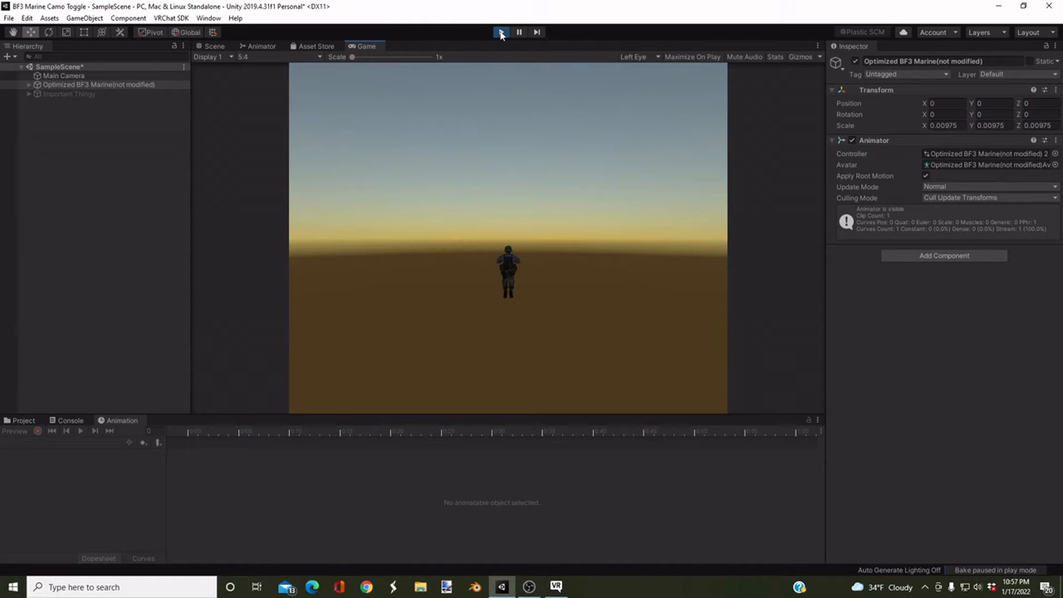
left_click(501, 32)
Step: Set the marine's Animator controller back to None
left_click(23, 421)
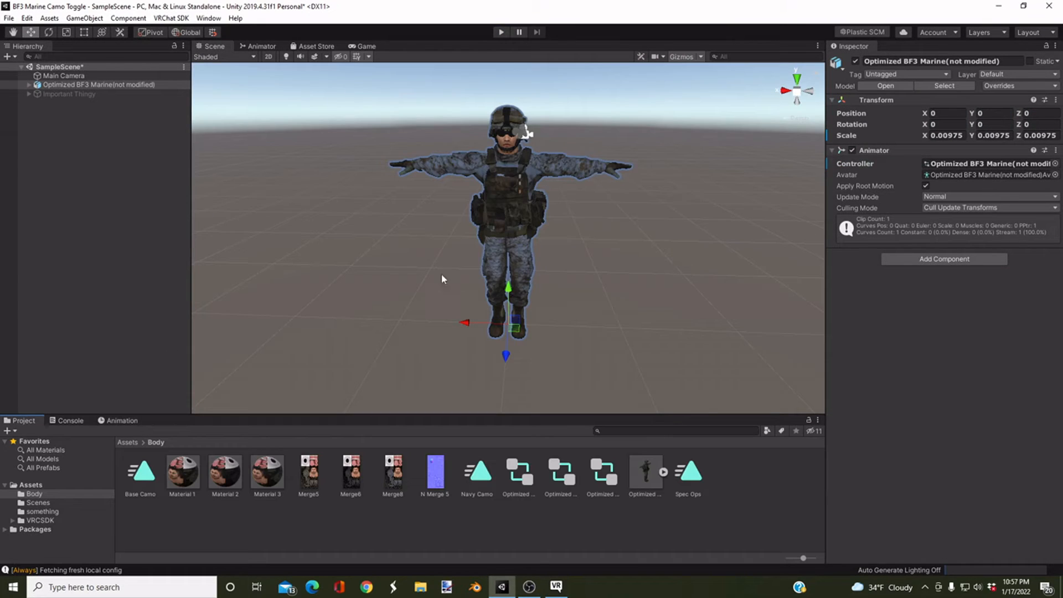
right_click_drag(441, 274, 431, 182)
left_click(1055, 164)
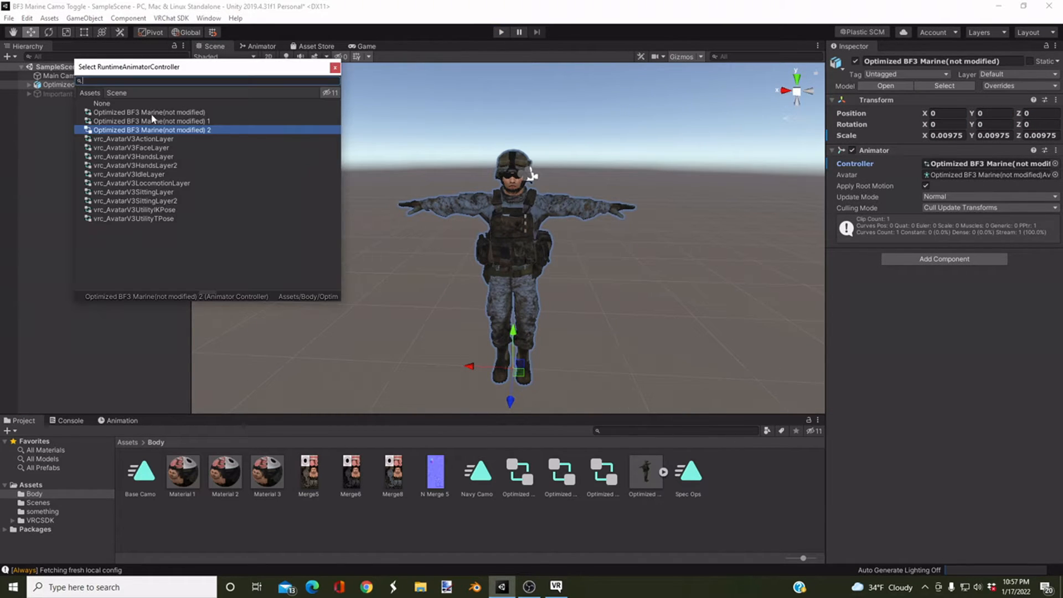
left_click(137, 108)
left_click(335, 68)
key("w")
right_click_drag(443, 325, 460, 410)
key("s")
key("w")
Step: Create a folder named Camo Toggles directly under Assets
left_click(30, 486)
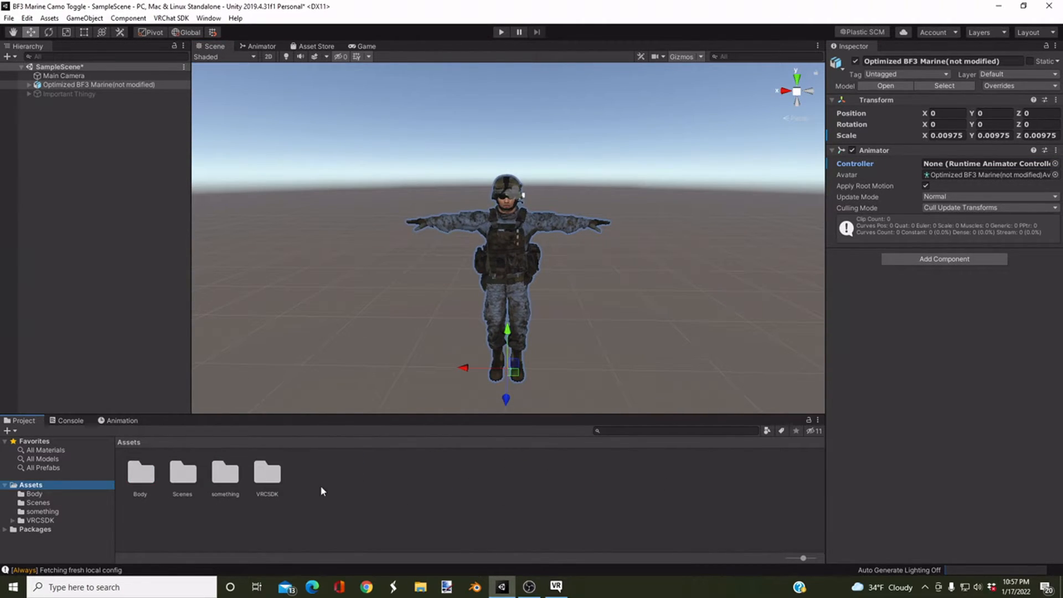
right_click(337, 486)
mouse_move(381, 212)
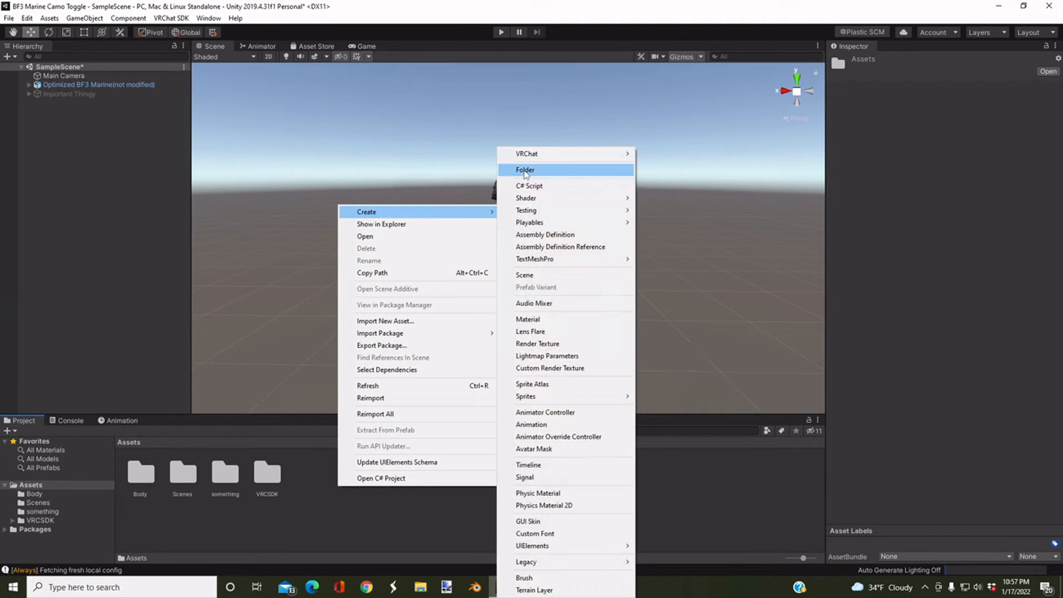
left_click(526, 171)
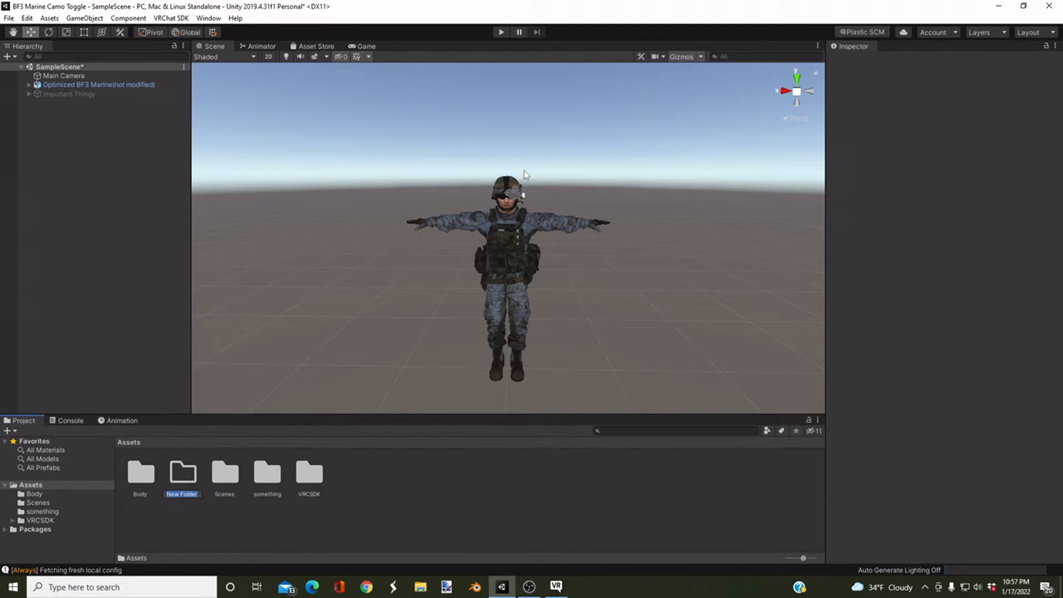
type("Camo Toggles")
key("Return")
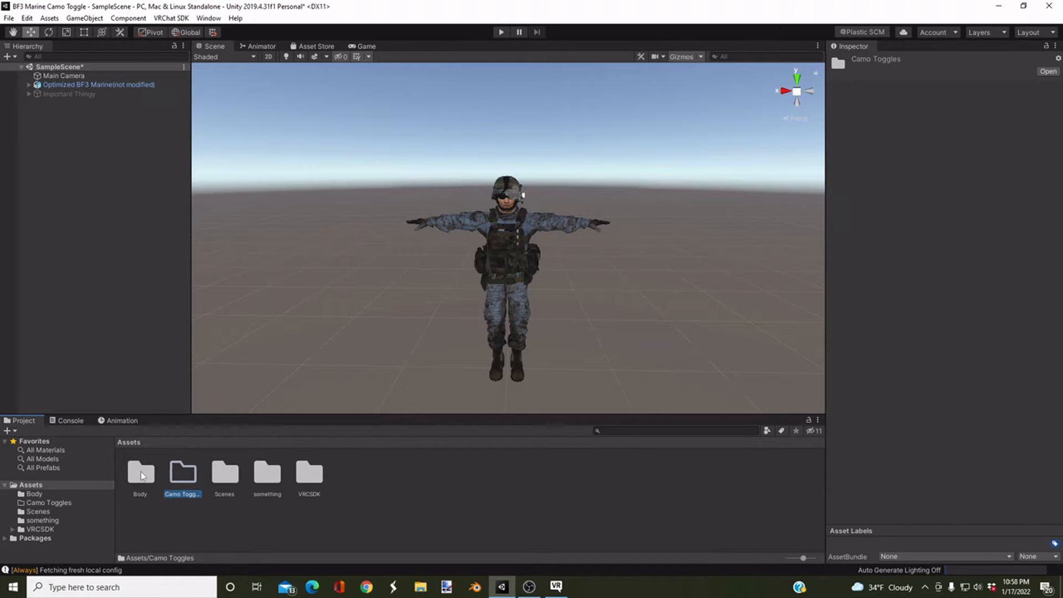
Step: Move the Base Camo, Navy Camo and Spec Ops animation clips from the Body folder into Camo Toggles
double_click(174, 474)
left_click(45, 493)
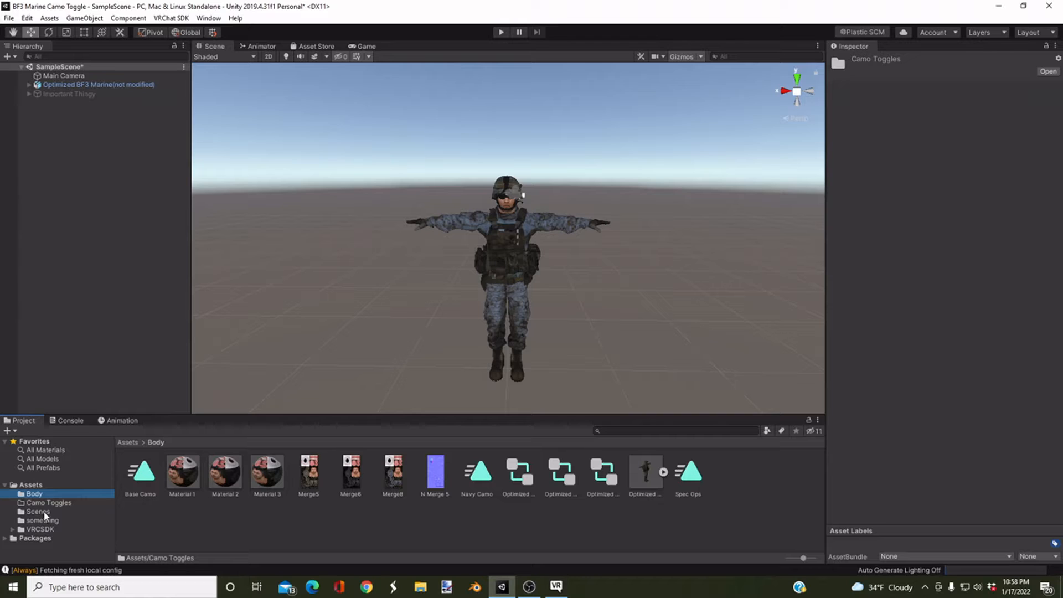
left_click(39, 502)
left_click(35, 493)
left_click(40, 502)
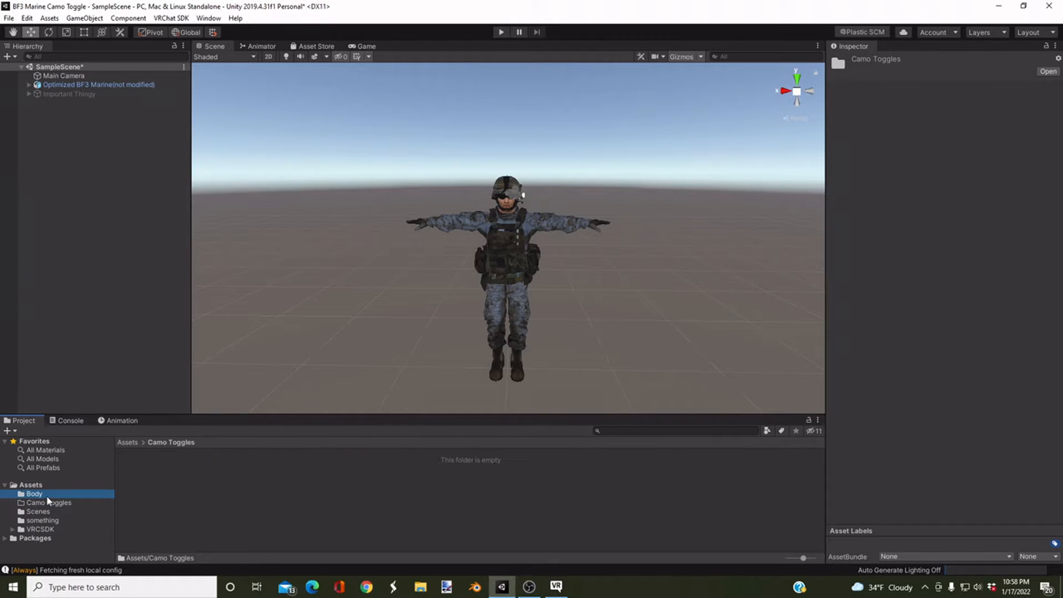
left_click(36, 493)
left_click(149, 472)
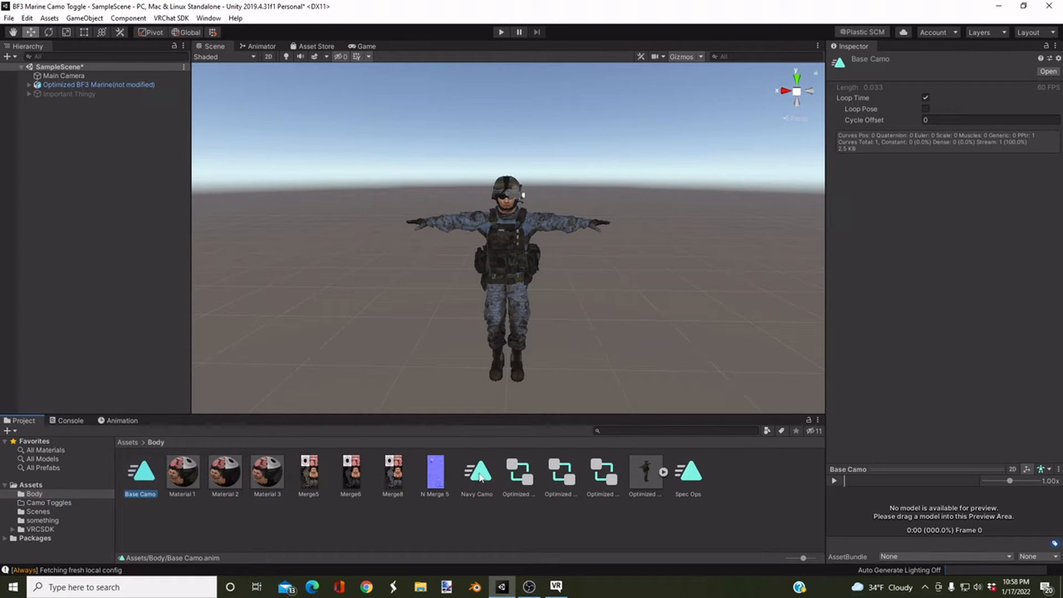
left_click(479, 475, "ctrl")
left_click(693, 488, "ctrl")
left_click_drag(693, 488, 64, 506)
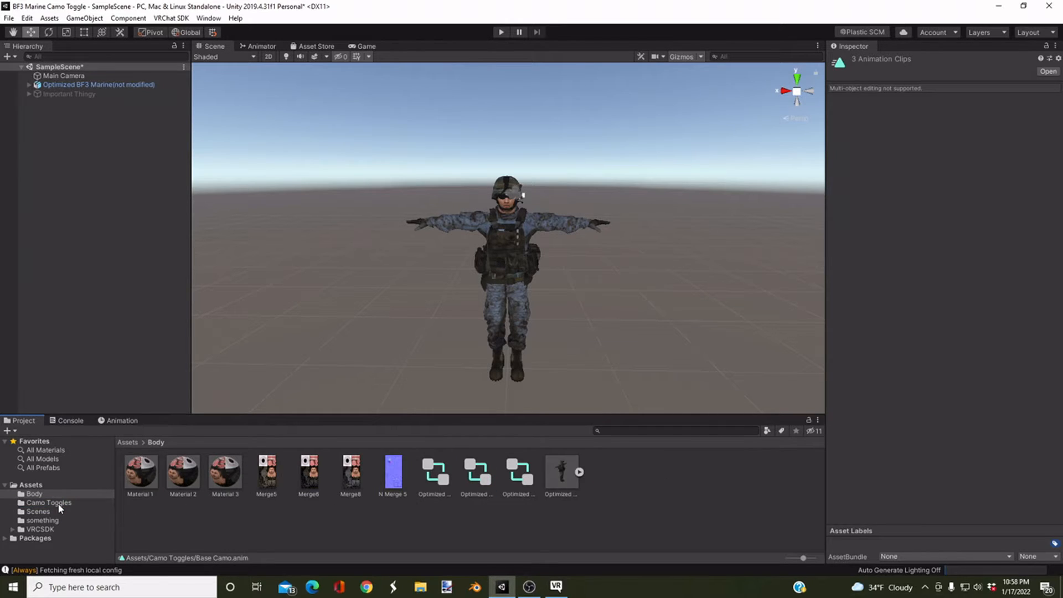
left_click(56, 503)
left_click(330, 475)
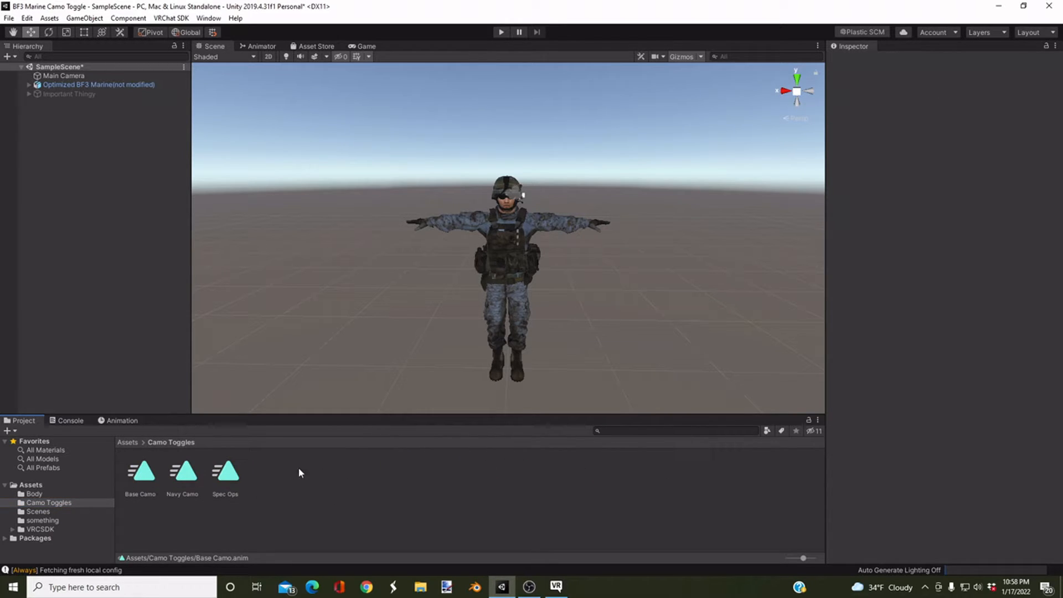
left_click(42, 487)
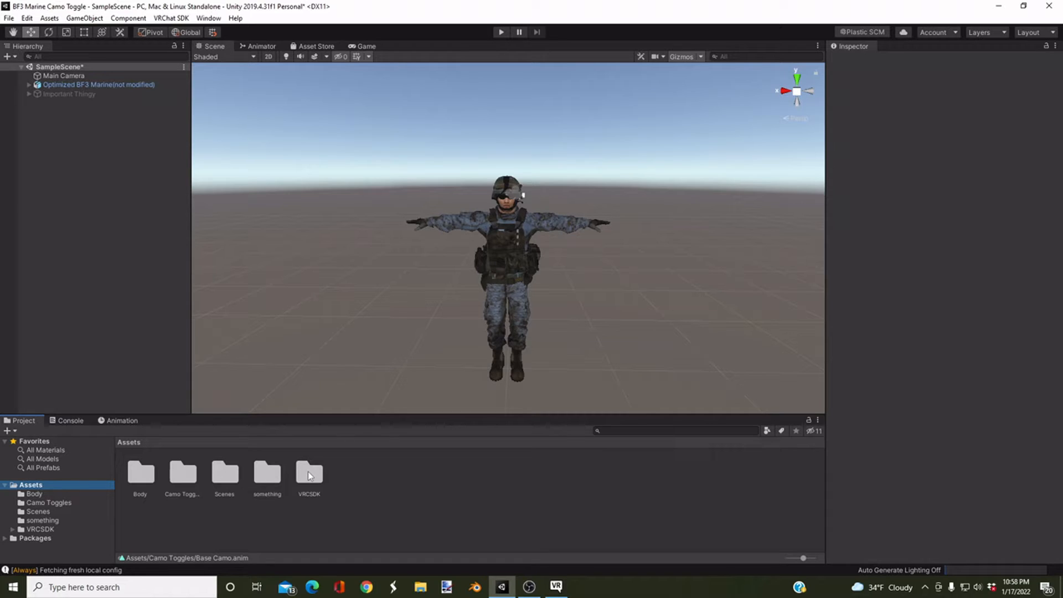
left_click(361, 483)
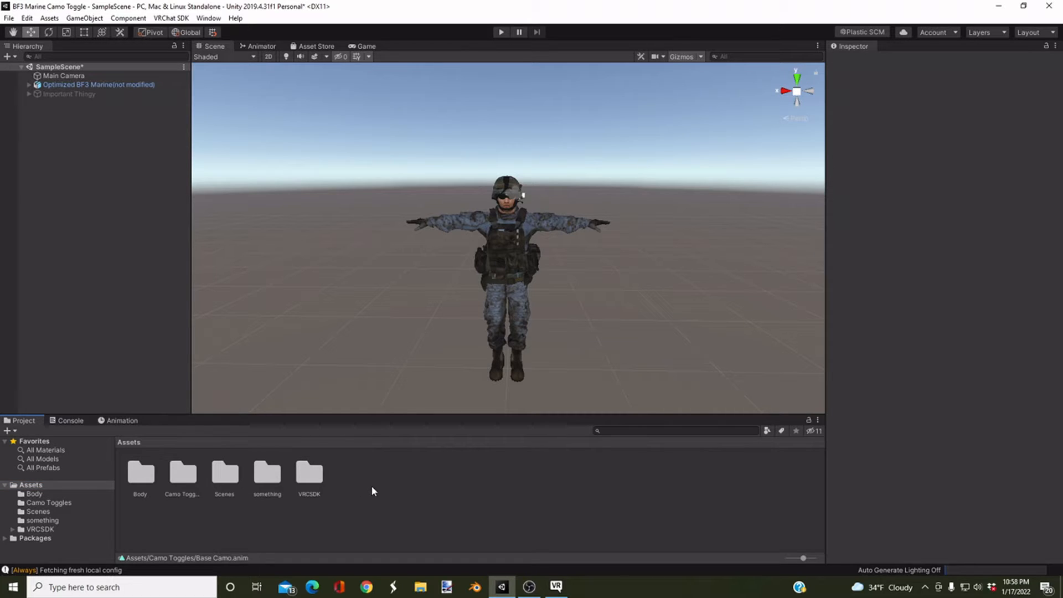
left_click(85, 492)
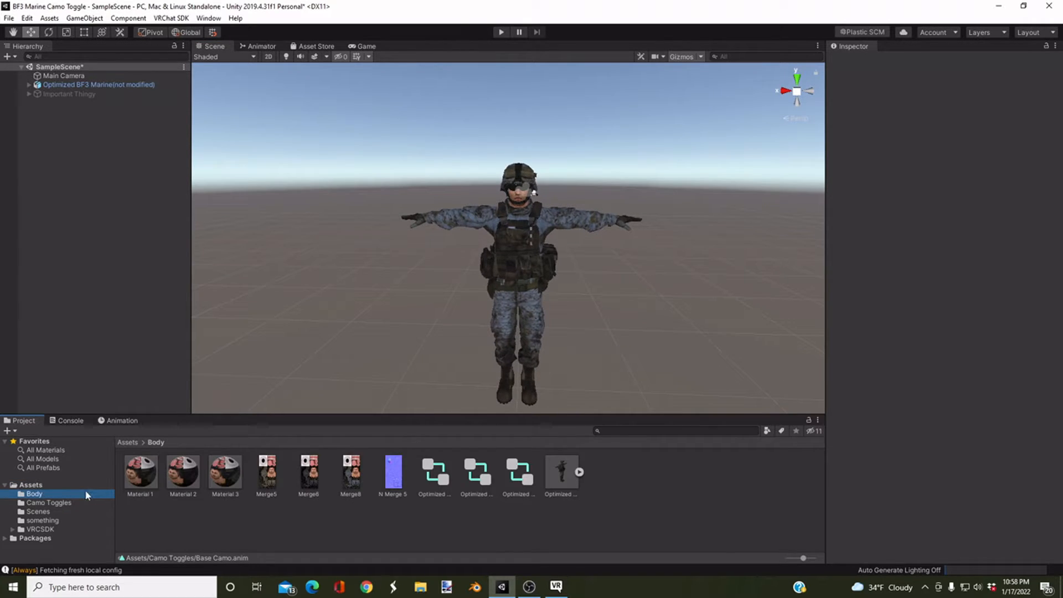
key("F2")
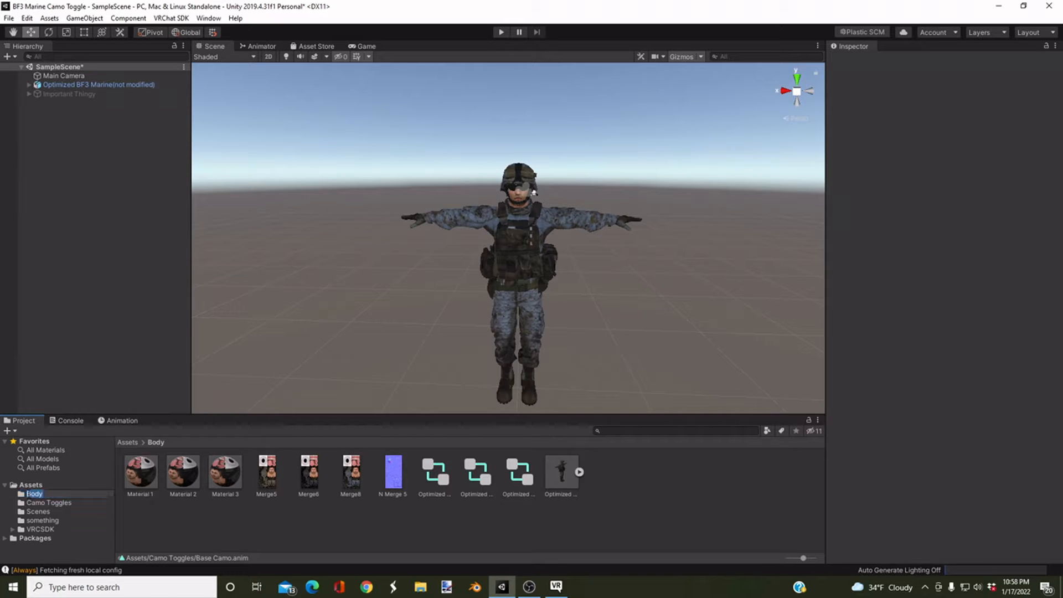
left_click(32, 485)
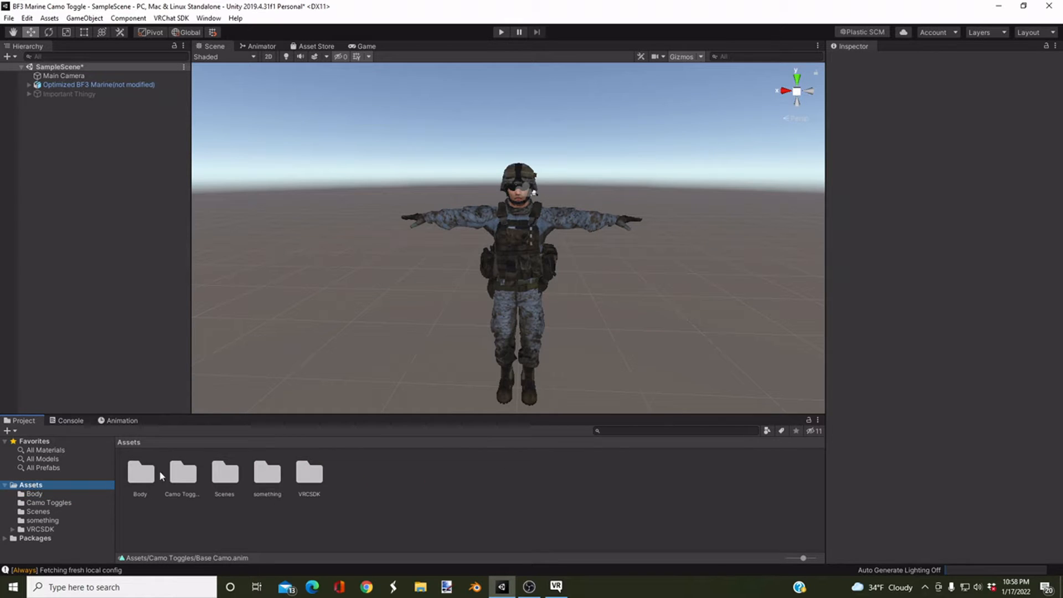
left_click(192, 477)
double_click(192, 477)
scroll(432, 290, "up", 5)
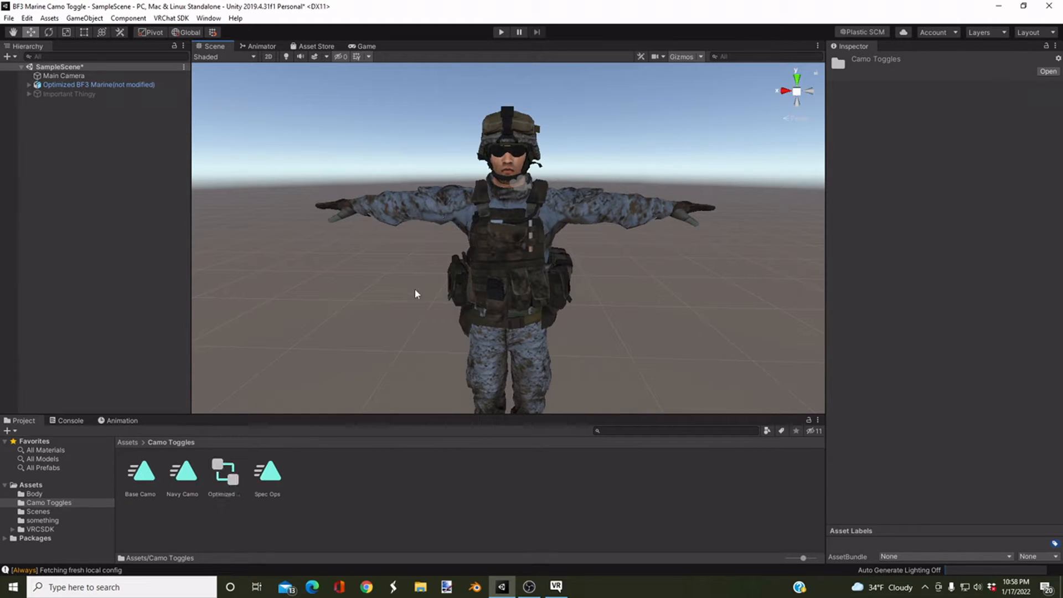
scroll(416, 290, "down", 3)
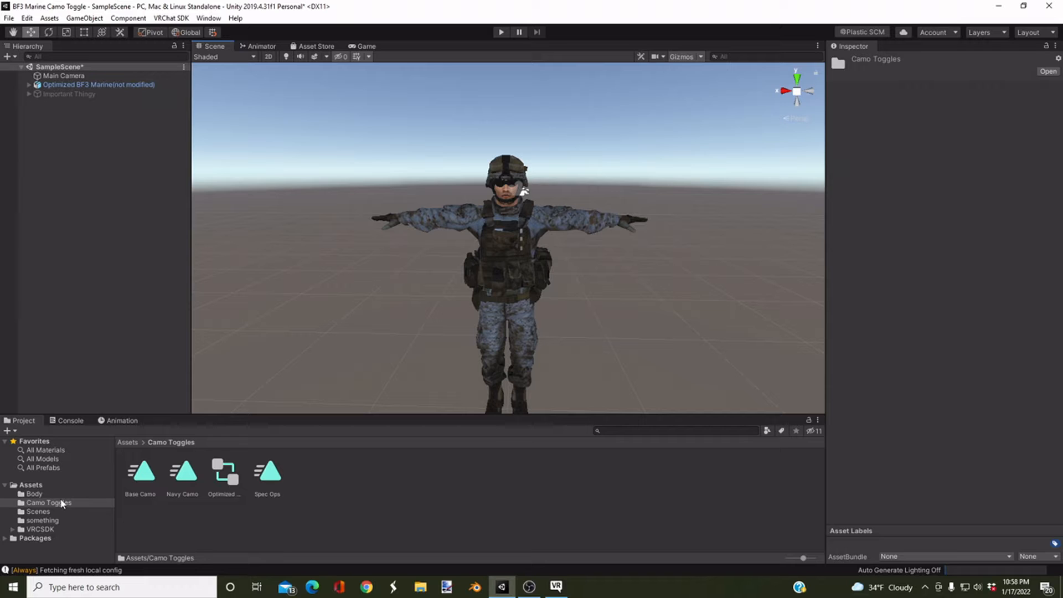
Step: Apply Material 1 from the Body folder to the marine model in the scene
left_click(32, 496)
left_click_drag(136, 480, 533, 253)
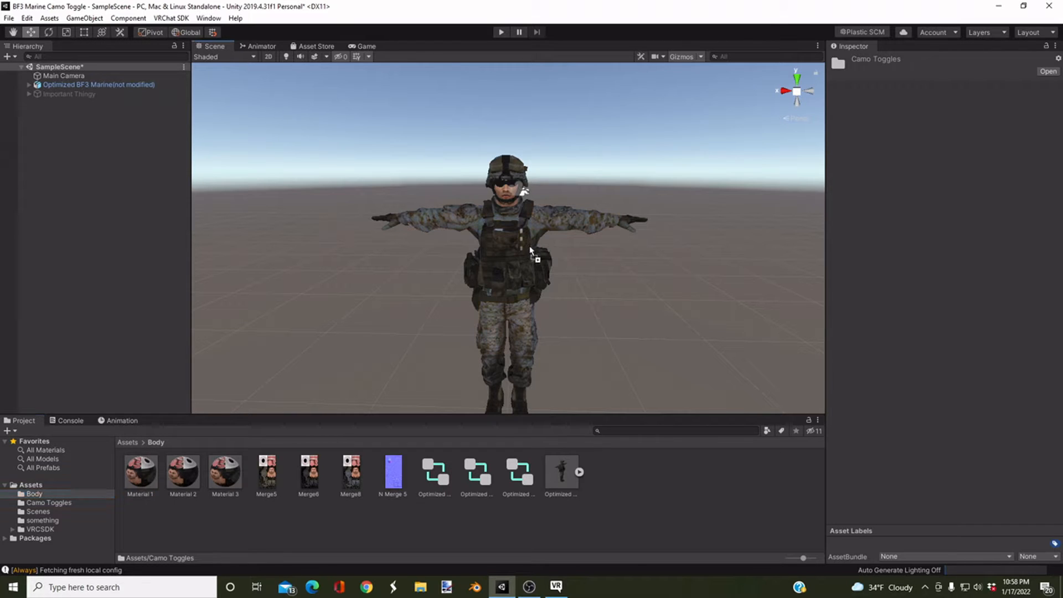
scroll(527, 311, "up", 3)
right_click_drag(527, 311, 498, 327)
scroll(498, 326, "down", 3)
left_click_drag(141, 475, 500, 249)
mouse_move(500, 263)
right_mouse_down()
mouse_move(498, 302)
mouse_move(512, 279)
right_mouse_up()
key("w")
scroll(512, 278, "down", 3)
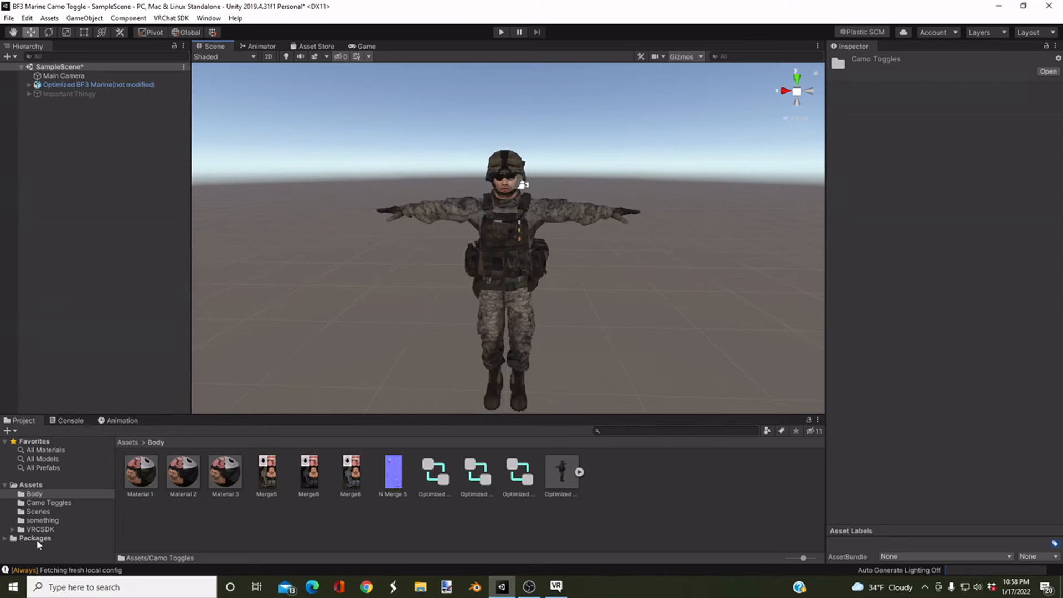
left_click(36, 503)
left_click(37, 487)
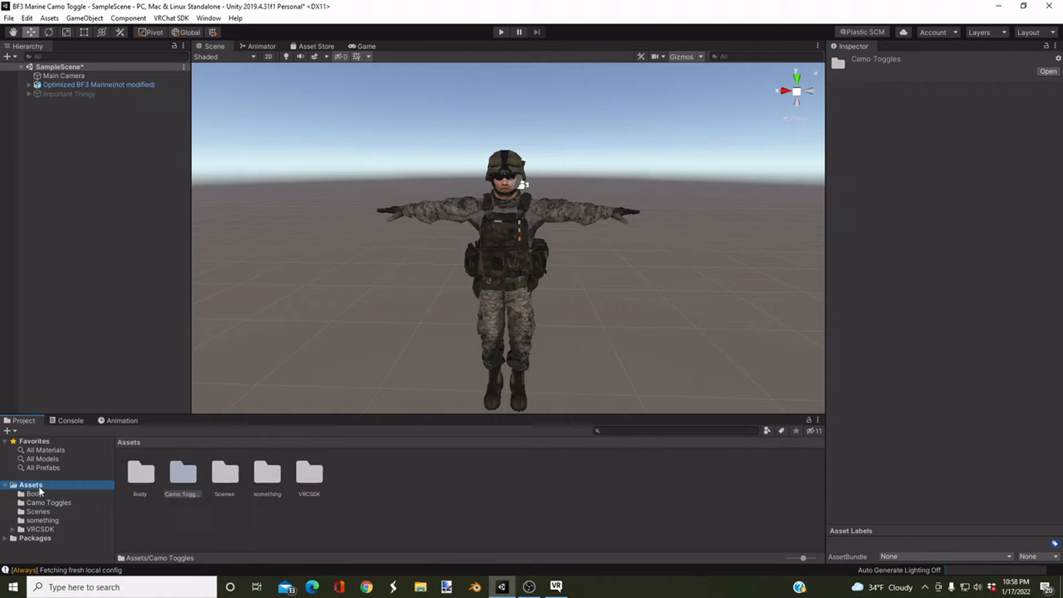
key("w")
right_click_drag(327, 291, 353, 285)
key("s")
key("w")
key("w")
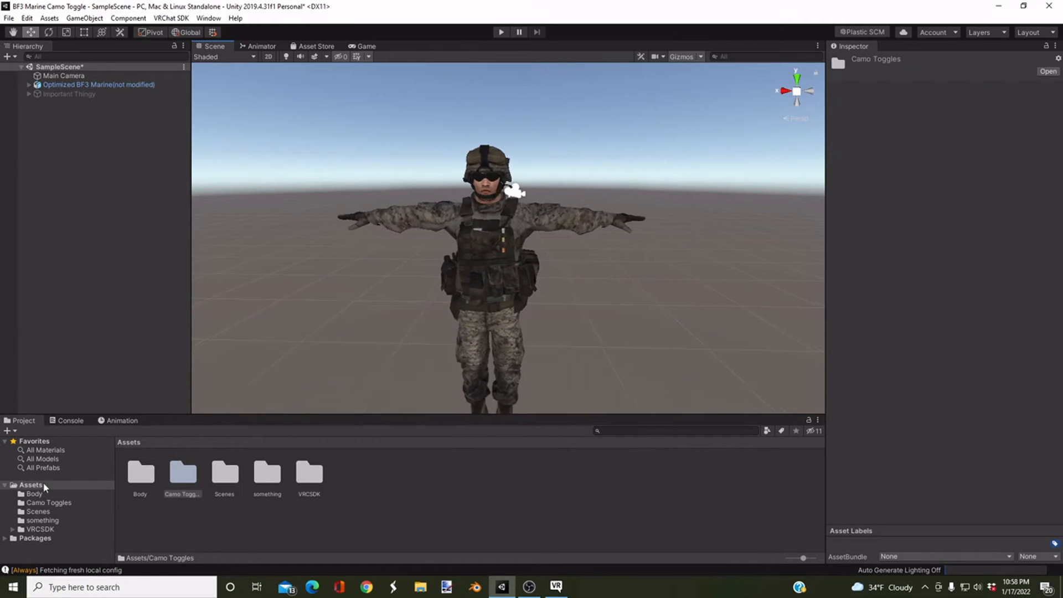
Step: Duplicate Material 3 in the Body folder twice
left_click(34, 494)
left_click(35, 502)
left_click(37, 493)
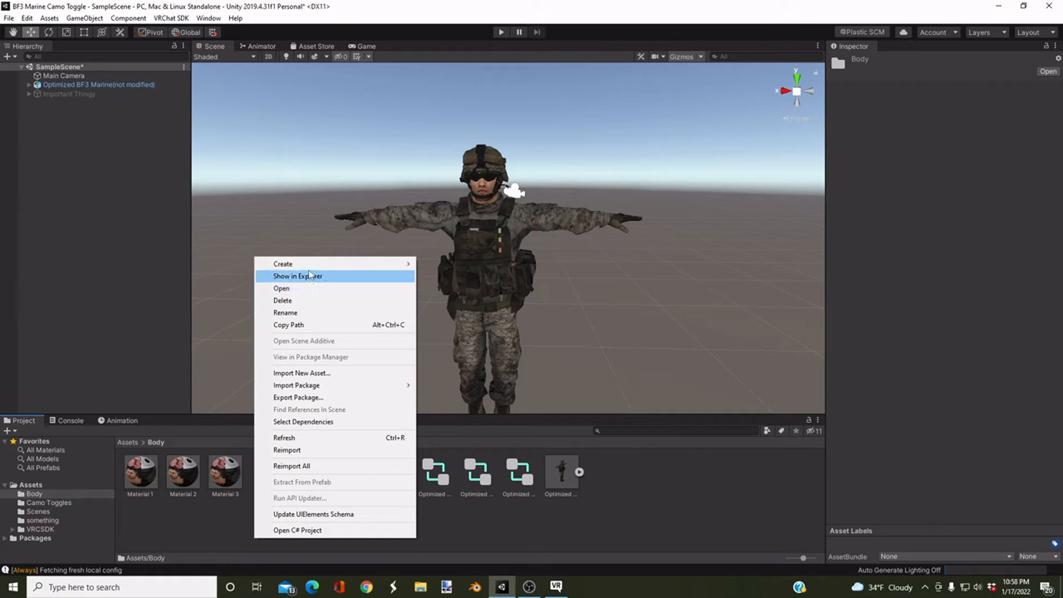
left_click(197, 497)
left_click(220, 474)
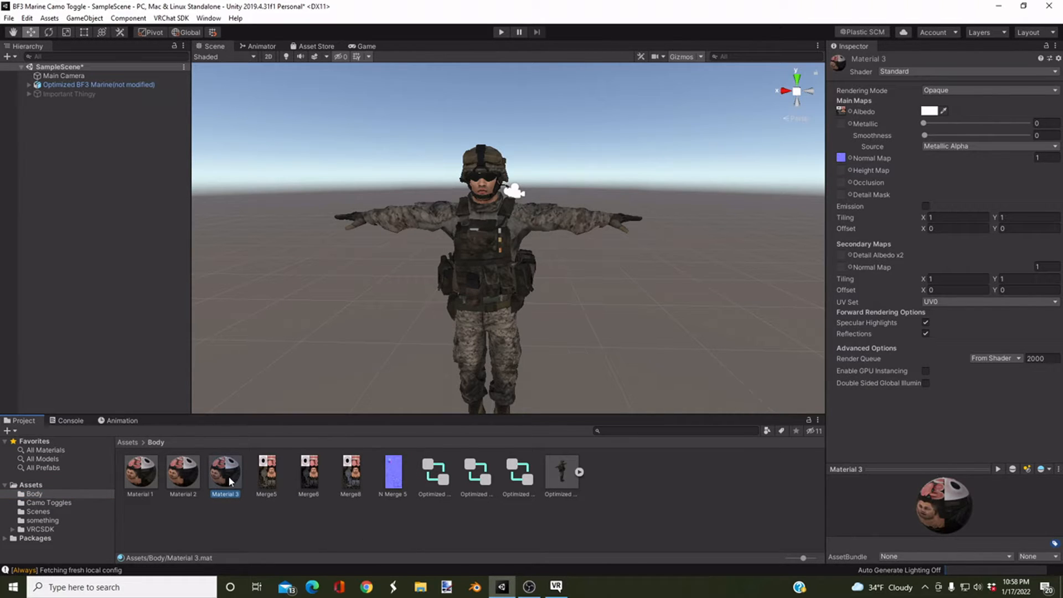
key("ctrl+d")
key("ctrl+d")
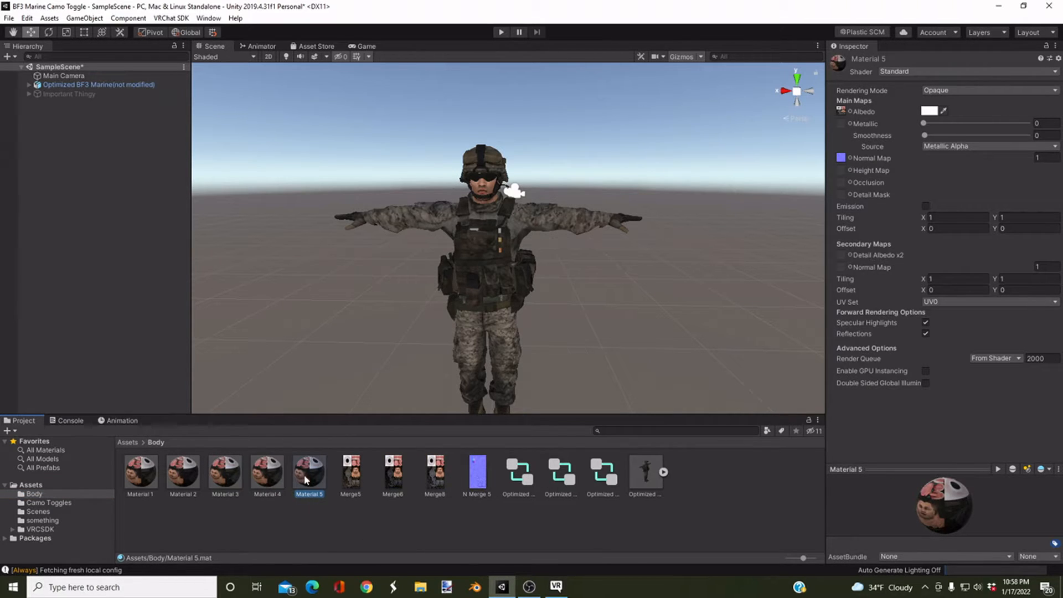
Step: Delete the surplus Material 5 from the Body folder
right_click(309, 474)
left_click(327, 238)
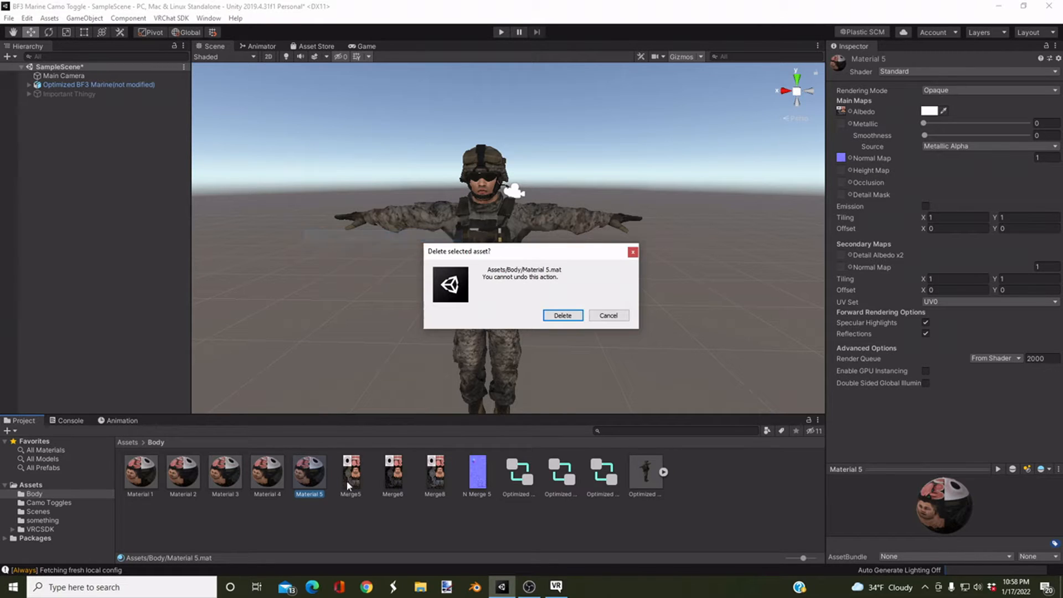
left_click(545, 317)
Step: Assign the Merge5 texture as Material 4's albedo and apply Material 4 to the marine model in the scene
left_click(275, 469)
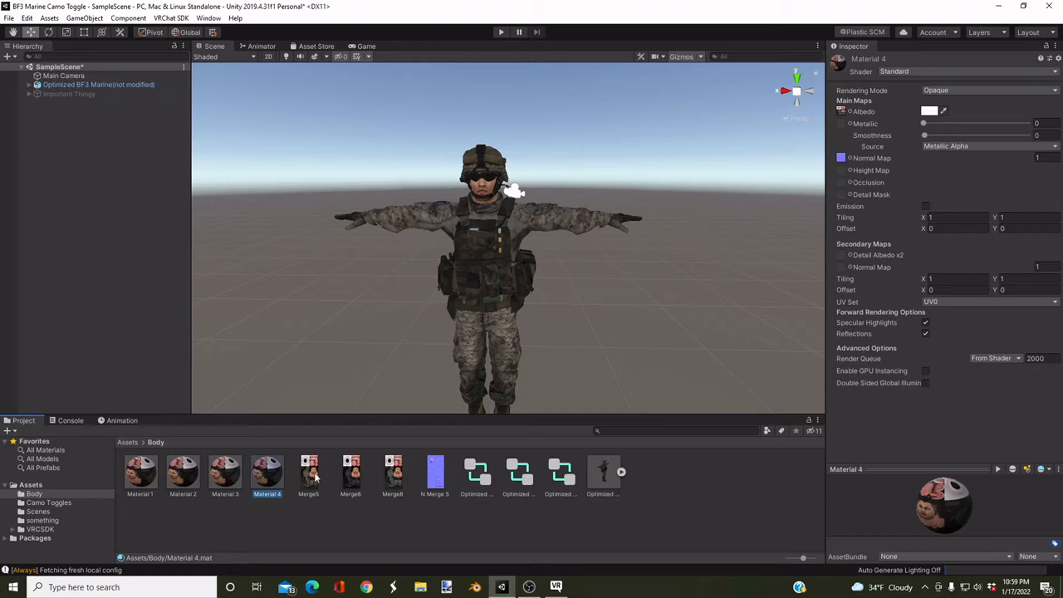
left_click_drag(315, 474, 841, 112)
left_click(272, 469)
left_click_drag(272, 472, 476, 248)
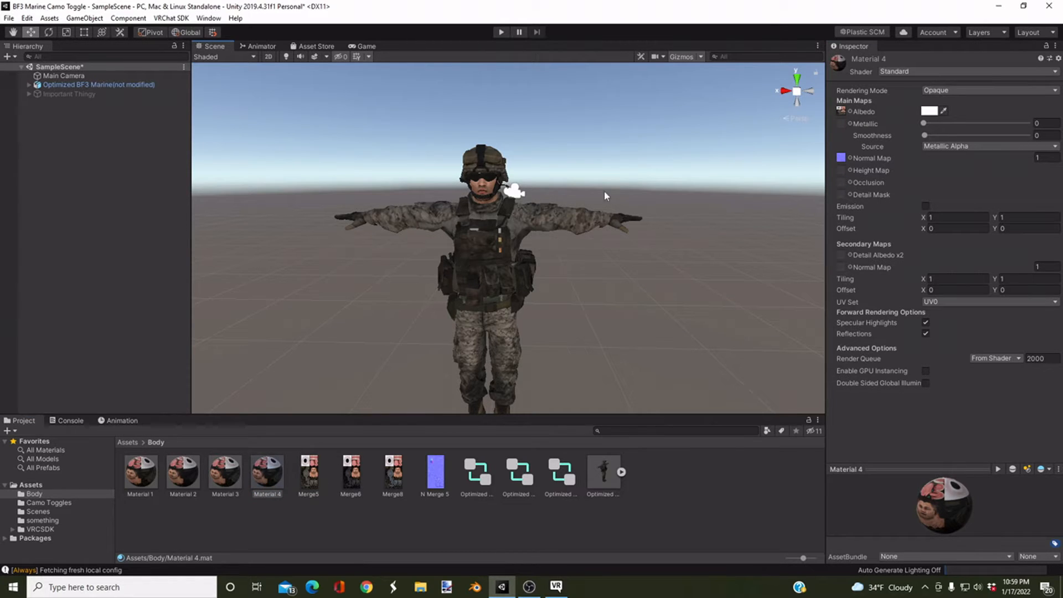
Step: Tint Material 4's albedo bright green with hex color 00FF32, trying yellow and blue tints on the way
left_click(930, 111)
left_click_drag(71, 108, 115, 67)
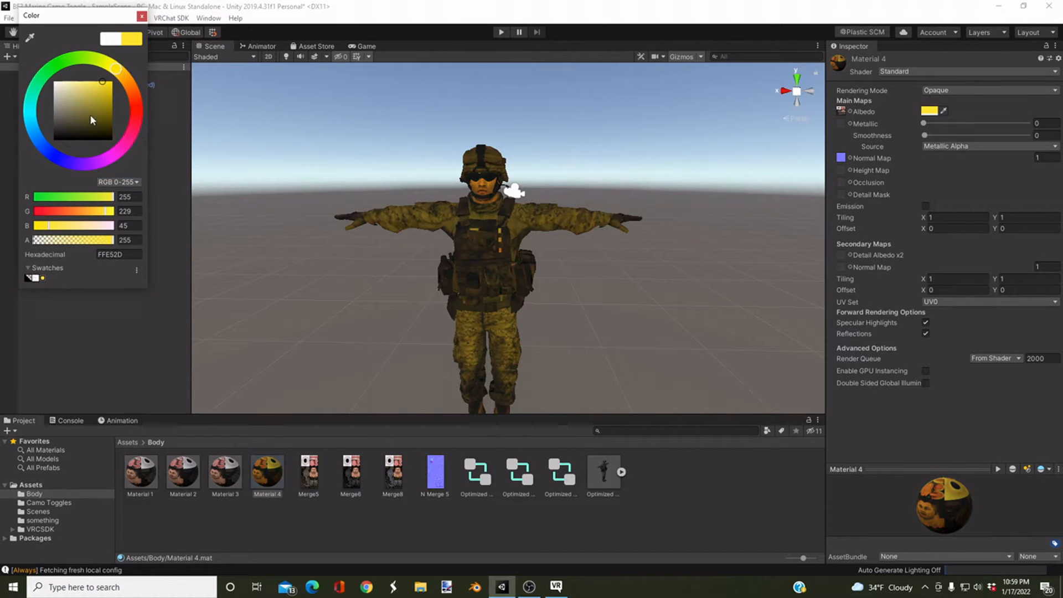
left_click_drag(91, 119, 112, 81)
left_click(54, 67)
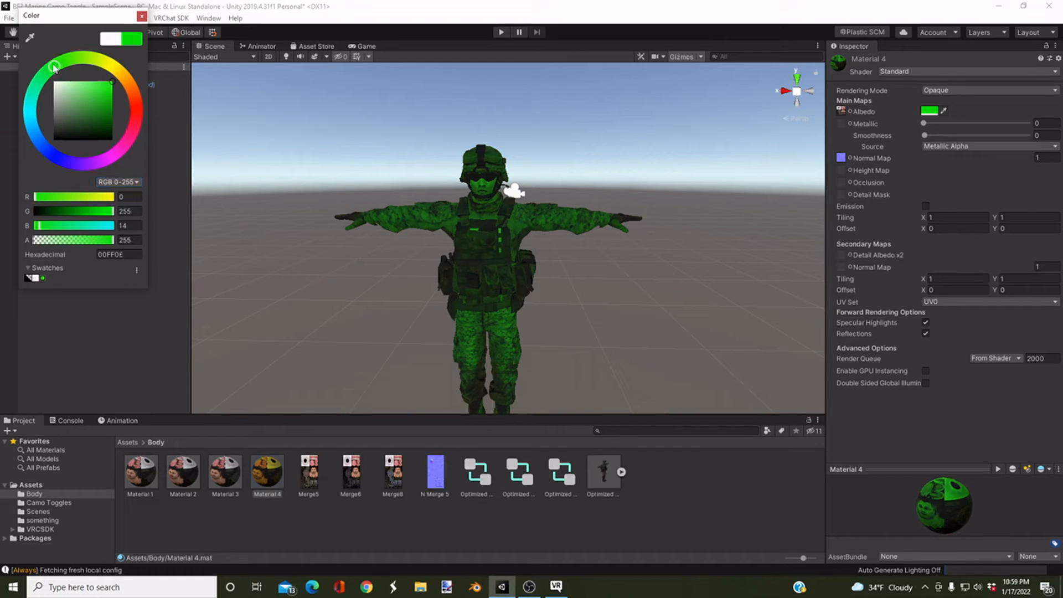
left_click(62, 160)
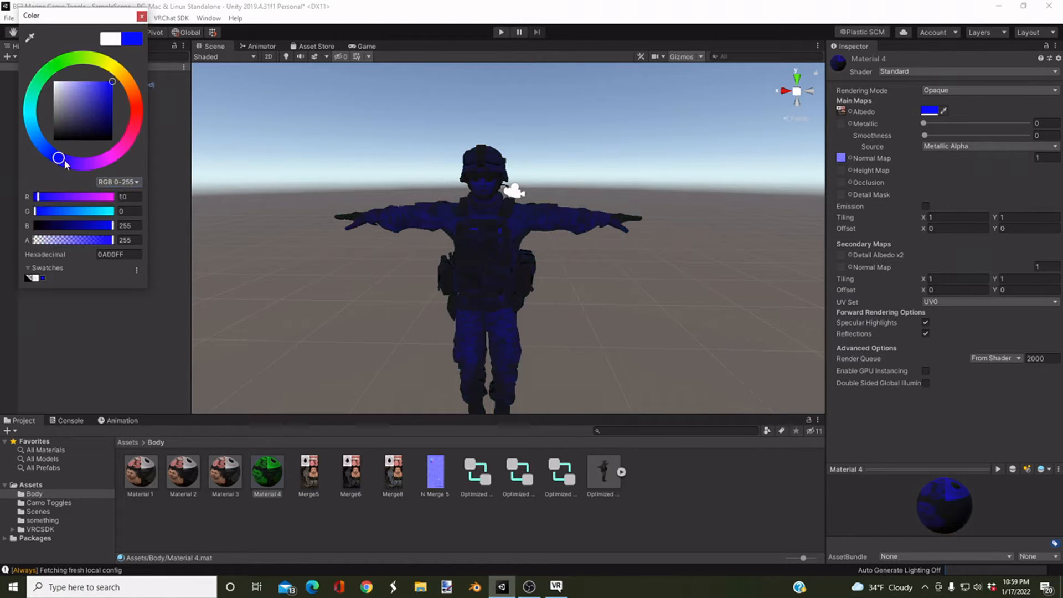
mouse_move(65, 162)
left_mouse_down()
mouse_move(28, 108)
mouse_move(49, 70)
left_mouse_up()
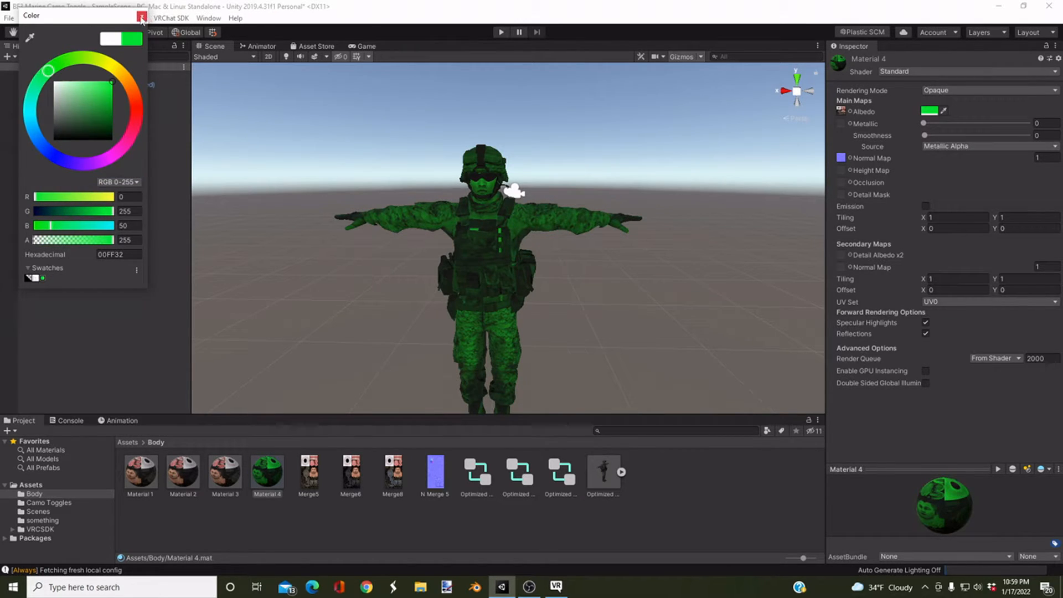
left_click(141, 16)
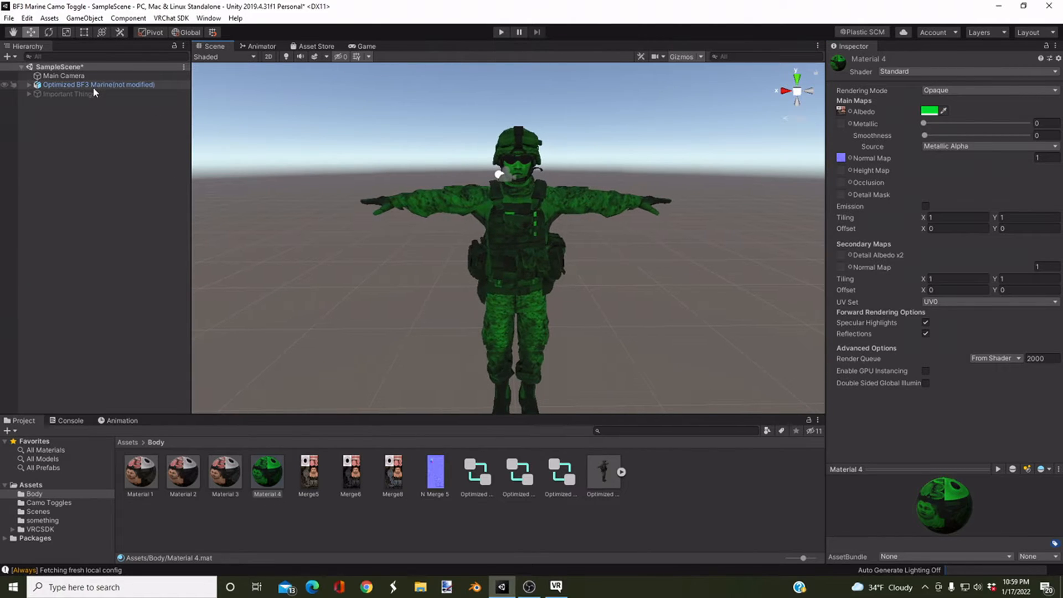
Step: Create an animation clip named Mtn Dew for the Optimized BF3 Marine object and save it in the Body folder
left_click(93, 85)
left_click(126, 421)
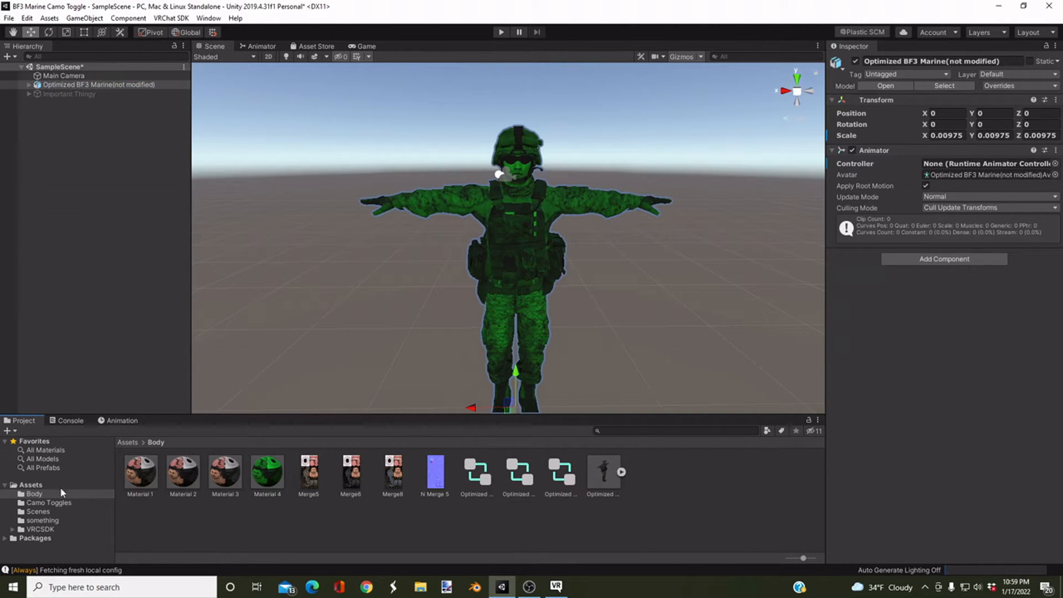
left_click(109, 422)
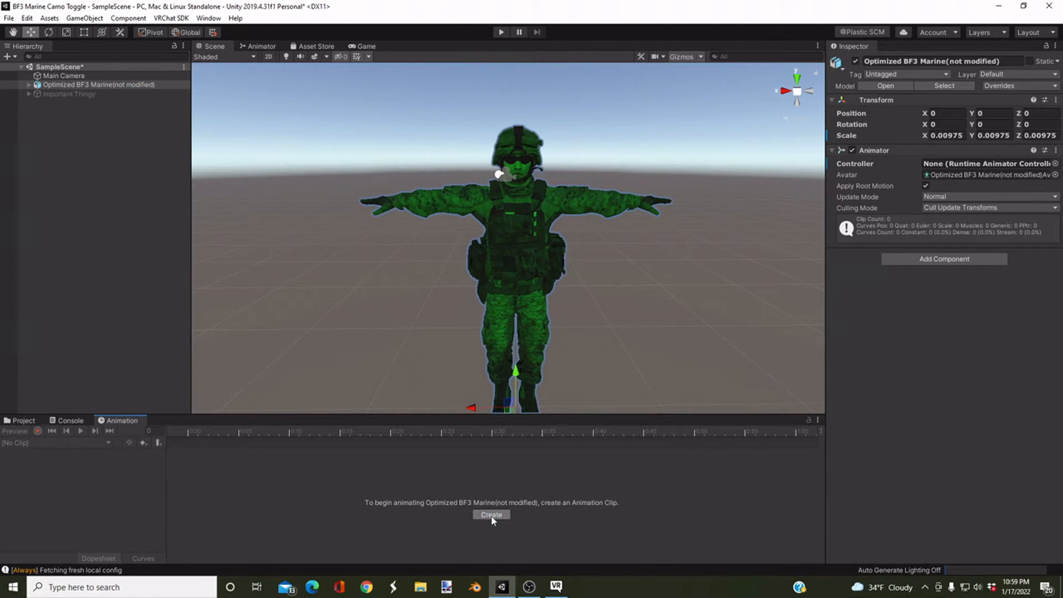
left_click(491, 516)
type("Mtn Dew")
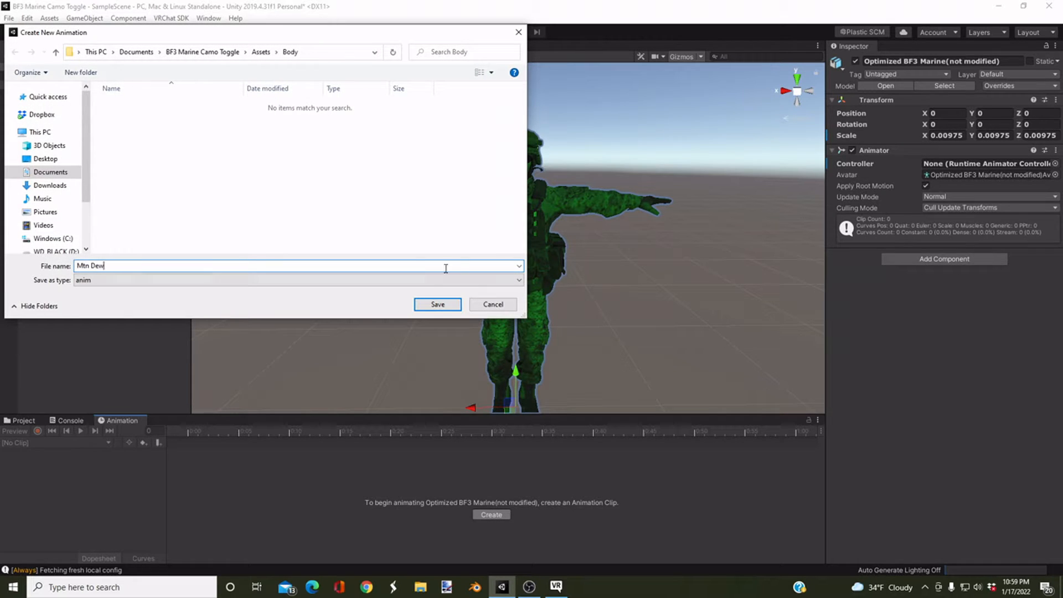
left_click(437, 304)
Step: Add the material reference property of marine1.002's Skinned Mesh Renderer to the Mtn Dew clip
left_click(135, 463)
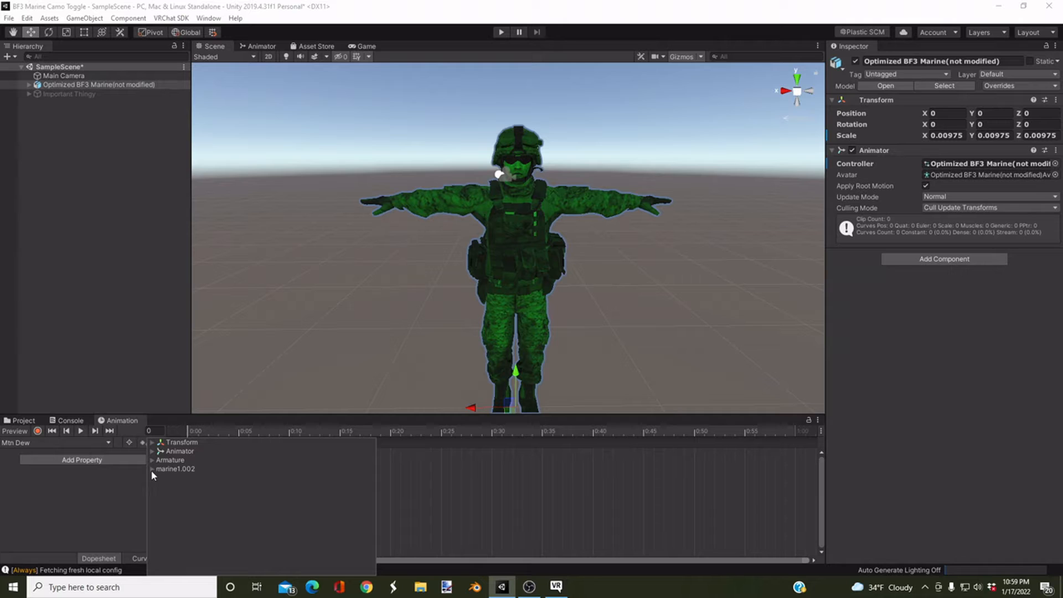
left_click(152, 469)
left_click(158, 494)
scroll(196, 529, "down", 2)
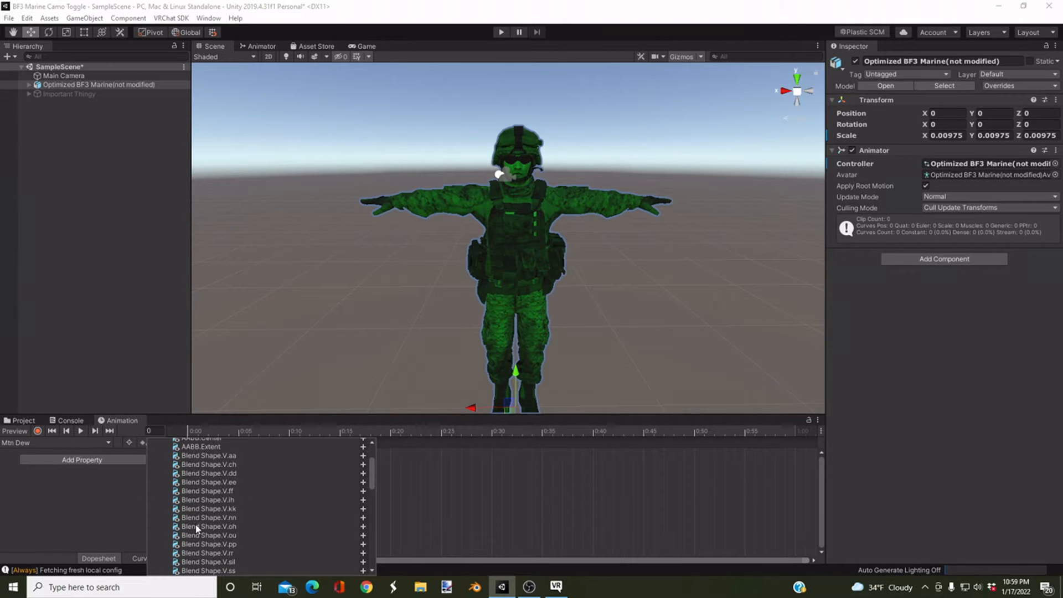
scroll(197, 528, "down", 3)
left_click(358, 542)
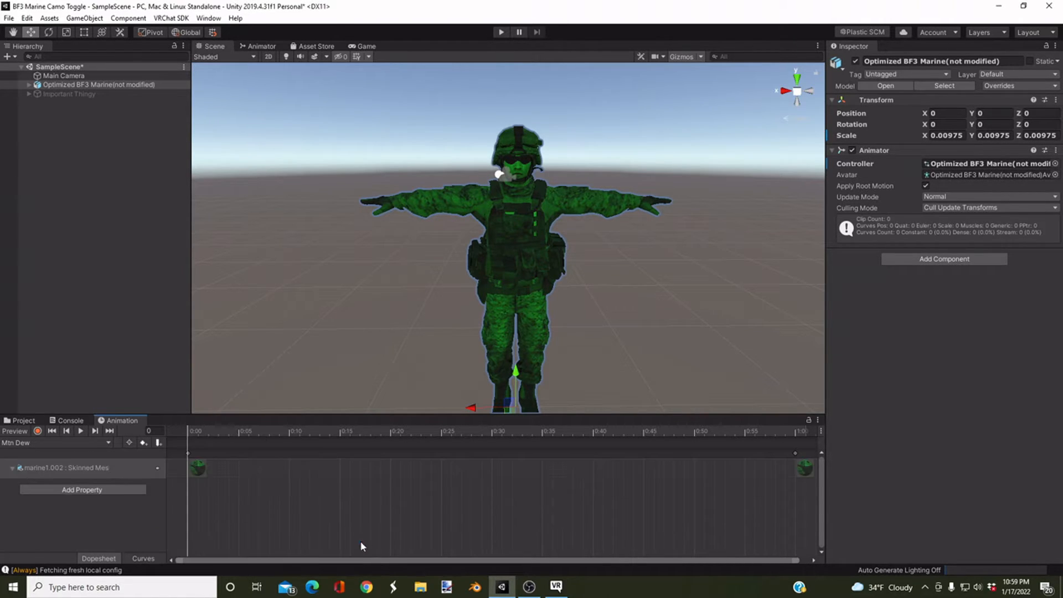
Step: Delete the material property's end keyframe at 1:00 in the Mtn Dew clip
left_click(12, 469)
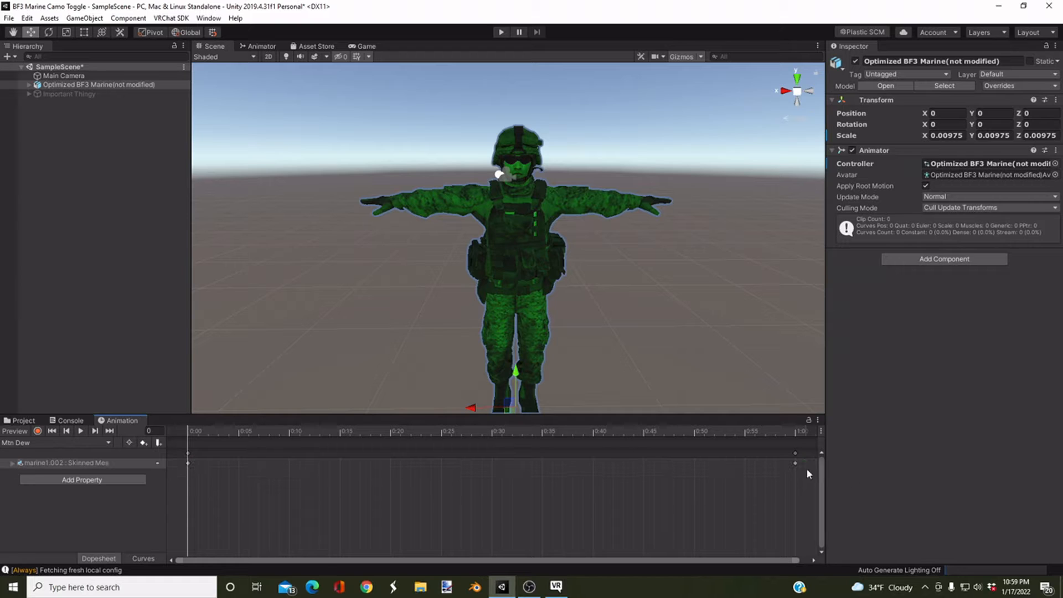
right_click(795, 462)
left_click(825, 481)
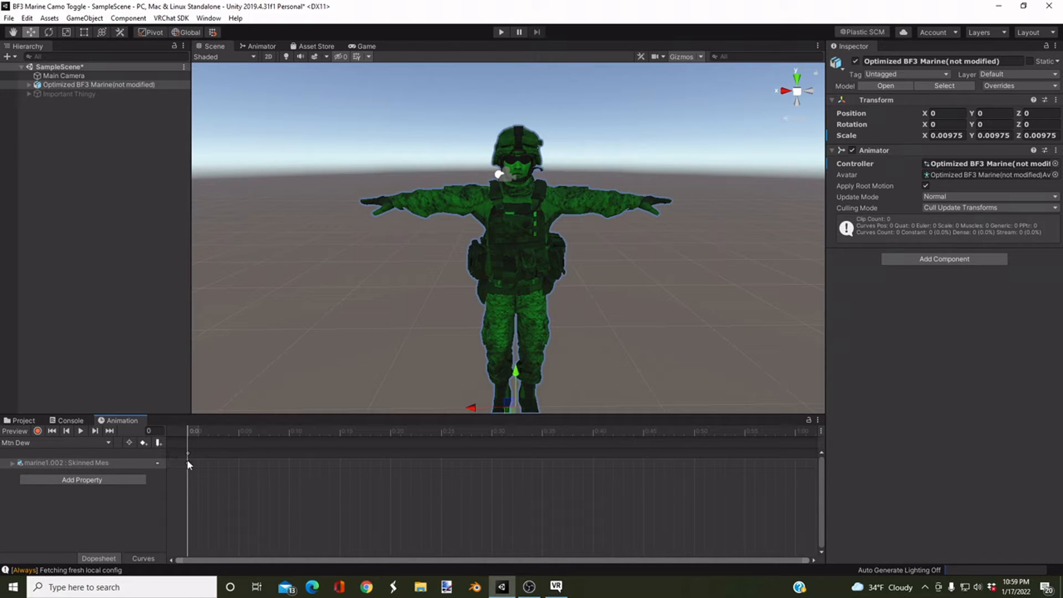
Step: Preview the start of the Mtn Dew clip, and run and stop Play mode to reset the marine's pose
left_click(188, 430)
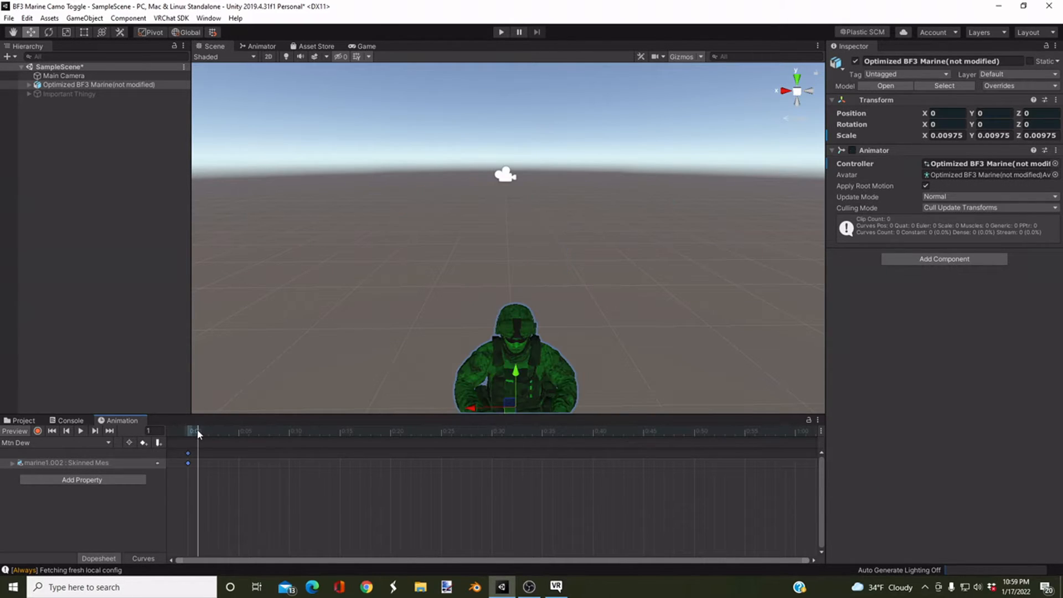
left_click(500, 33)
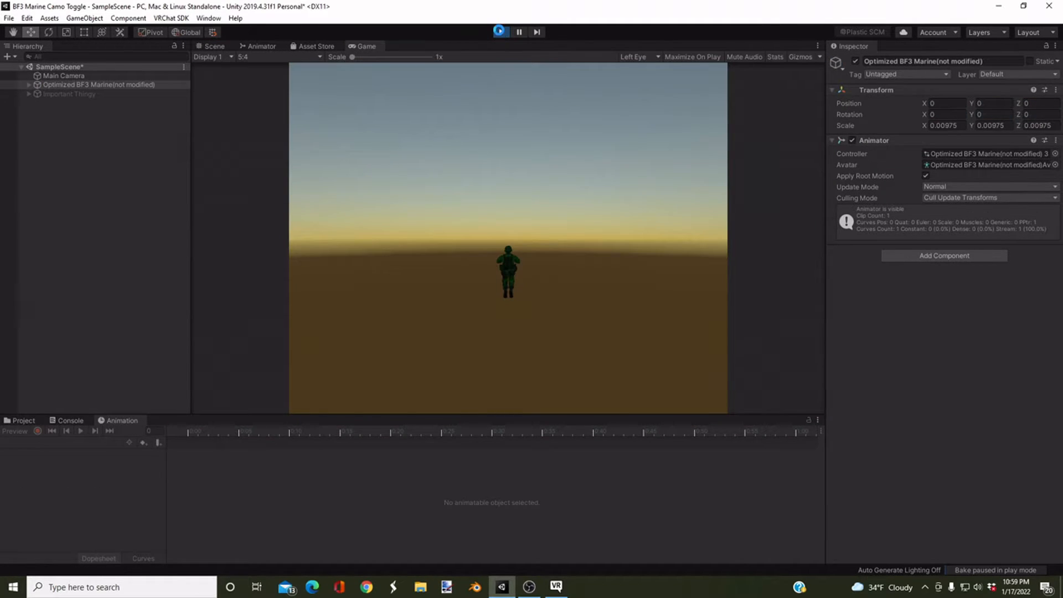
left_click(501, 33)
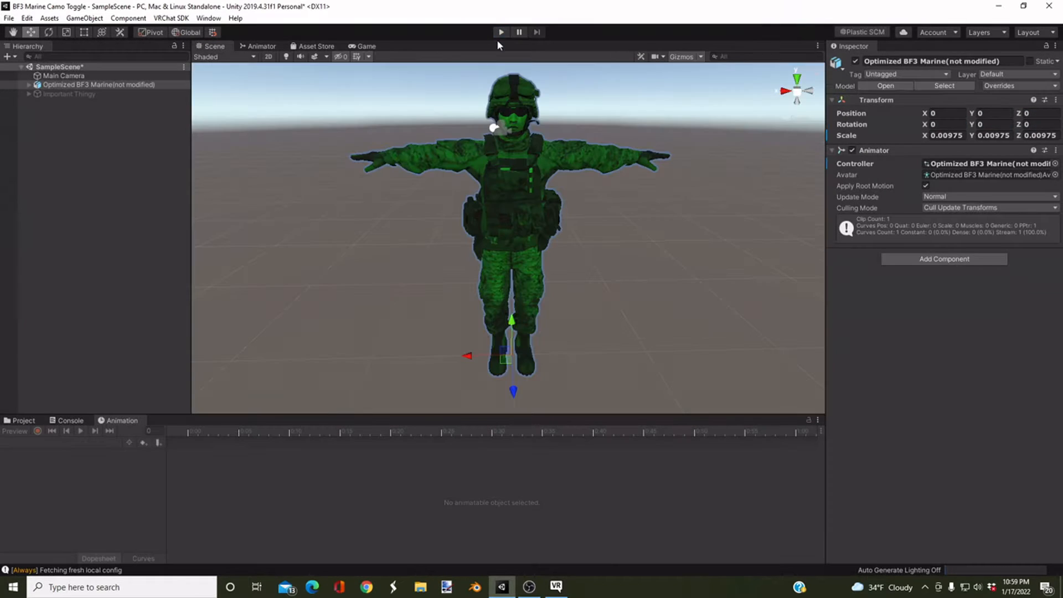
Step: Set the marine's Animator controller to None
left_click(1054, 164)
left_click(100, 104)
left_click(335, 68)
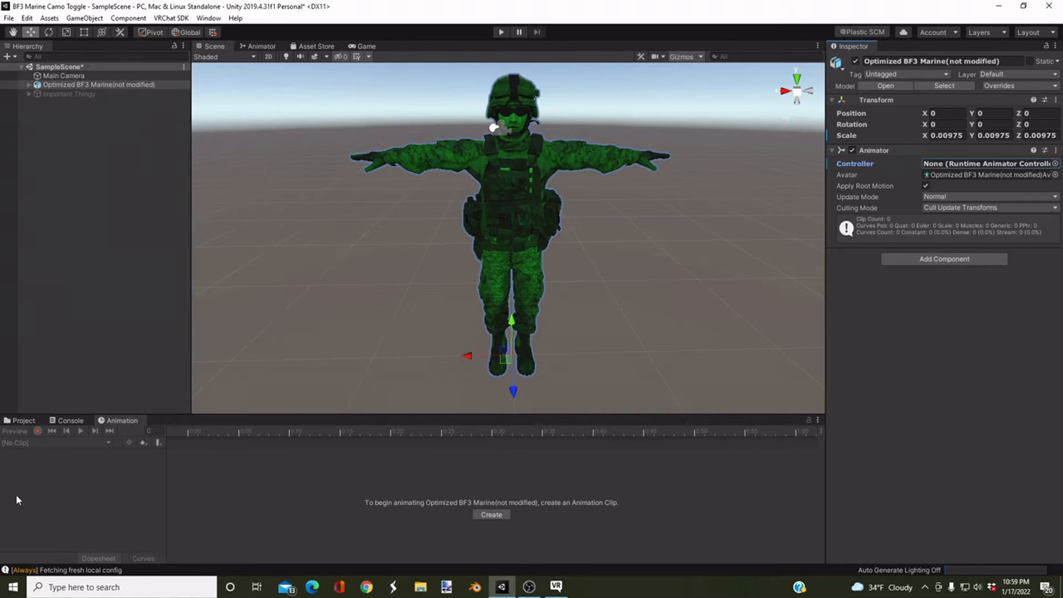
Step: Apply Material 1 from the Body folder to the marine model in the scene
left_click(24, 421)
right_click_drag(399, 310, 420, 279)
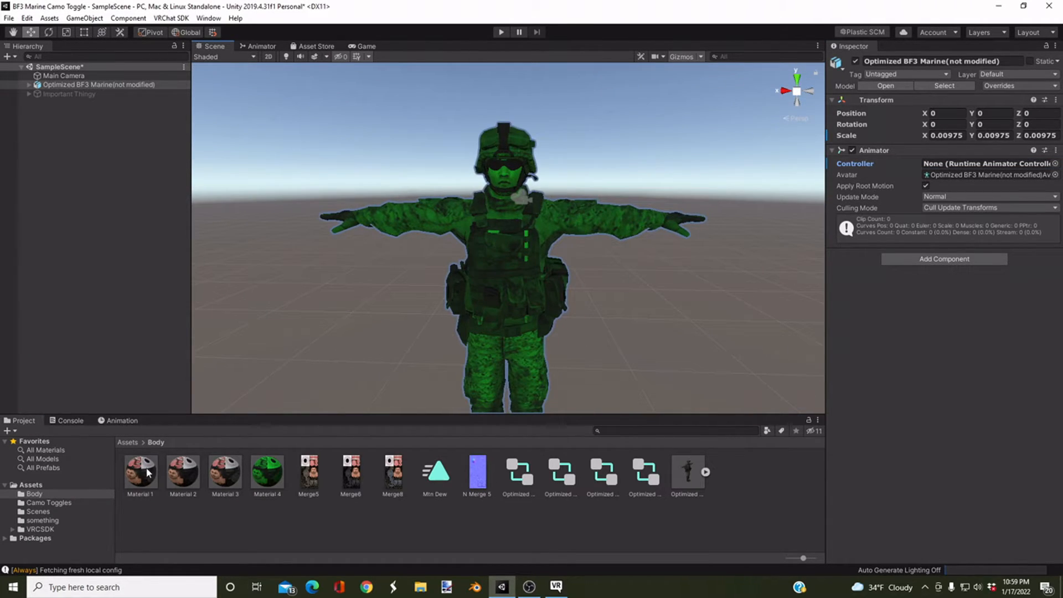
scroll(475, 277, "down", 5)
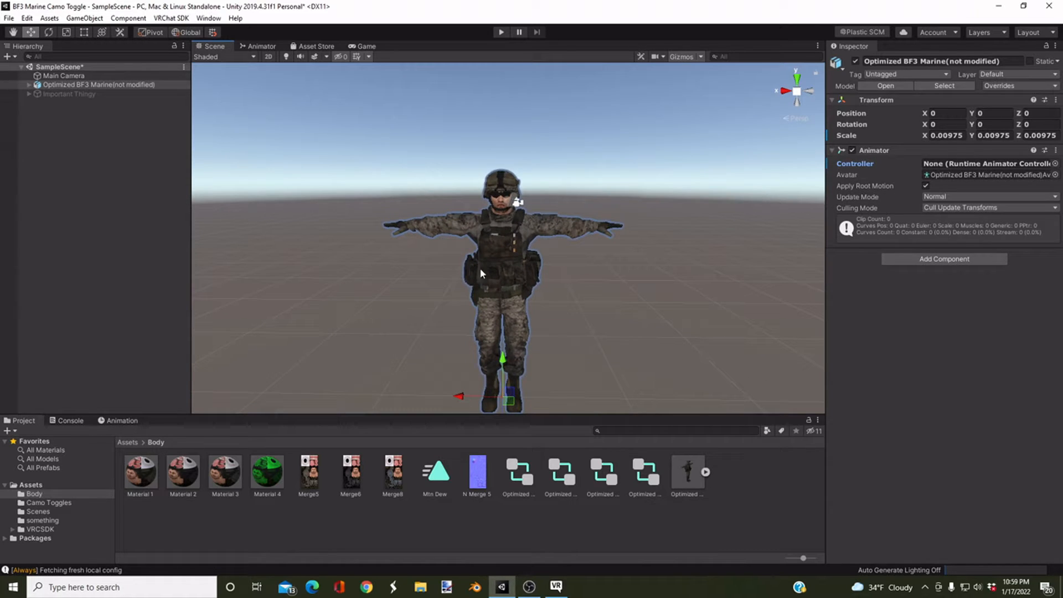
scroll(480, 268, "up", 3)
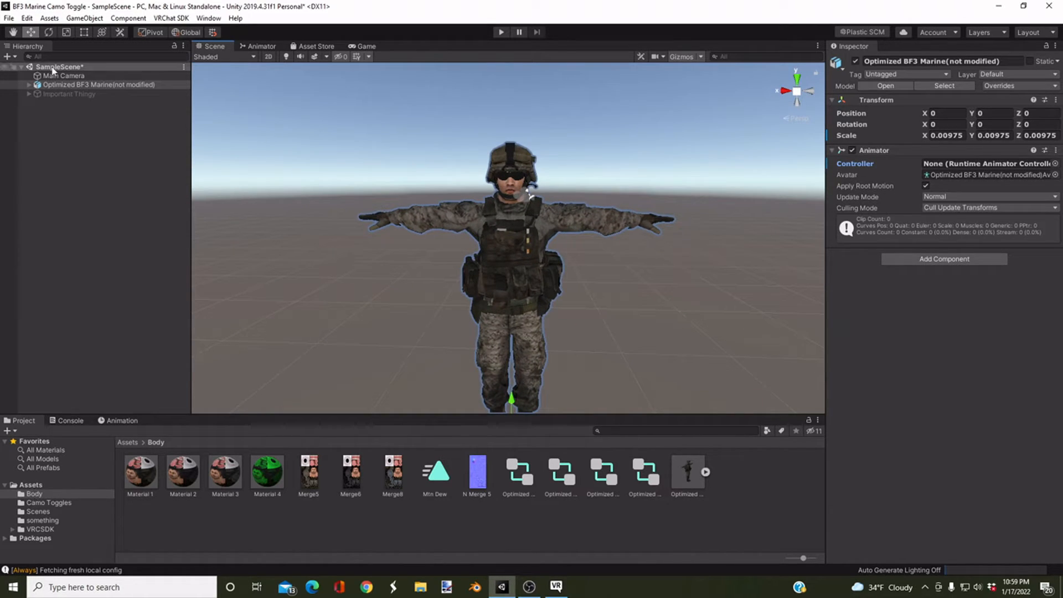
right_click_drag(429, 266, 433, 267)
Step: Move the Mtn Dew clip into Camo Toggles and delete the Optimized BF3 Marine animator controller from that folder
left_click_drag(435, 473, 47, 507)
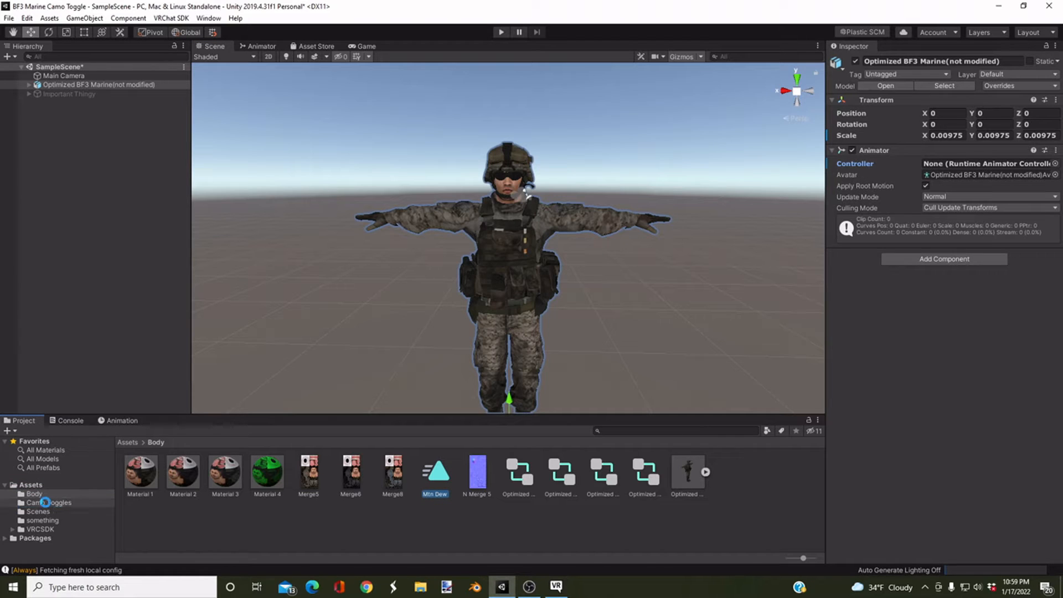
left_click(47, 505)
right_click(263, 483)
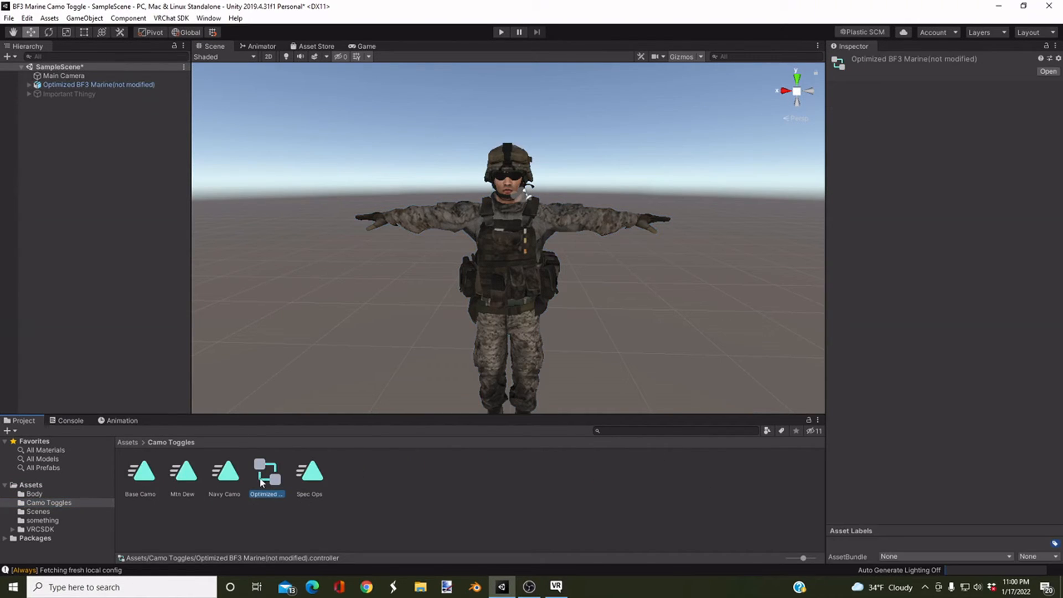
left_click(332, 240)
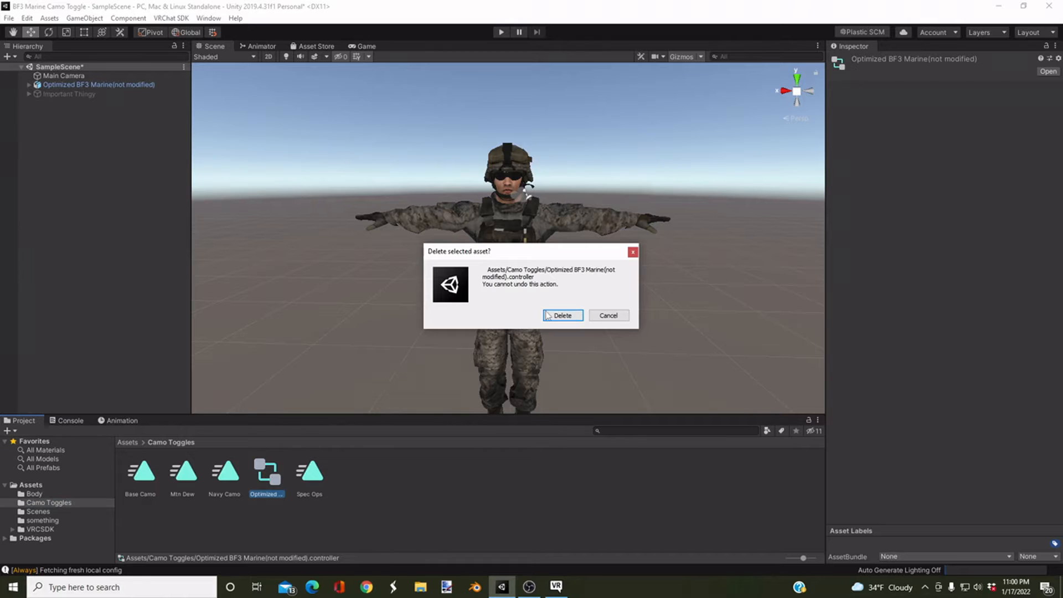
left_click(563, 315)
scroll(391, 340, "up", 2, "alt")
scroll(390, 341, "down", 1, "alt")
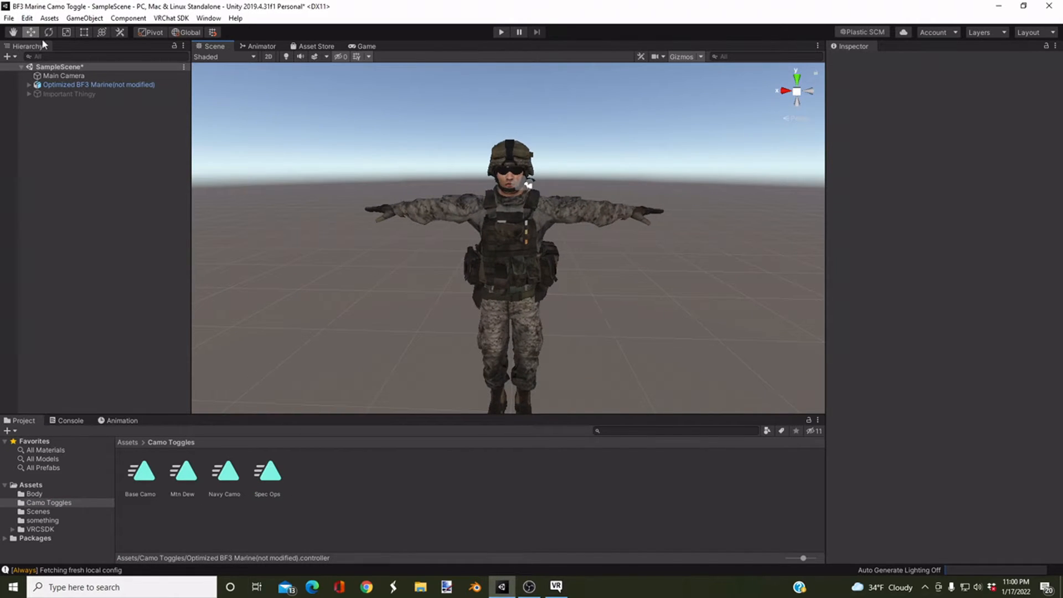
Step: Add a VRC Avatar Descriptor component to the Optimized BF3 Marine object
left_click(94, 85)
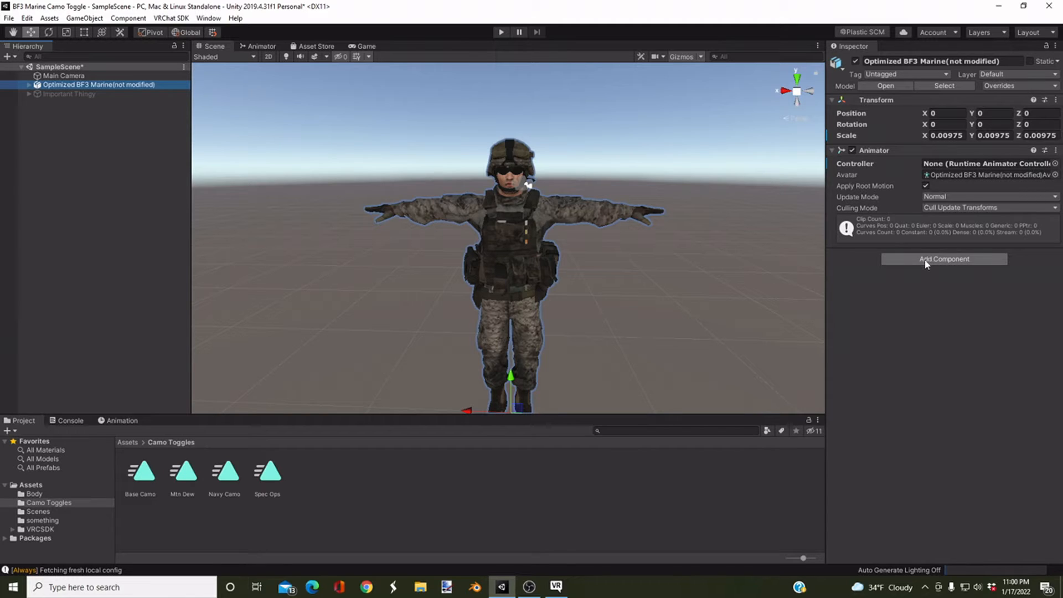
left_click(920, 281)
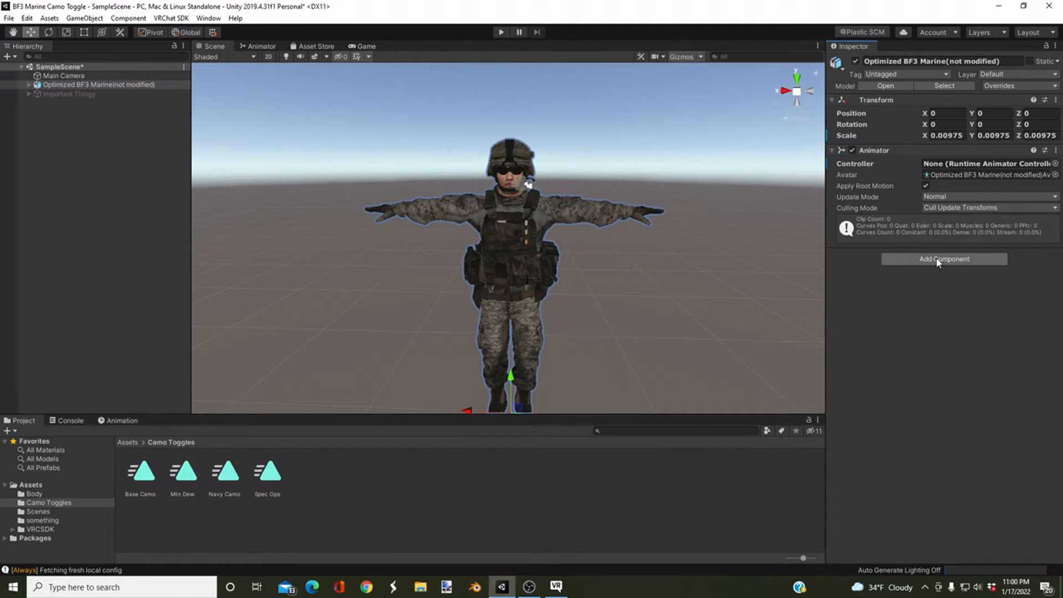
left_click(938, 260)
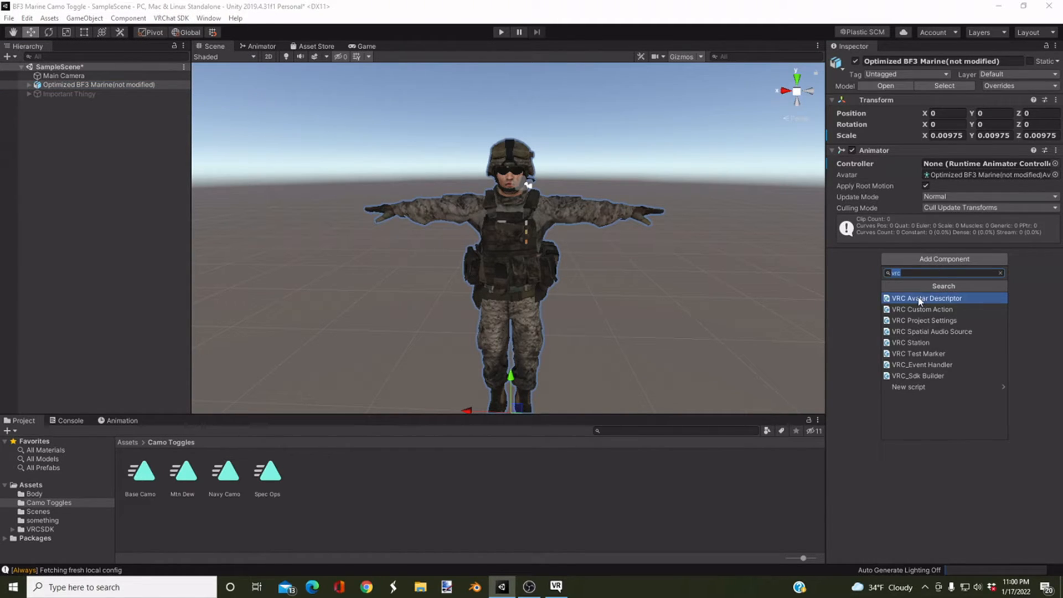
type("vrc avatar")
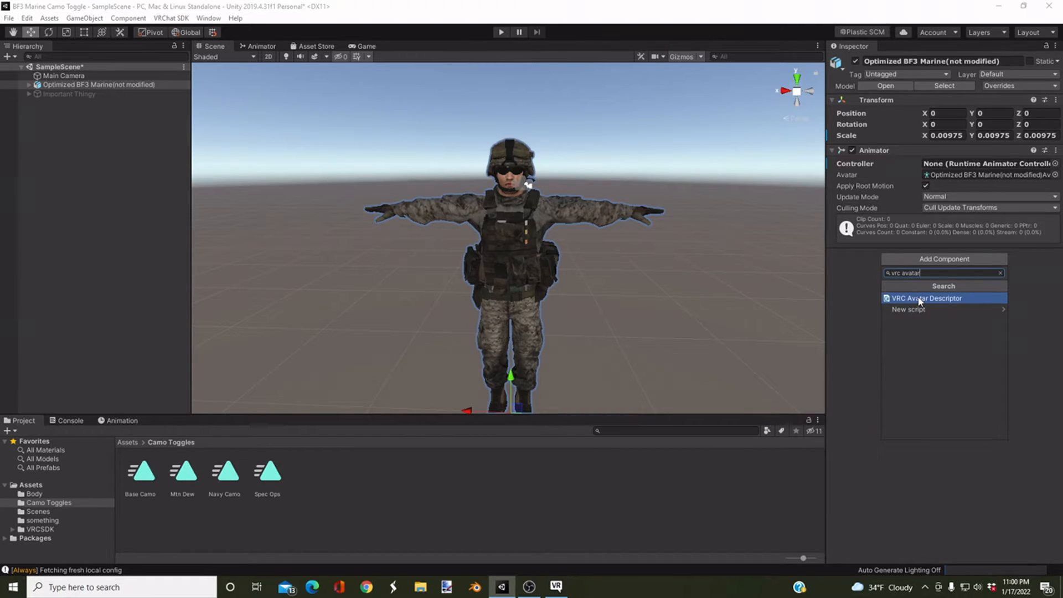
left_click(920, 299)
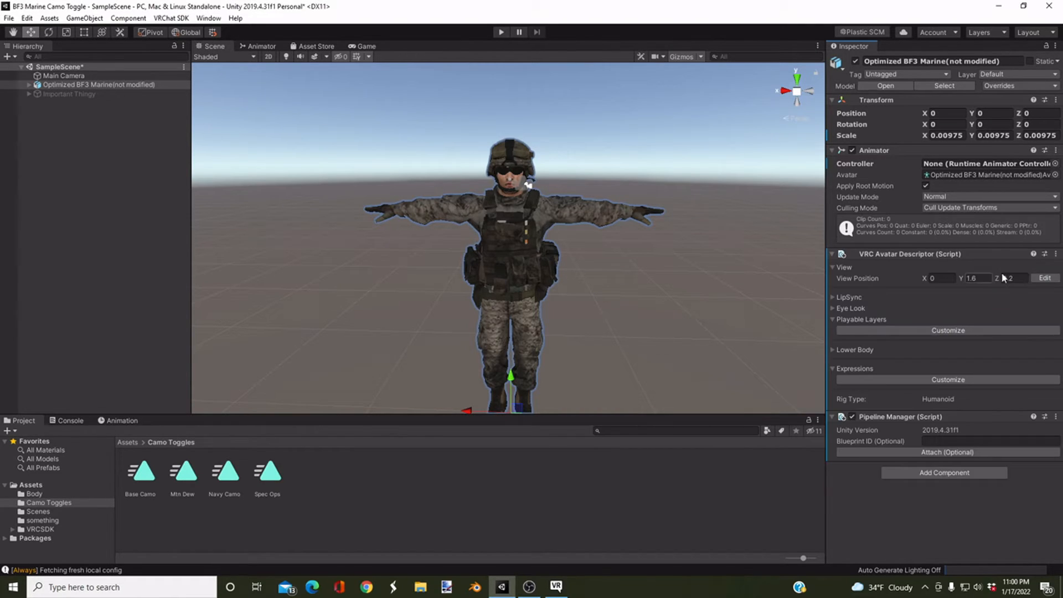
Step: Place the avatar's view position between the marine's eyes, at about Y 1.6457 and Z 0.12
left_click(1044, 278)
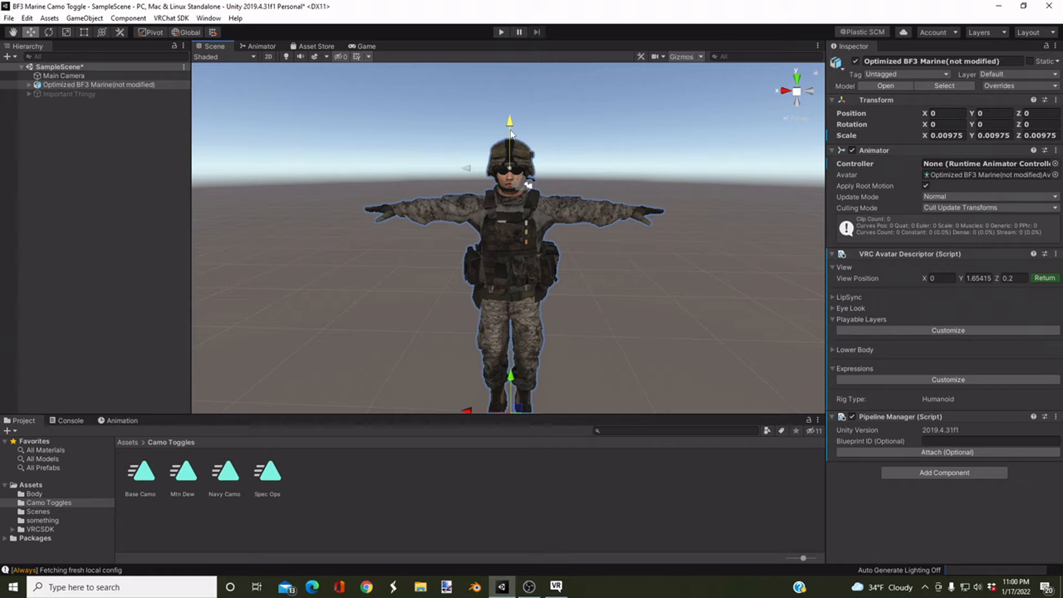
left_click_drag(513, 142, 513, 136)
right_click_drag(512, 135, 521, 196)
left_click_drag(511, 215, 540, 216)
left_click_drag(581, 168, 582, 165)
right_click_drag(437, 271, 653, 274)
Step: Customize the avatar's playable layers with a non-default FX slot and create an animator controller named FX in Camo Toggles
left_click(873, 332)
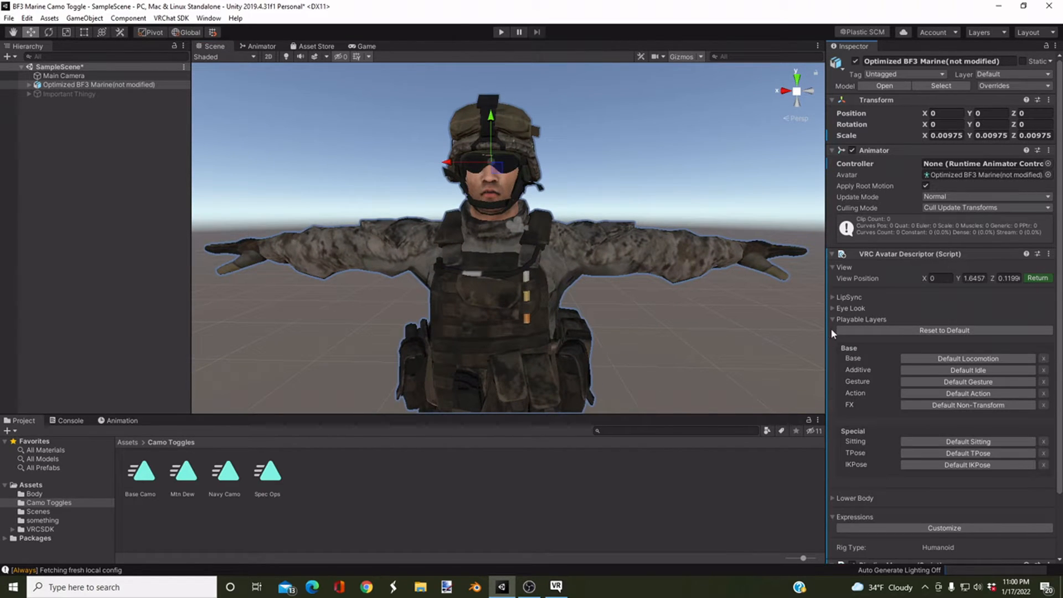
left_click(925, 407)
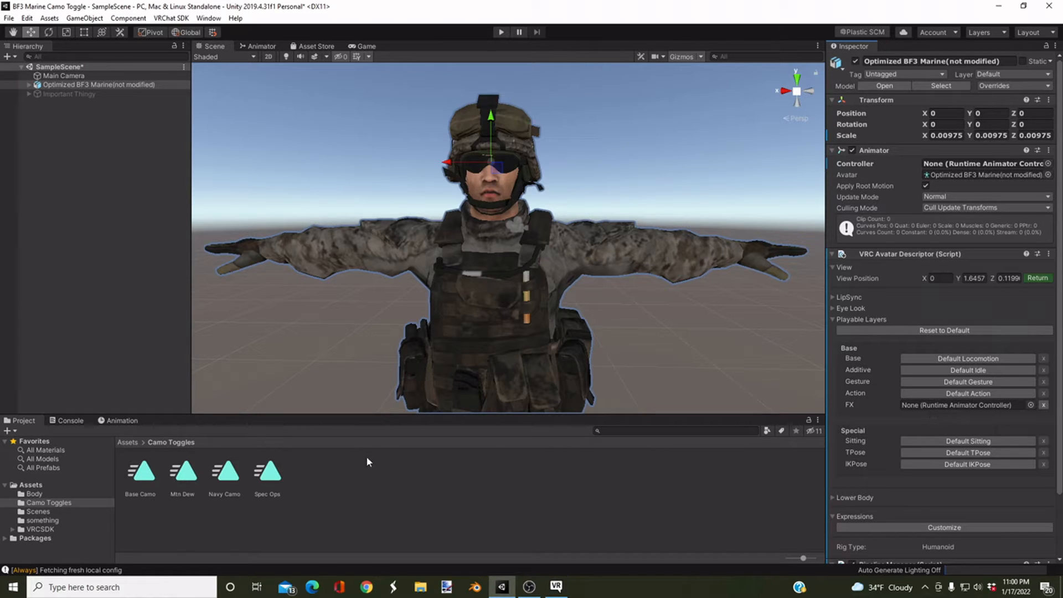
right_click(348, 485)
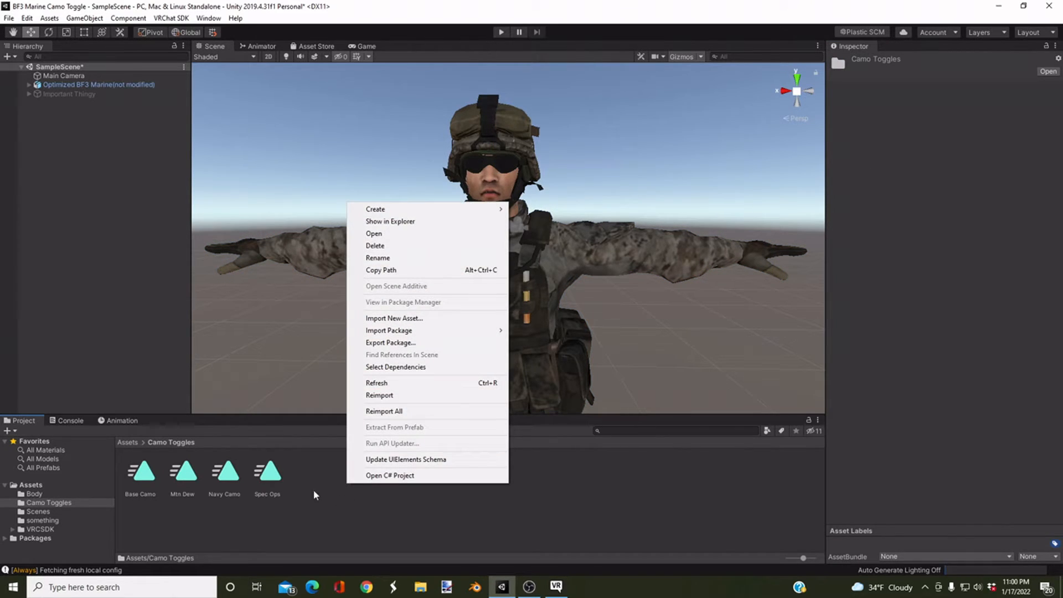
mouse_move(410, 211)
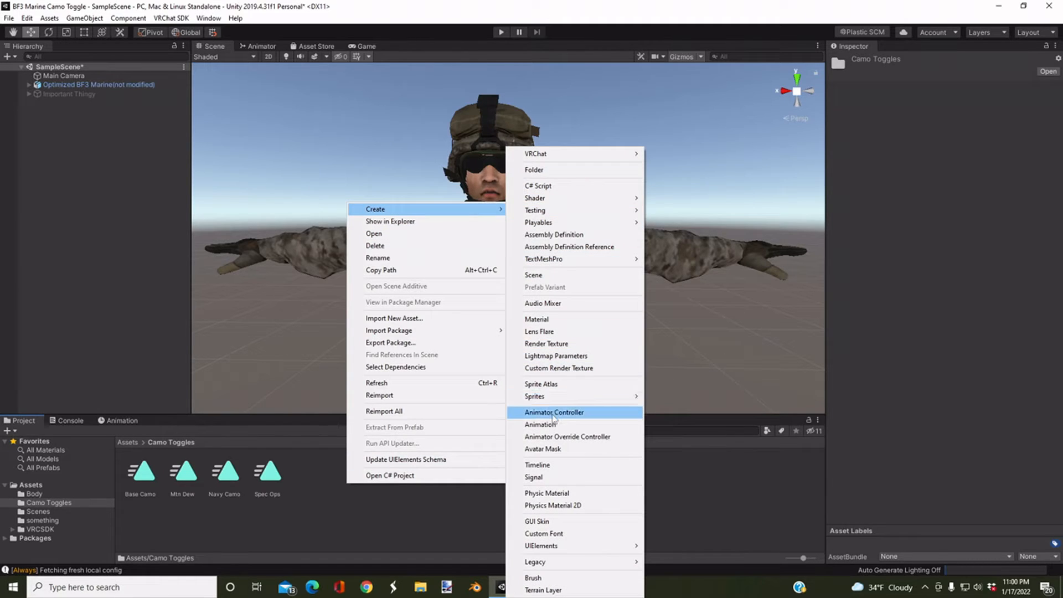
left_click(546, 417)
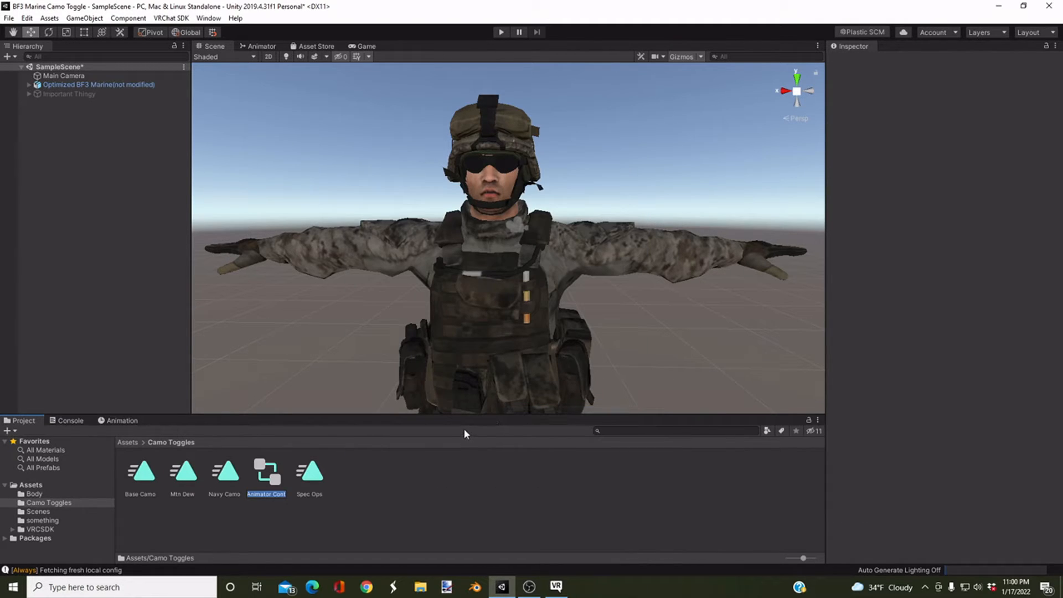
type("FX")
key("Return")
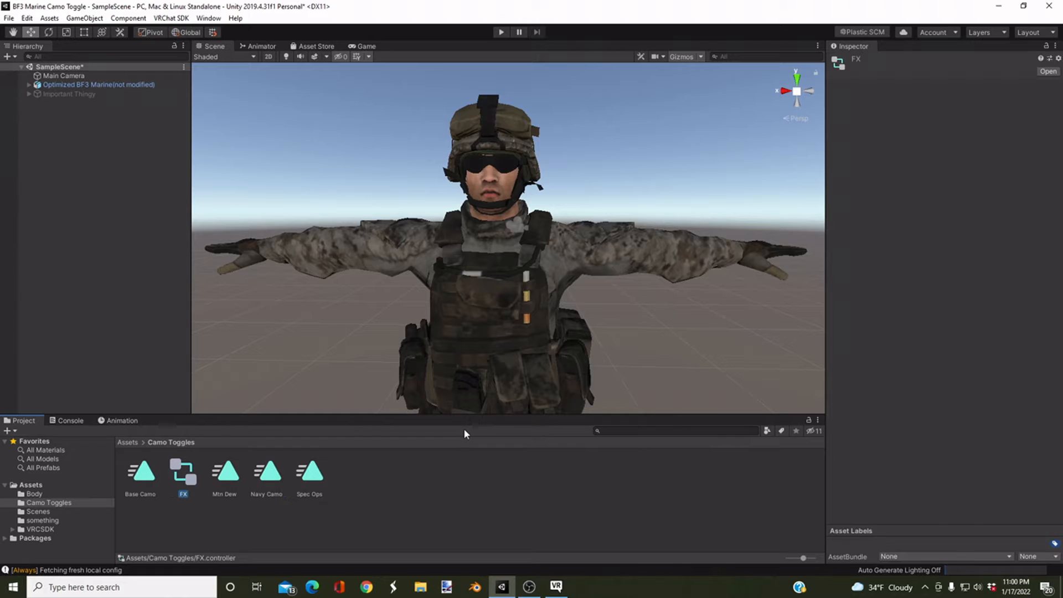
Step: Assign the FX controller to the marine avatar's FX playable layer and switch its Expressions to custom
left_click(78, 85)
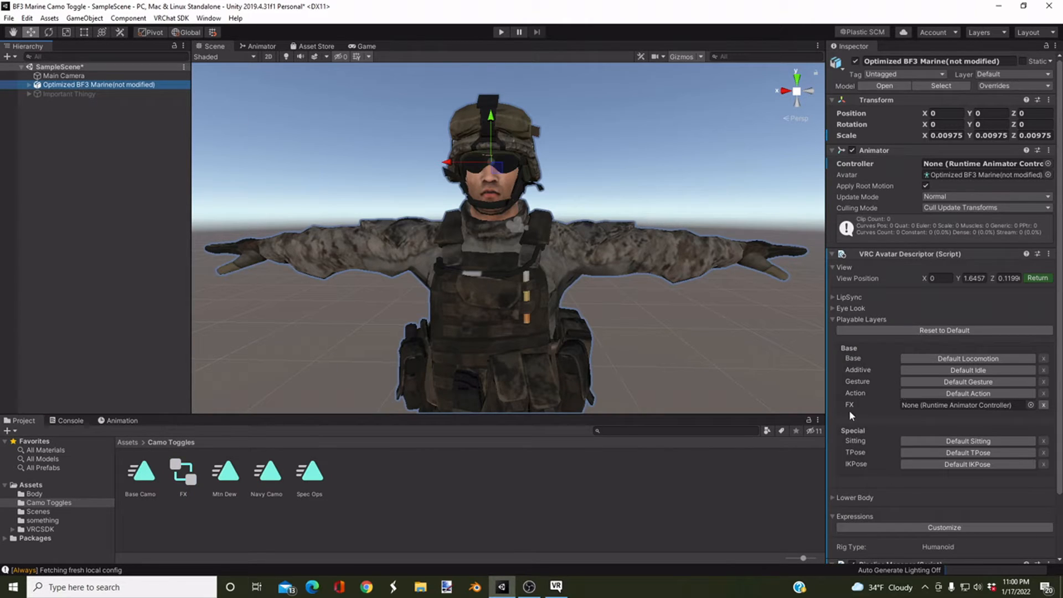
left_click_drag(184, 473, 922, 401)
scroll(924, 393, "down", 3)
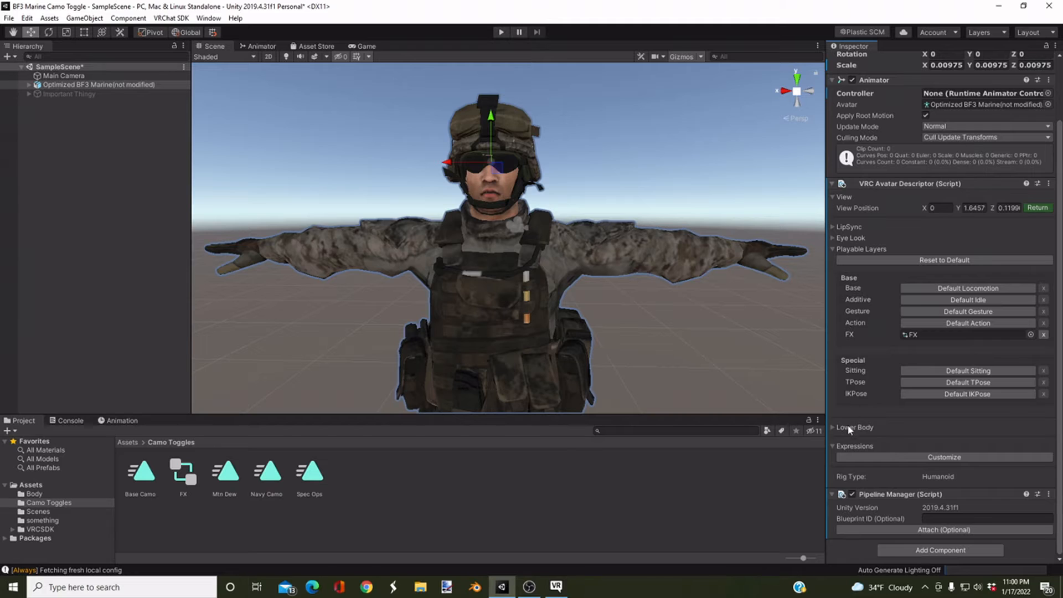
left_click(847, 457)
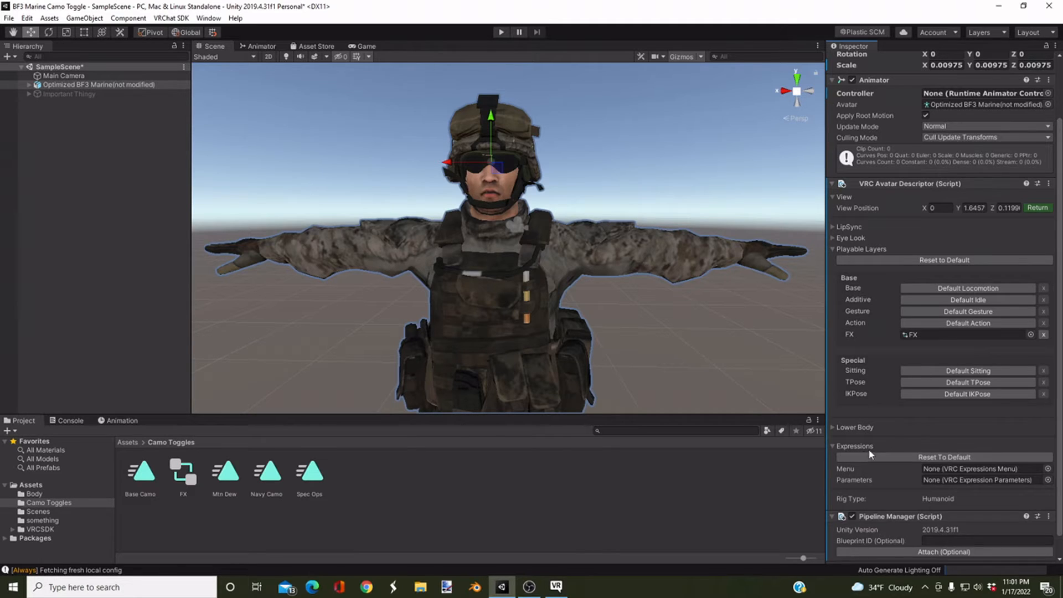
scroll(857, 454, "down", 1)
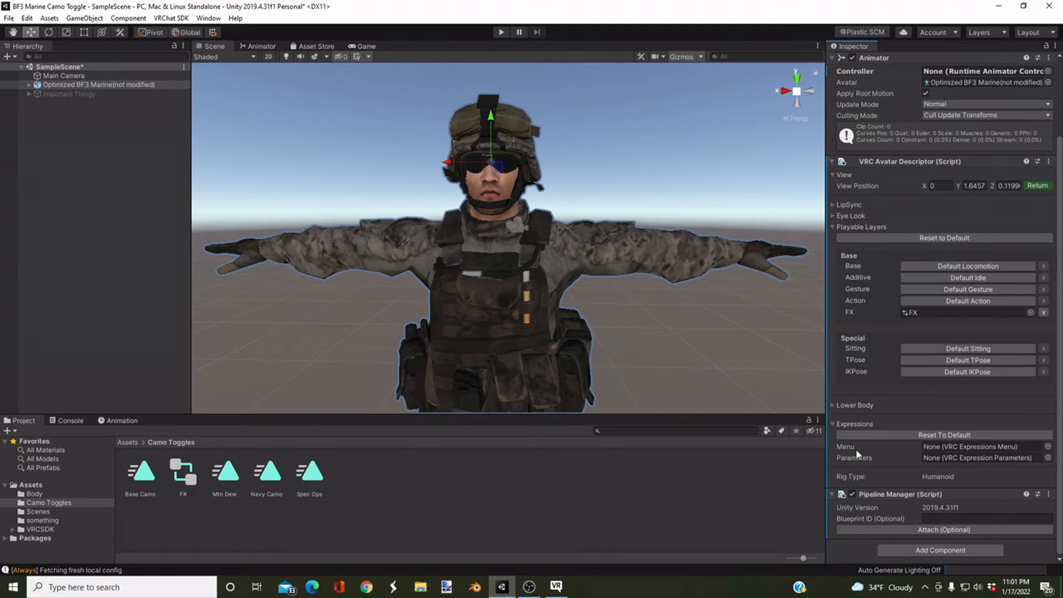
right_click(397, 479)
mouse_move(510, 210)
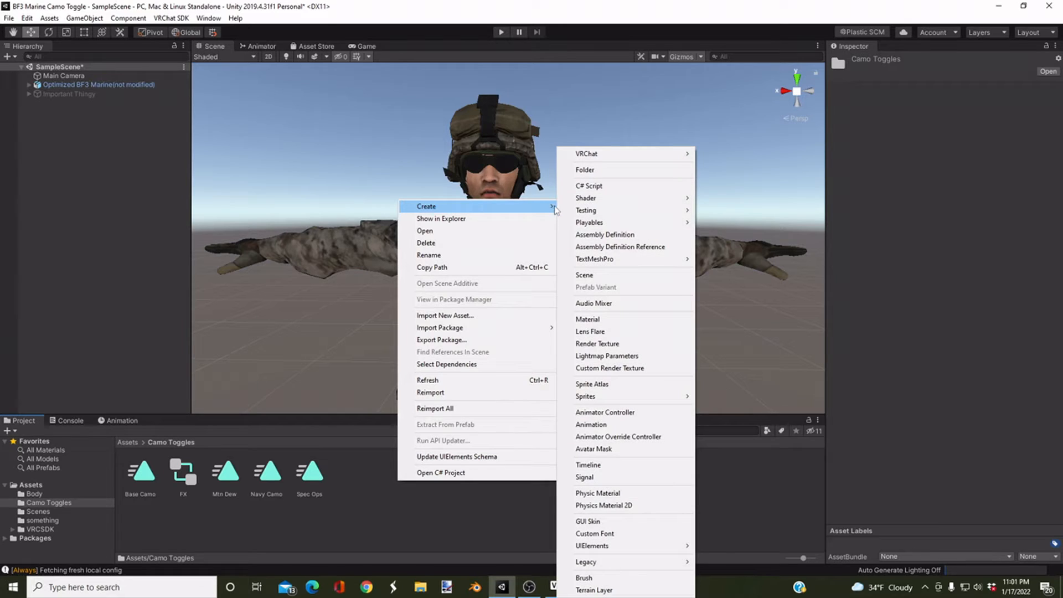
left_click(392, 449)
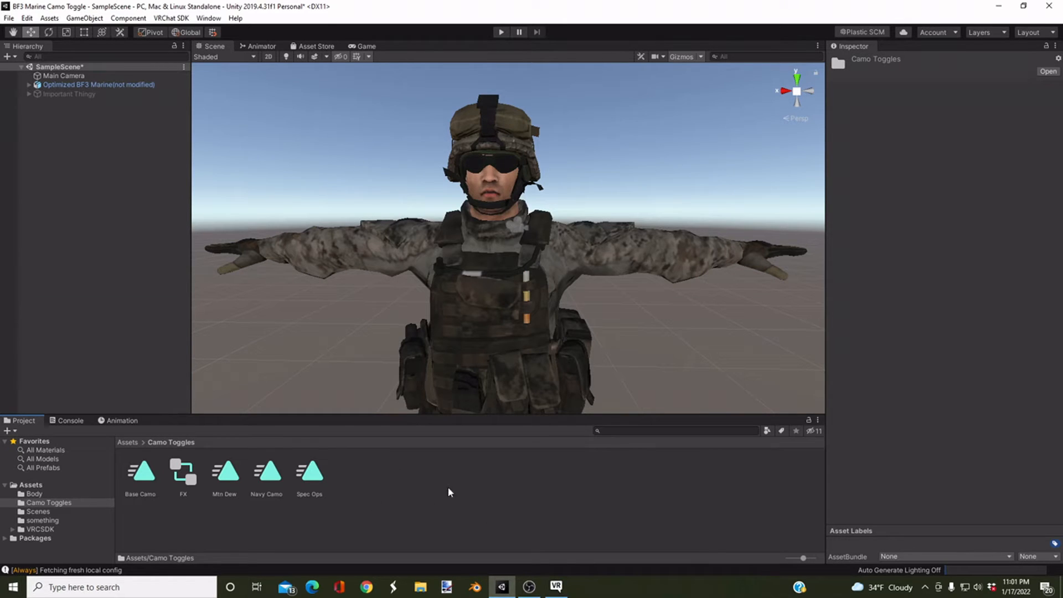
Step: Create a VRChat Expression Parameters asset in the Camo Toggles folder
right_click(410, 486)
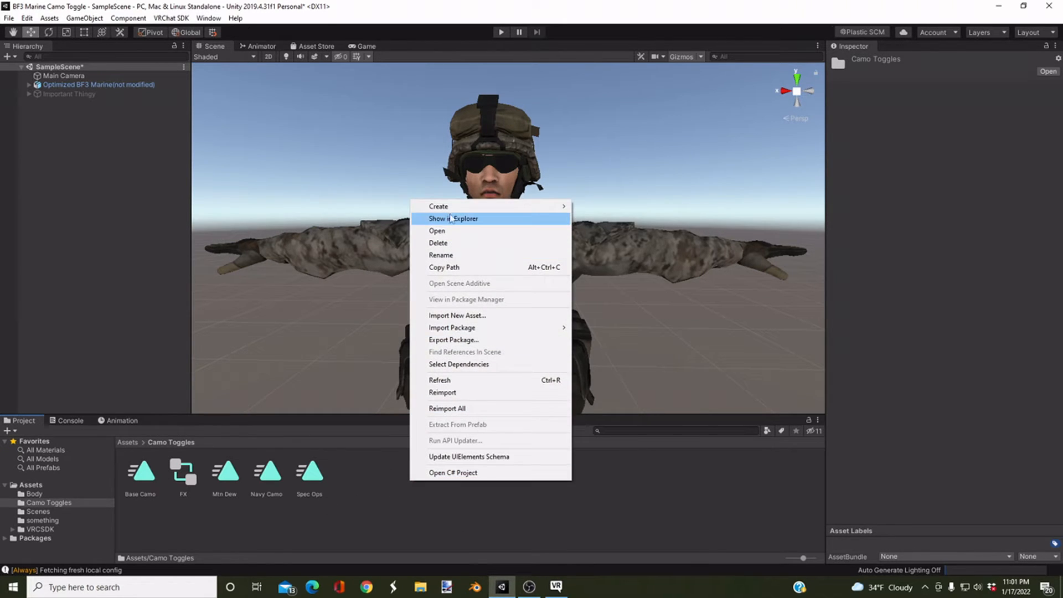
mouse_move(451, 206)
mouse_move(606, 157)
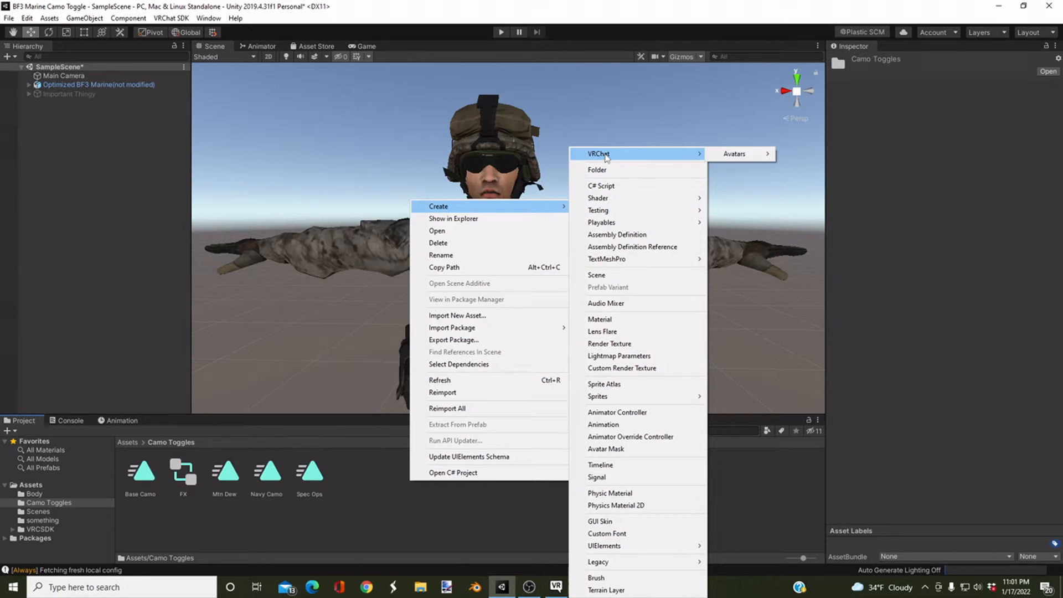
mouse_move(723, 158)
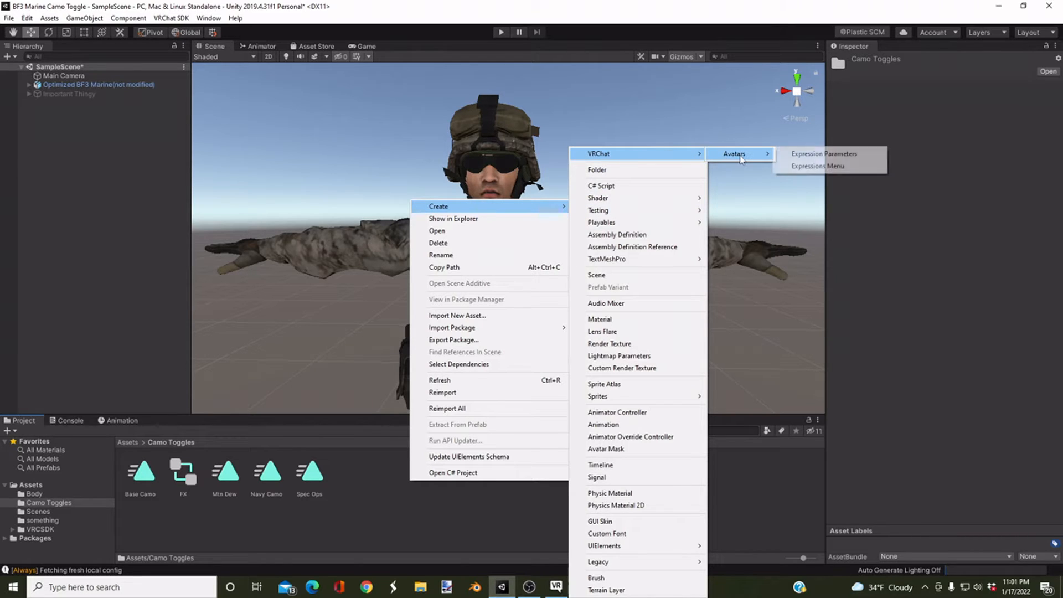
left_click(814, 154)
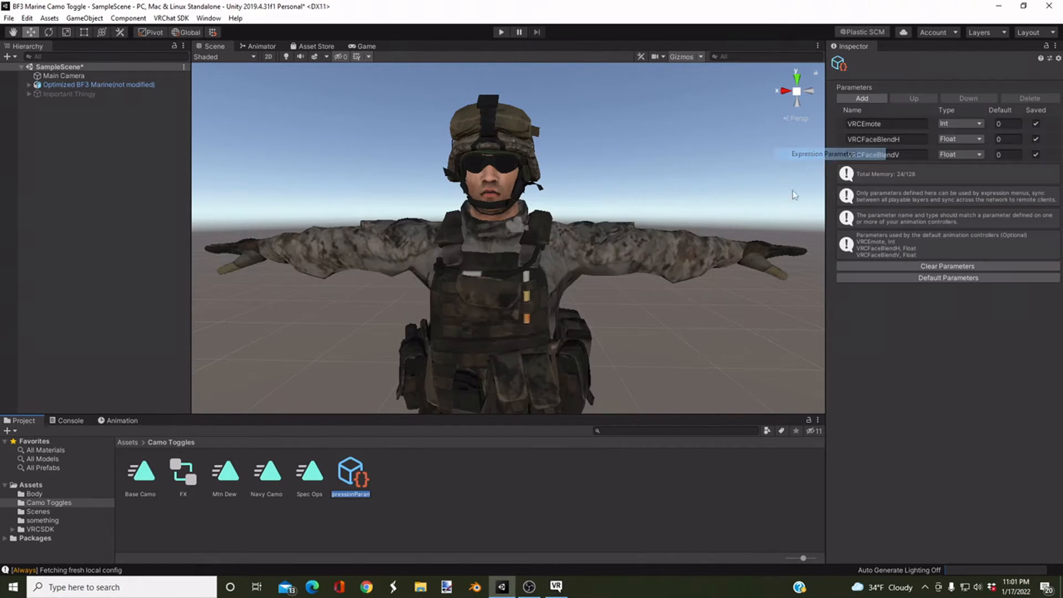
Step: Create a VRChat Expressions Menu asset in the Camo Toggles folder, keeping its default name
right_click(430, 487)
mouse_move(515, 213)
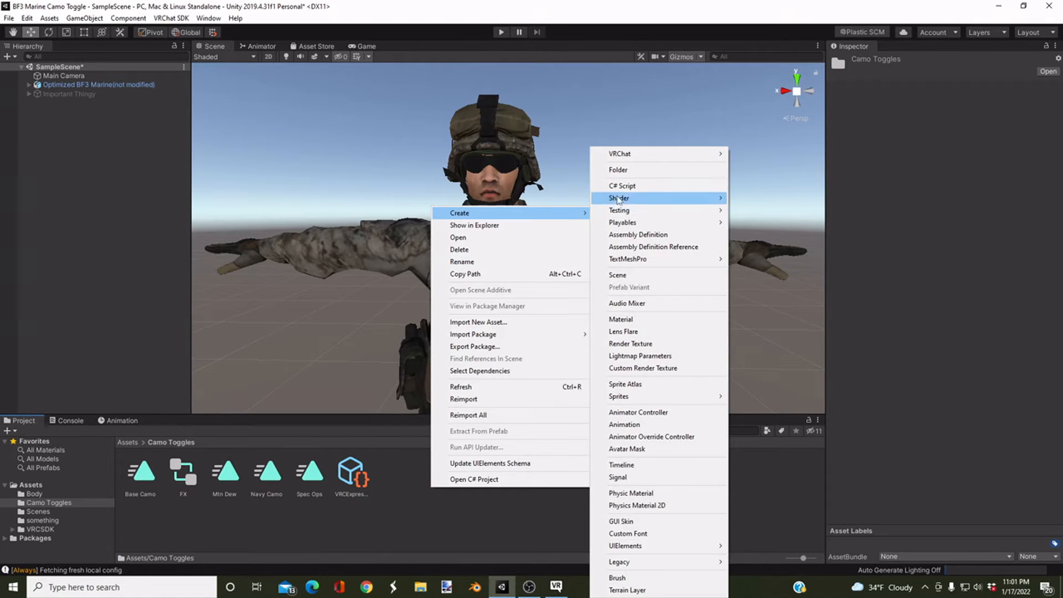
mouse_move(686, 154)
mouse_move(756, 155)
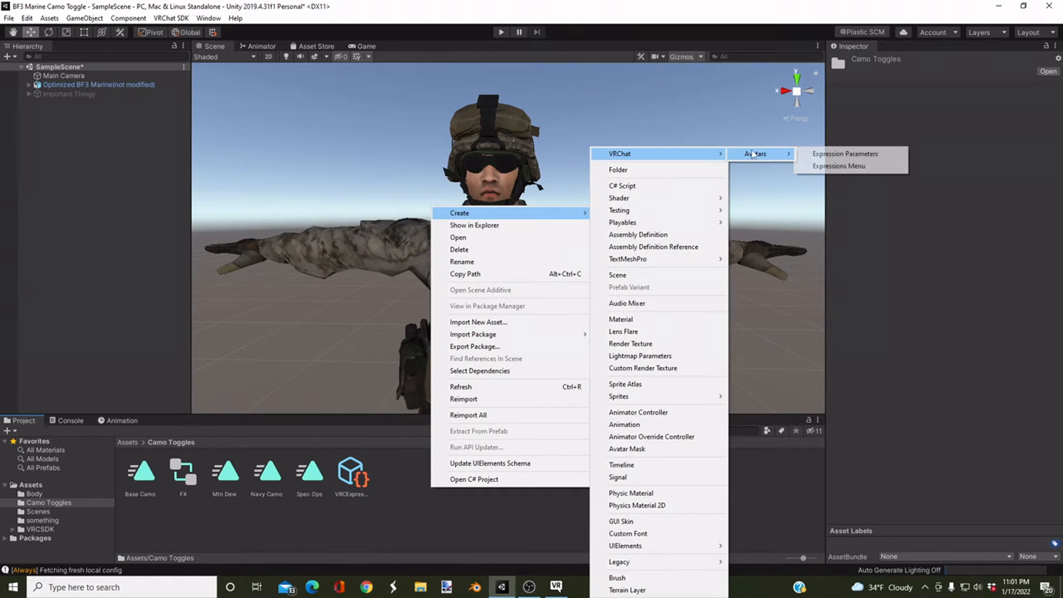
left_click(835, 167)
key("Return")
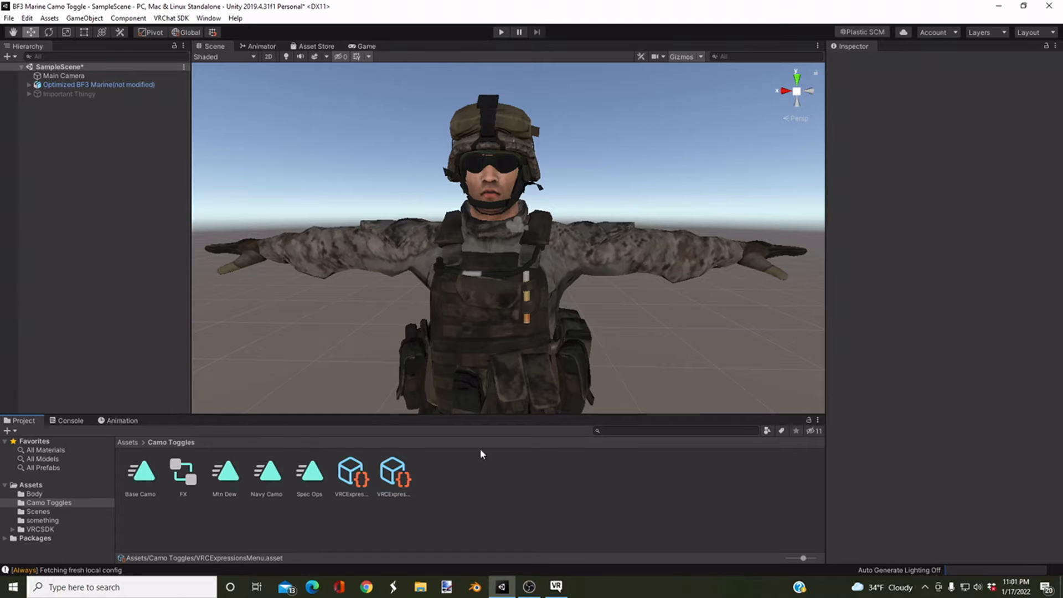
Step: Assign the VRCExpressionsMenu and VRCExpressionParameters assets to the marine avatar descriptor's Menu and Parameters
left_click(53, 84)
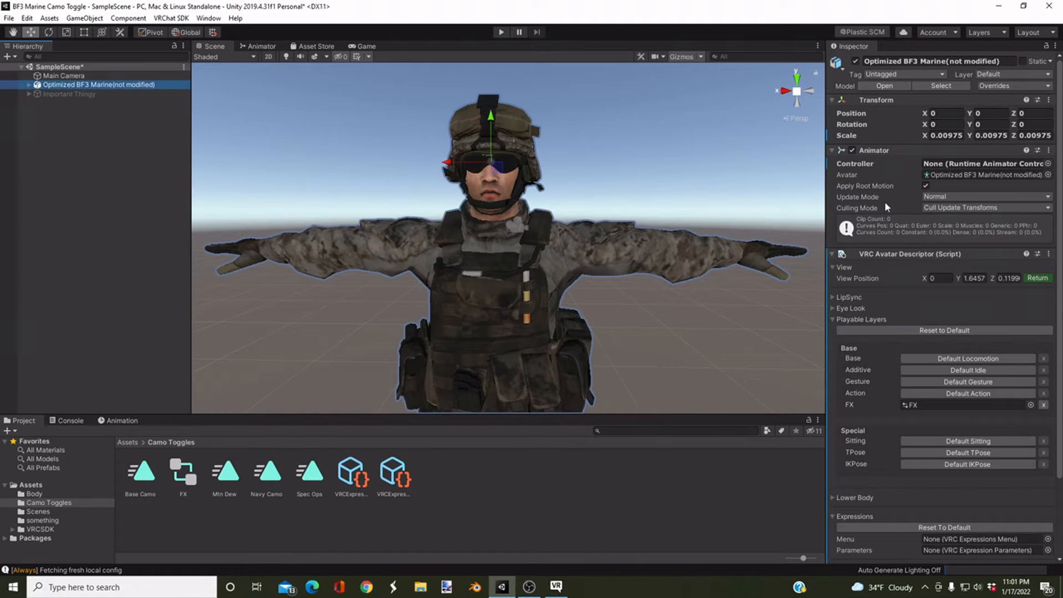
scroll(884, 204, "down", 3)
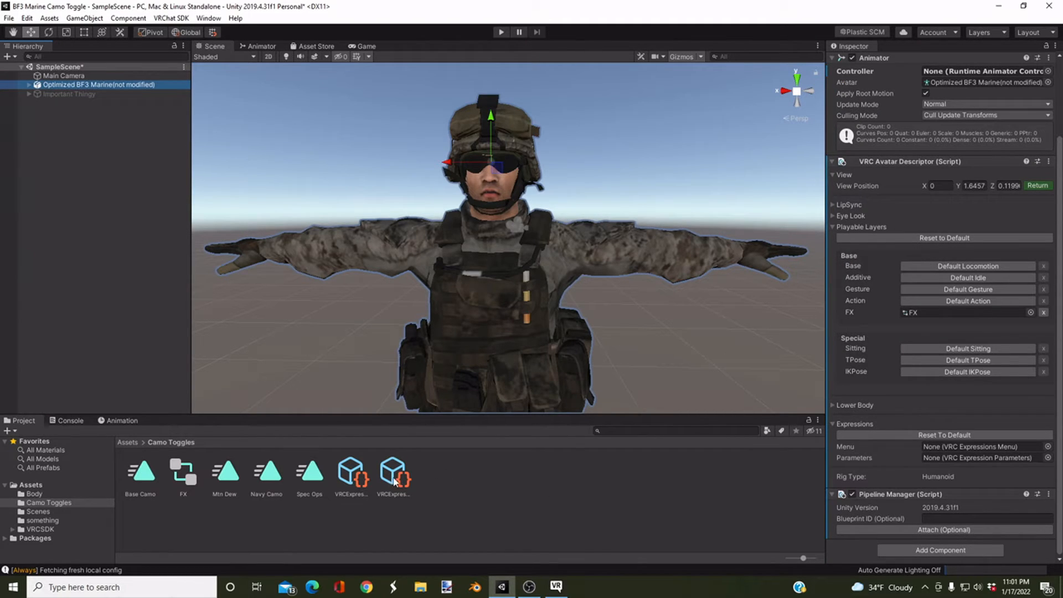
left_click_drag(394, 480, 946, 448)
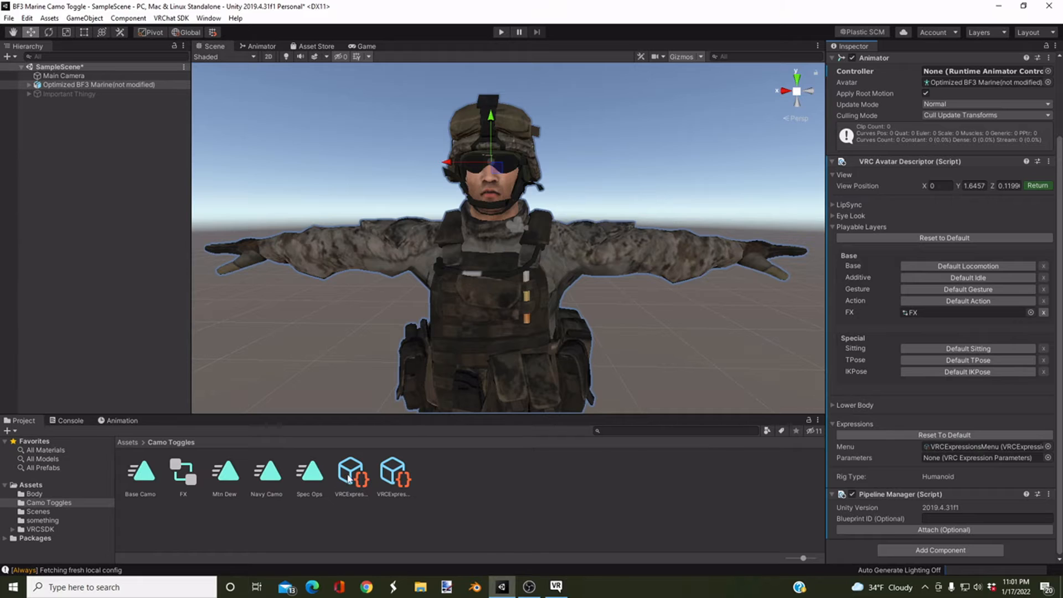
left_click_drag(349, 480, 944, 453)
left_click(354, 474)
left_click(462, 523)
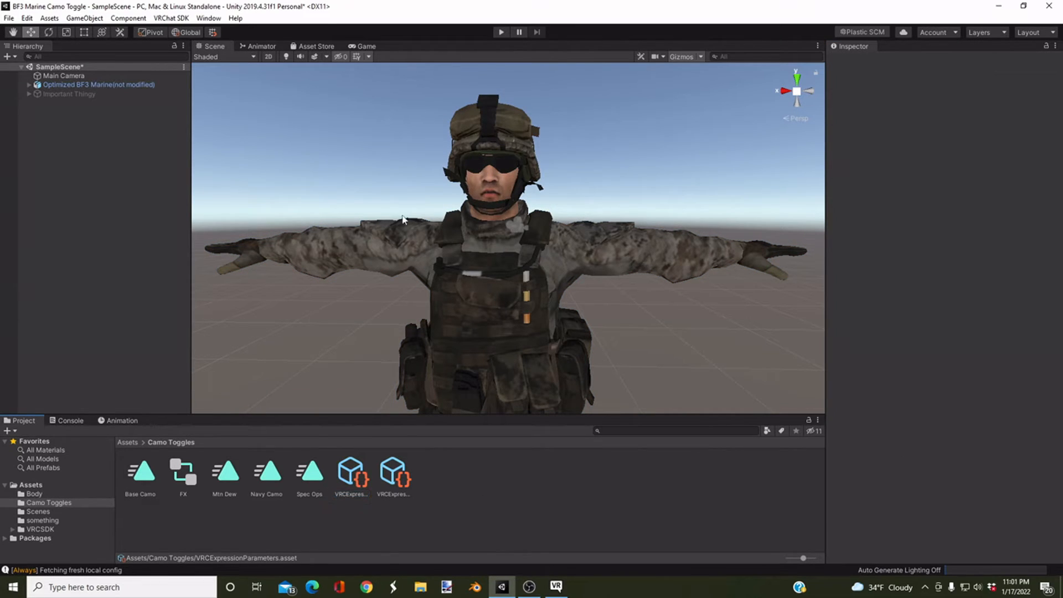
left_click(85, 84)
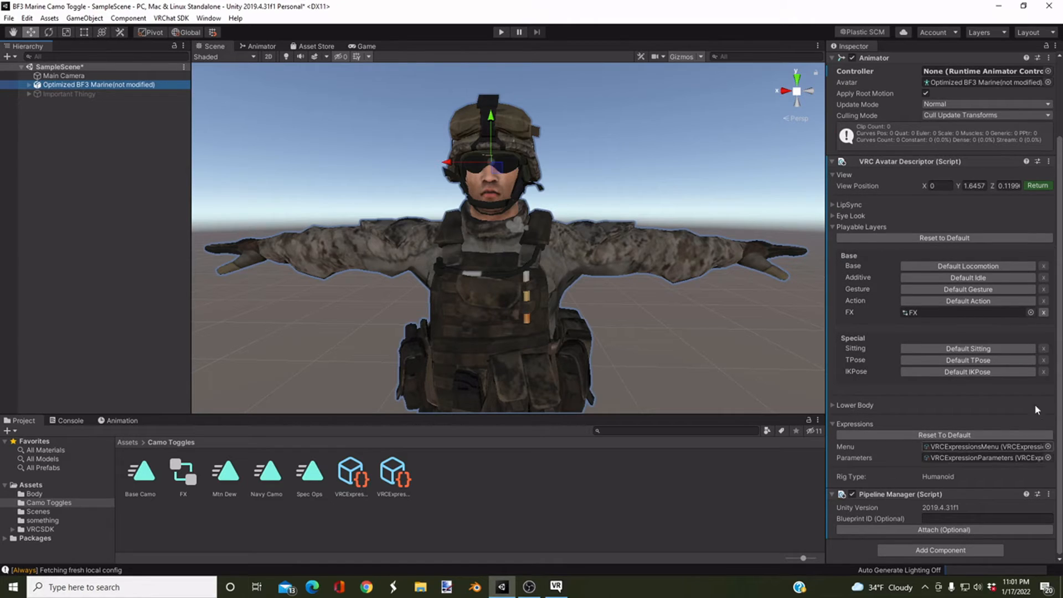
Step: Add an Int parameter named Camo to the VRCExpressionParameters asset
left_click(353, 474)
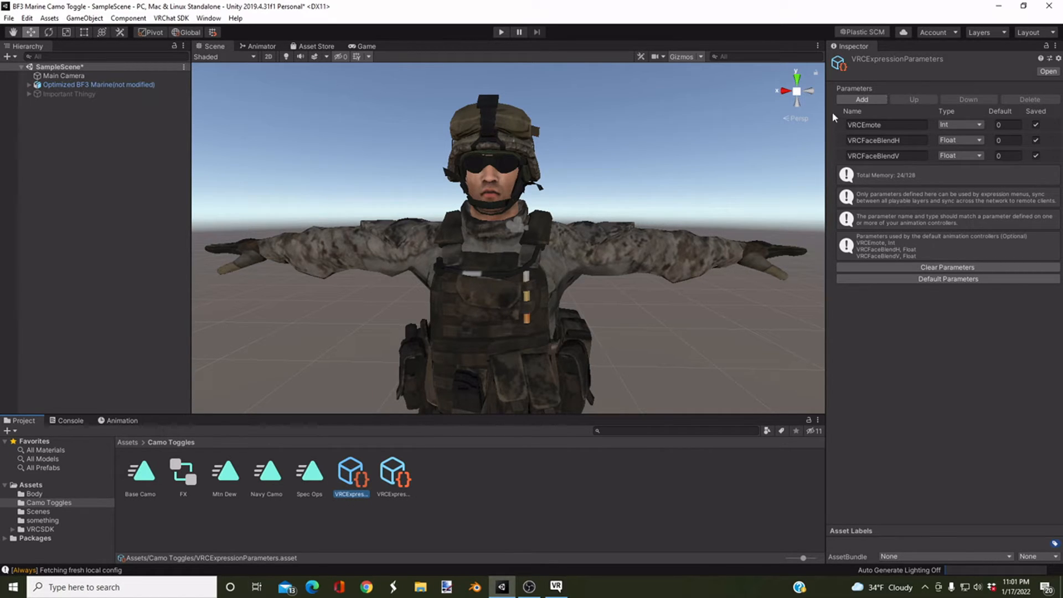
left_click(862, 99)
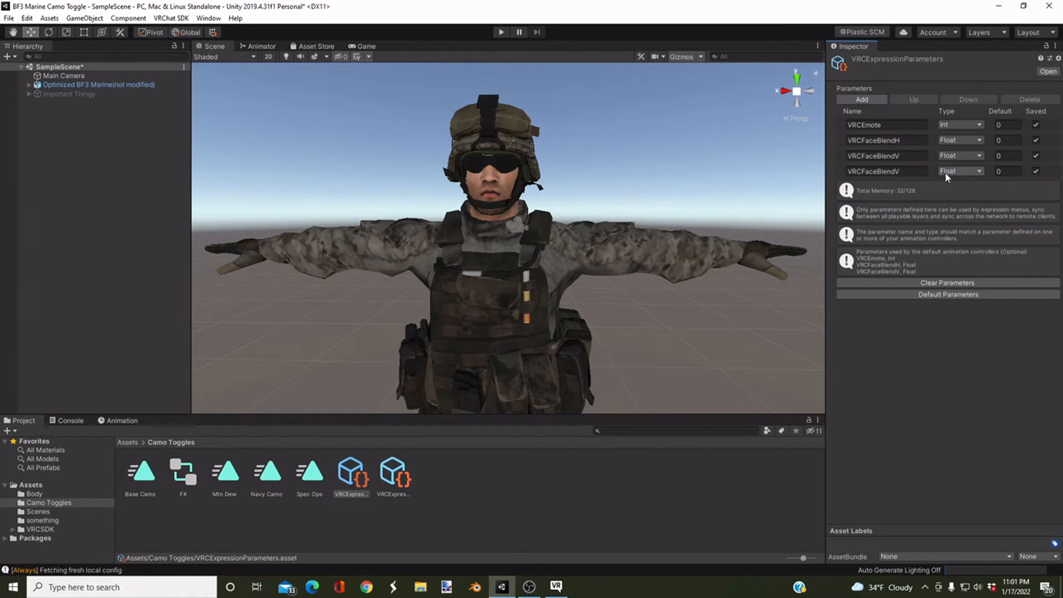
left_click(947, 176)
left_click(955, 181)
left_click(925, 171)
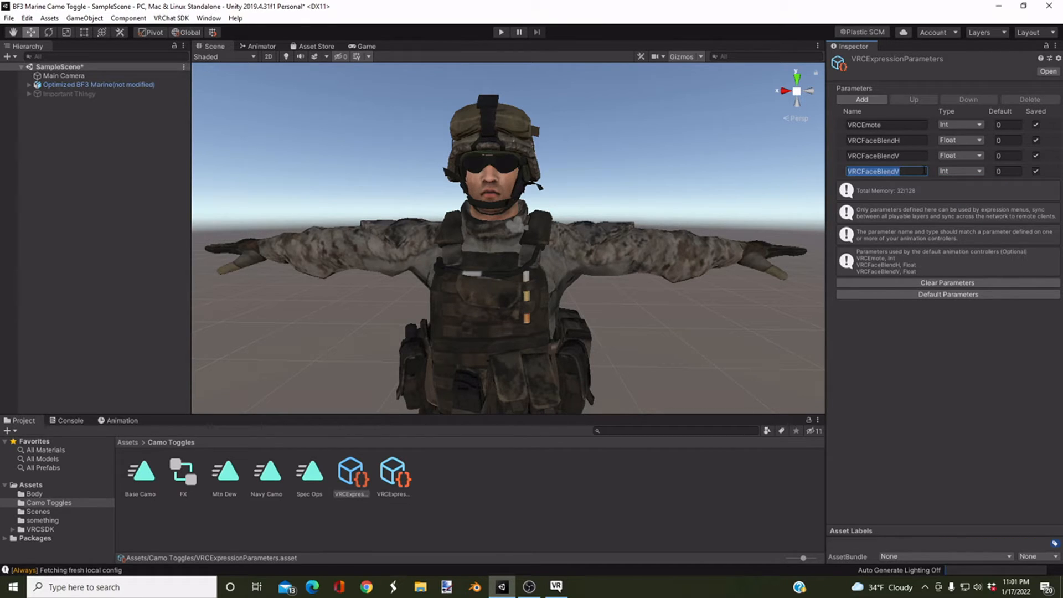
type("Camo")
right_click_drag(579, 263, 598, 274)
key("s")
key("w")
key("s")
key("w")
key("s")
key("d")
key("w")
key("s")
key("a")
key("w")
key("s")
left_click(394, 473)
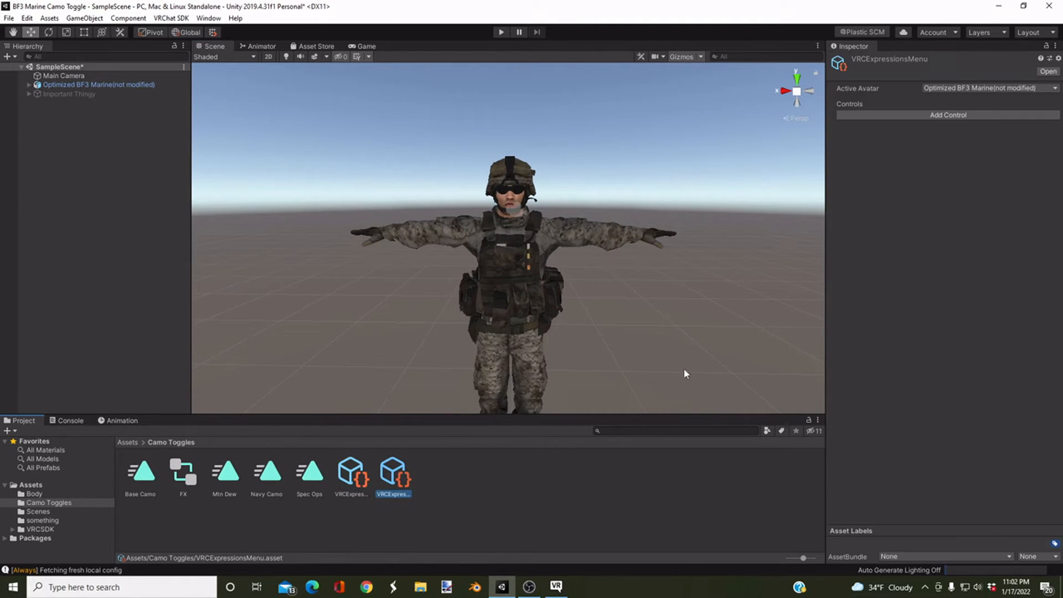
left_click(526, 489)
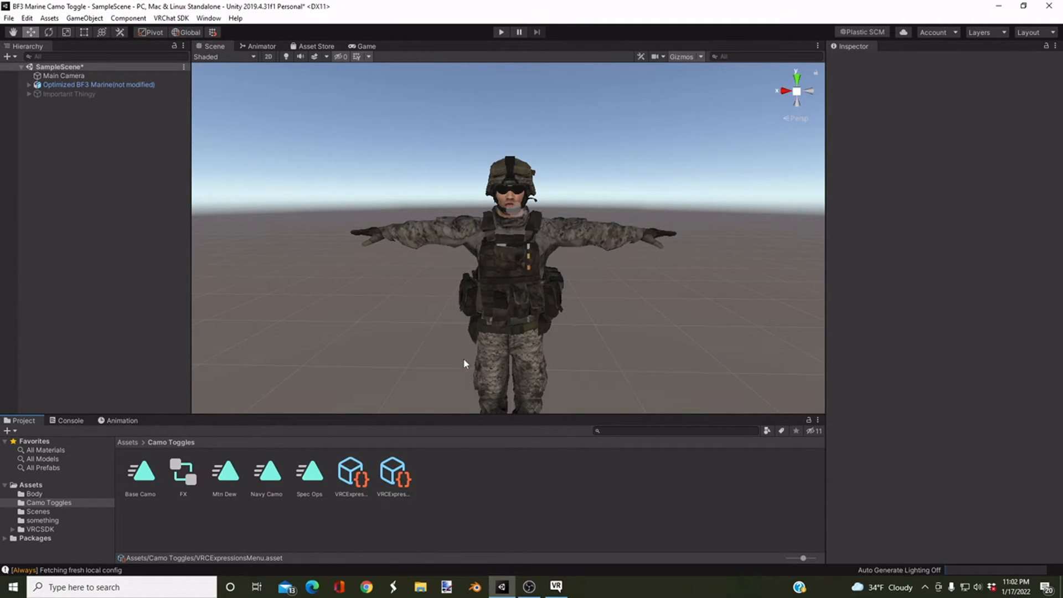
scroll(464, 358, "up", 3)
Step: Open the FX controller from the Camo Toggles folder in the Animator
double_click(96, 86)
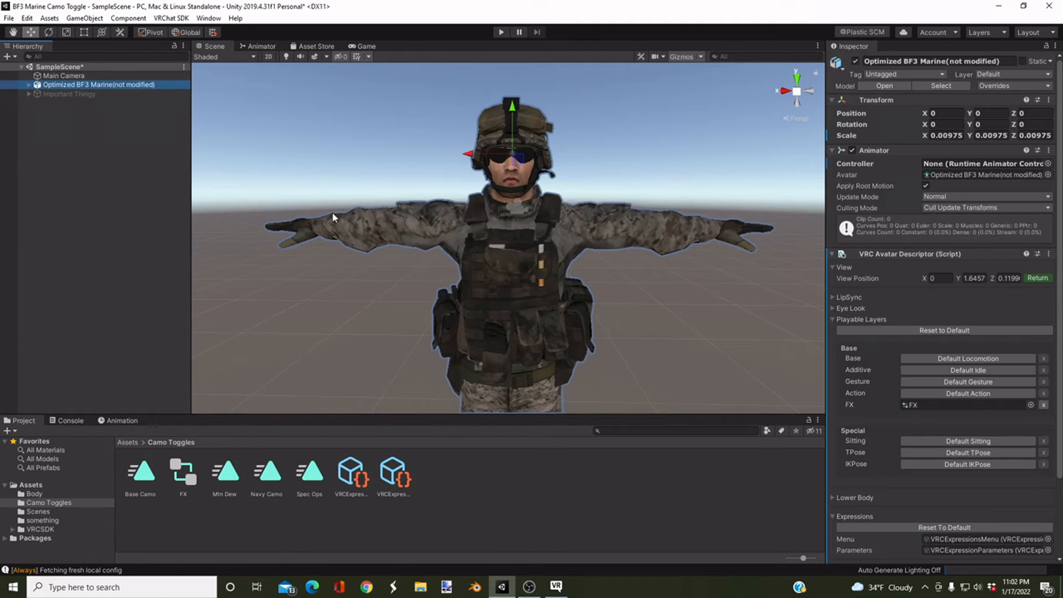
left_click(94, 85)
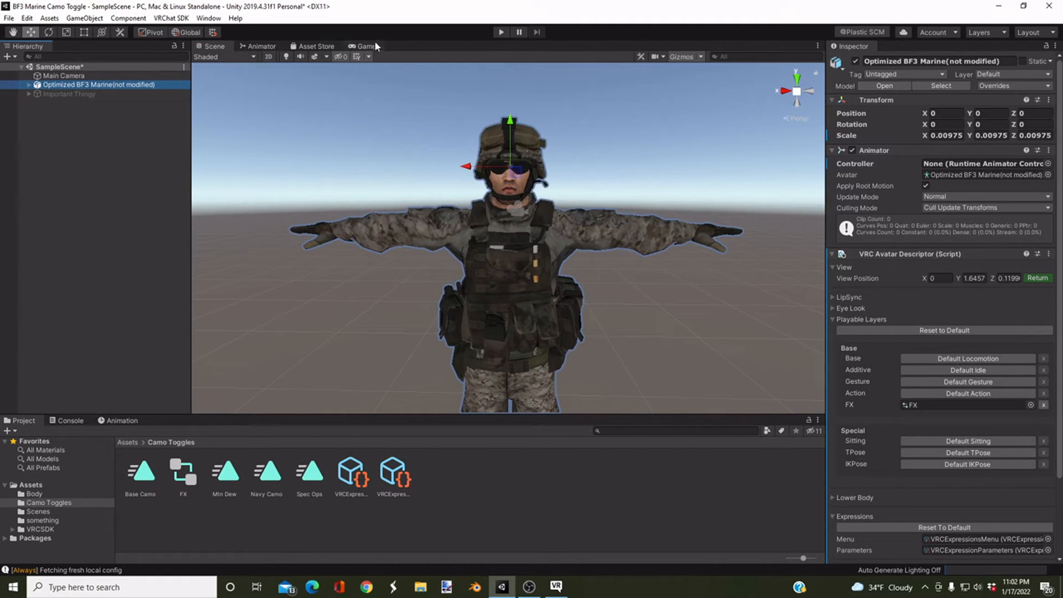
left_click(257, 48)
left_click(243, 58)
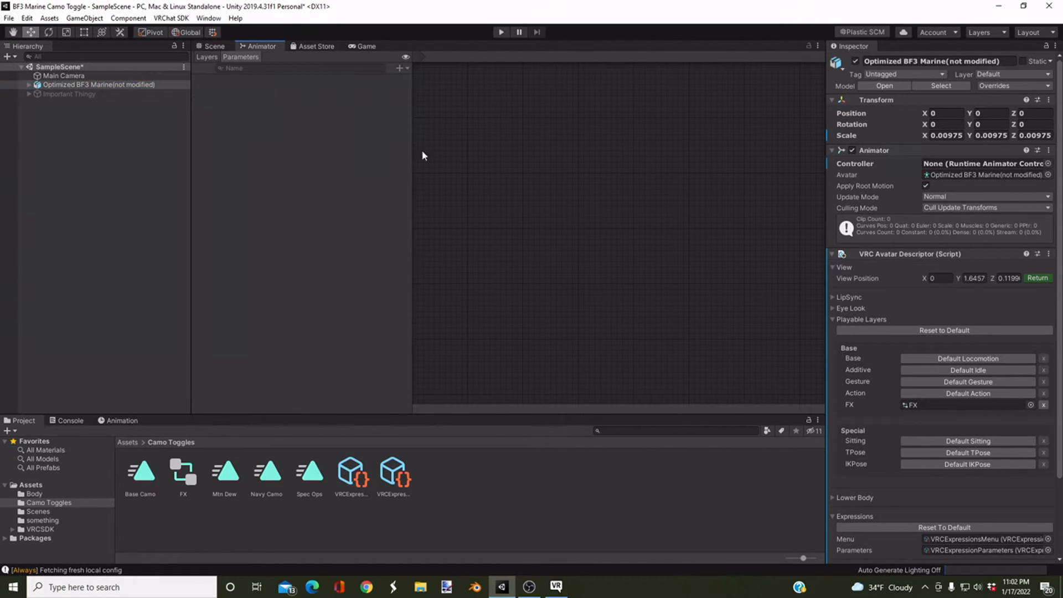
left_click(214, 46)
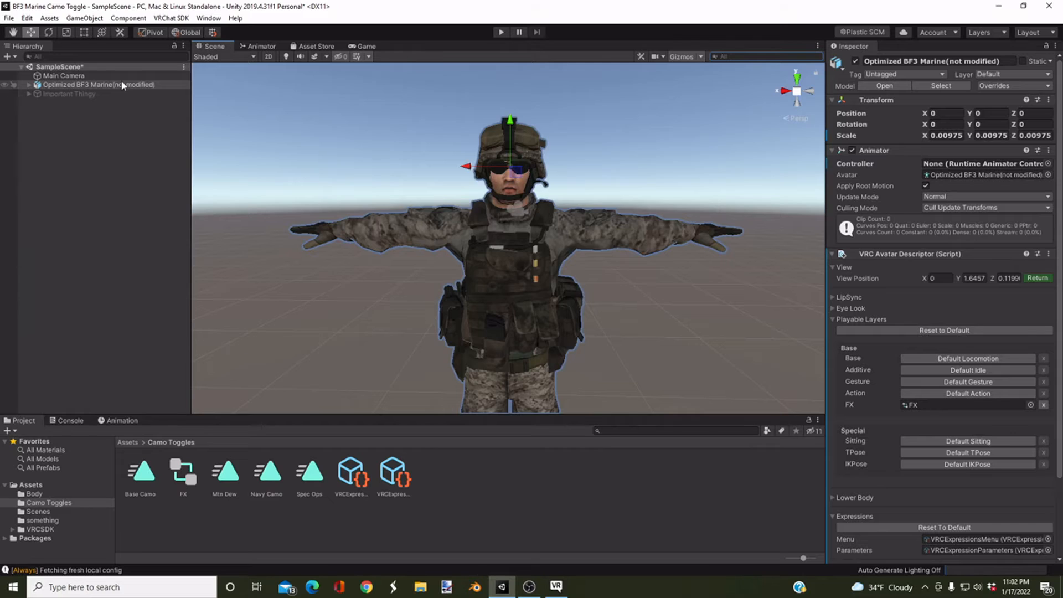
left_click(258, 47)
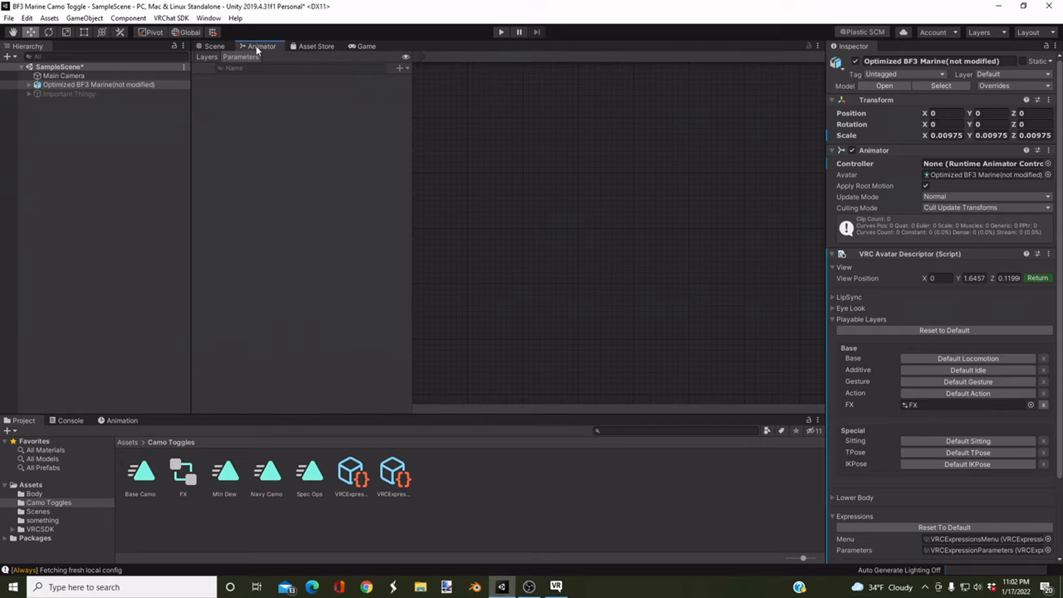
left_click(138, 86)
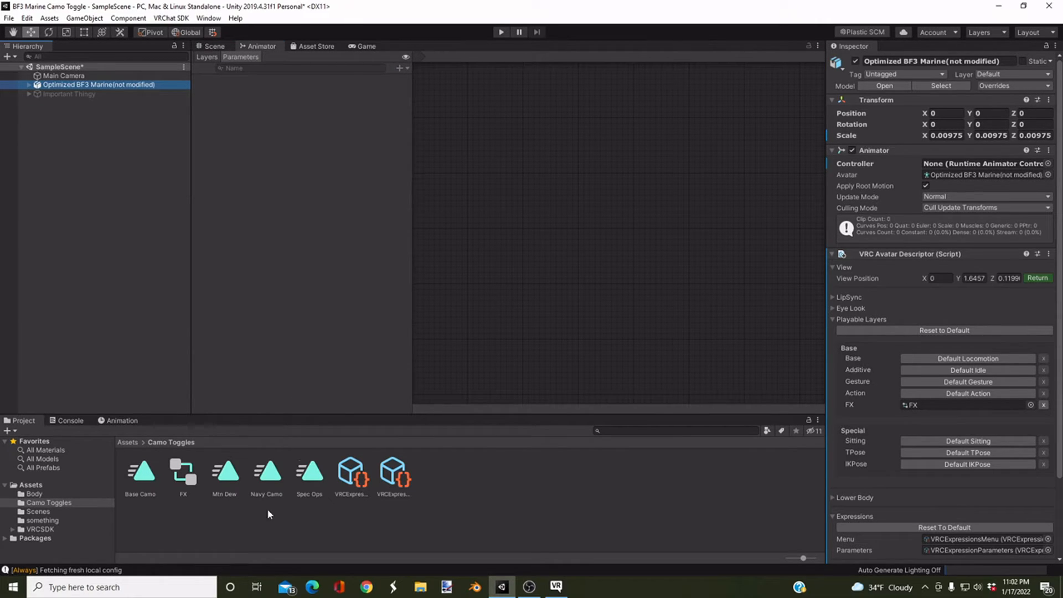
left_click(212, 44)
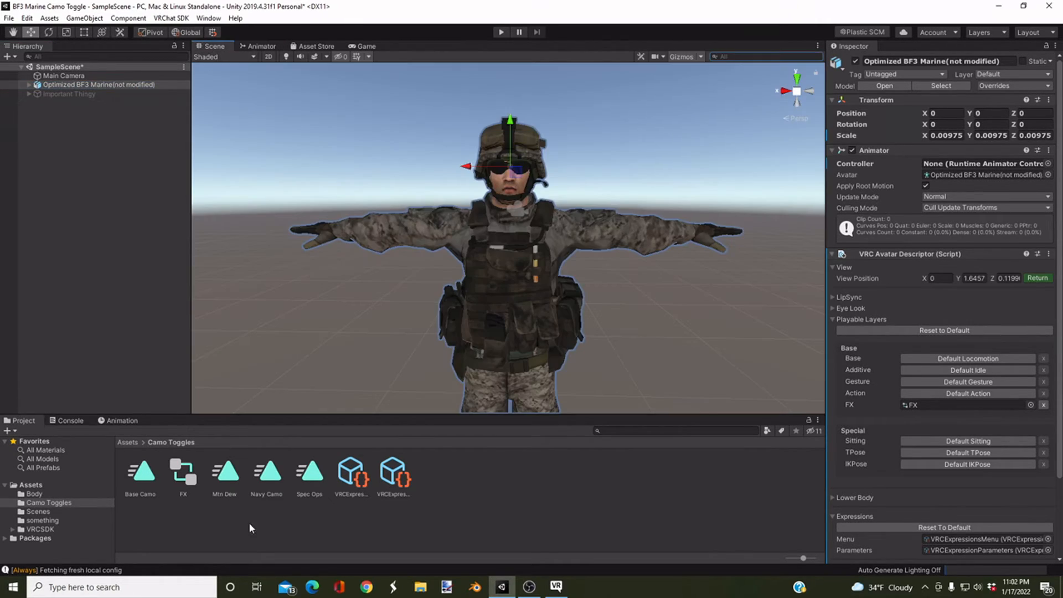
left_click(180, 475)
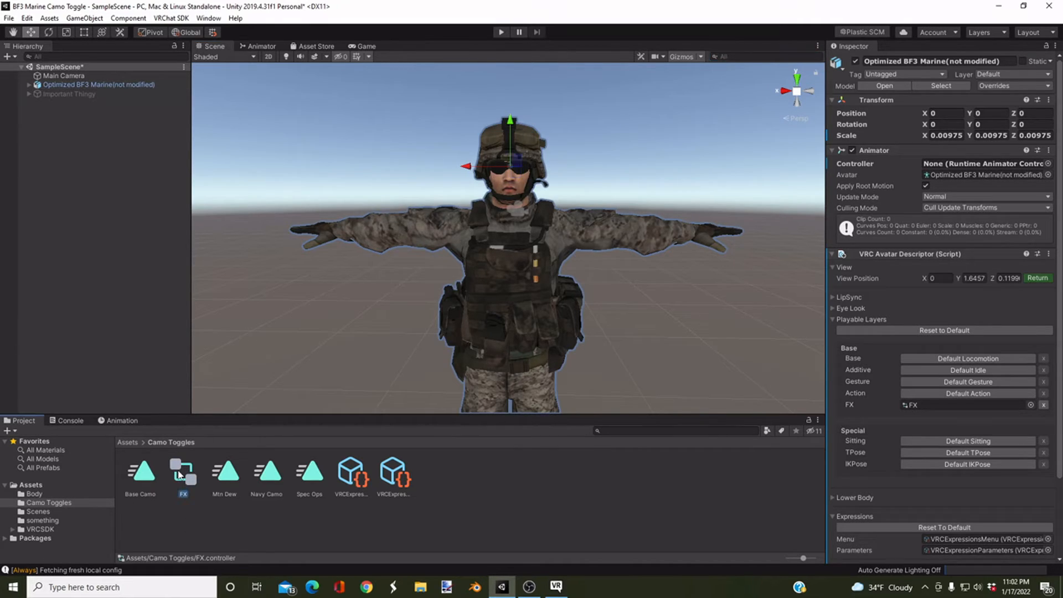
double_click(180, 474)
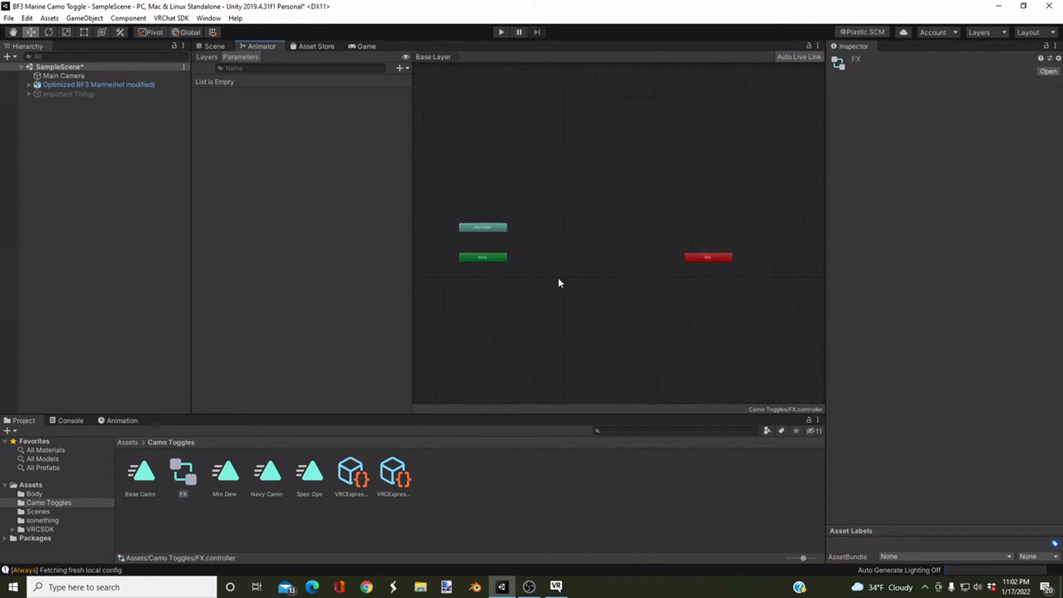
Step: Add an Int parameter named Camo to the FX controller
left_click(209, 57)
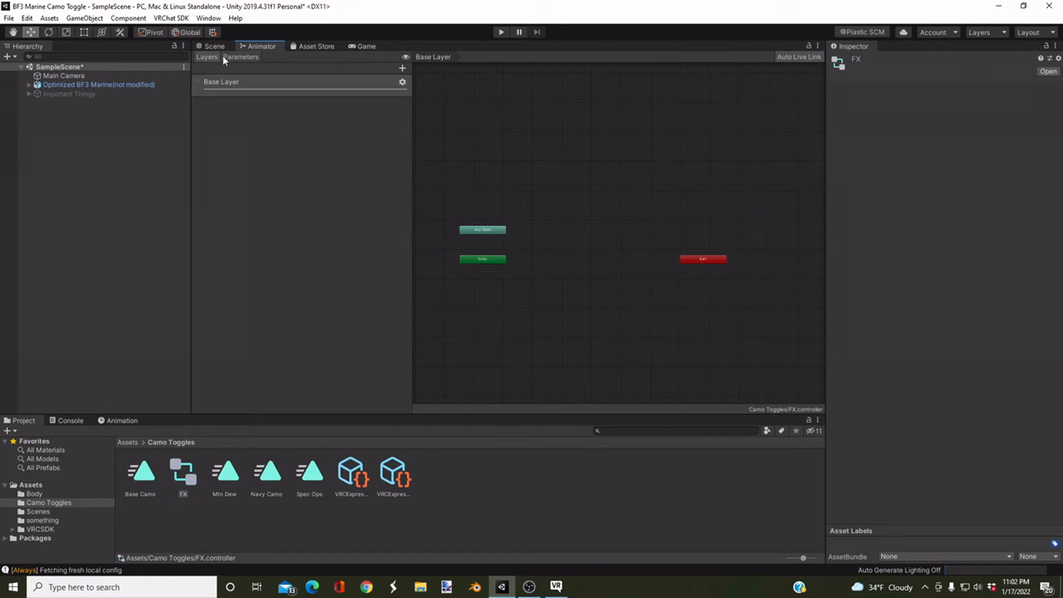
left_click(231, 56)
left_click(213, 57)
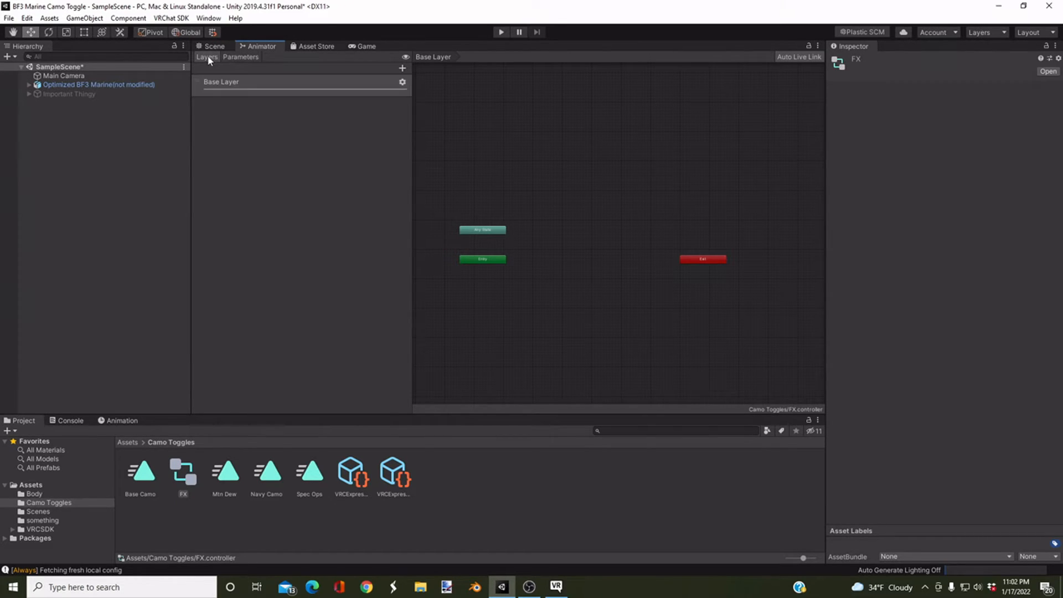
left_click(242, 57)
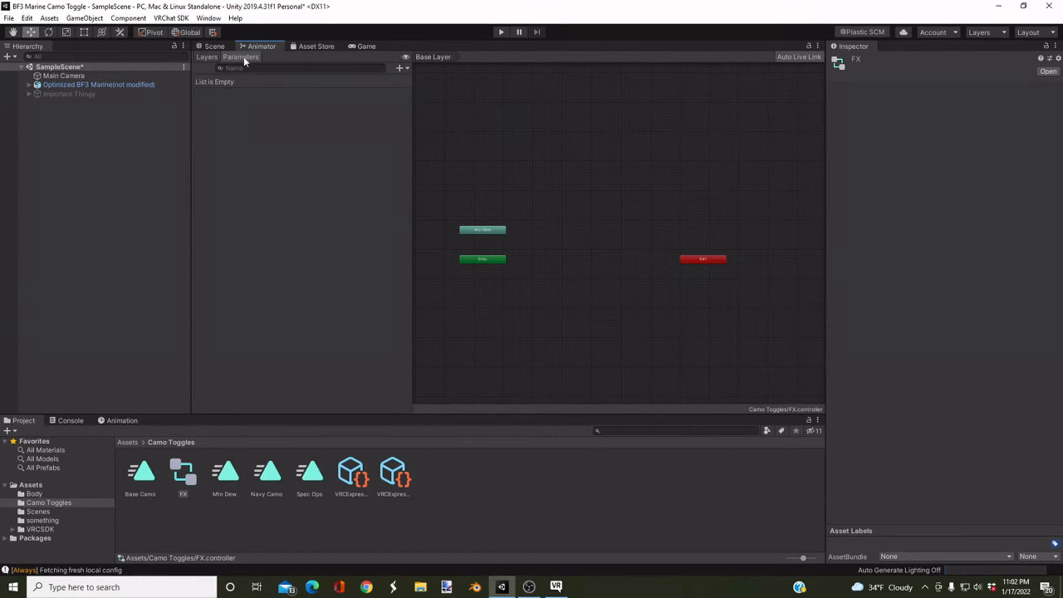
left_click(400, 68)
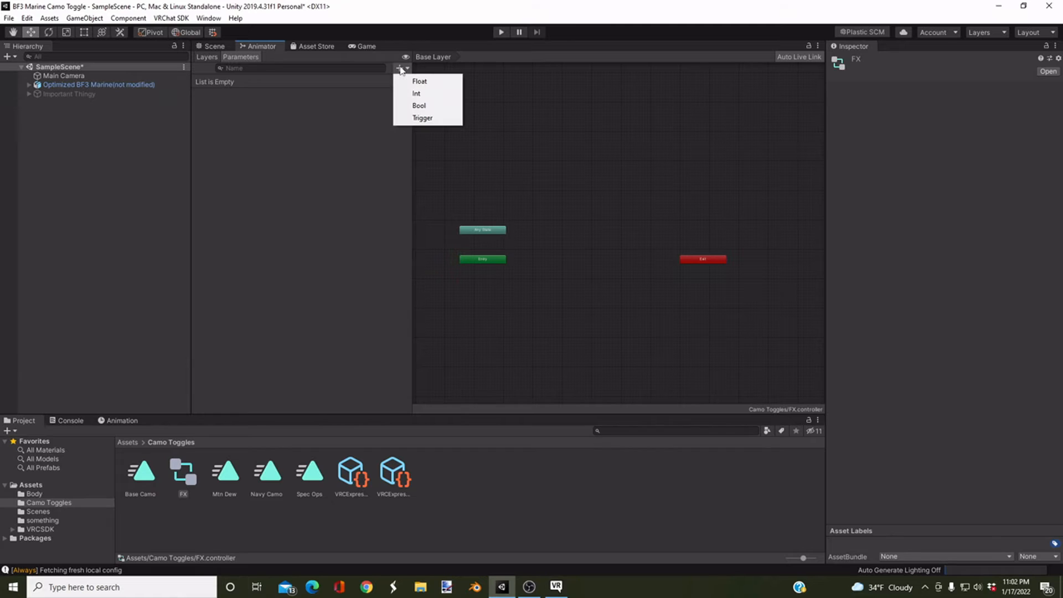
left_click(418, 94)
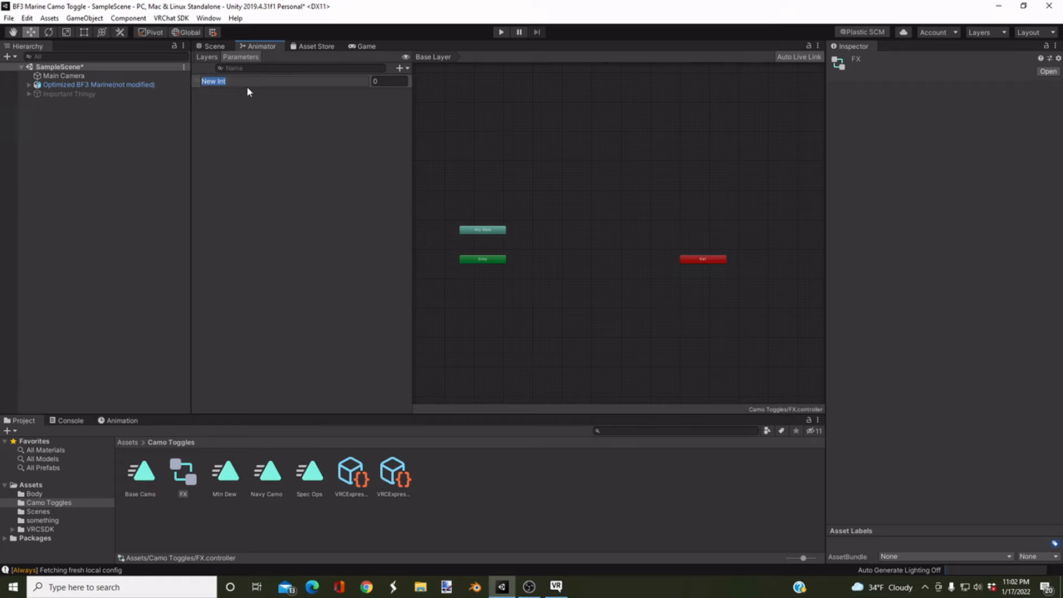
type("Ca")
Step: Rename the Camo parameter in the VRCExpressionParameters asset to Camo Toggle
left_click(352, 474)
type("Camo")
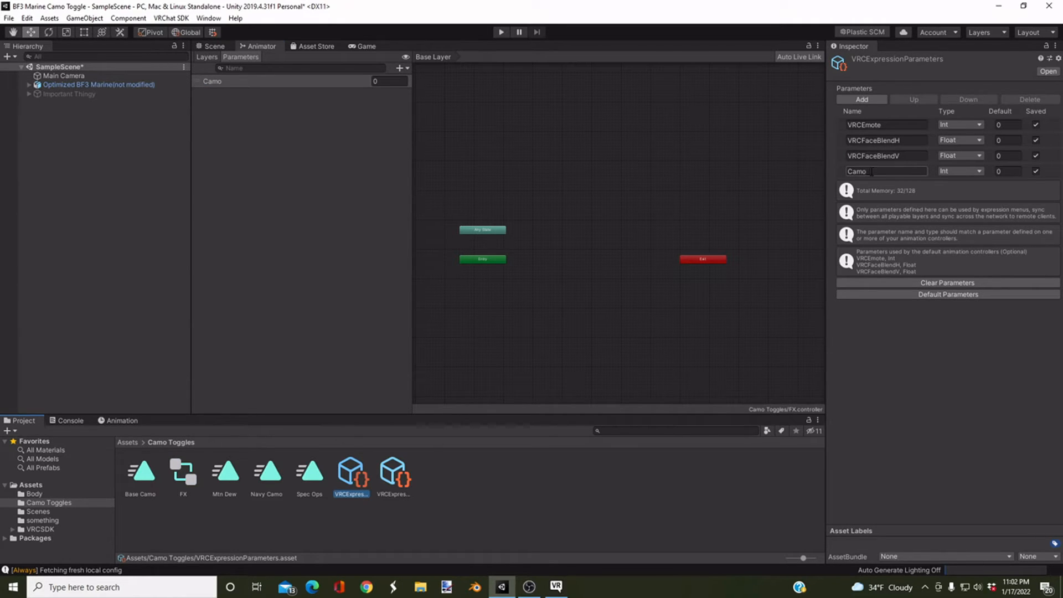
left_click(872, 172)
left_click(868, 161)
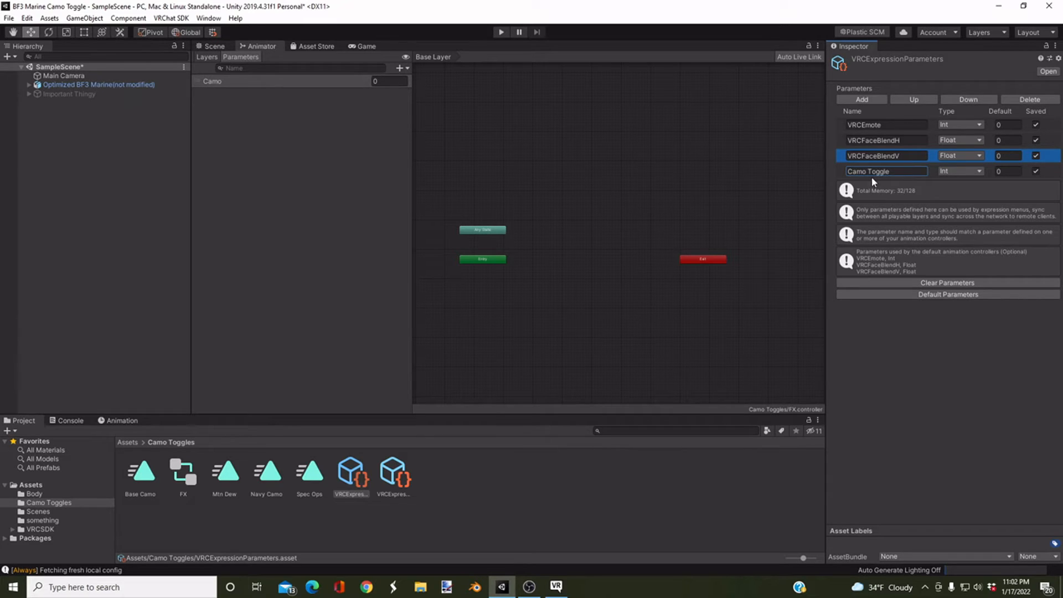
Step: Rename the FX controller's Int parameter to Camo Toggle, matching the expression parameter
left_click(246, 81)
left_click(231, 83)
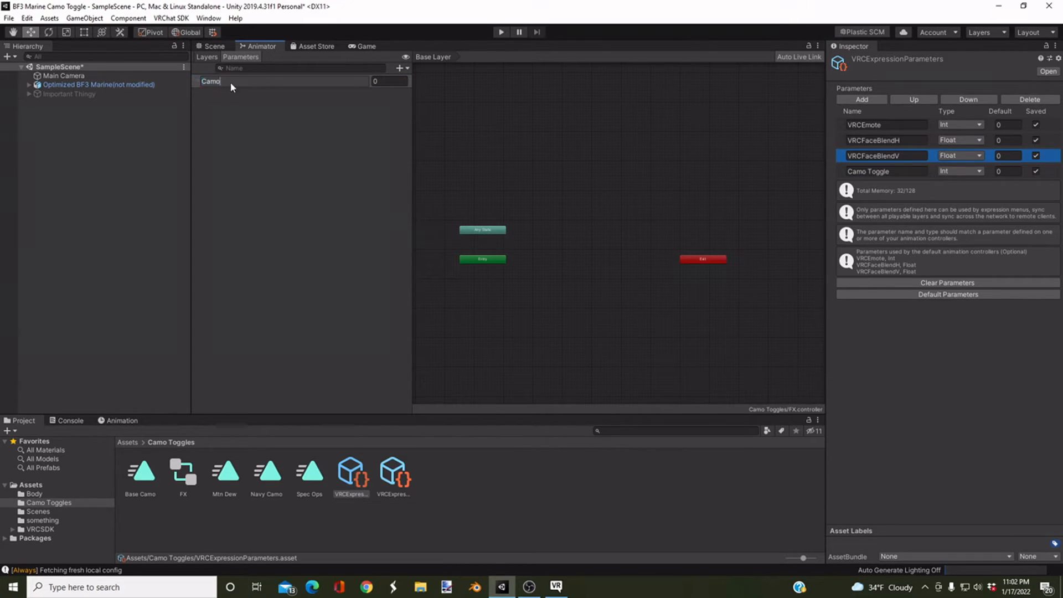
type("Toggle")
key("Return")
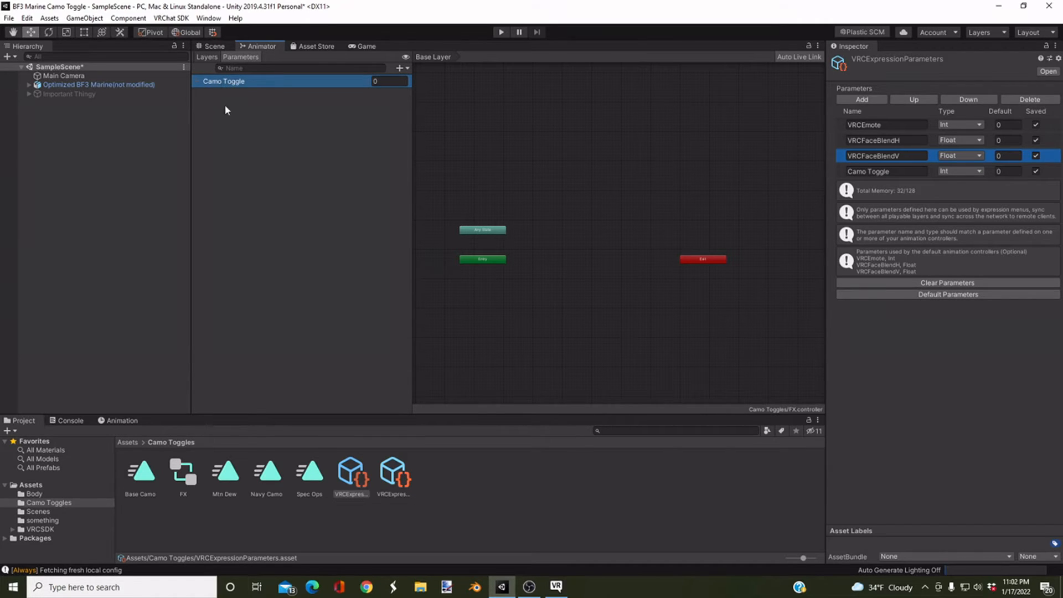
left_click(320, 123)
left_click(228, 81)
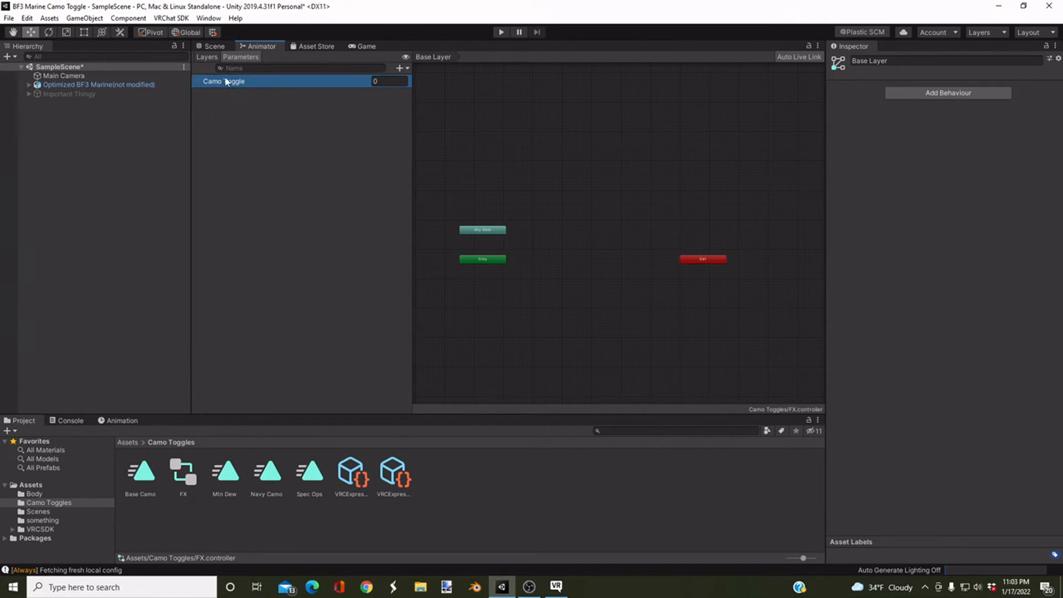
Step: Add a new layer named Camo Toggle to the FX controller
left_click(210, 58)
left_click(403, 68)
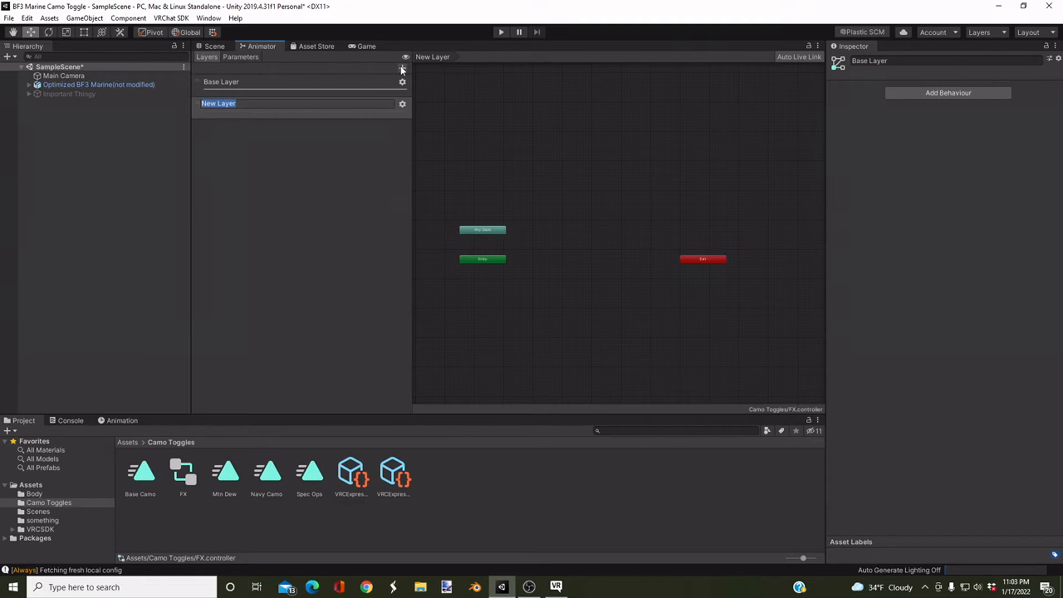
type("Camo Toggle")
key("Return")
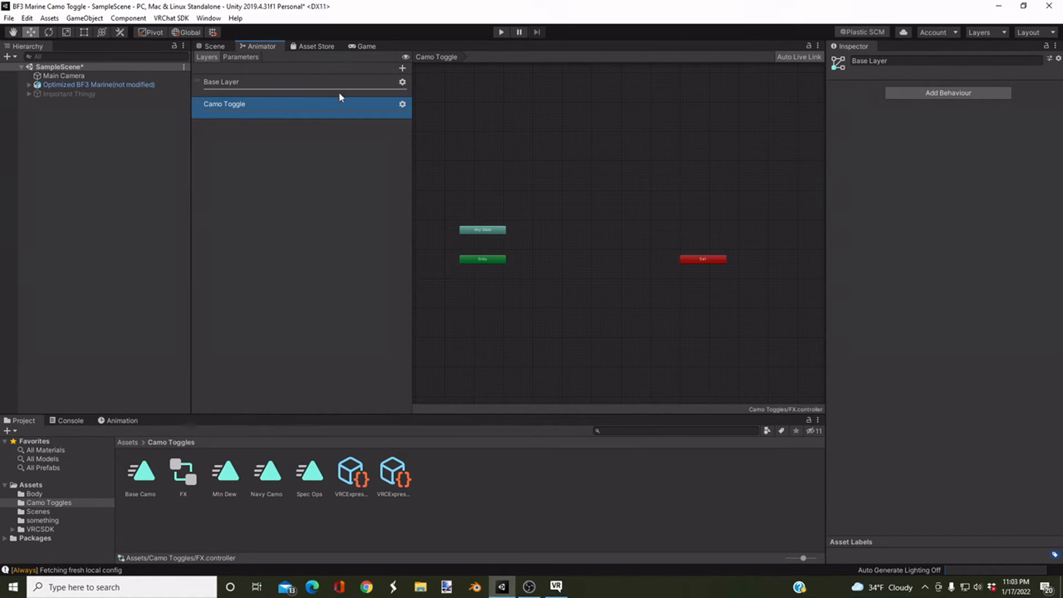
Step: Raise the Camo Toggle layer's weight to its maximum
left_click(402, 104)
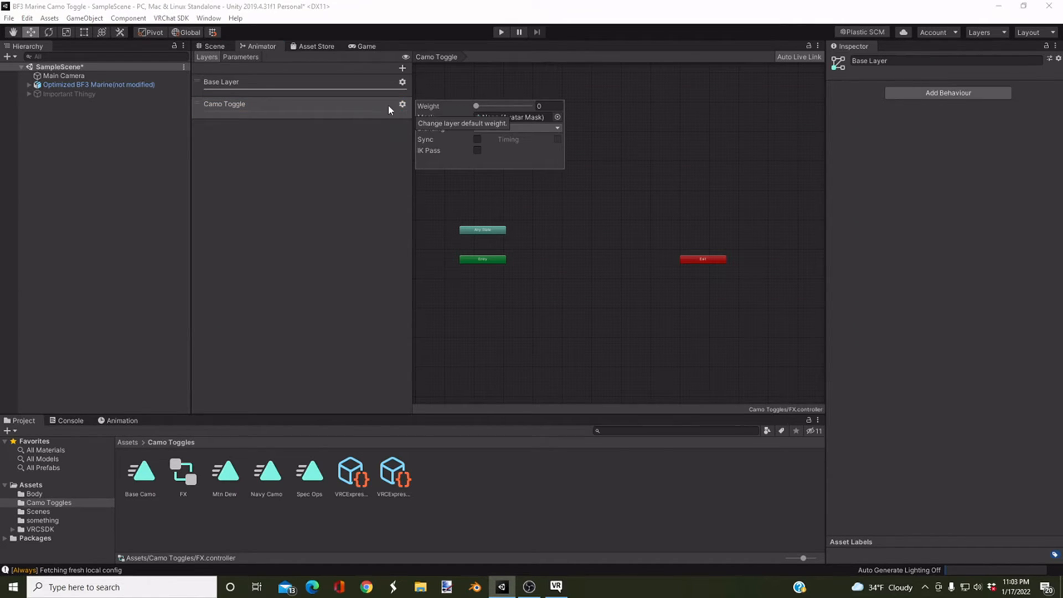
left_click_drag(476, 106, 540, 105)
left_click(430, 161)
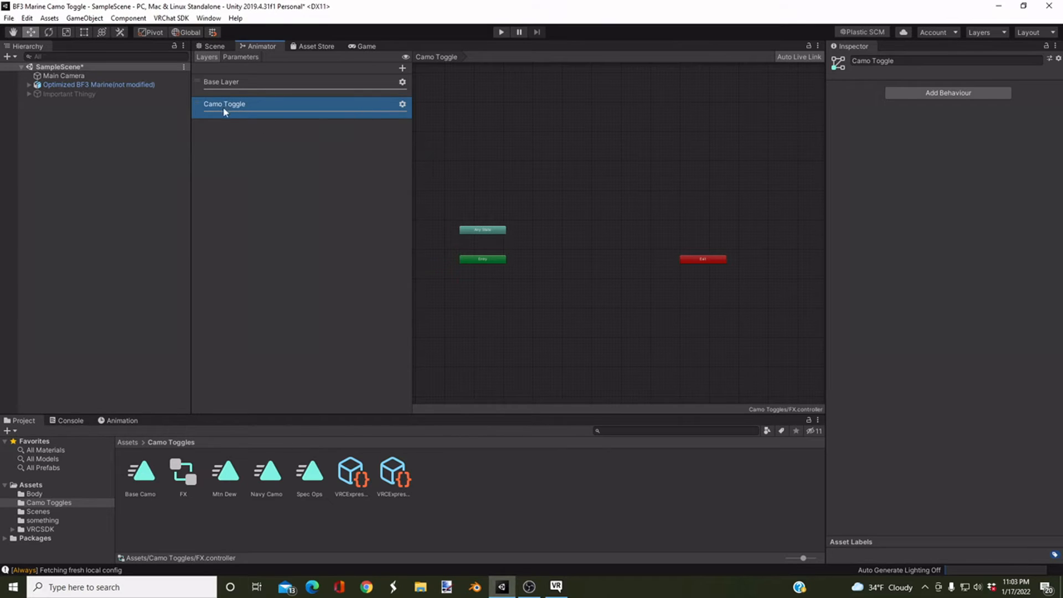
Step: Add the Base Camo, Spec Ops, Navy Camo and Mtn Dew clips as states in the Camo Toggle layer, with Base Camo as default
scroll(549, 258, "up", 3)
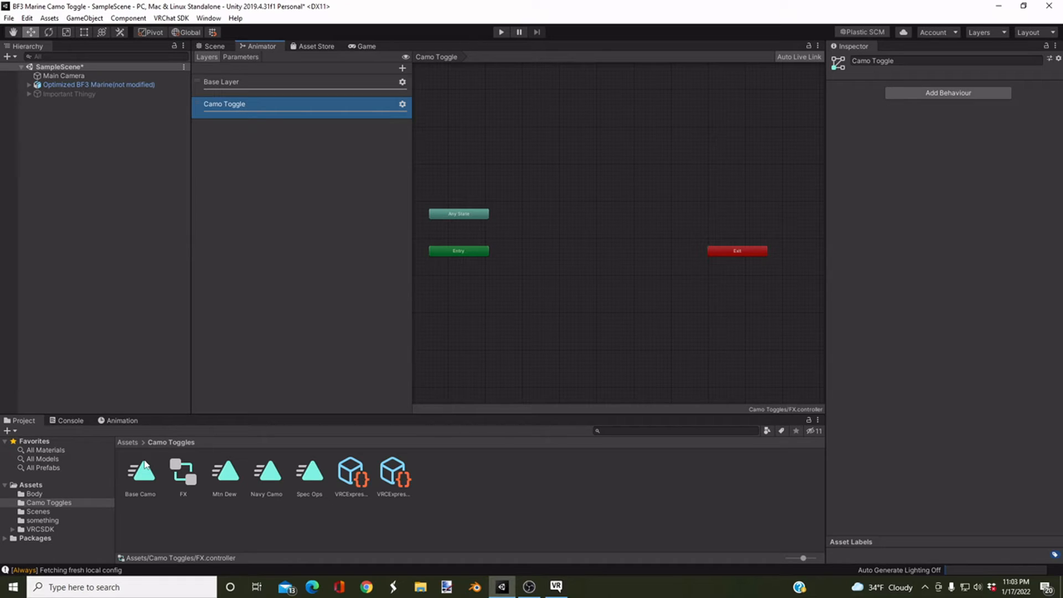
left_click_drag(144, 474, 580, 297)
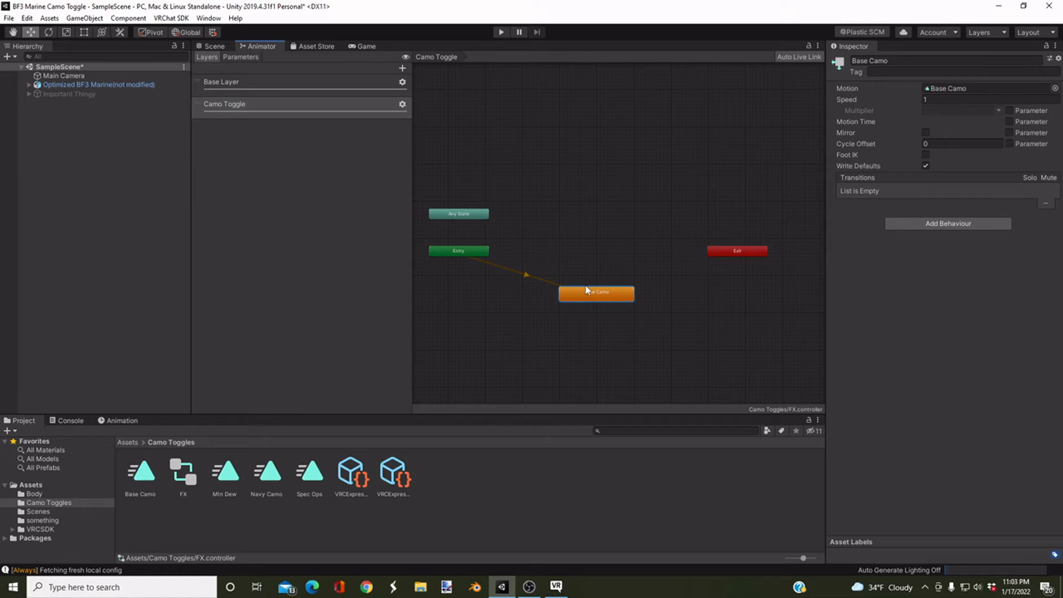
left_click_drag(596, 294, 577, 298)
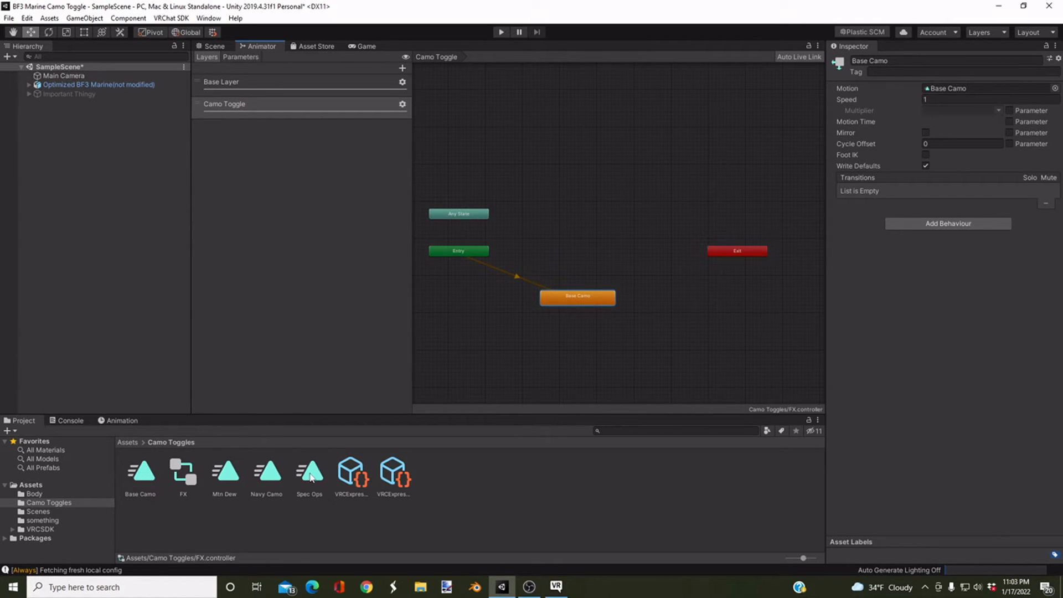
left_click_drag(311, 477, 591, 257)
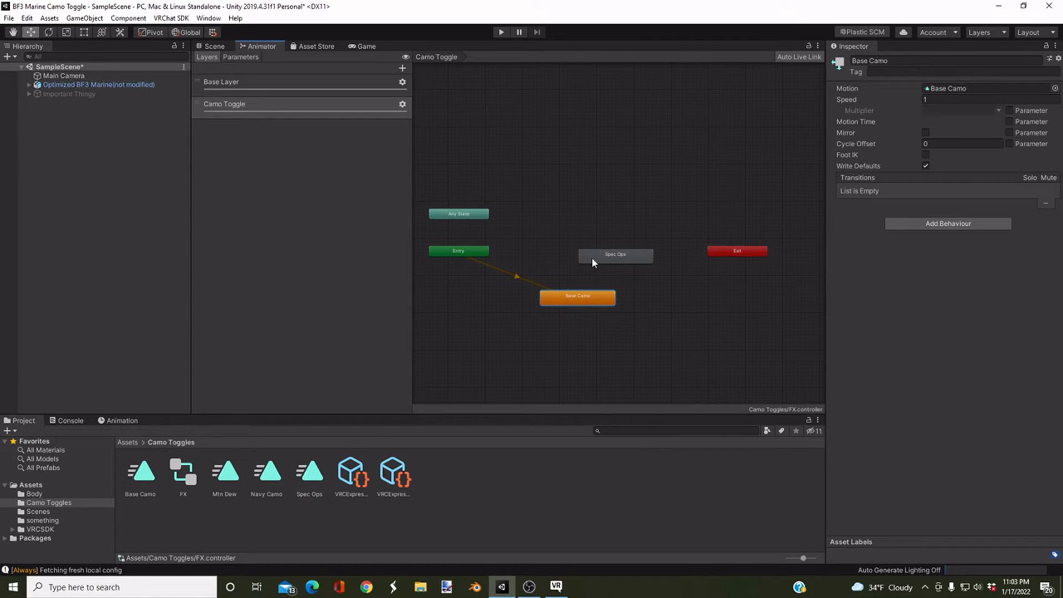
left_click_drag(269, 488, 583, 214)
left_click_drag(224, 474, 598, 162)
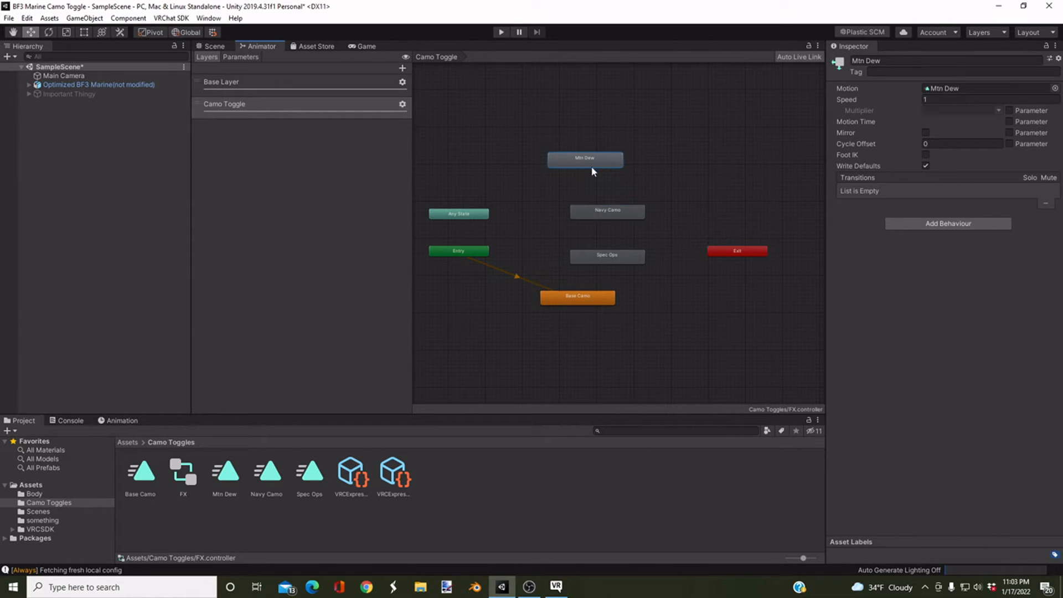
Step: Make transitions from Any State to the Base Camo and Spec Ops states
left_click(460, 217)
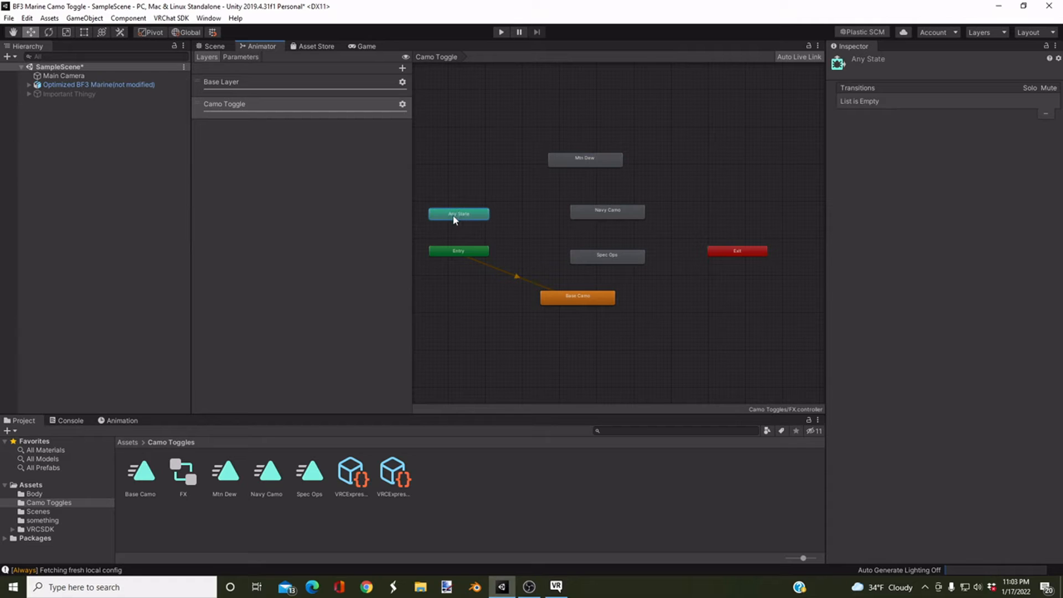
right_click(462, 214)
left_click(487, 221)
left_click(569, 298)
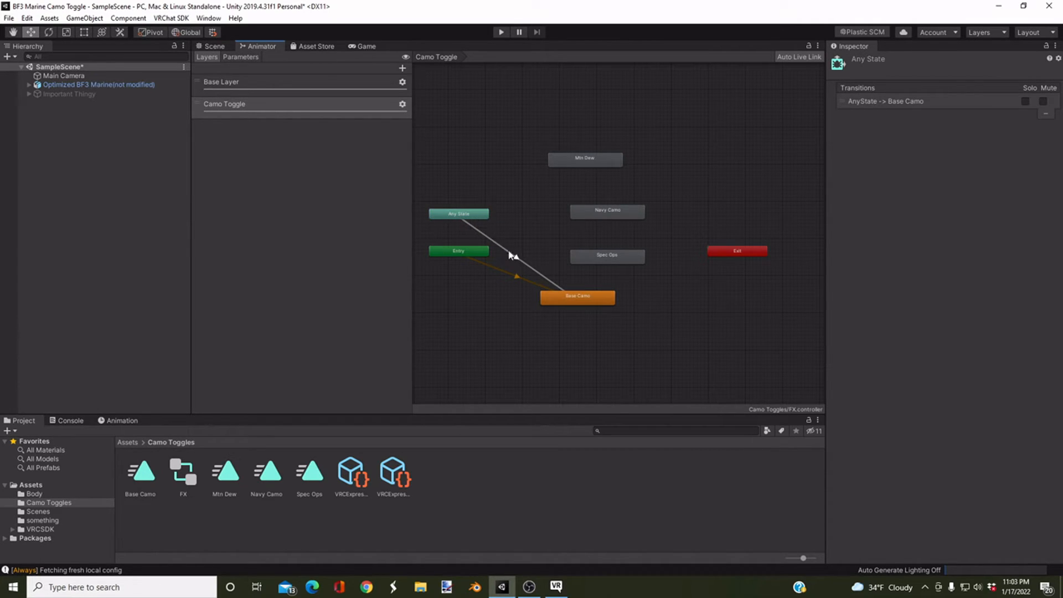
right_click(478, 217)
left_click(505, 220)
left_click(591, 254)
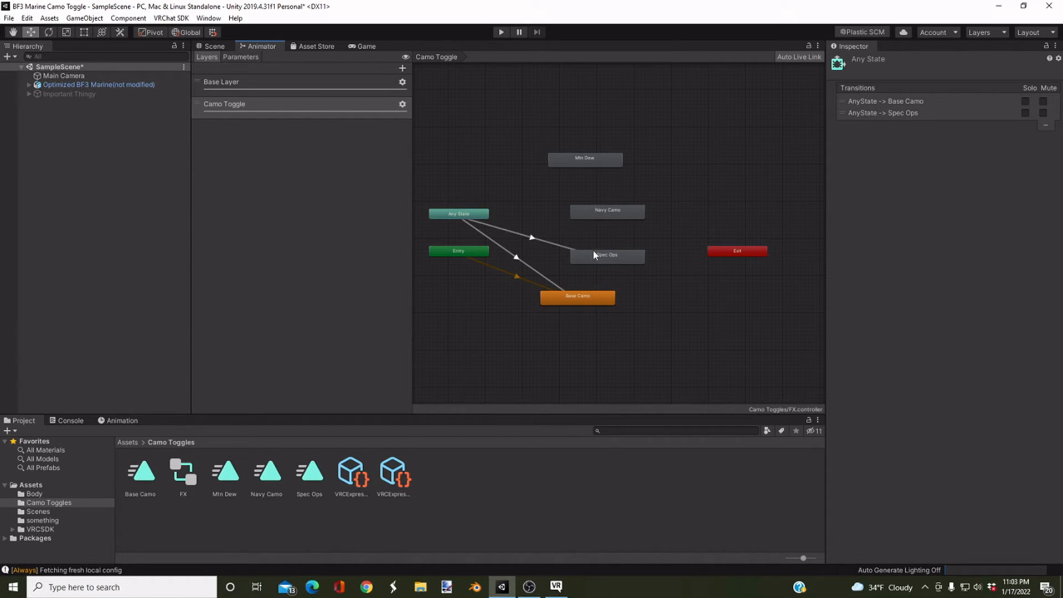
Step: Make transitions from Any State to the Navy Camo and Mtn Dew states
right_click(476, 216)
left_click(545, 216)
left_click(611, 213)
right_click(480, 215)
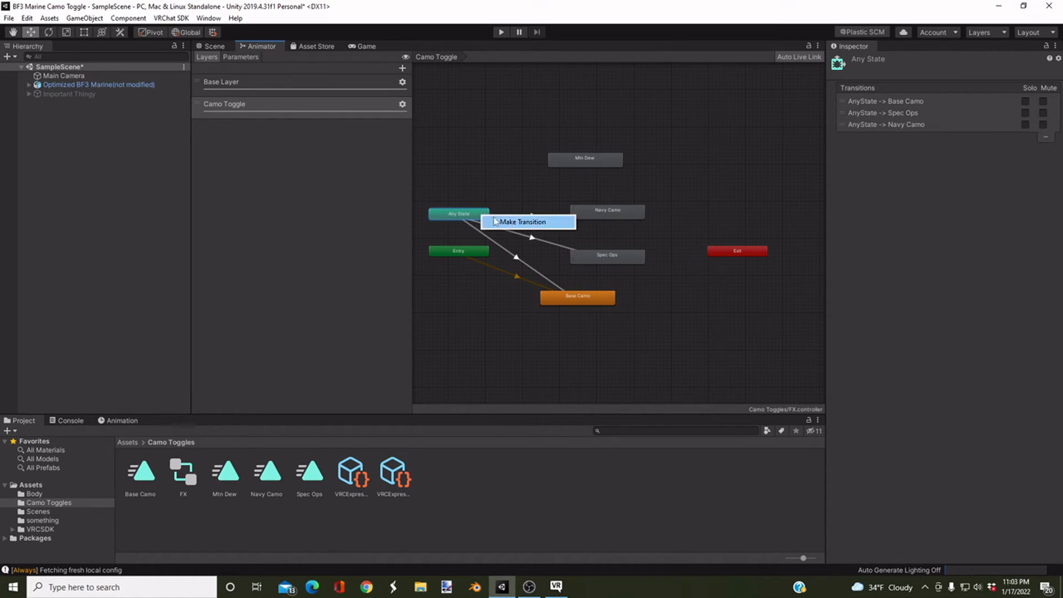
left_click(503, 222)
left_click(582, 162)
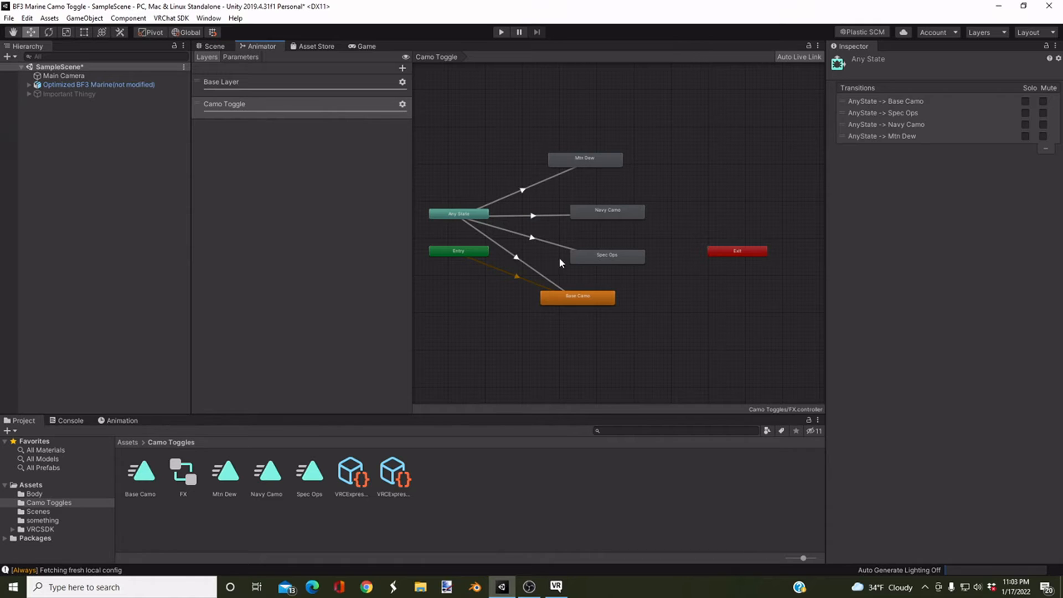
Step: Give the Any State to Base Camo transition the condition Camo Toggle Equals 0
left_click(517, 258)
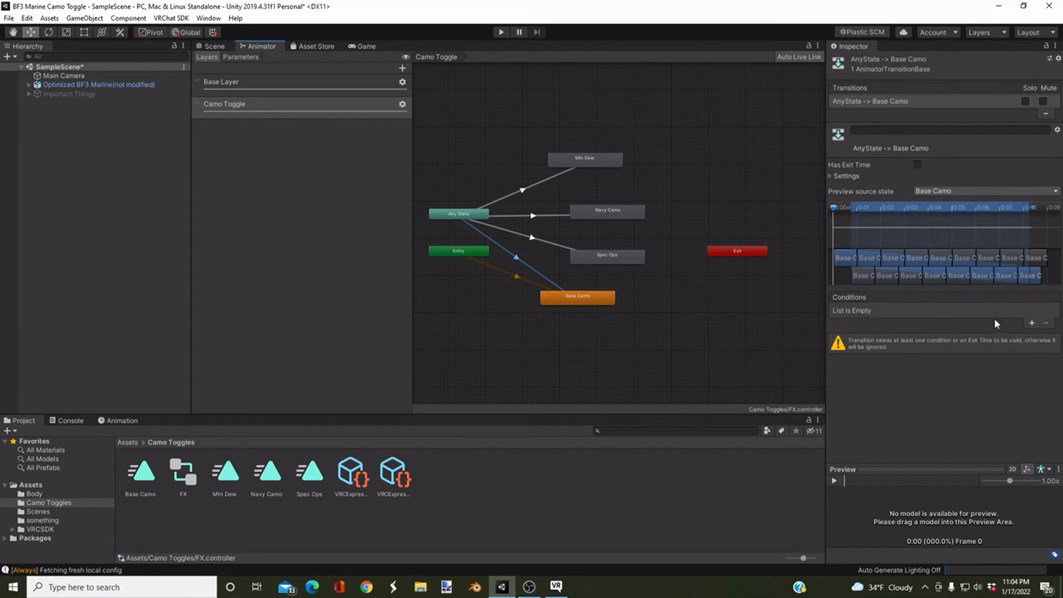
left_click(1032, 323)
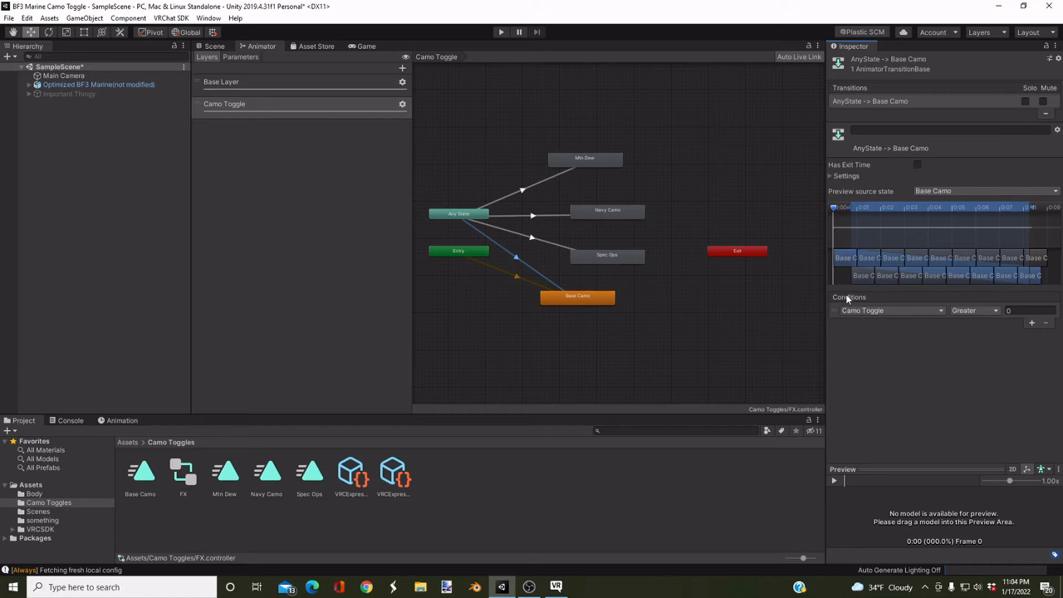
left_click(859, 310)
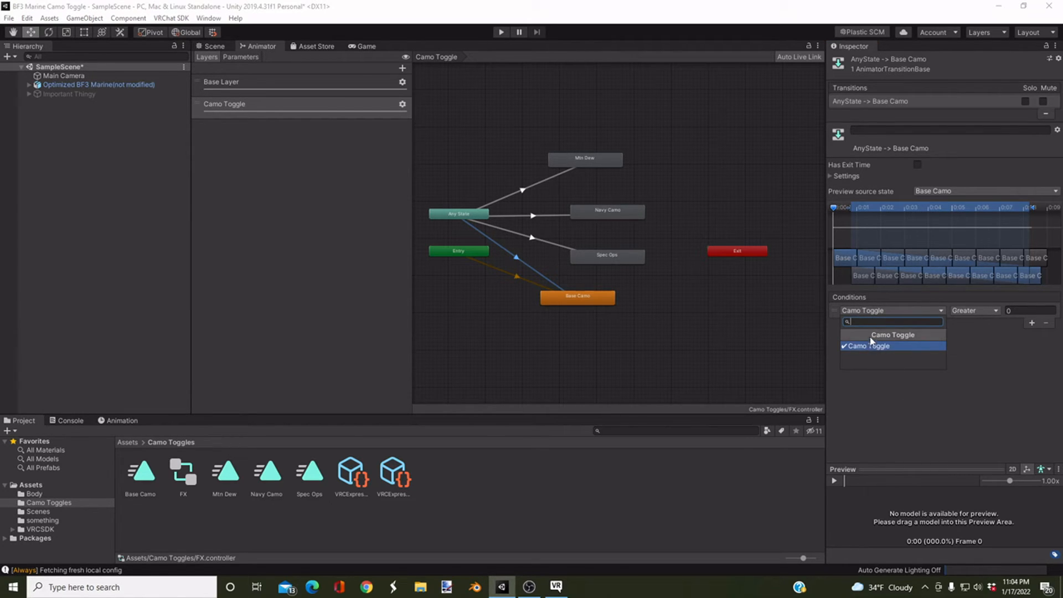
left_click(959, 356)
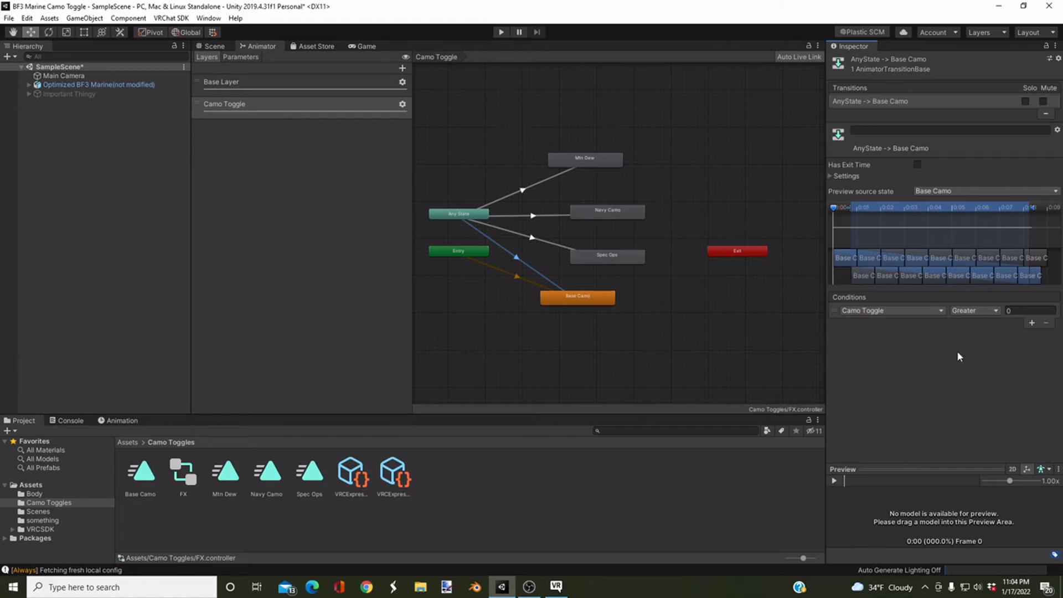
left_click(893, 311)
left_click(978, 381)
left_click(958, 311)
left_click(979, 347)
Step: Give the Any State to Spec Ops transition the condition Camo Toggle Equals 1
left_click(532, 239)
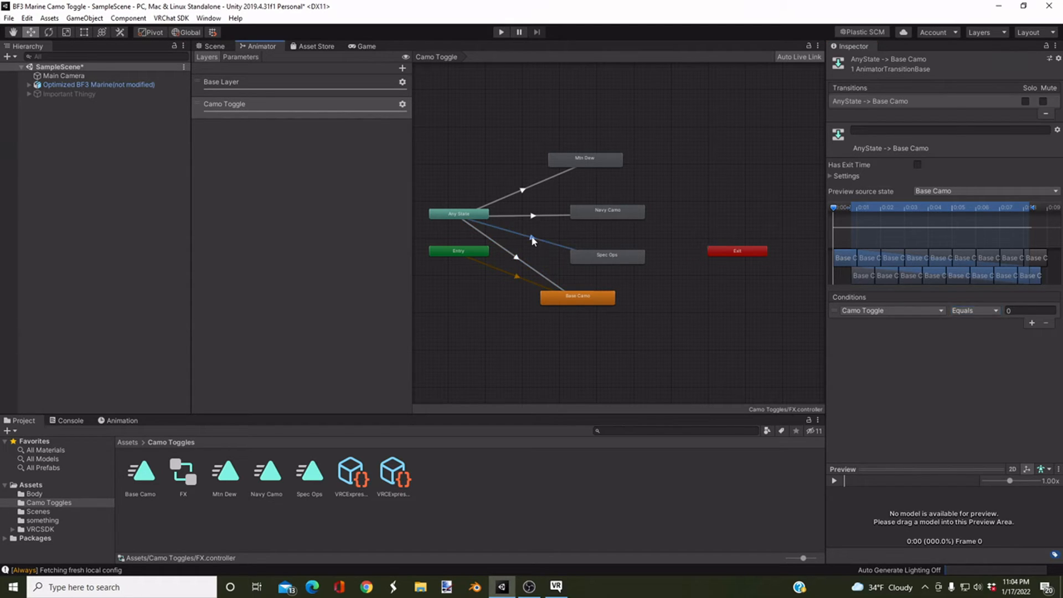
left_click(1030, 326)
left_click(902, 311)
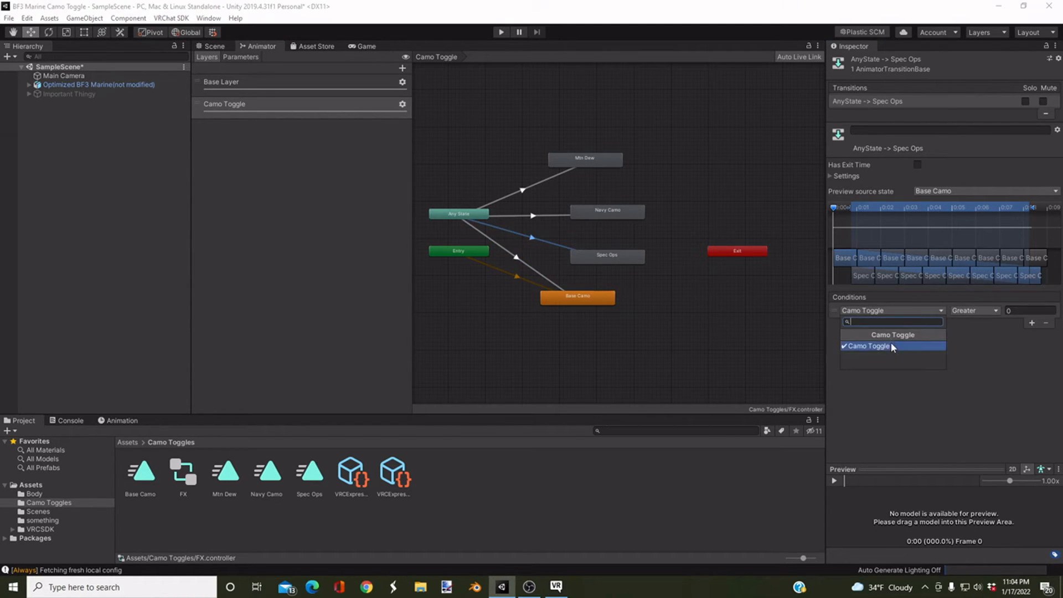
left_click(890, 341)
left_click(974, 310)
left_click(973, 347)
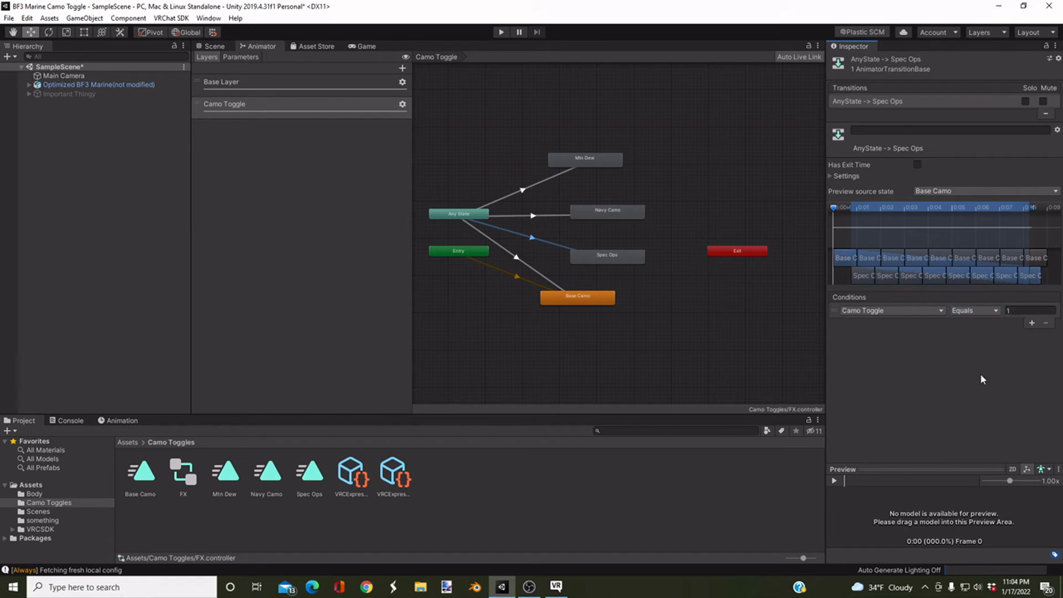
left_click(521, 254)
left_click(535, 238)
Step: Give the Any State to Navy Camo transition the condition Camo Toggle Equals 2
left_click(537, 215)
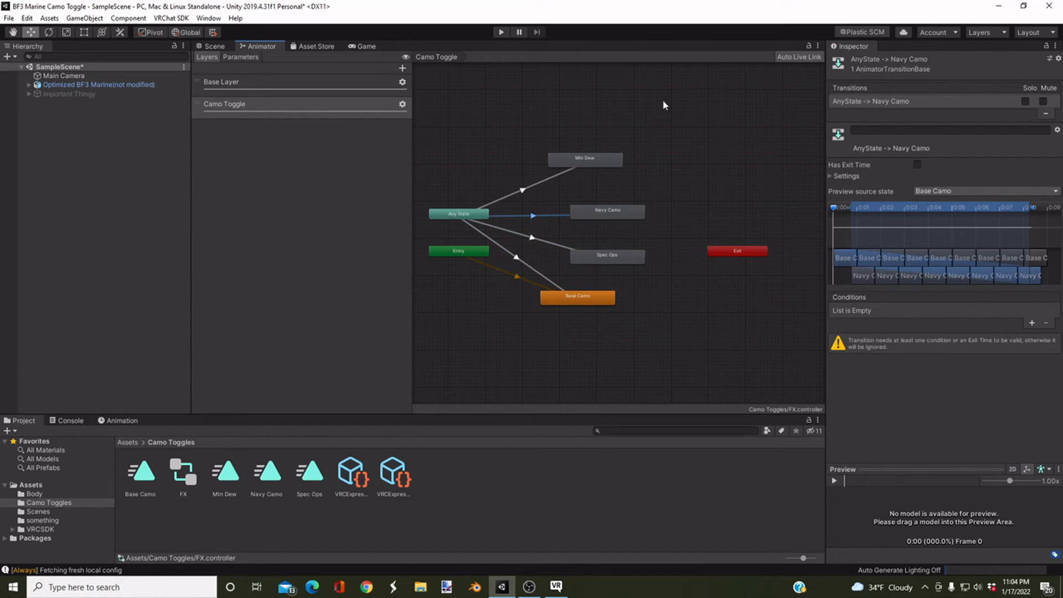
left_click(1031, 323)
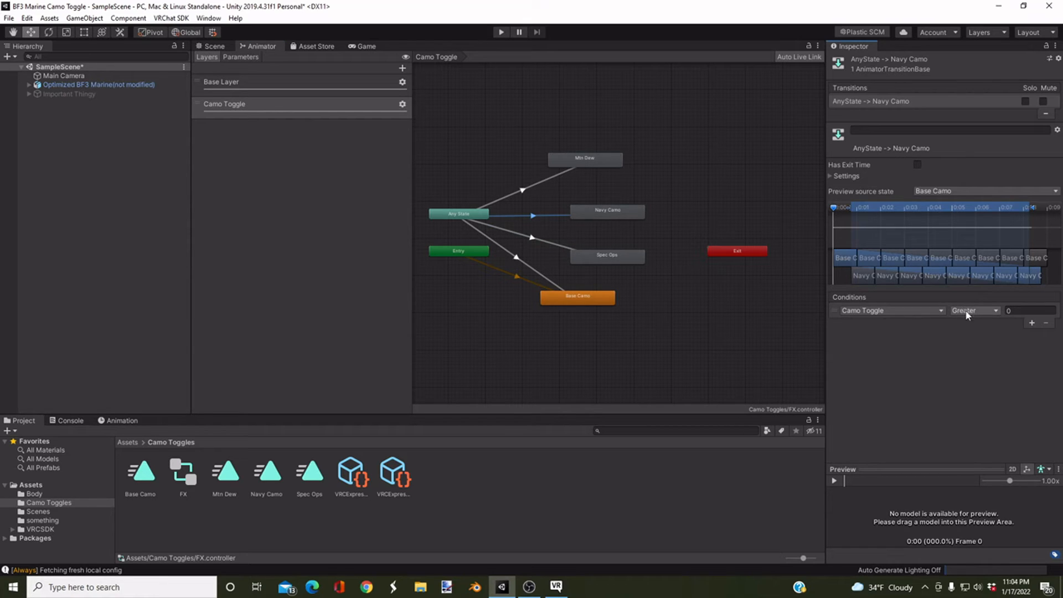
left_click(891, 310)
left_click(974, 311)
left_click(987, 348)
key("Tab")
type("2")
key("Return")
Step: Give the Any State to Mtn Dew transition the condition Camo Toggle Equals 3
left_click(522, 191)
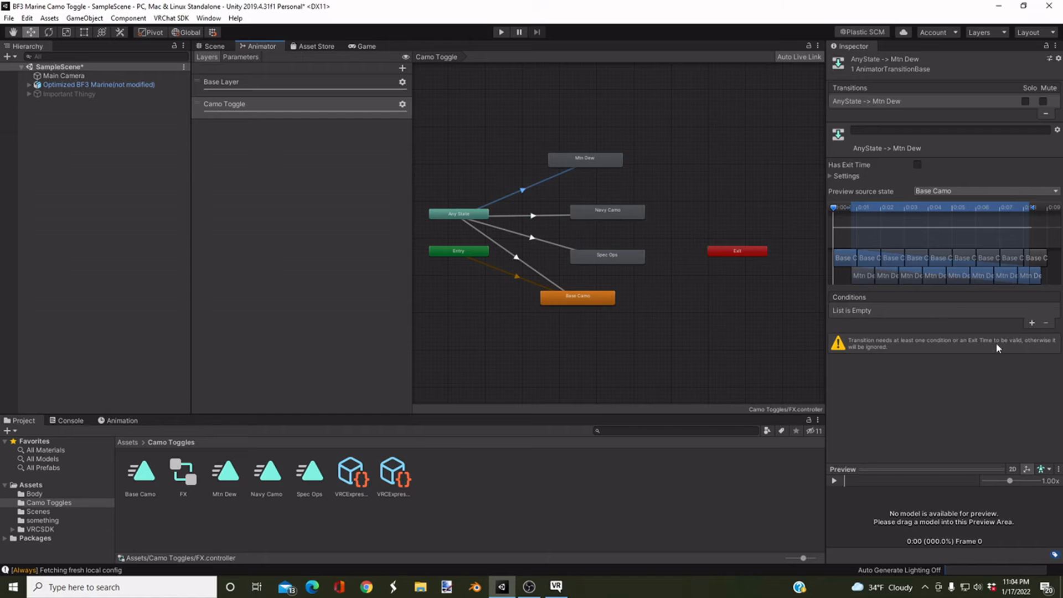
left_click(1031, 324)
left_click(963, 311)
left_click(978, 346)
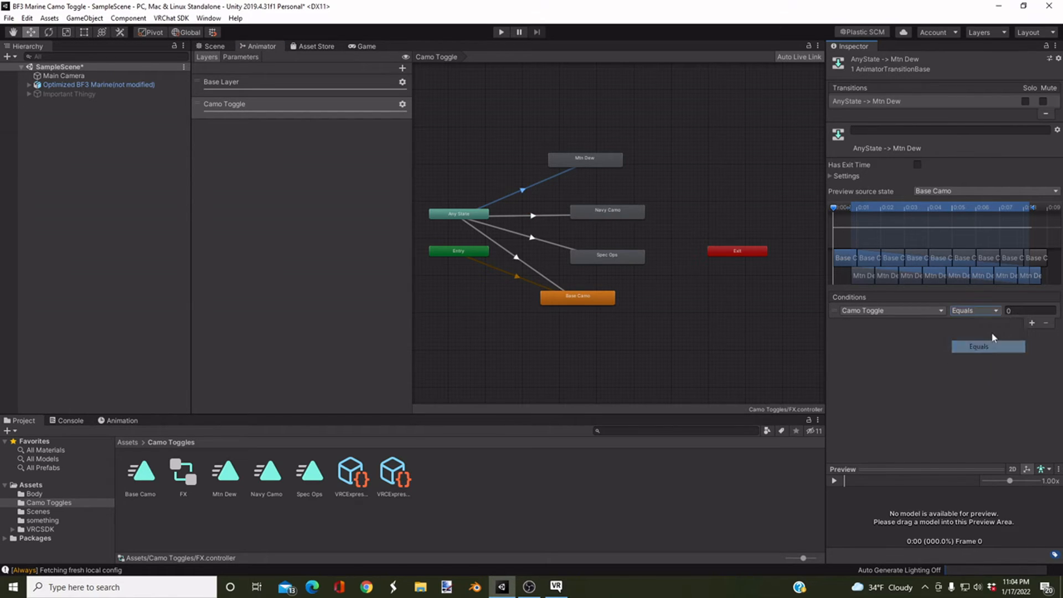
key("Tab")
type("3")
key("Return")
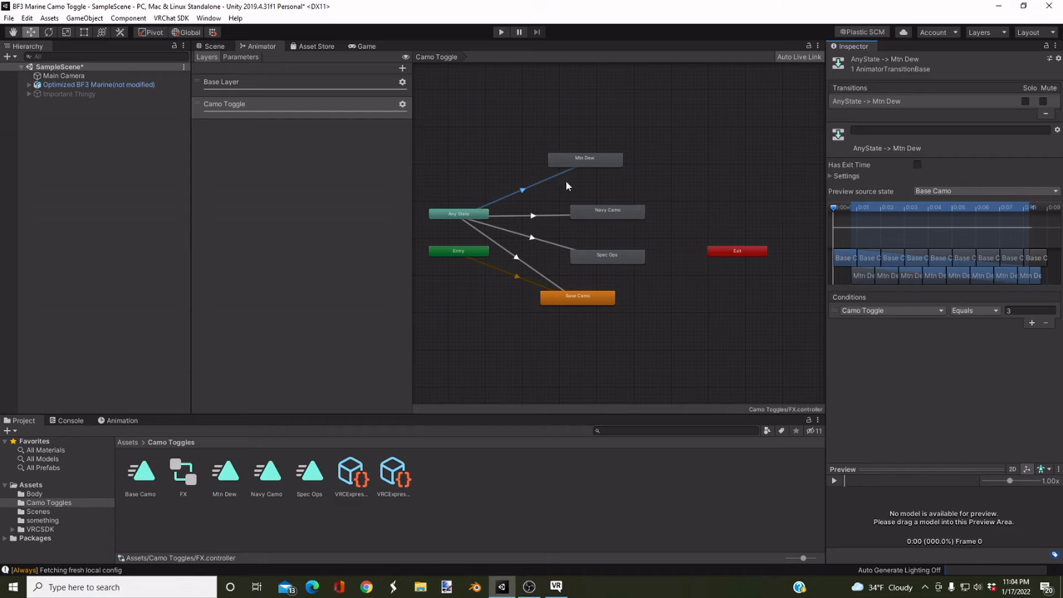
Step: Add a control named Base Camo to the VRCExpressionsMenu asset and make it a Toggle
left_click(393, 477)
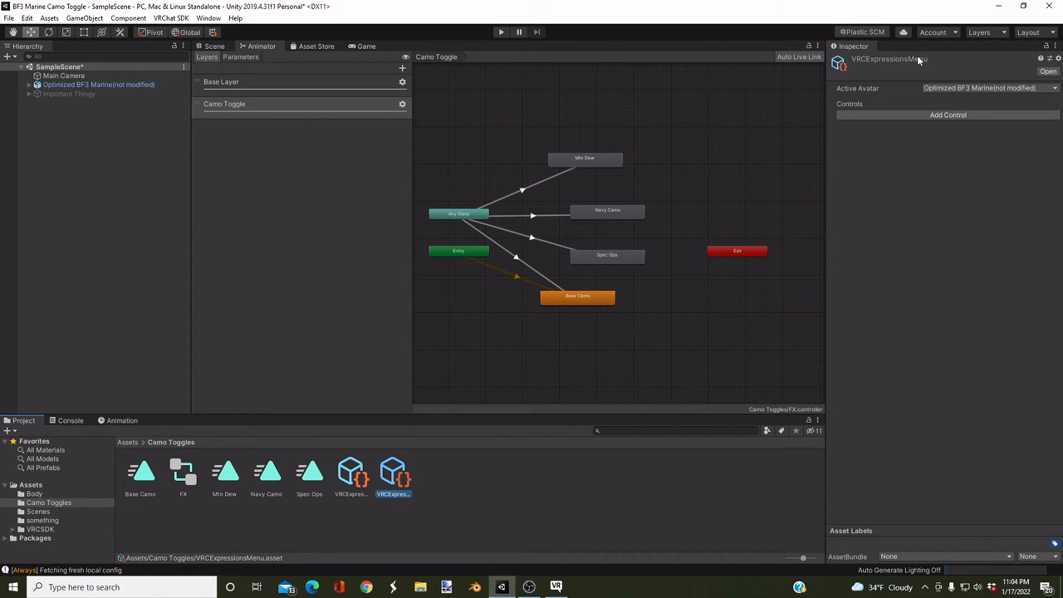
left_click(355, 476)
left_click(401, 473)
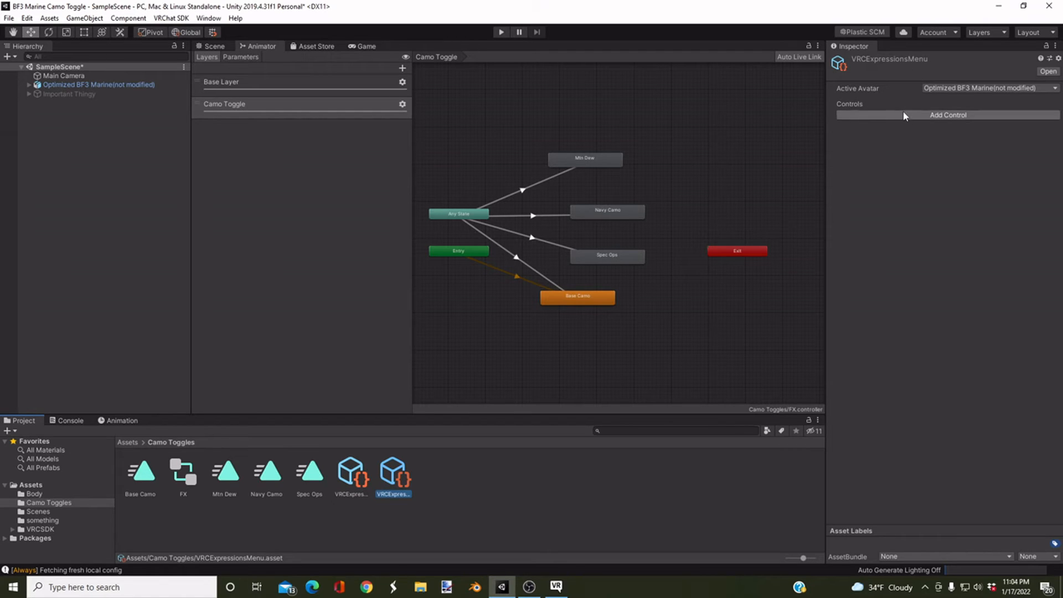
left_click(886, 115)
left_click(841, 115)
left_click(977, 141)
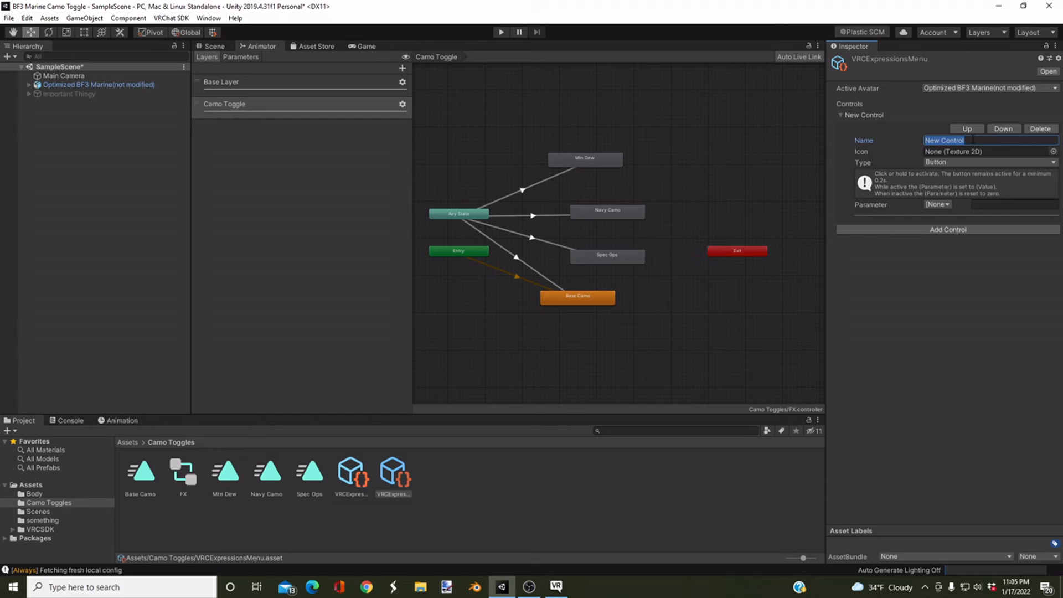
type("Base Camo")
left_click(957, 162)
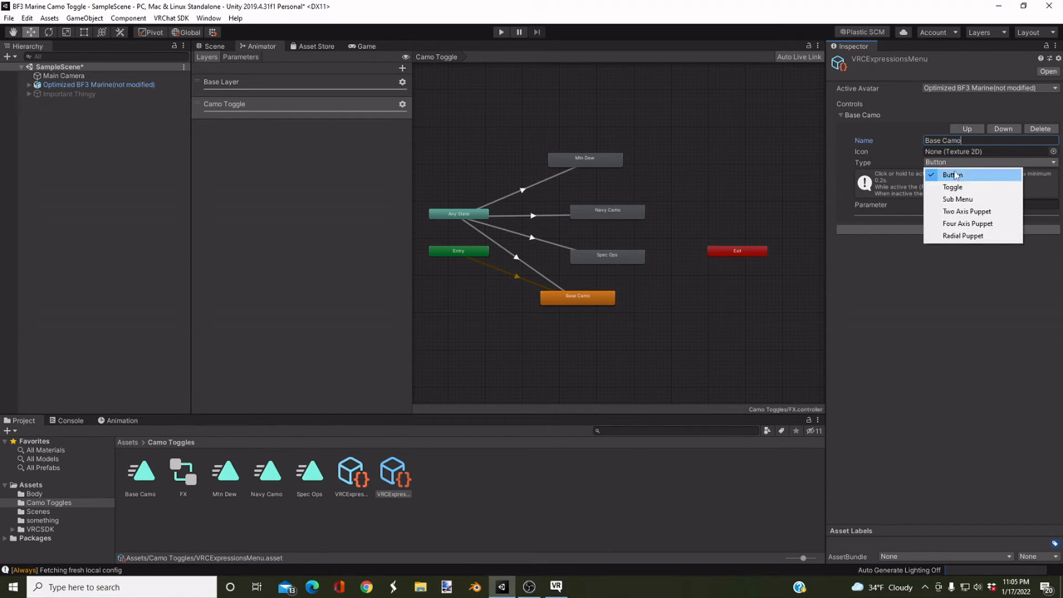
left_click(955, 188)
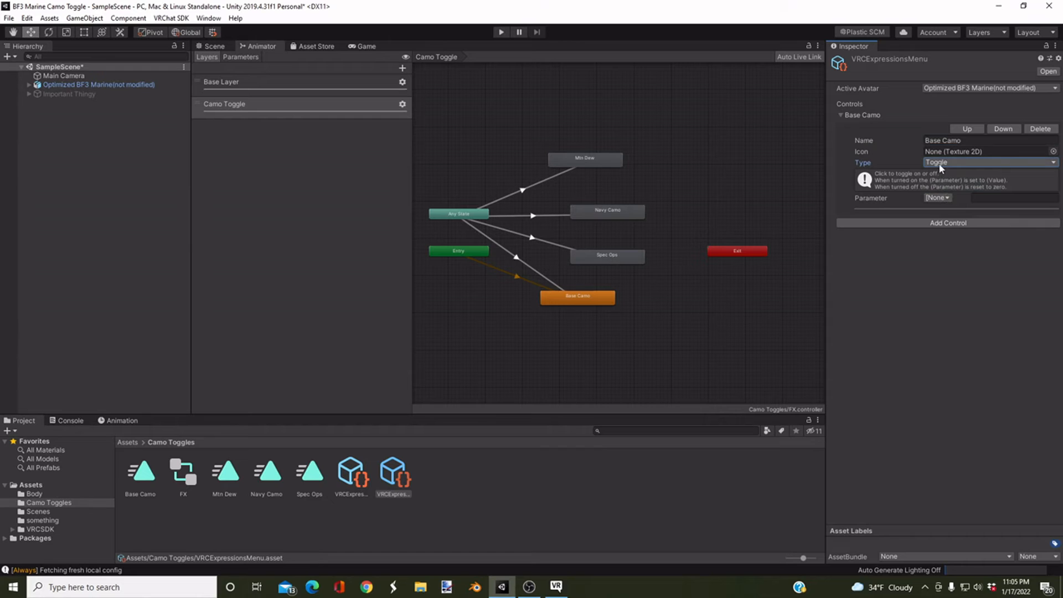
Step: Assign the Camo Toggle parameter with value 0 to the Base Camo control, checking it against the Base Camo transition's condition
left_click(947, 198)
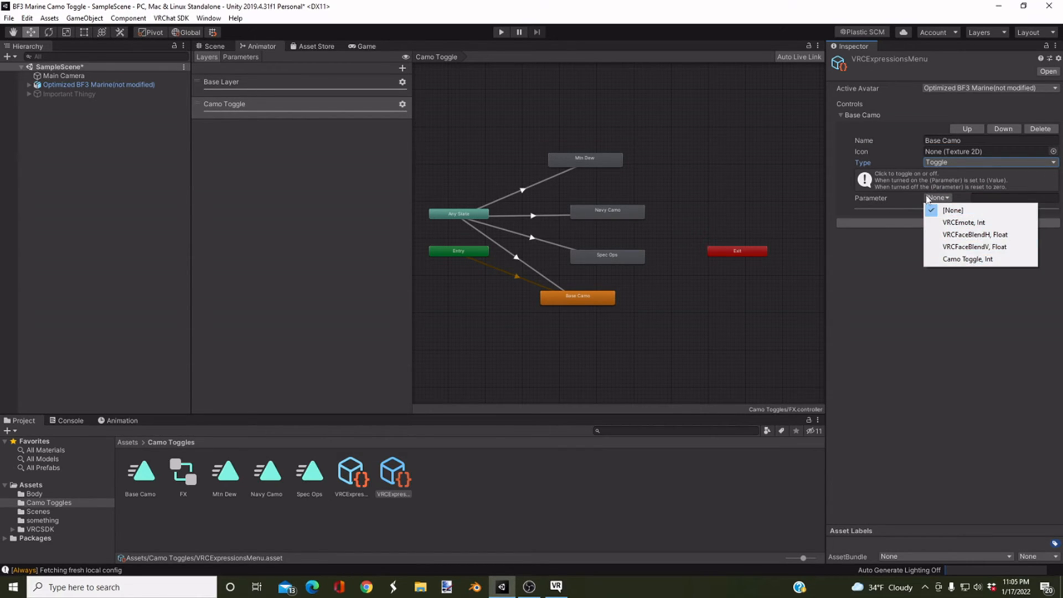
left_click(864, 204)
left_click(937, 198)
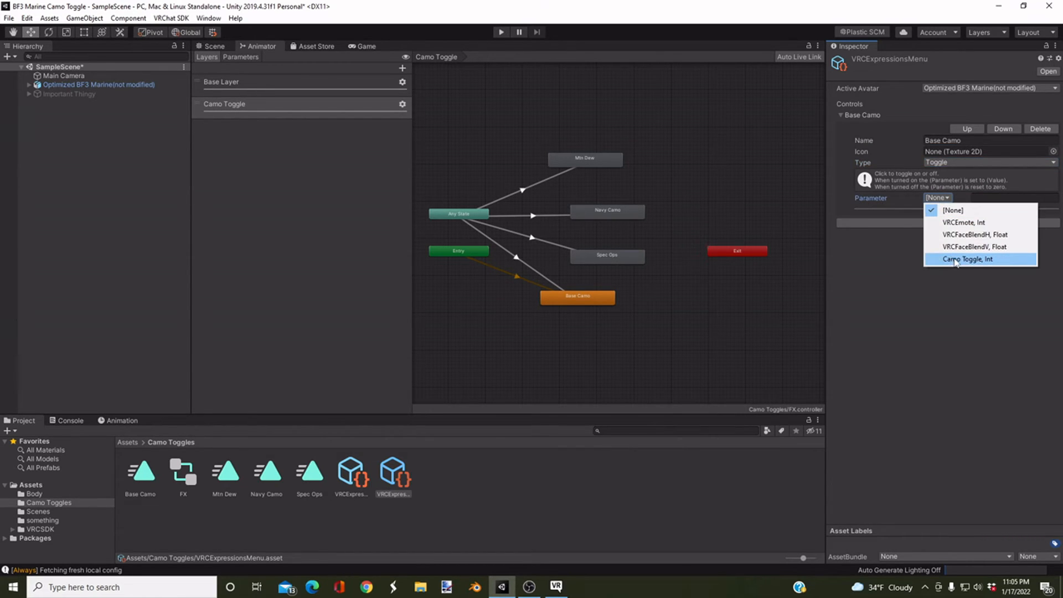
left_click(956, 261)
left_click(949, 208)
left_click(611, 325)
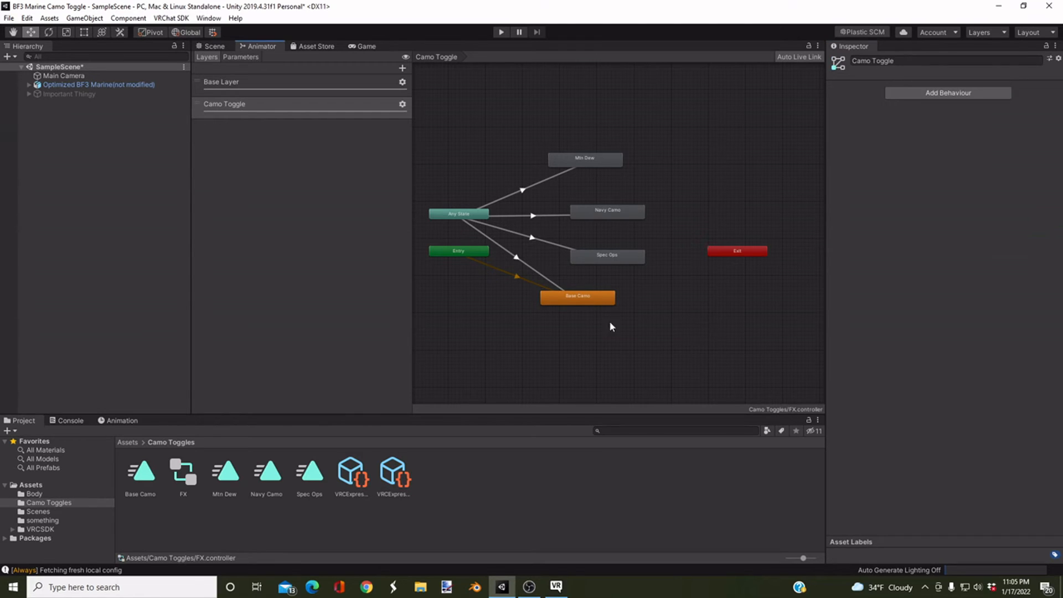
left_click(519, 259)
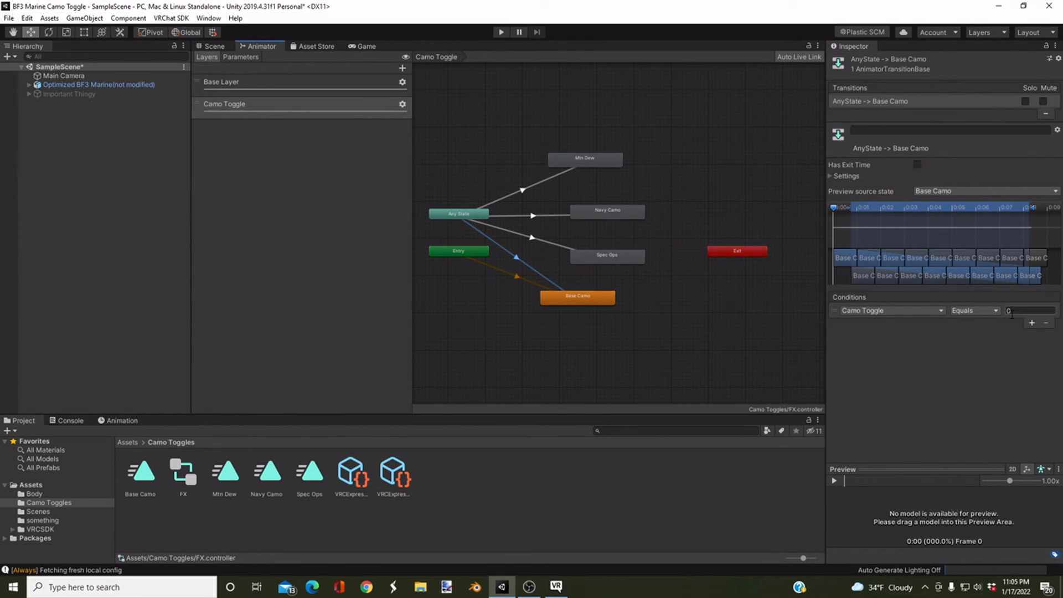
left_click(390, 473)
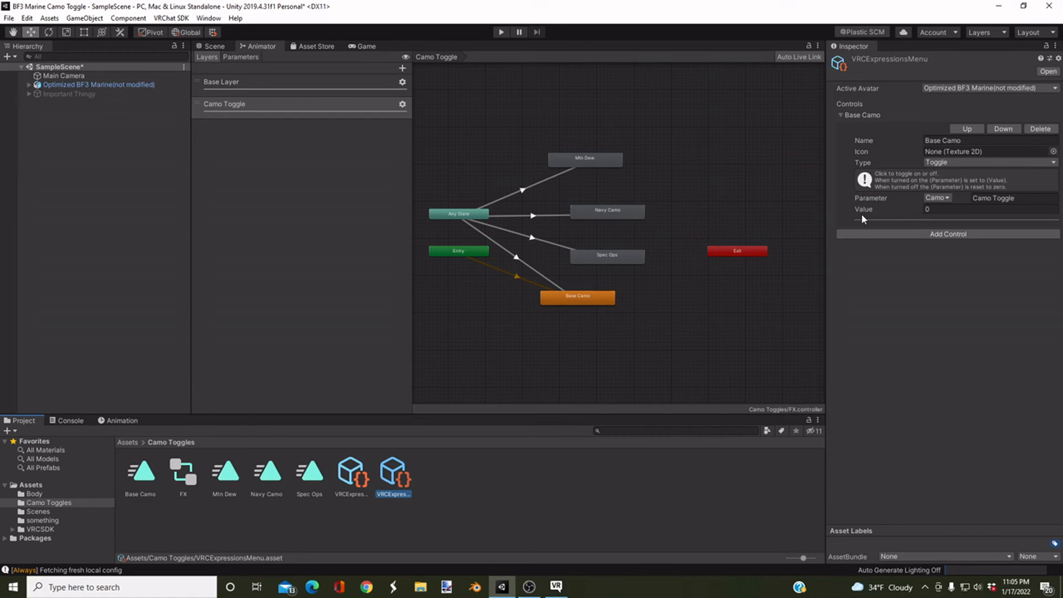
left_click(840, 115)
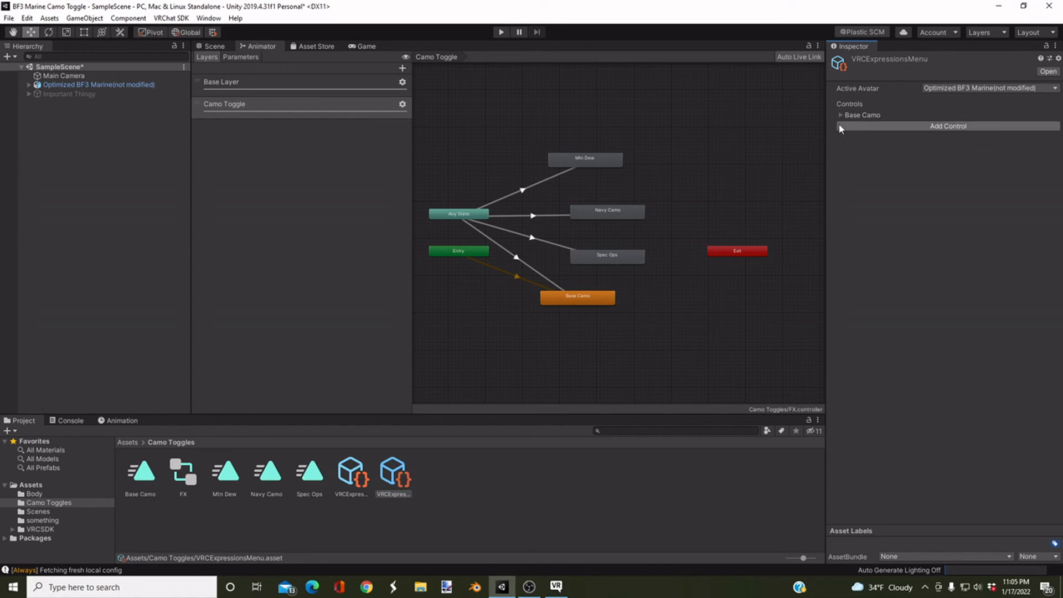
Step: Add a second menu control named Spec Ops Camo with type Toggle
left_click(839, 124)
left_click(946, 151)
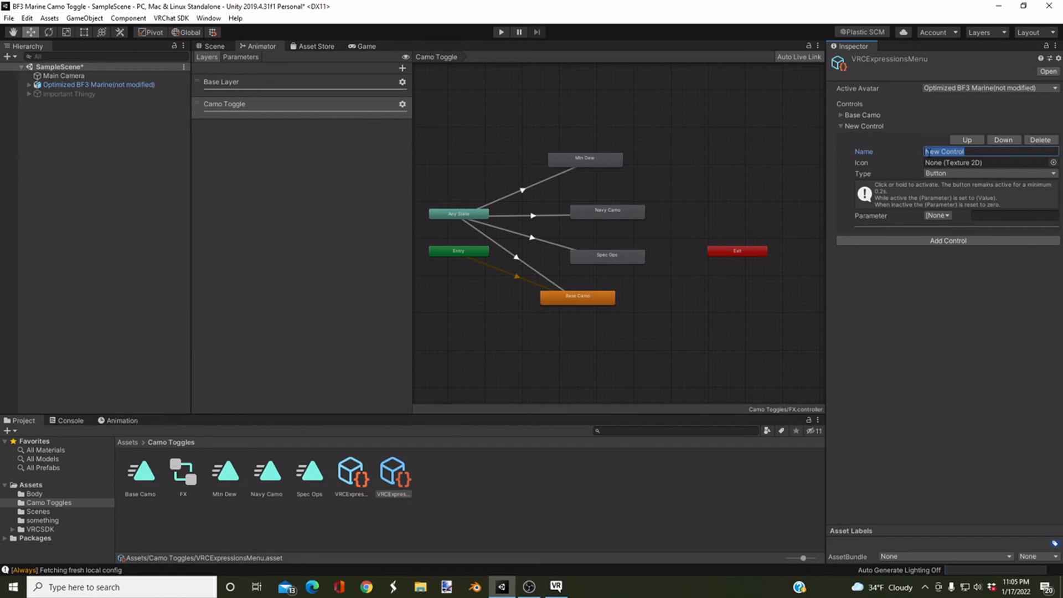
type("Spec")
type("Ops Camo")
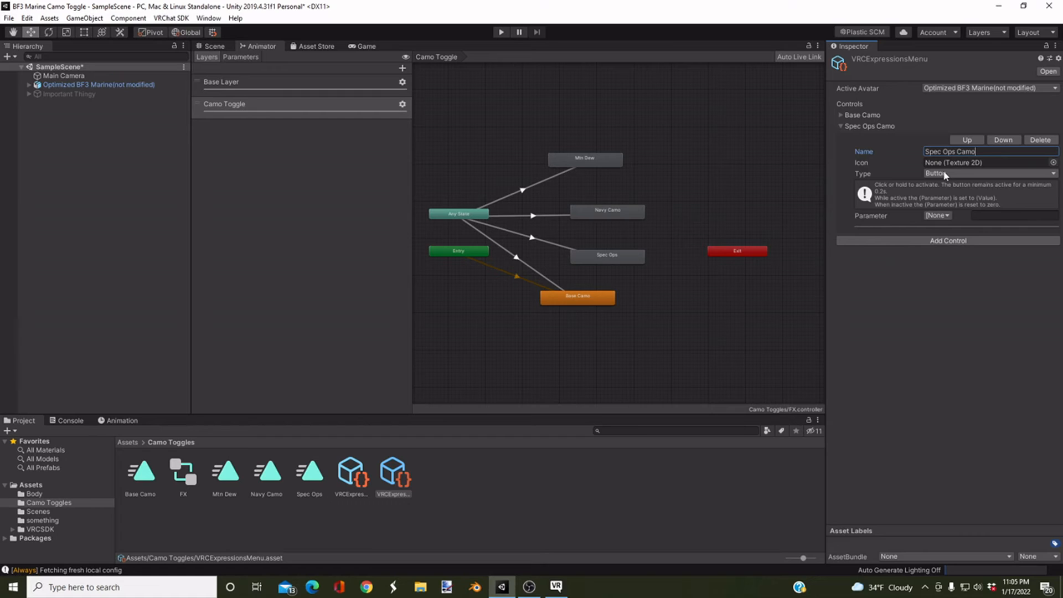
left_click(945, 174)
left_click(941, 194)
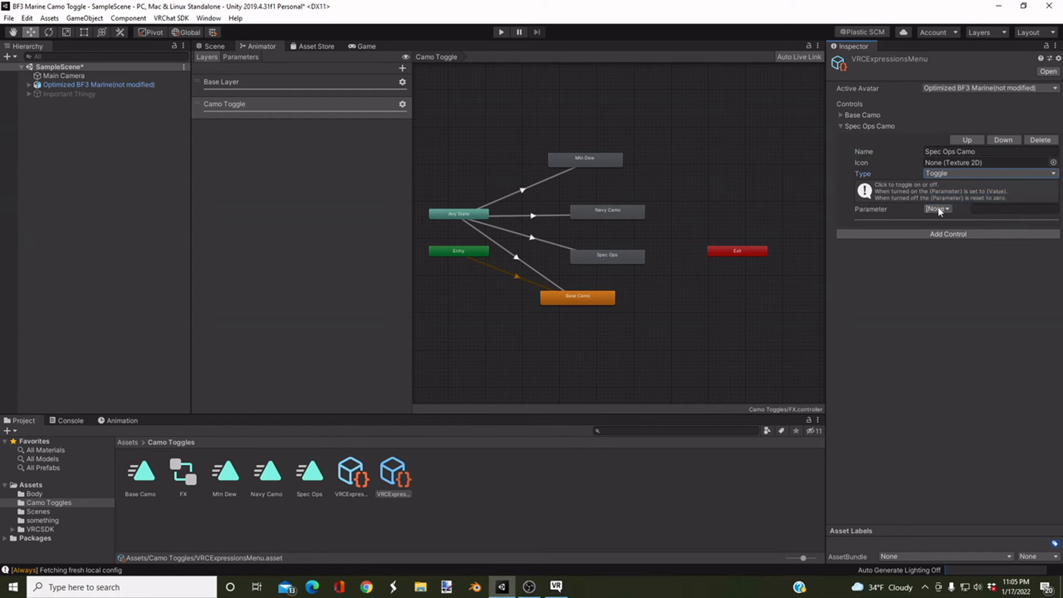
Step: Assign the Camo Toggle parameter with value 1 to the Spec Ops Camo control
left_click(937, 209)
left_click(938, 161)
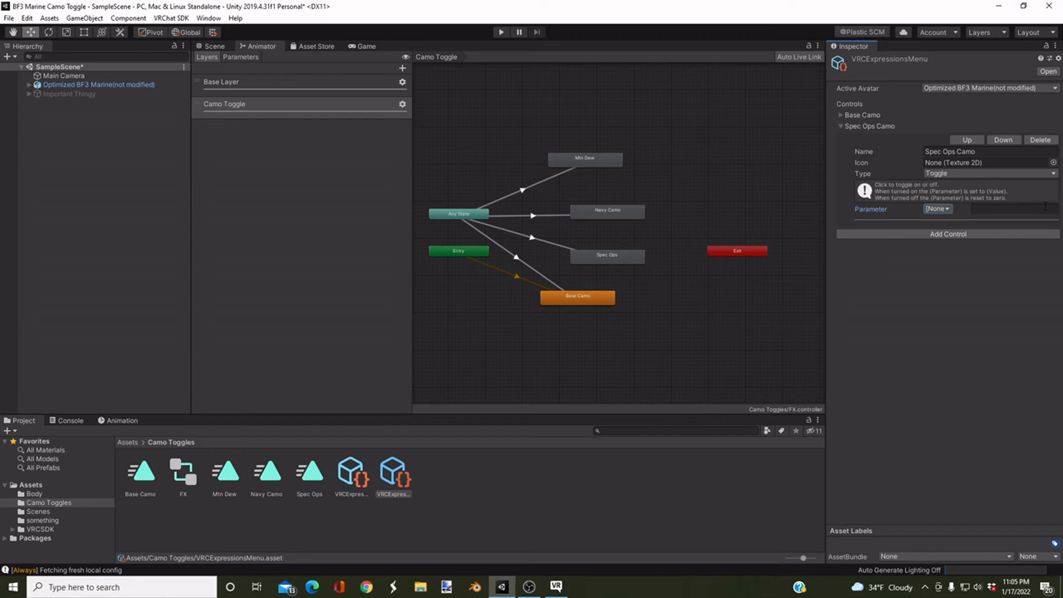
left_click(955, 175)
left_click(953, 171)
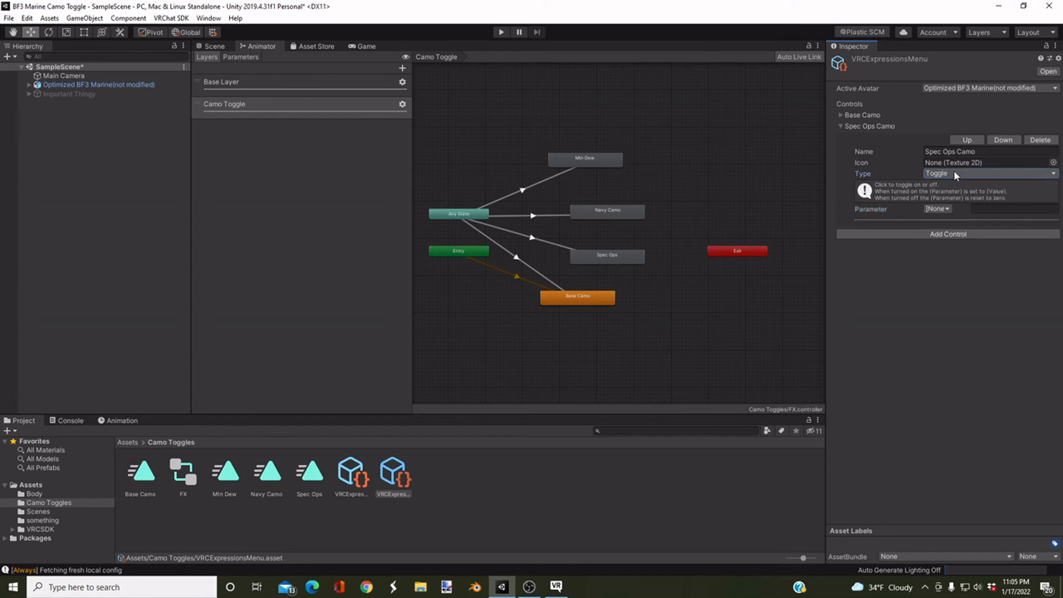
left_click(936, 210)
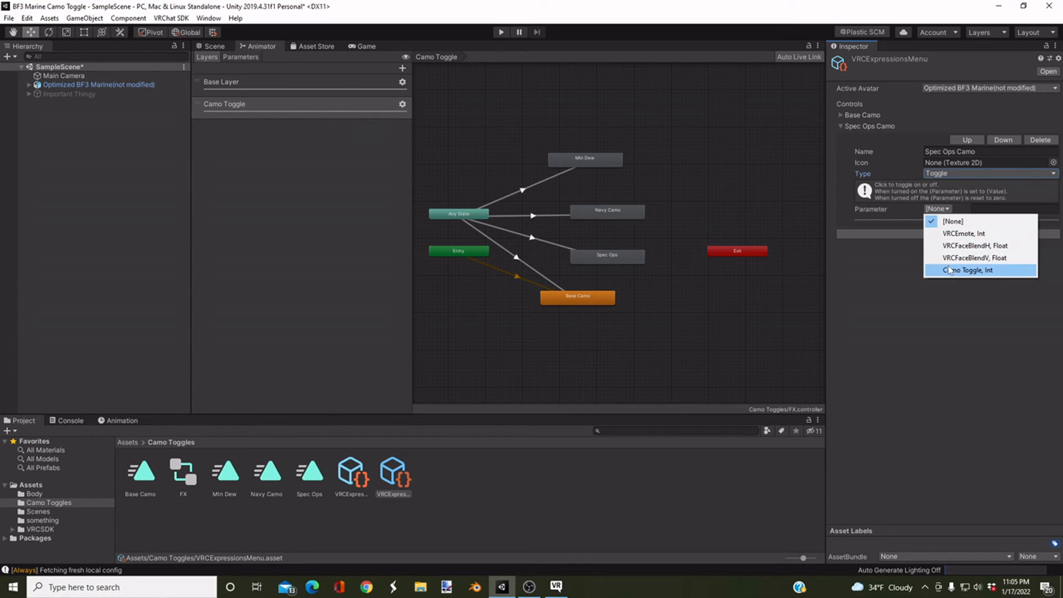
left_click(953, 271)
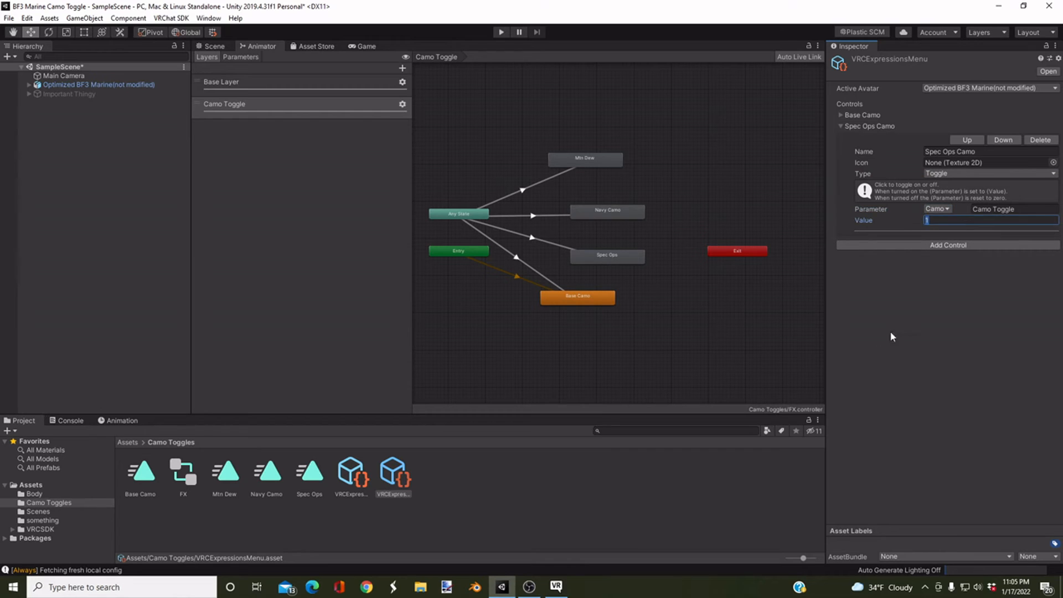
left_click(842, 126)
Step: Add a third menu control named Navy Camo with type Toggle
left_click(841, 135)
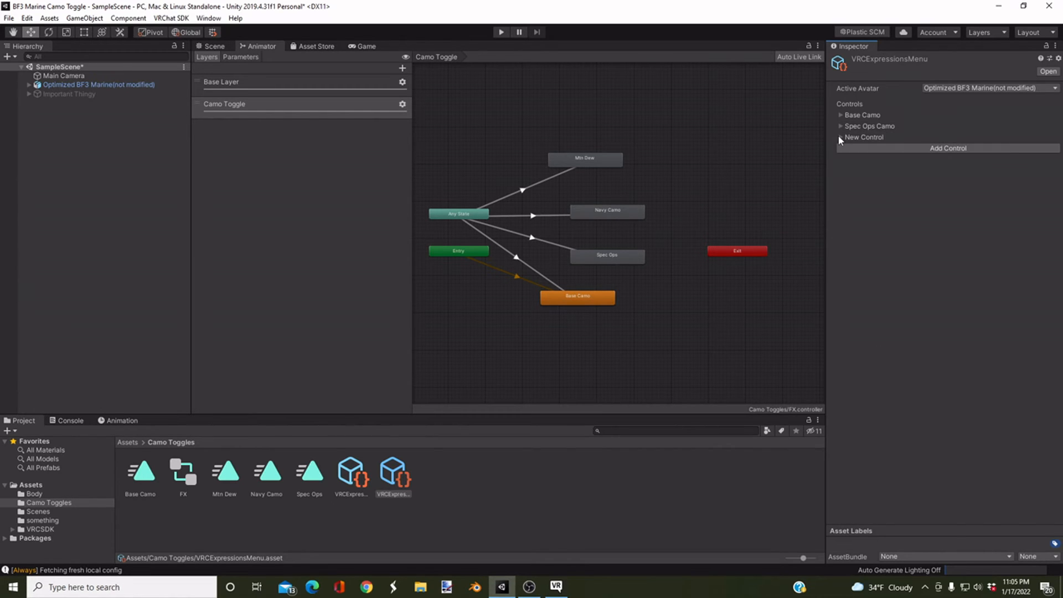
left_click(841, 137)
left_click(939, 161)
type("Nacv")
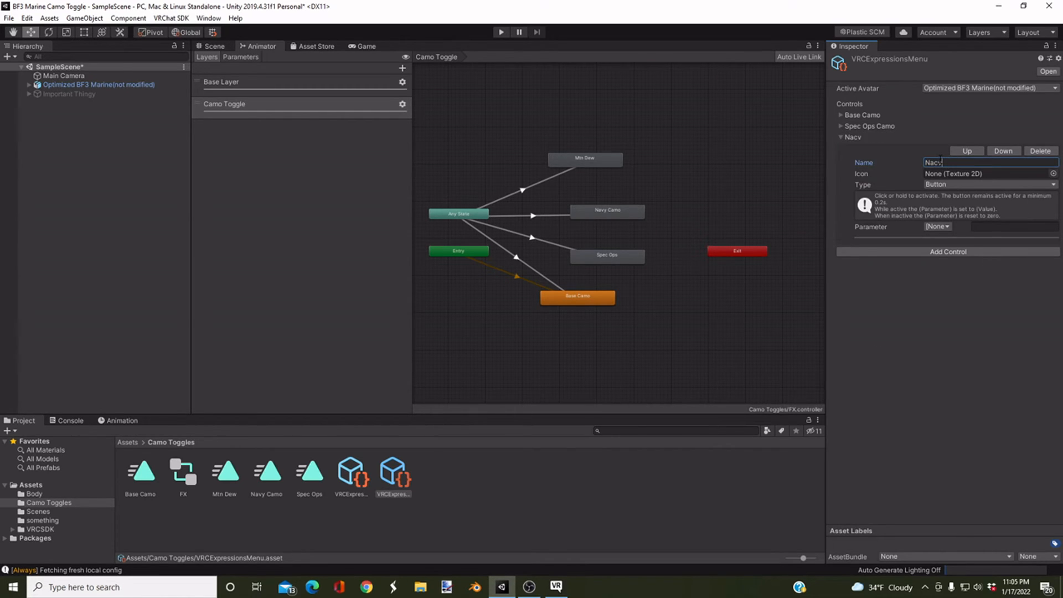
key("BackSpace")
key("BackSpace")
type("vy Camo")
left_click(941, 185)
left_click(946, 207)
Step: Assign the Camo Toggle parameter with value 2 to the Navy Camo control
left_click(937, 220)
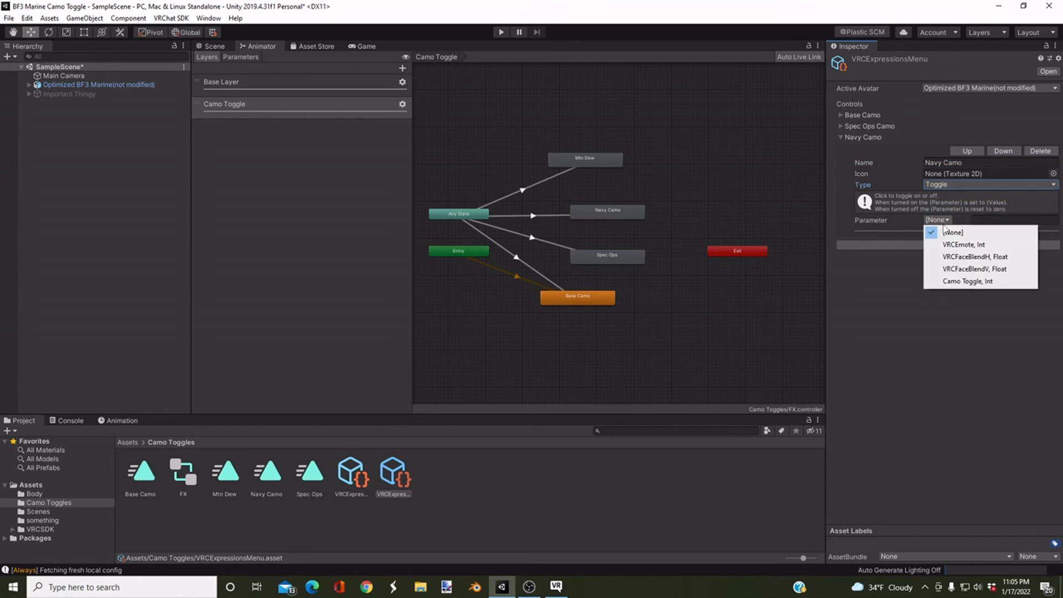
left_click(967, 281)
type("2")
key("Return")
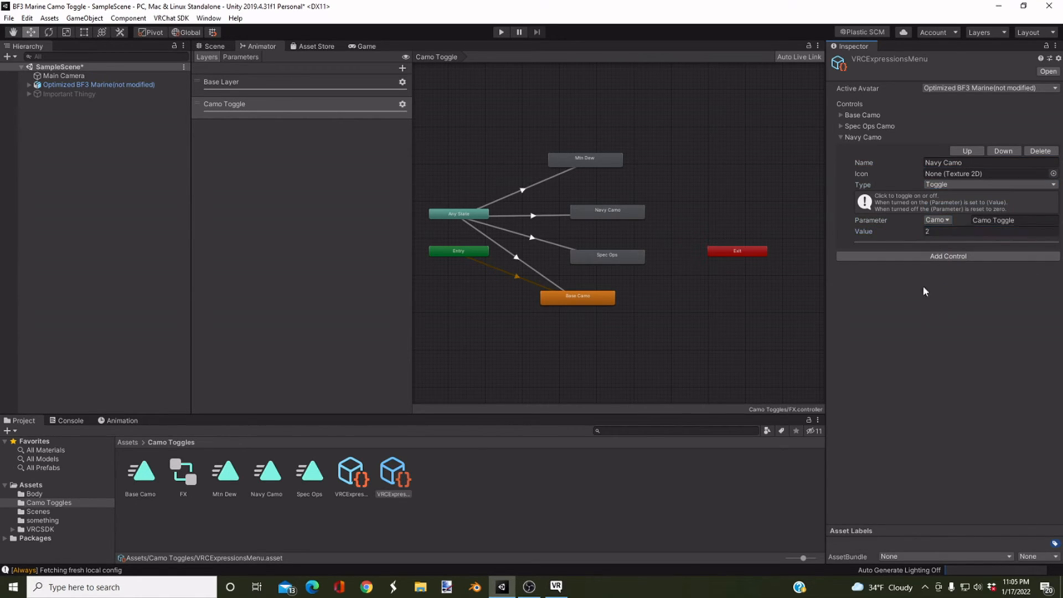
left_click(841, 137)
Step: Add a fourth menu control named MTN DEW with type Toggle
left_click(840, 146)
left_click(933, 174)
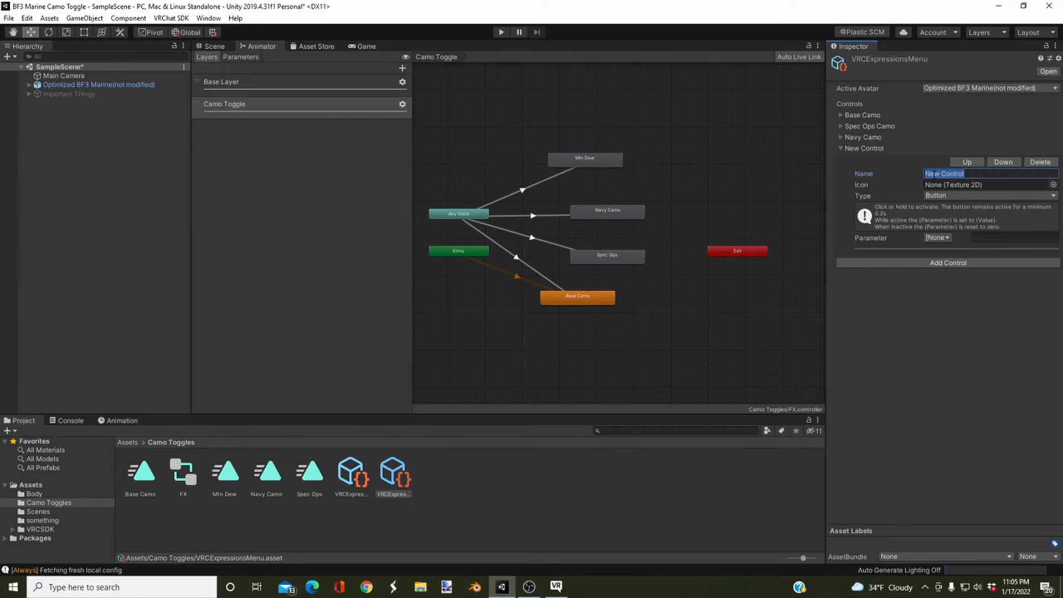
type("MTN DEW")
left_click(962, 197)
left_click(957, 217)
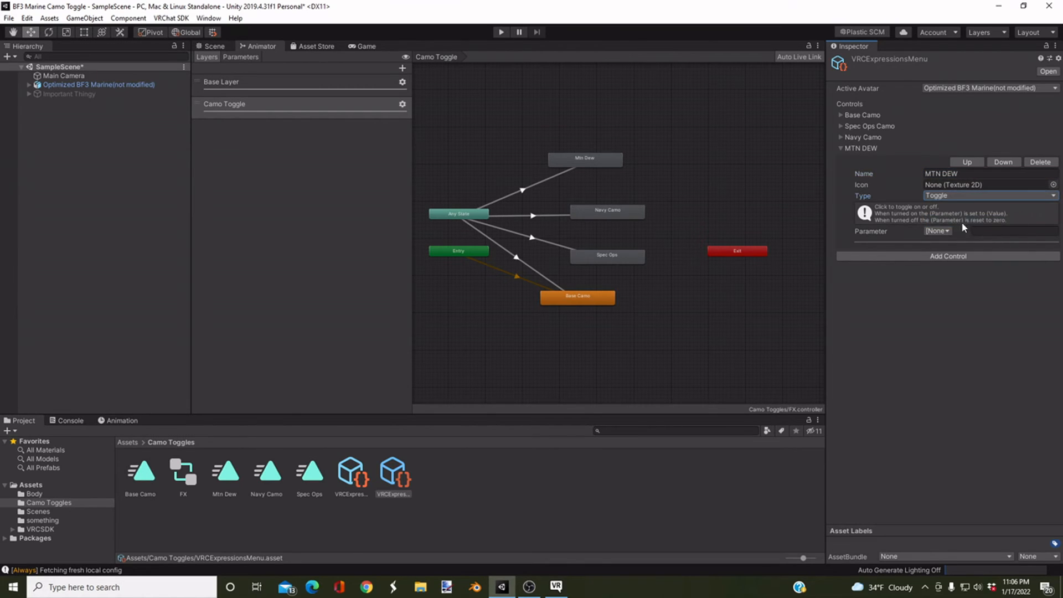
Step: Assign the Camo Toggle parameter with value 3 to the MTN DEW control
left_click(938, 231)
left_click(953, 290)
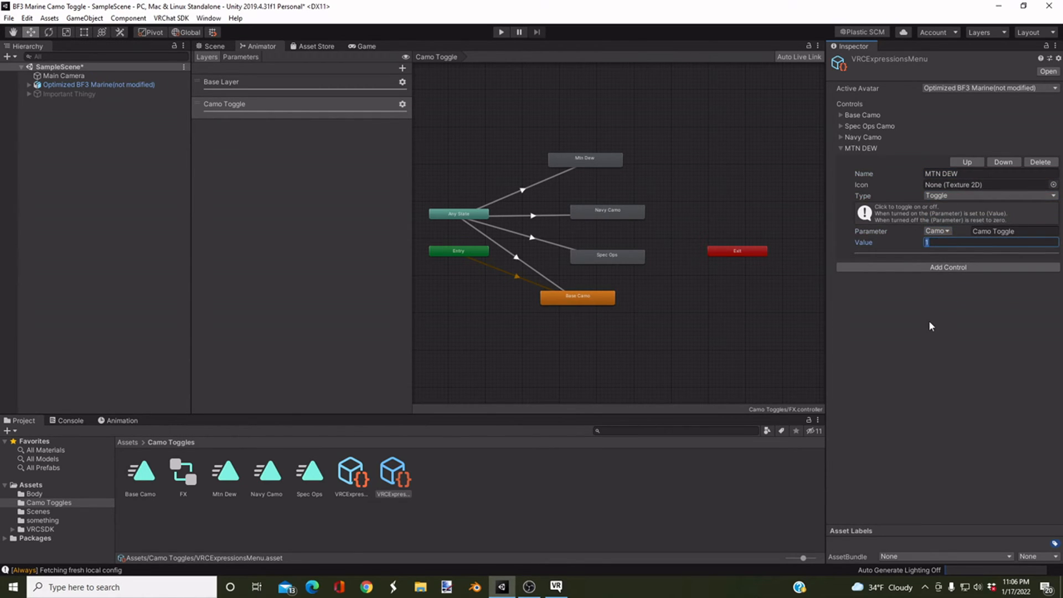
type("3")
key("Return")
Step: Review the name, type, parameter and value of all four camo controls, and collapse their entries
left_click(840, 137)
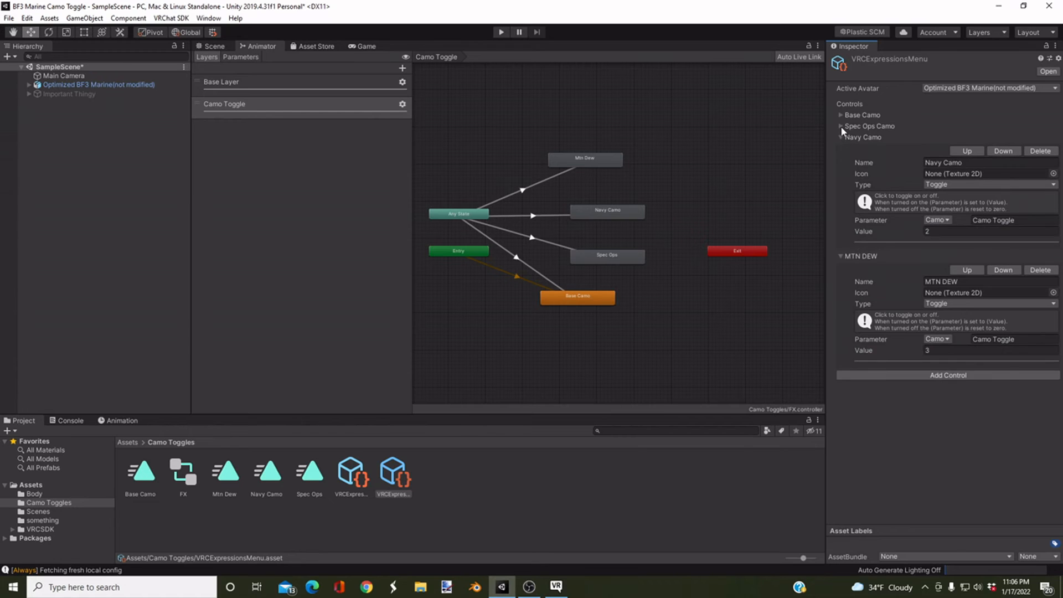
left_click(841, 125)
left_click(840, 115)
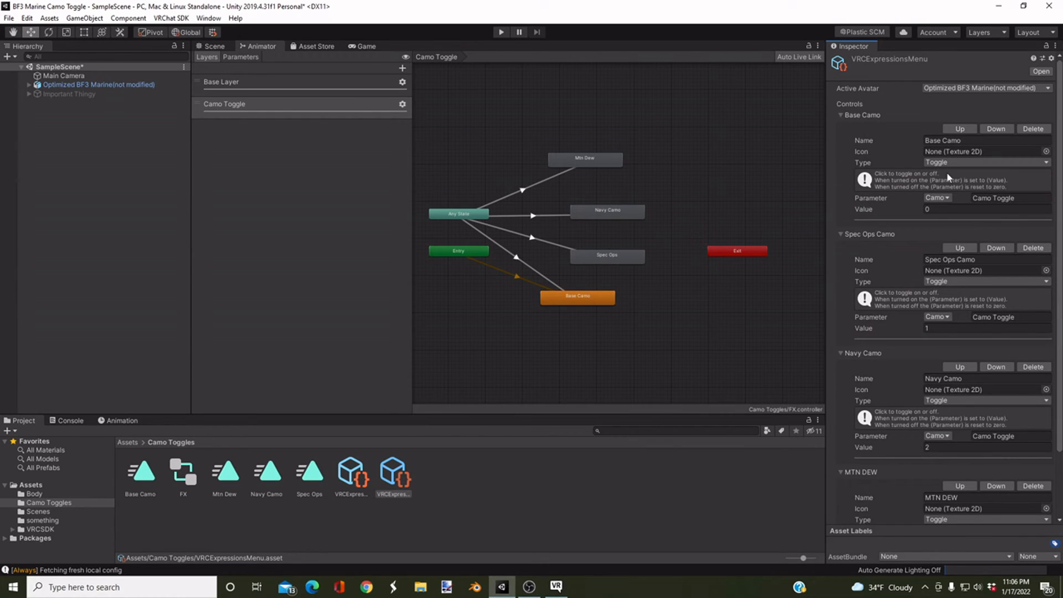
left_click(840, 115)
left_click(840, 126)
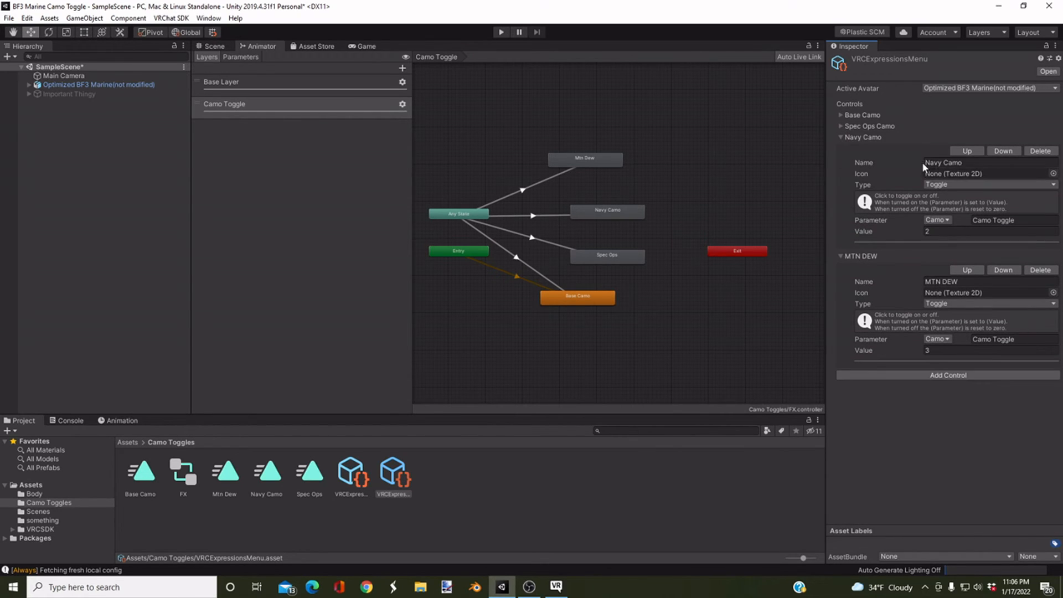
left_click(841, 138)
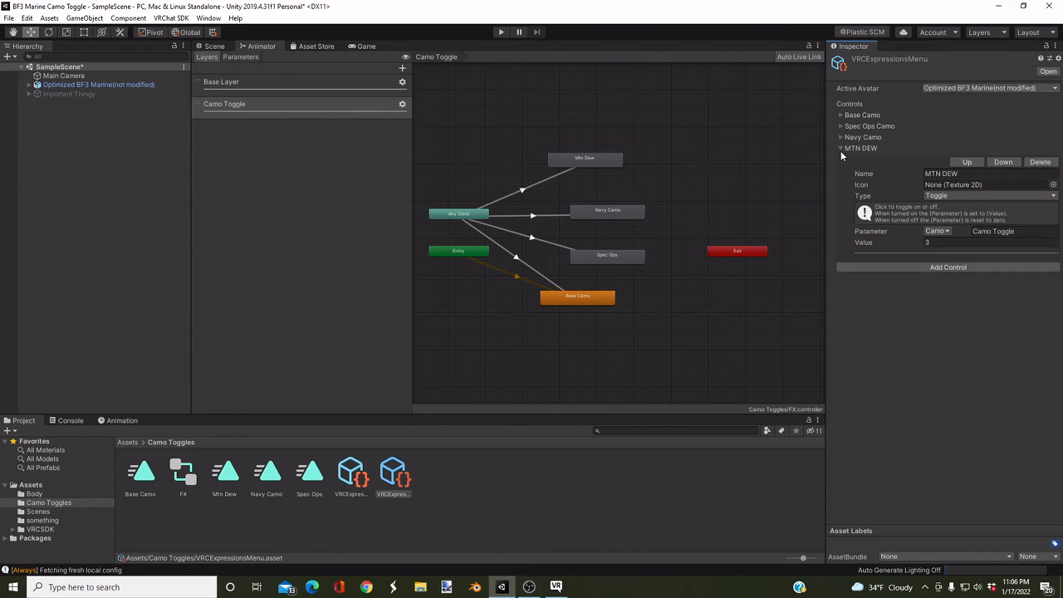
left_click(841, 148)
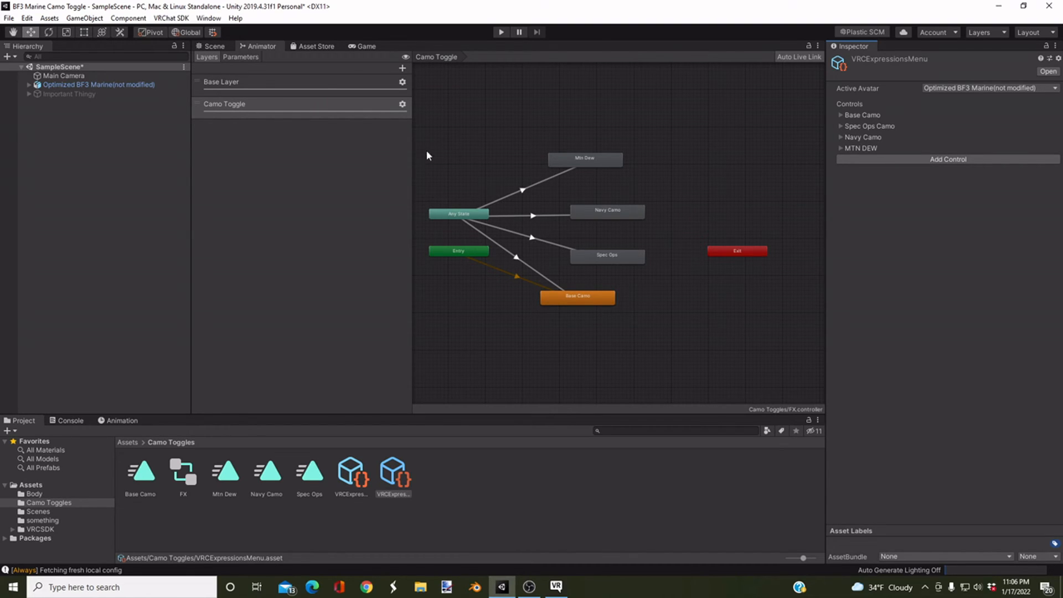
Step: Shift the Base Camo, Spec Ops and Navy Camo states slightly within the Camo Toggle layer's graph
left_click_drag(586, 299, 602, 295)
left_click_drag(608, 256, 612, 253)
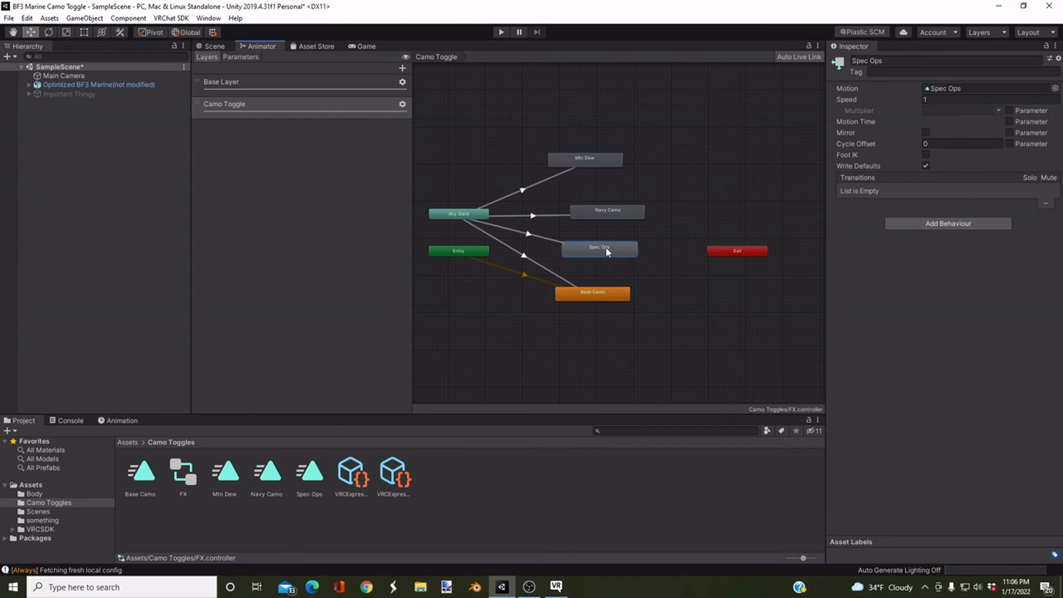
left_click_drag(606, 213, 610, 208)
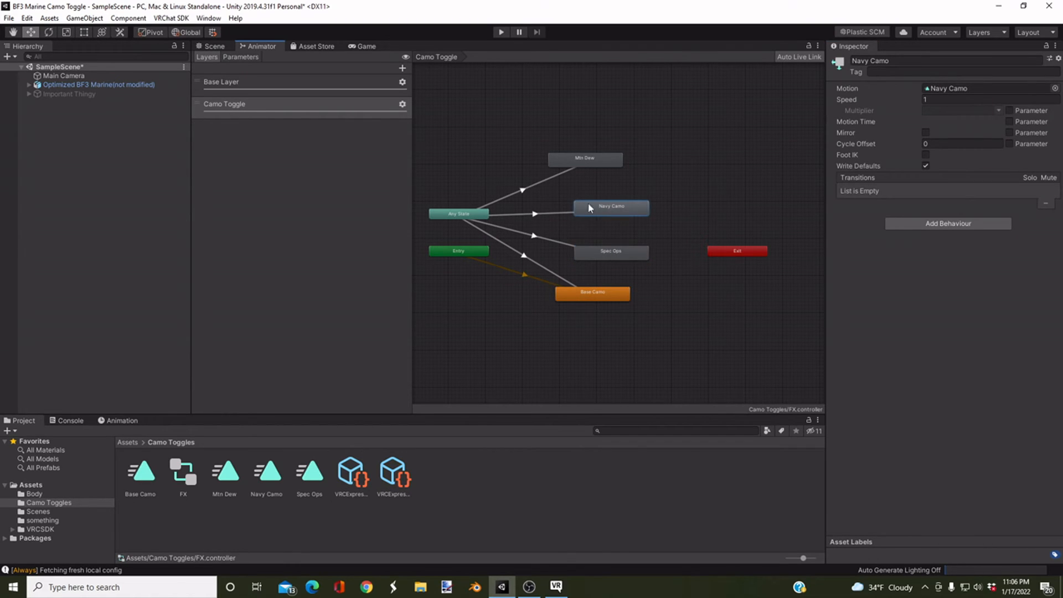
Step: Examine the marine avatar in the Scene view up close and from farther away
left_click(217, 47)
left_click_drag(523, 262, 586, 276, "alt")
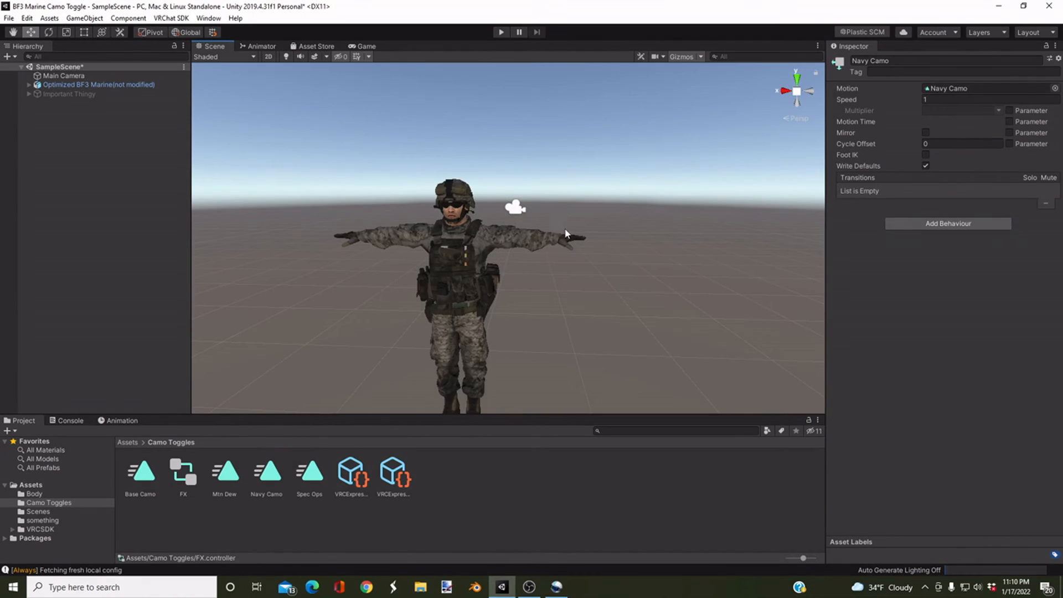
left_click_drag(590, 280, 572, 217, "alt")
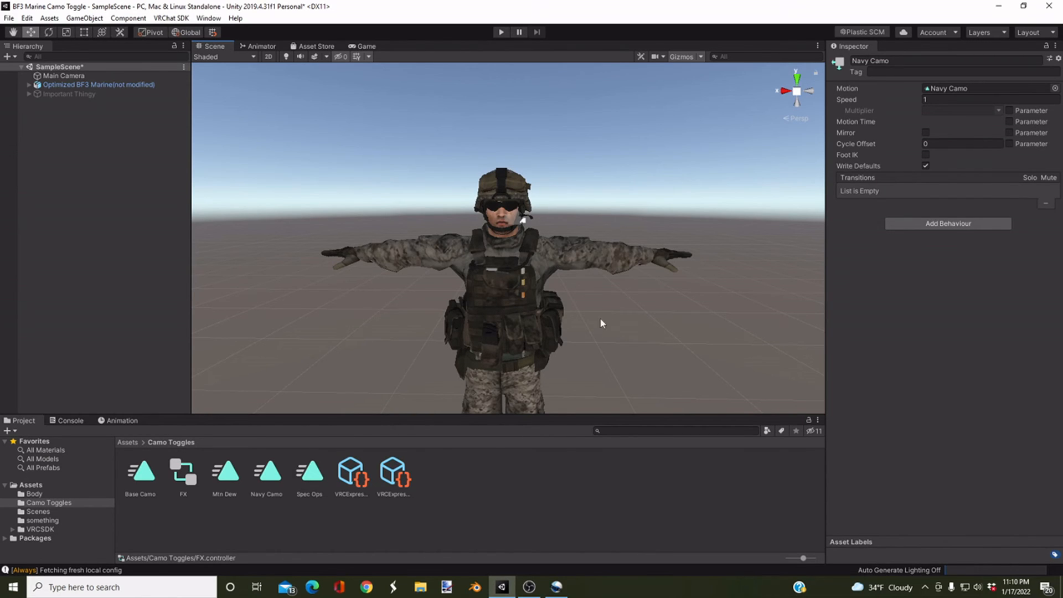
key("alt")
mouse_move(584, 262)
left_mouse_down("alt")
mouse_move(569, 279)
mouse_move(573, 270)
left_mouse_up("alt")
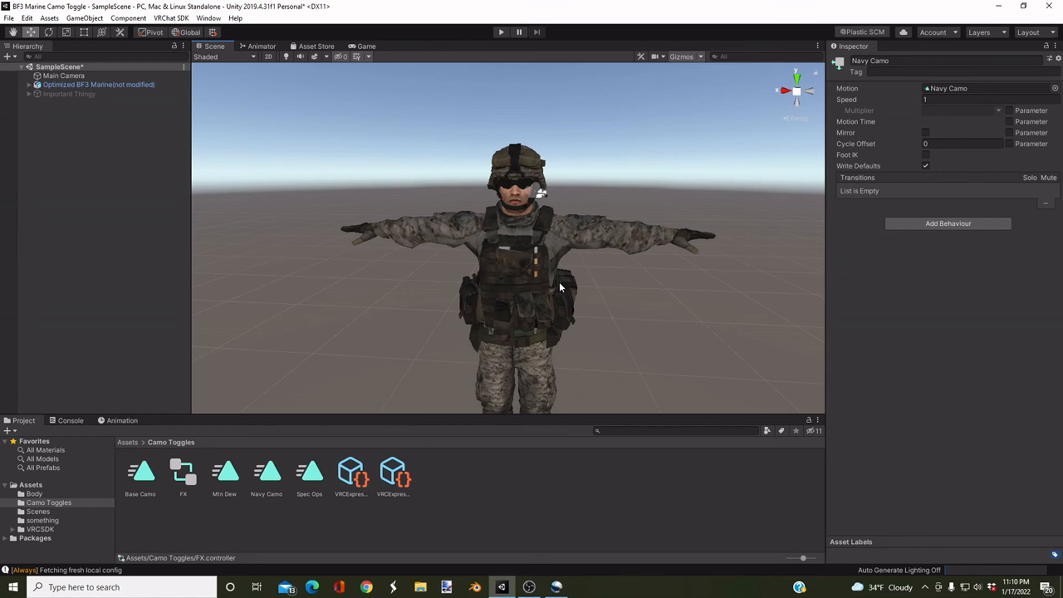
left_click_drag(559, 283, 545, 278, "alt")
scroll(544, 278, "up", 4)
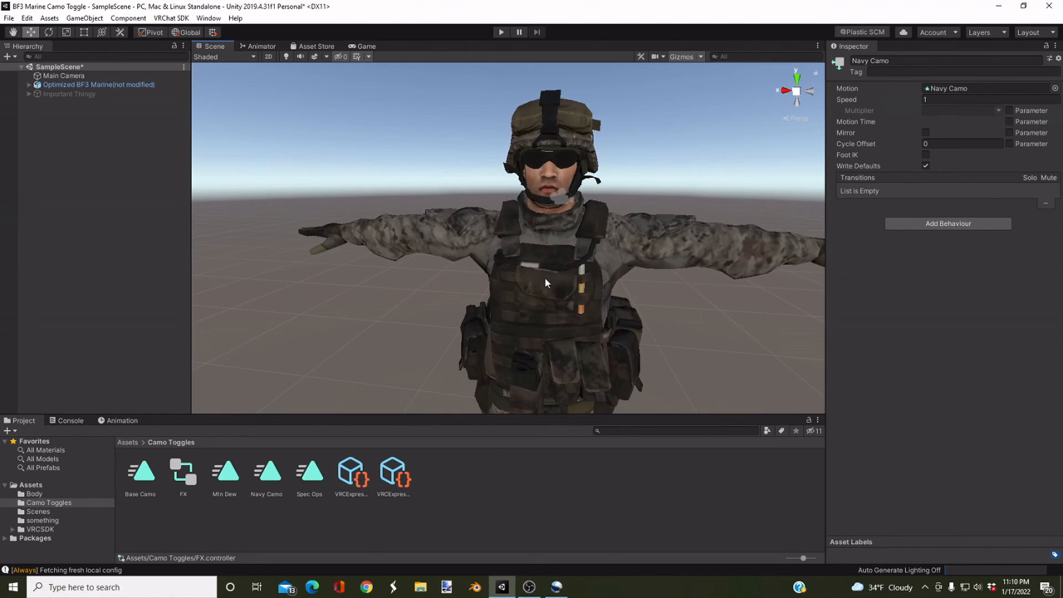
scroll(545, 277, "down", 5)
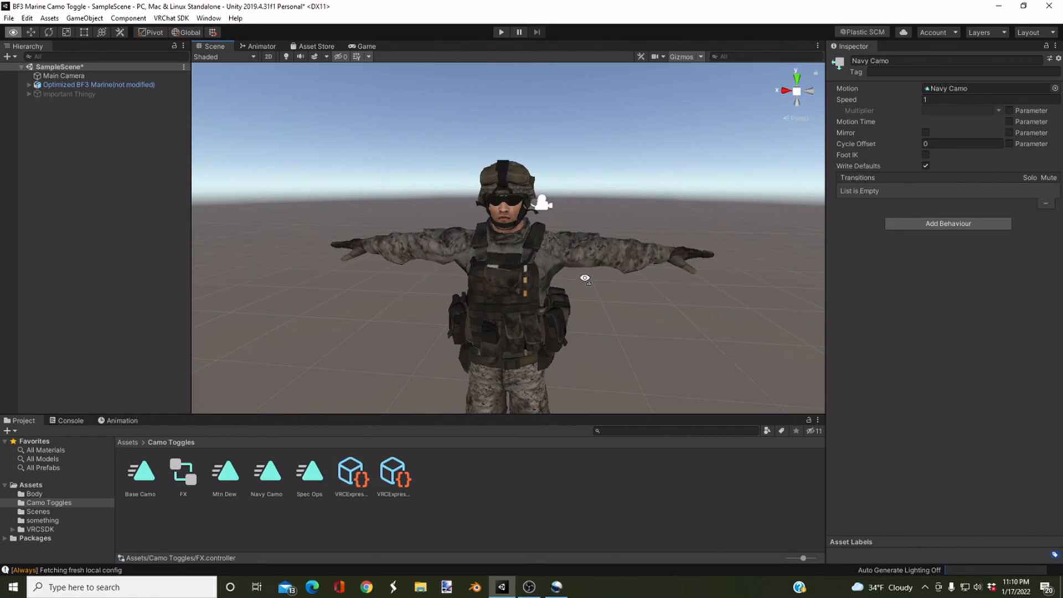
mouse_move(537, 292)
left_mouse_down("alt")
mouse_move(548, 277)
mouse_move(538, 294)
mouse_move(540, 283)
left_mouse_up("alt")
scroll(547, 278, "down", 4)
scroll(540, 282, "up", 5)
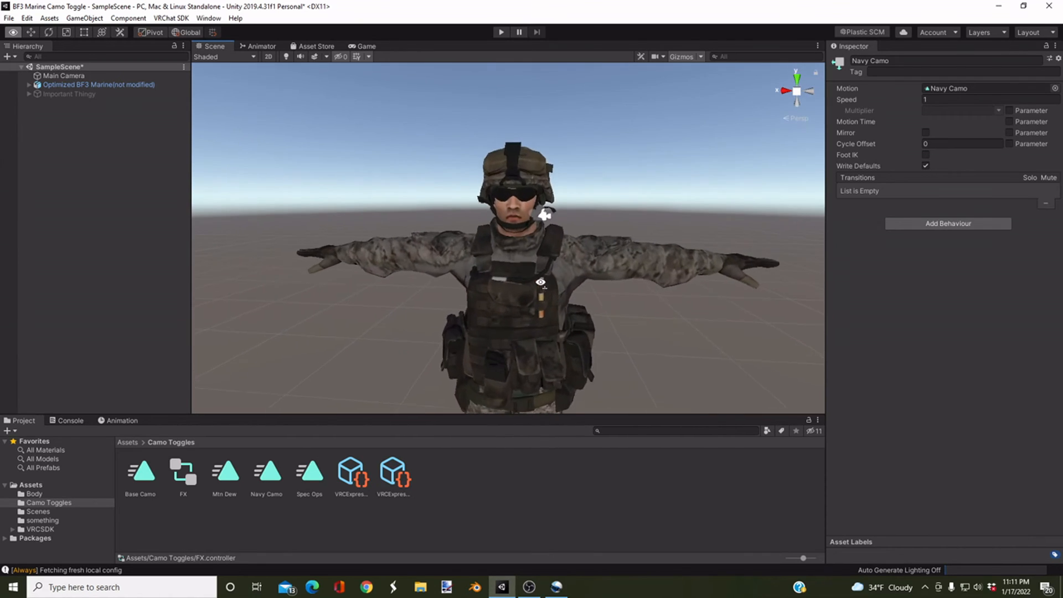
scroll(541, 282, "down", 3)
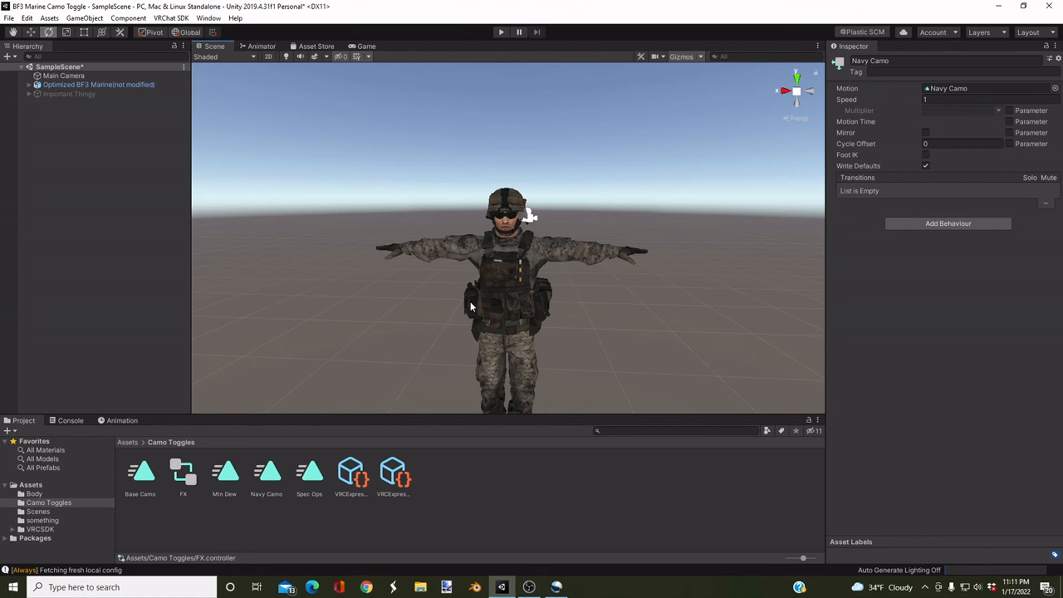
Step: Inspect the camo materials in the Body folder, including the albedo colour of Material 4
left_click(40, 511)
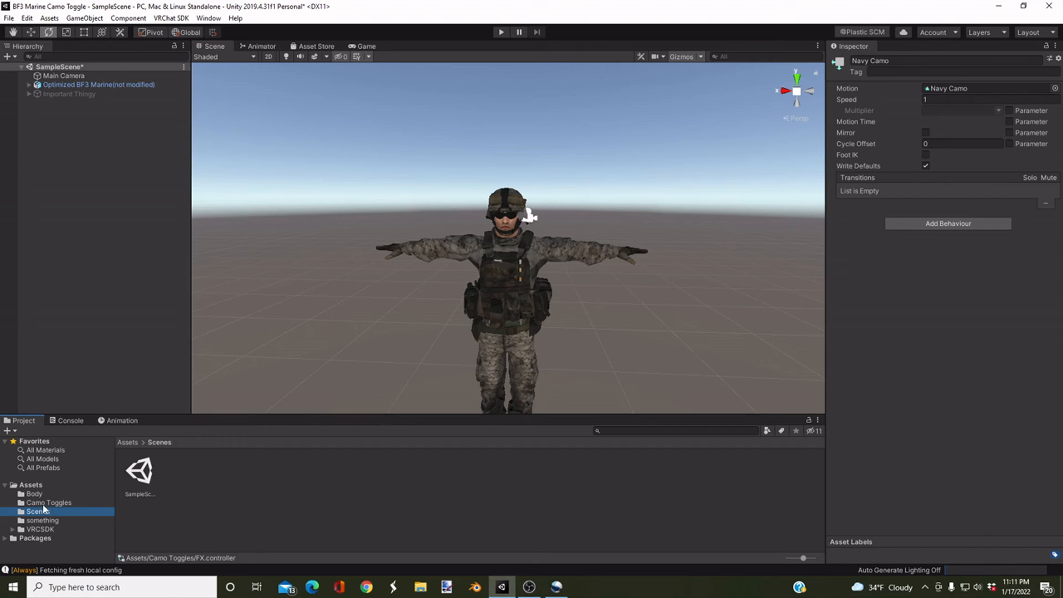
left_click(43, 497)
left_click(152, 482)
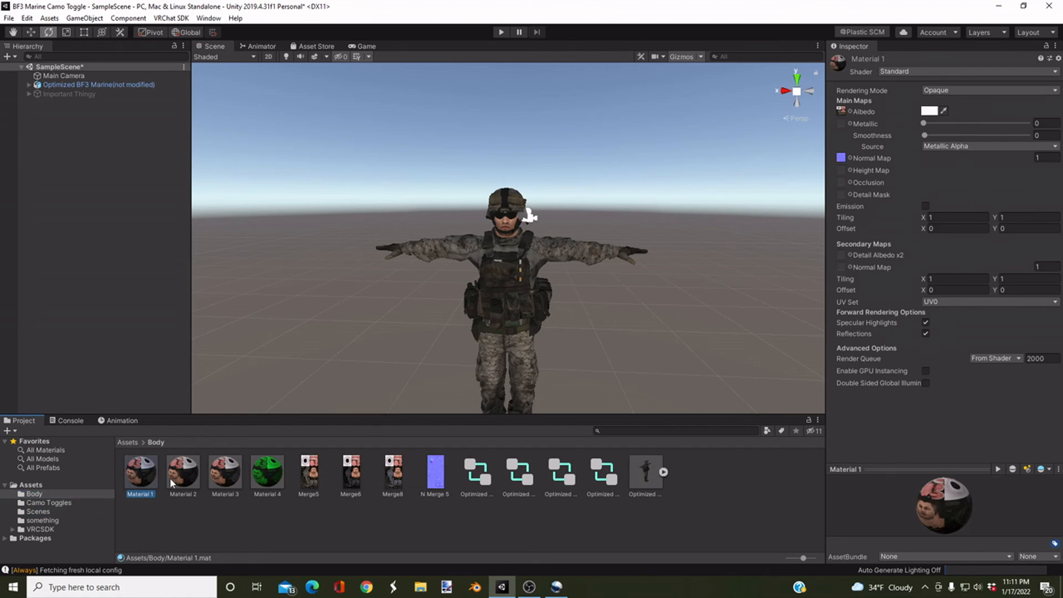
left_click(176, 479)
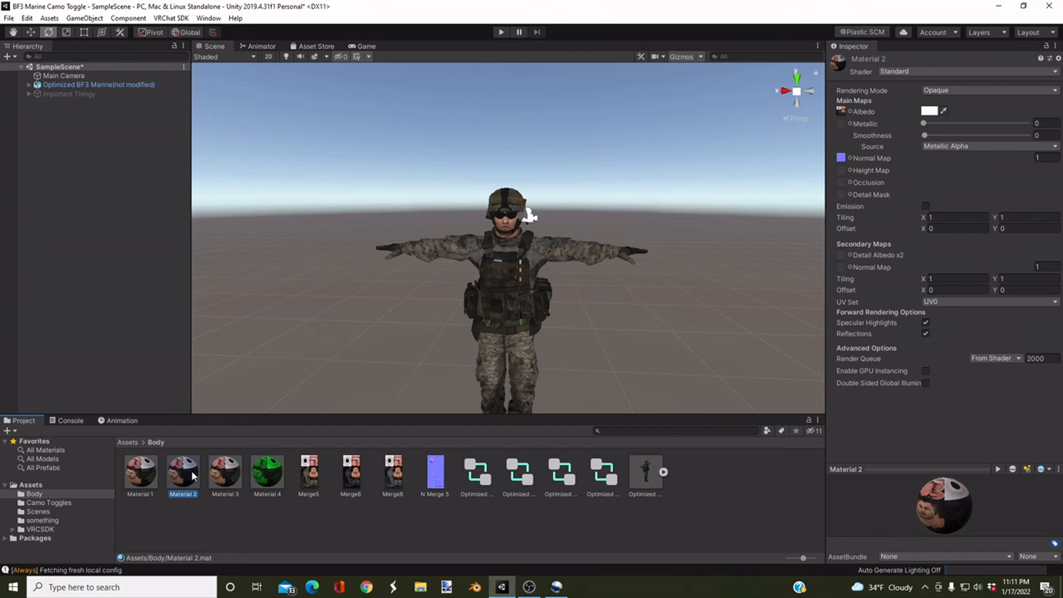
left_click(309, 473)
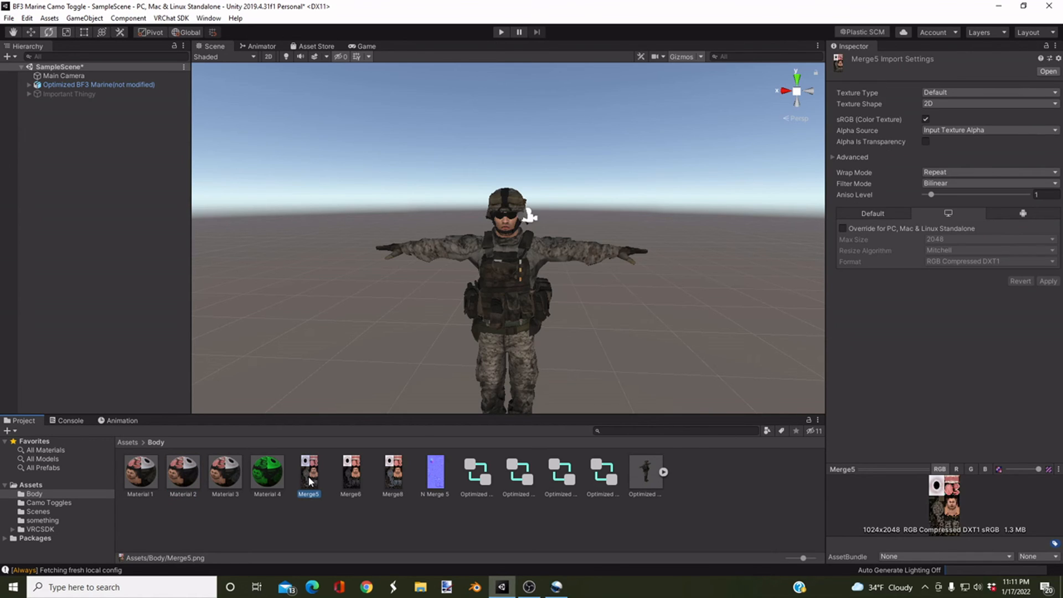
left_click(268, 477)
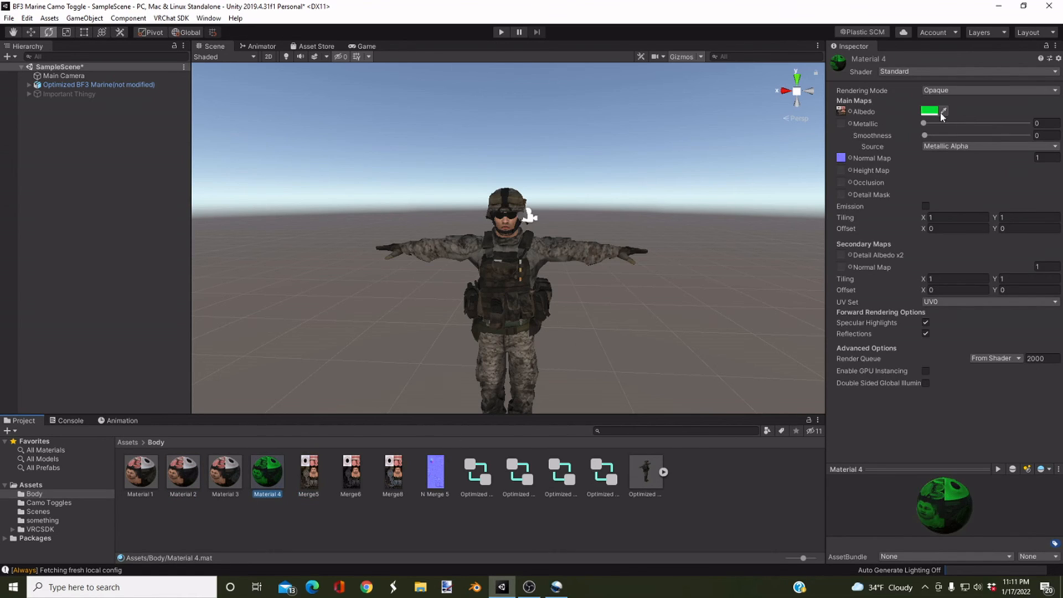
left_click(929, 111)
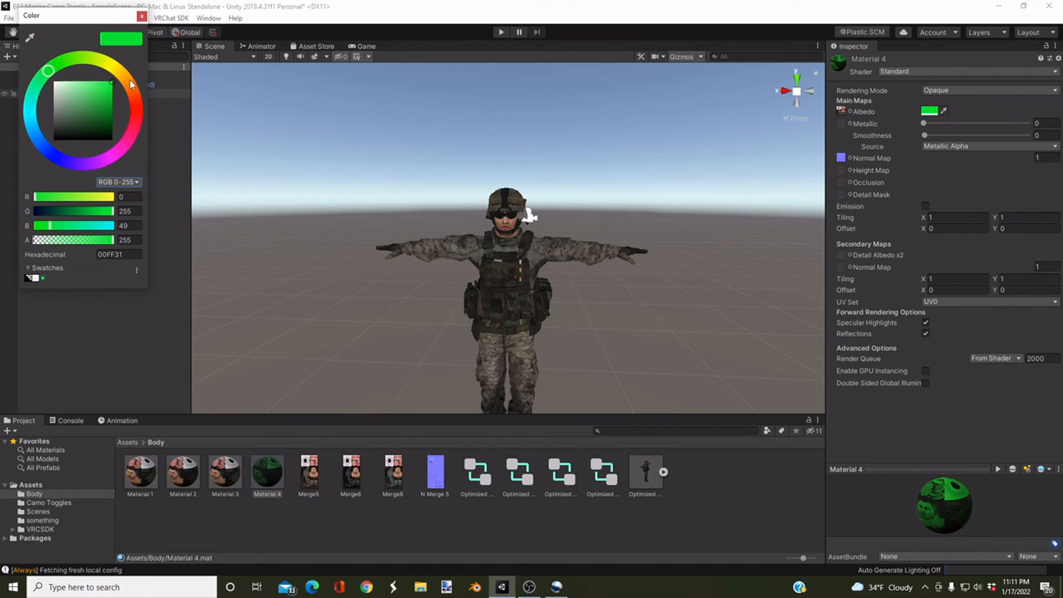
left_click(141, 17)
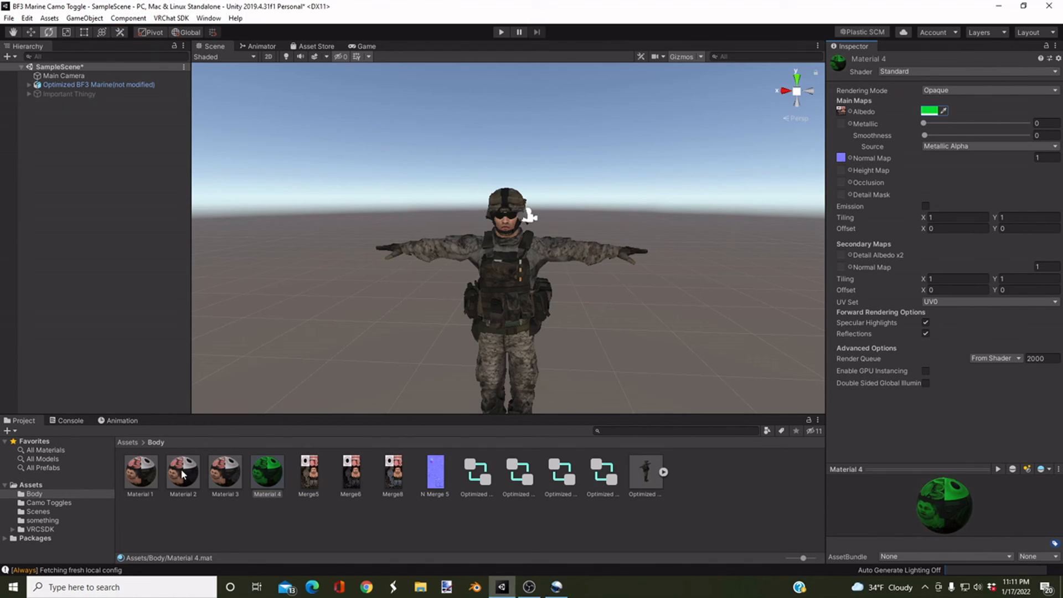
Step: Compare the Merge textures in the Body folder with Material 1 and Material 2
left_click(150, 473)
left_click(351, 472)
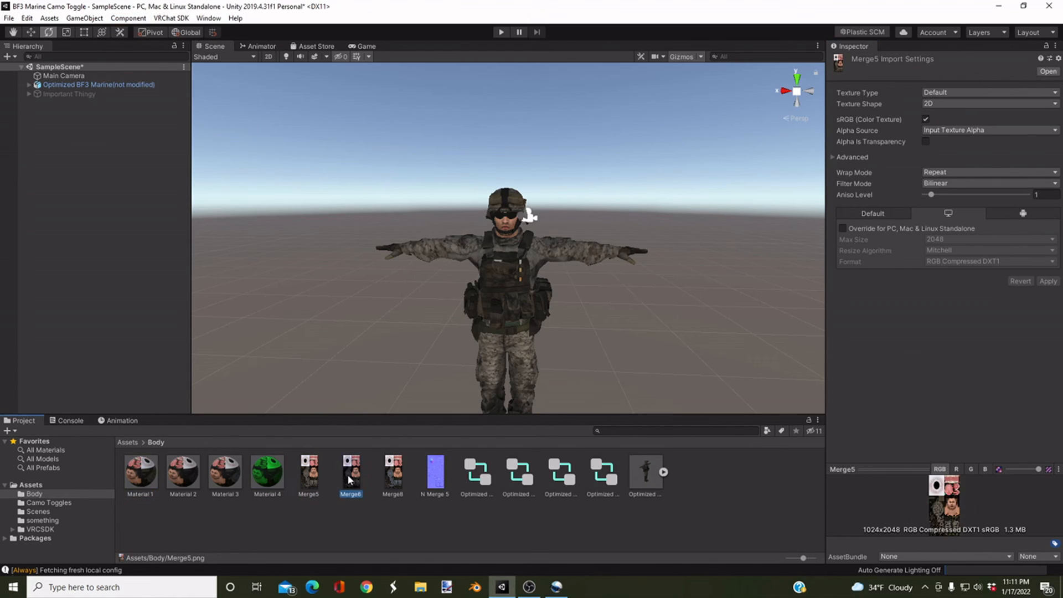
left_click(393, 471)
left_click(309, 476)
left_click(353, 472)
left_click(393, 471)
left_click(188, 472)
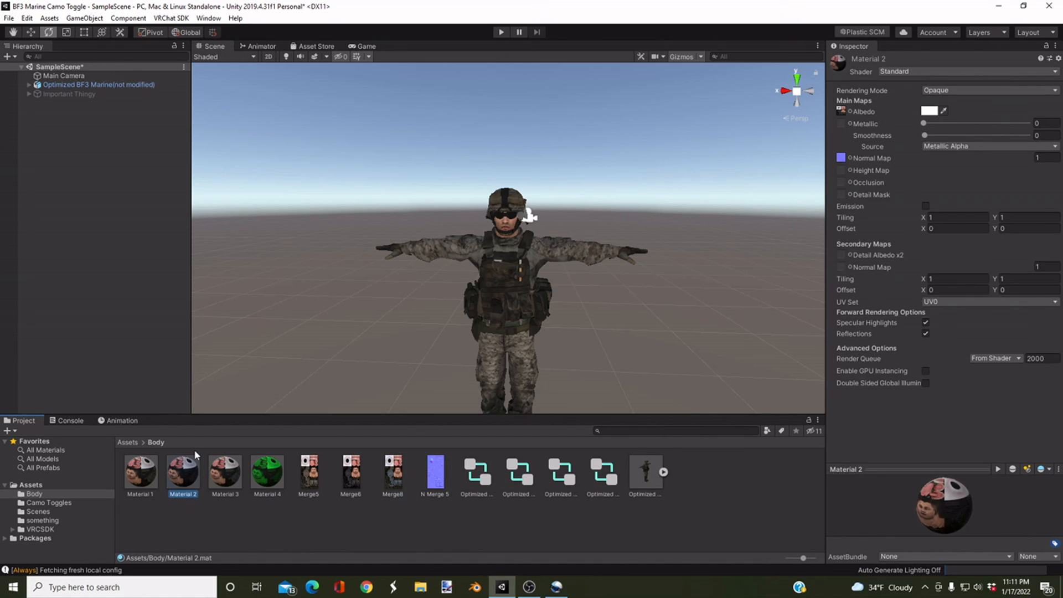
Step: Enable the Android override in the import settings of the Merge5 texture
left_click(310, 472)
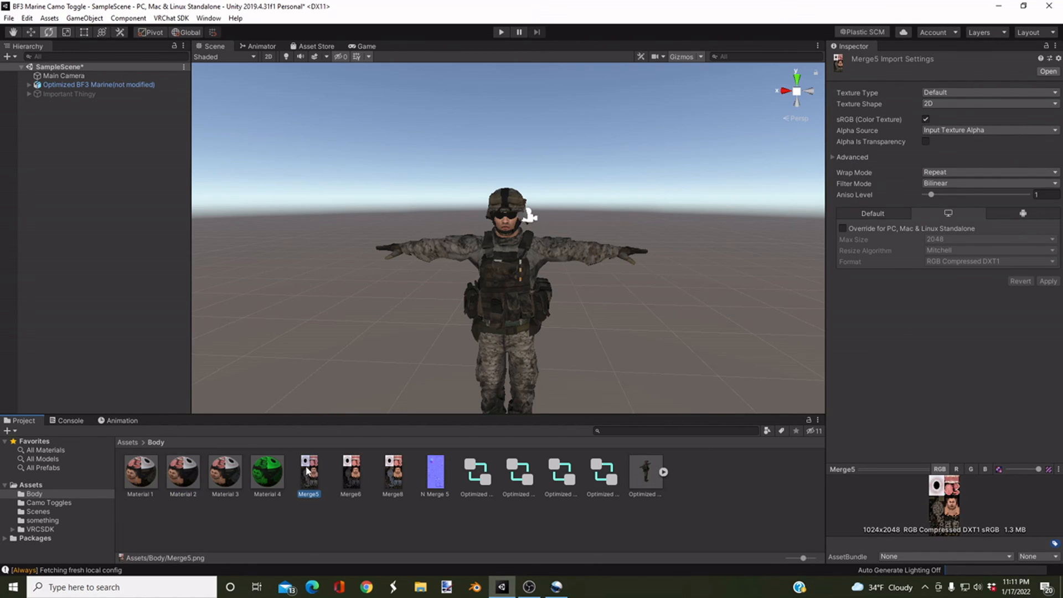
left_click(1021, 215)
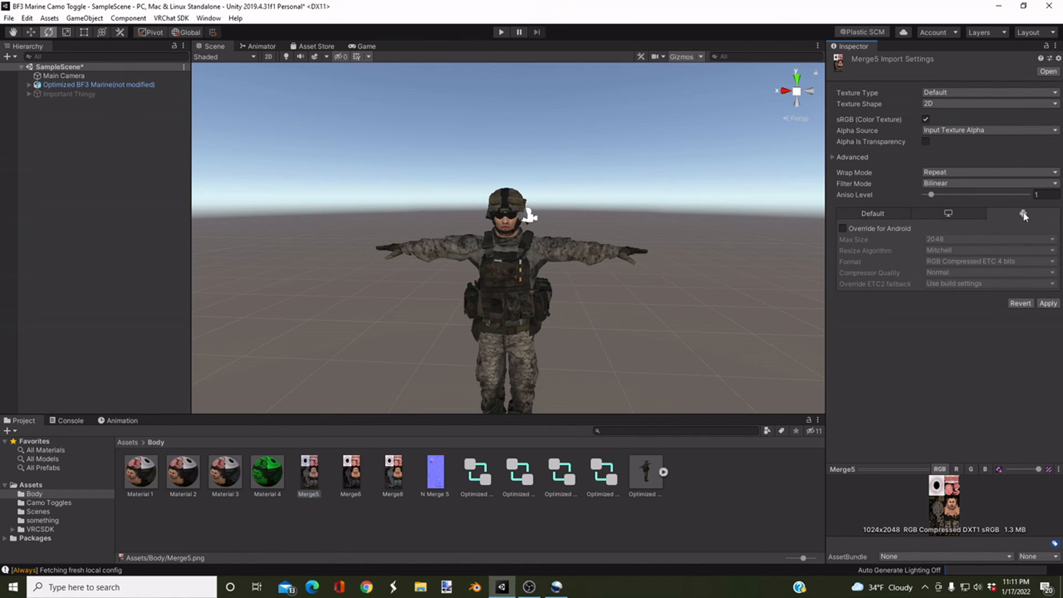
left_click(843, 228)
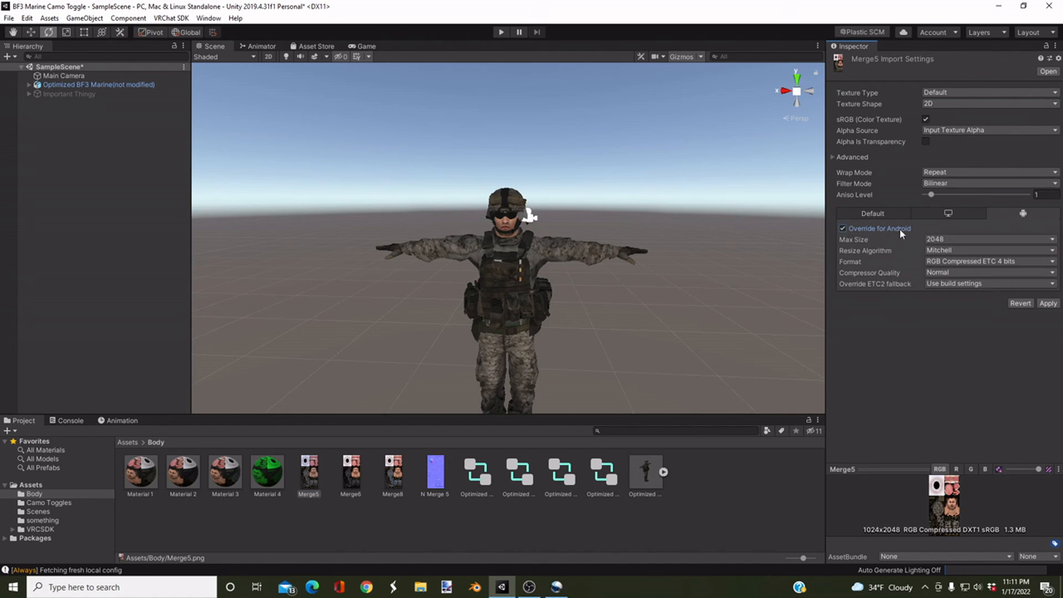
Step: Try Android max sizes of 512 and 1024 for the Merge5 texture
left_click(933, 239)
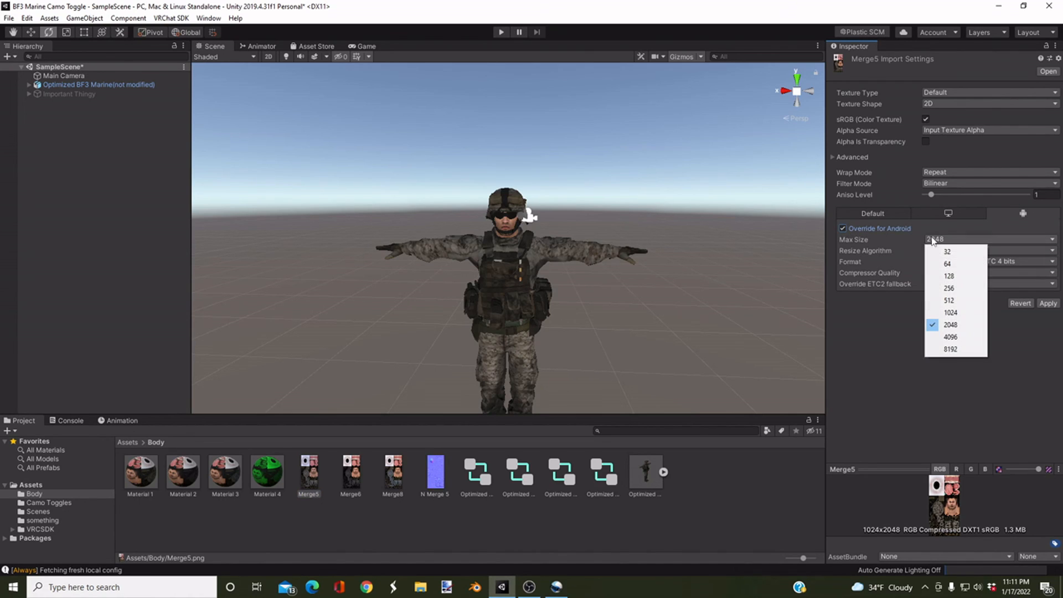
left_click(958, 301)
left_click(952, 239)
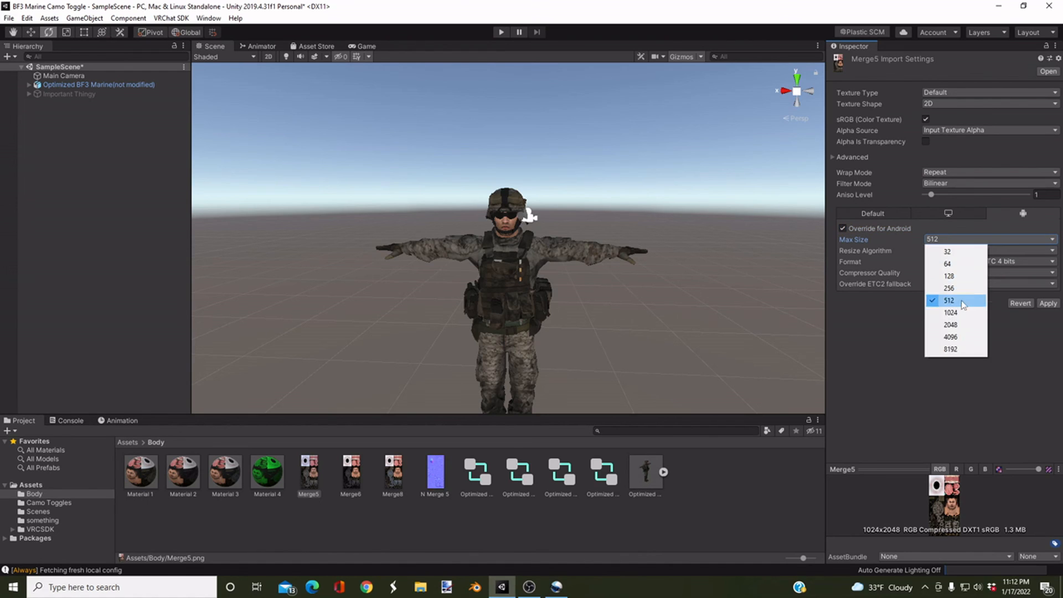
left_click(958, 312)
Step: Set the Merge5 texture's Android max size to 2048 and apply the import settings
left_click(939, 242)
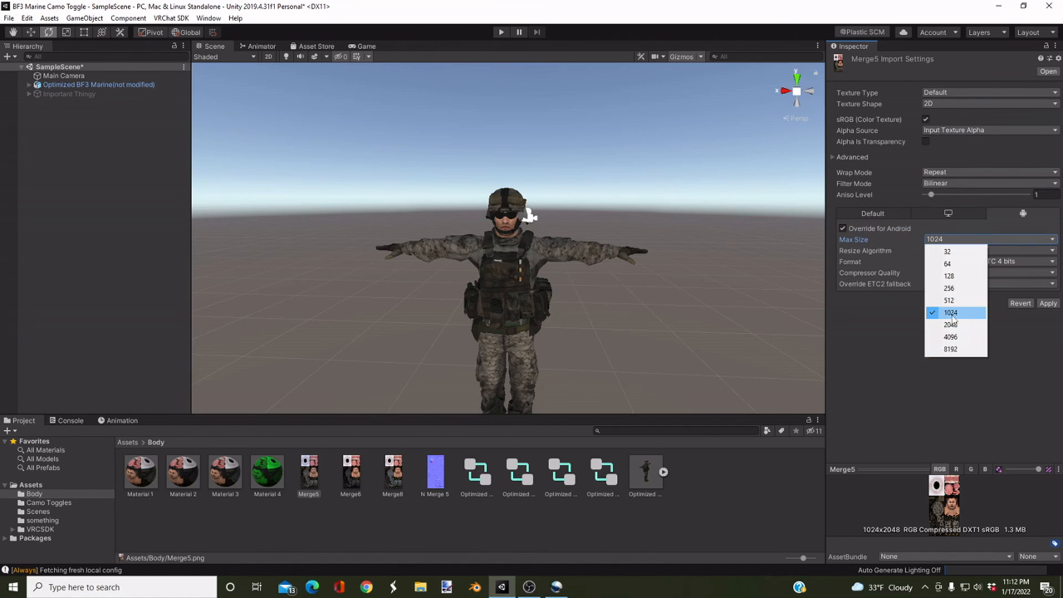
left_click(956, 326)
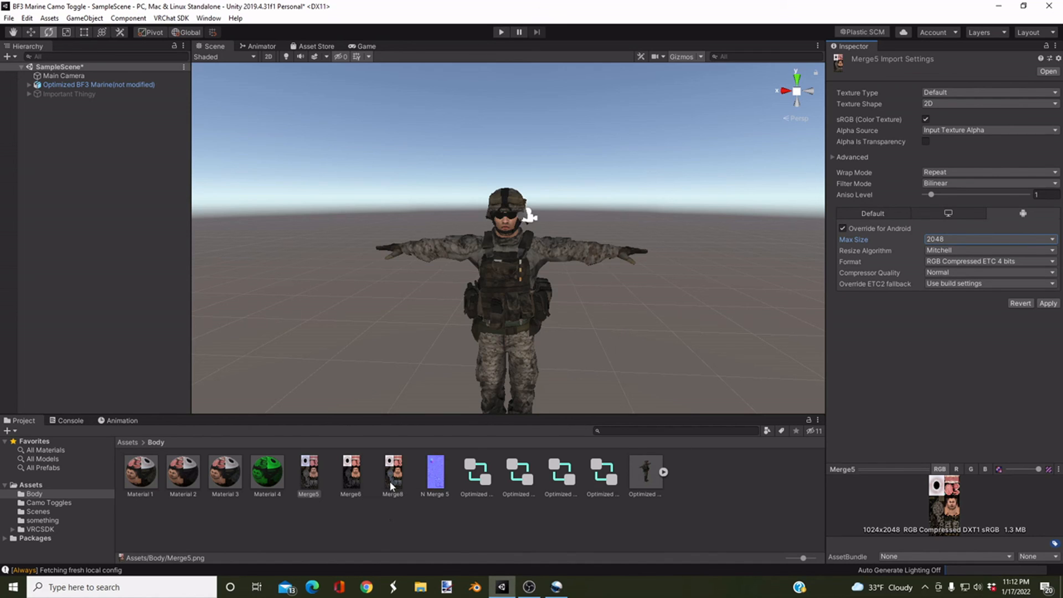
left_click(341, 346)
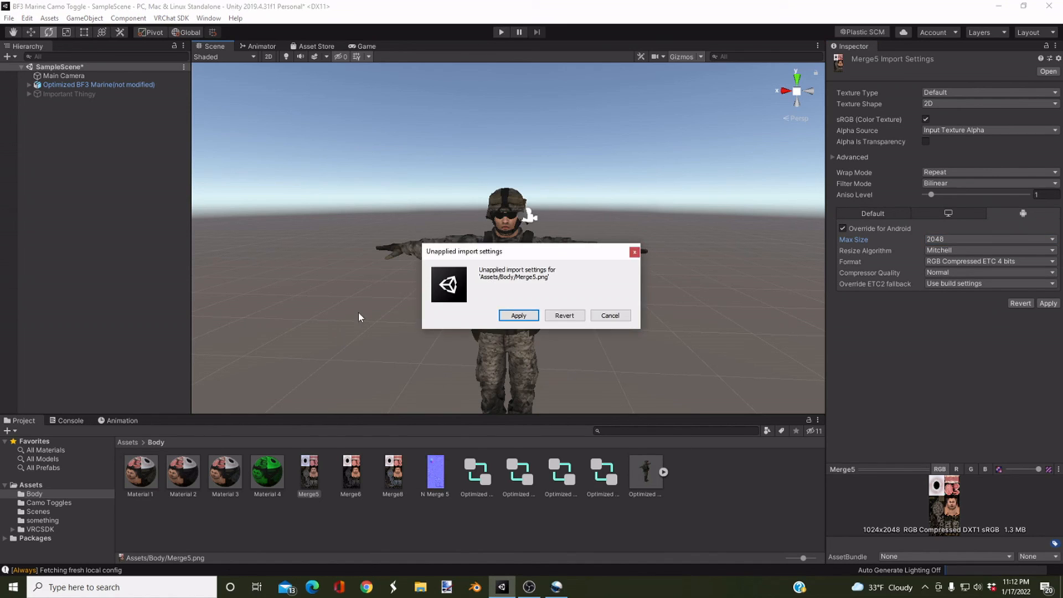
left_click(513, 313)
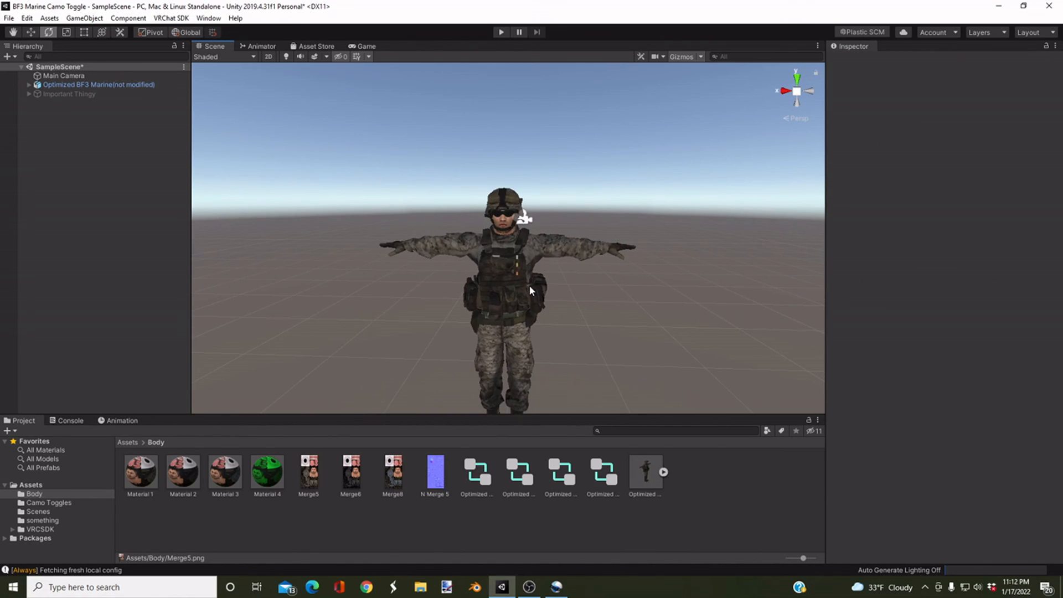
Step: Check the avatar's performance rating and build options in the VRChat SDK control panel, and close it
left_click(171, 17)
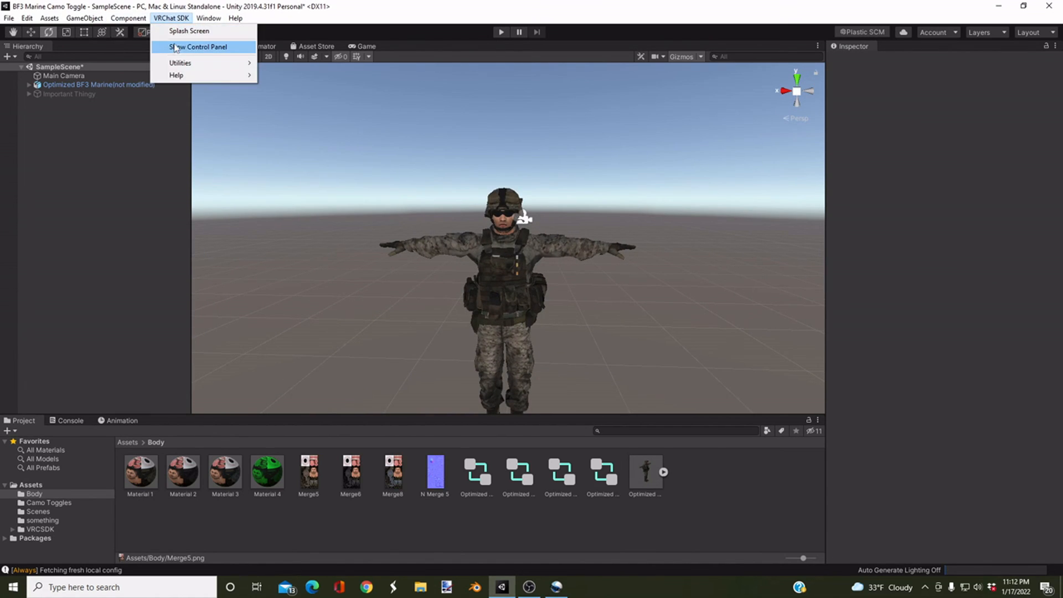
left_click(284, 182)
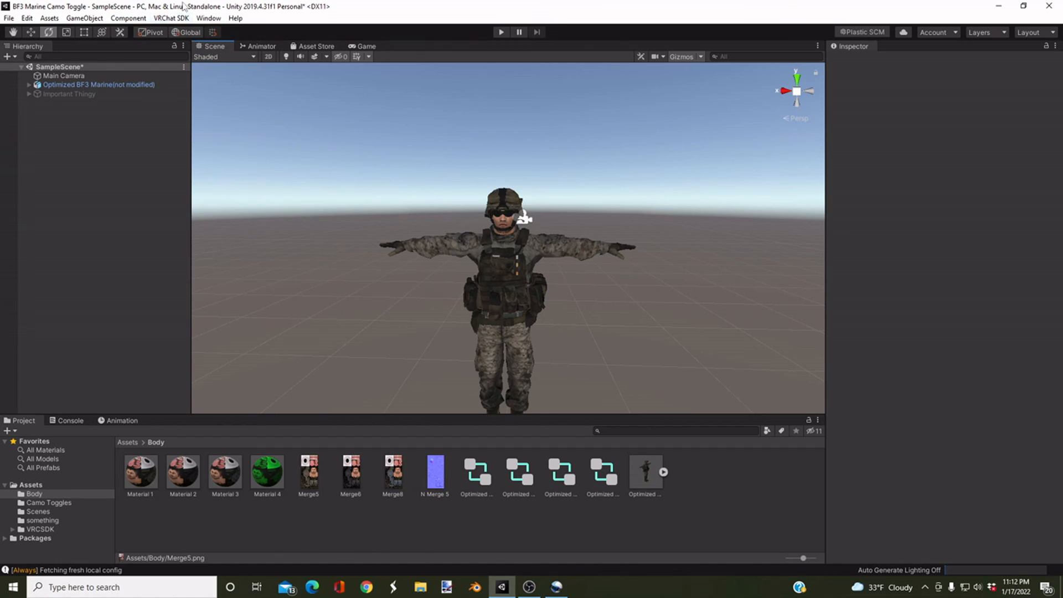
left_click(171, 17)
left_click(191, 45)
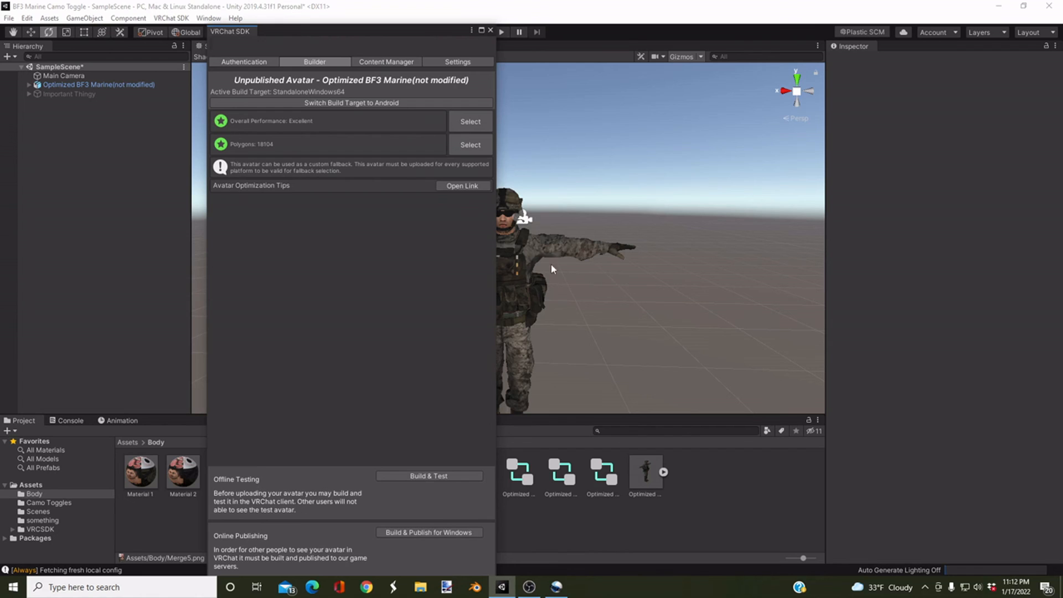
left_click(489, 29)
scroll(544, 255, "up", 4)
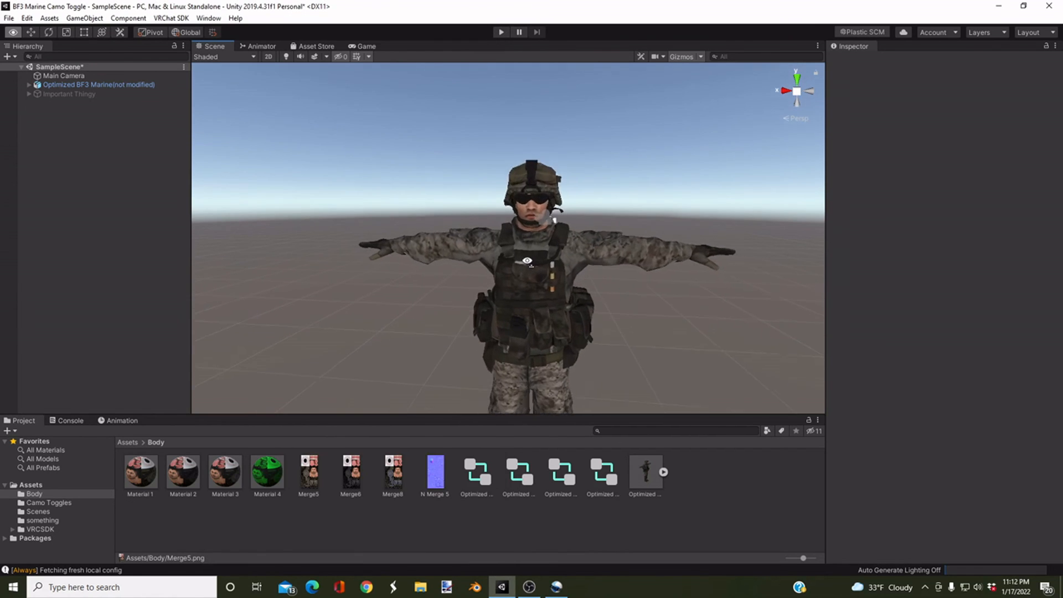